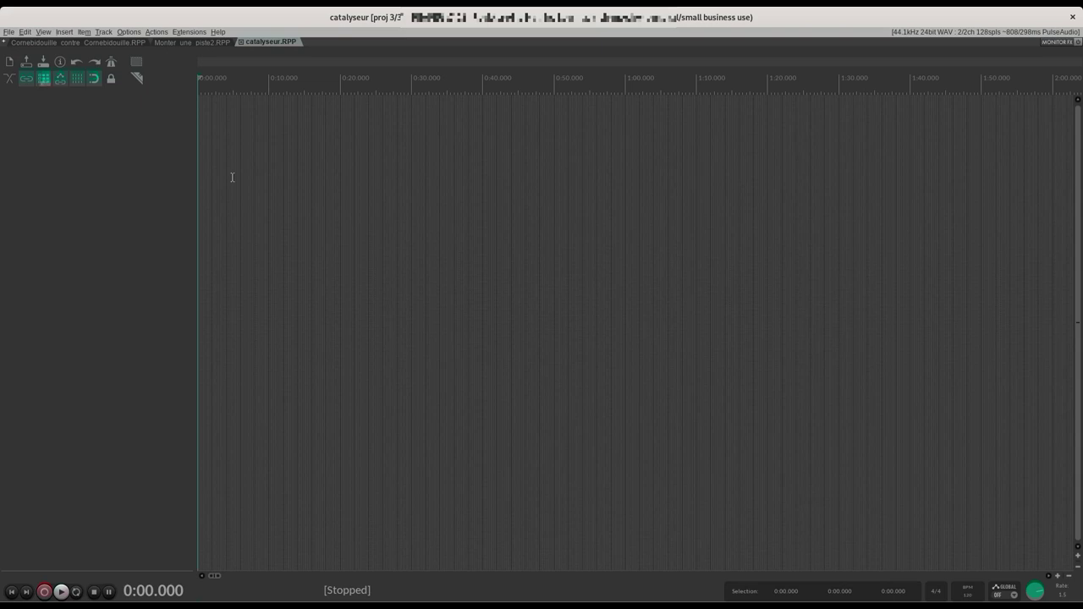
Step: Open the Media Explorer and browse to the giarc folder inside the project directory
left_click(28, 32)
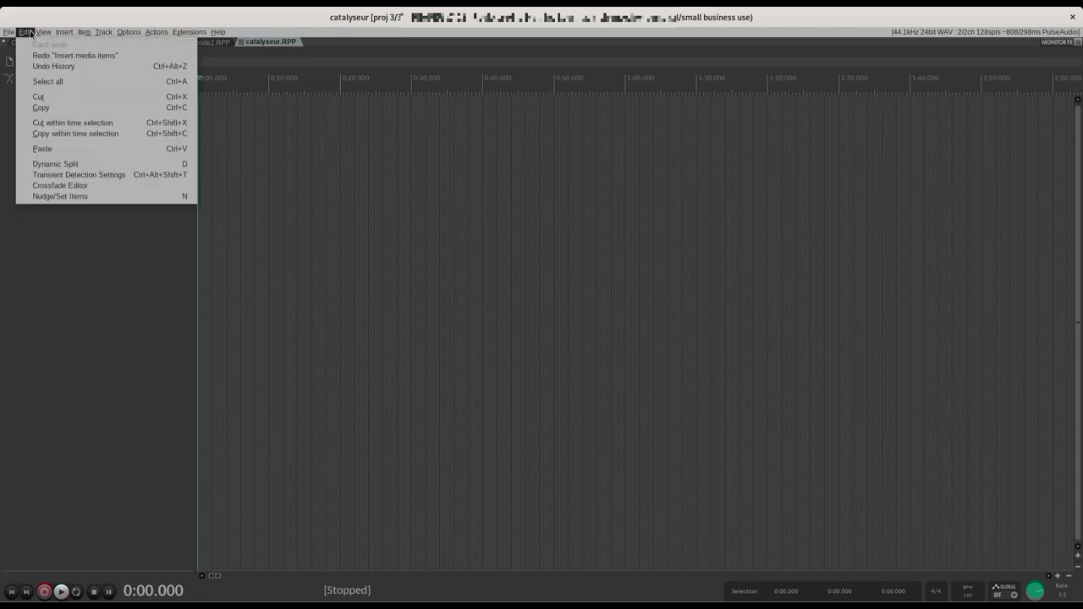
mouse_move(44, 33)
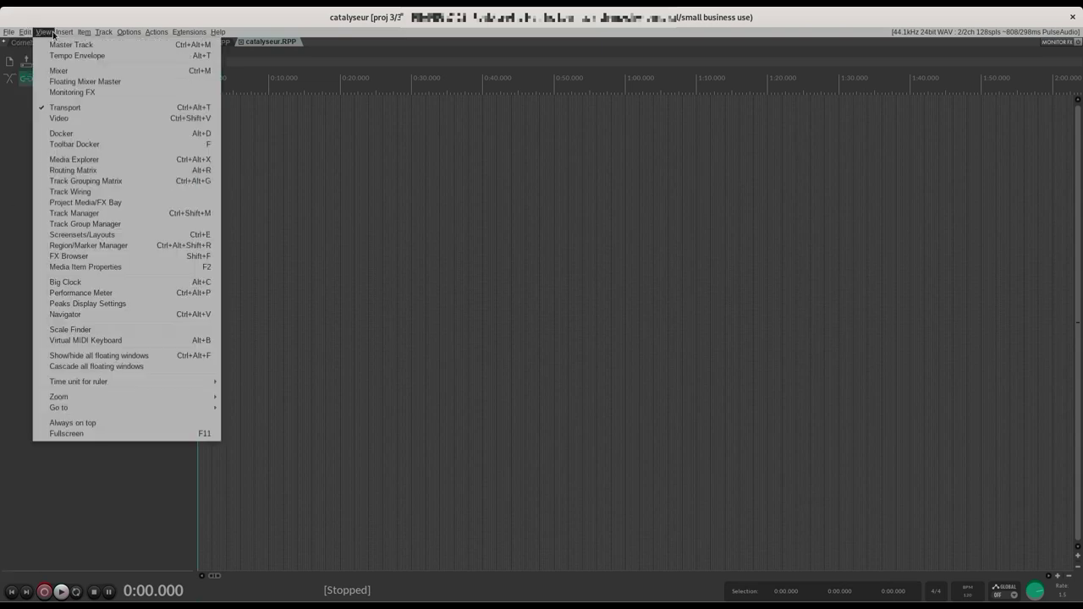
left_click(74, 161)
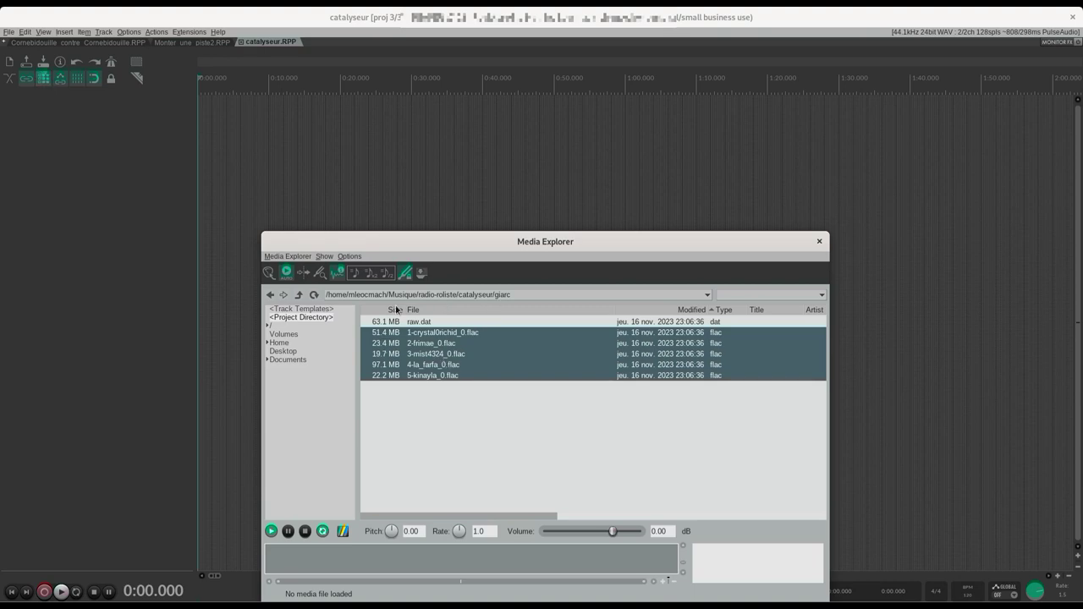
left_click(303, 309)
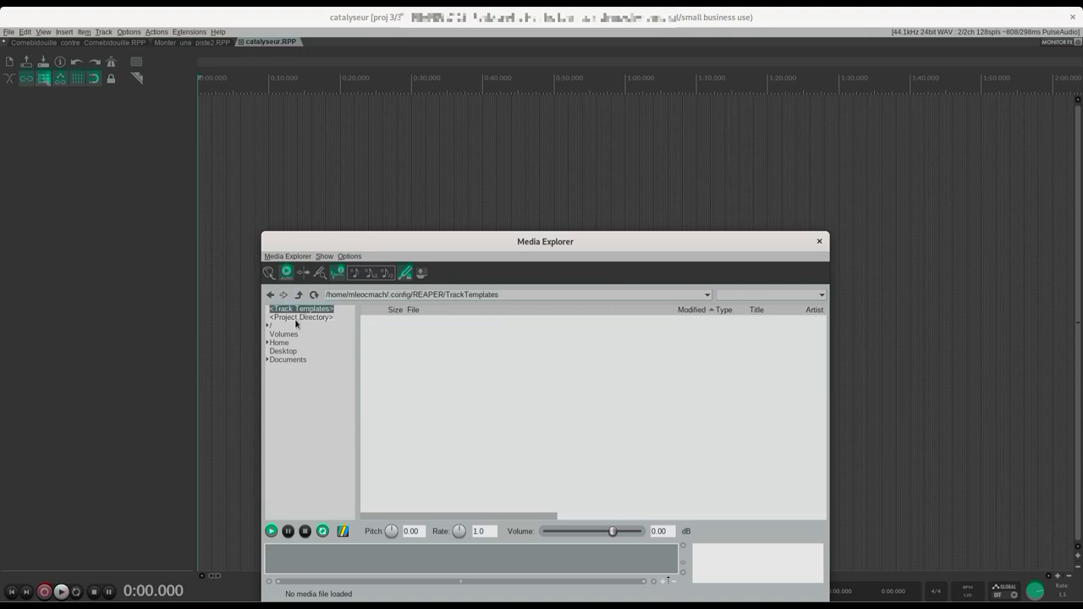
left_click(296, 319)
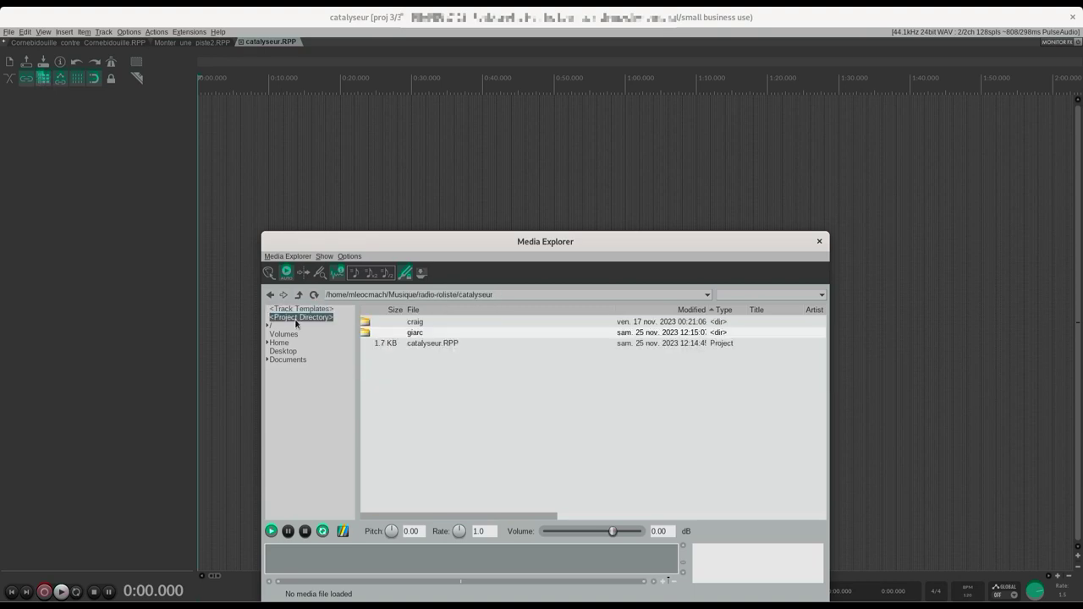
double_click(415, 332)
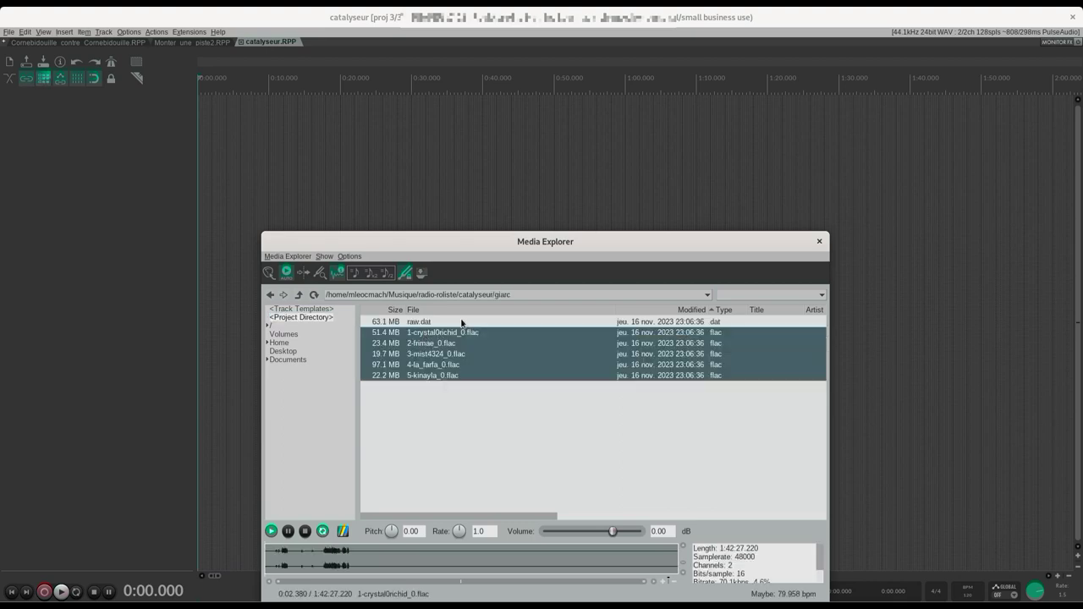
Step: Insert all five FLAC recordings from the giarc folder at the same time position on separate tracks, and close the Media Explorer
left_click(454, 324)
left_click(454, 343)
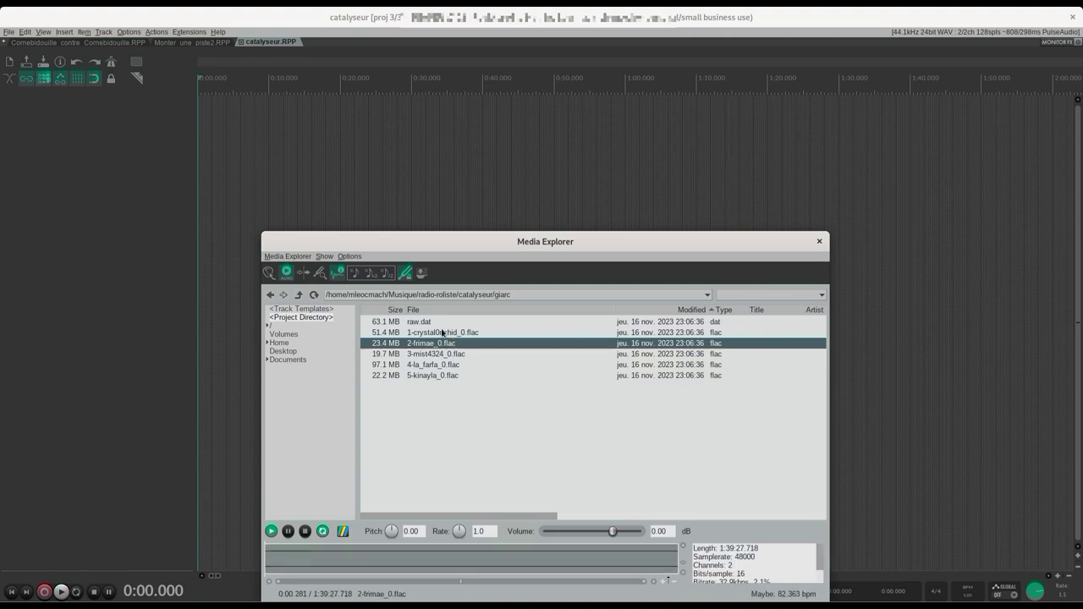
left_click(442, 333)
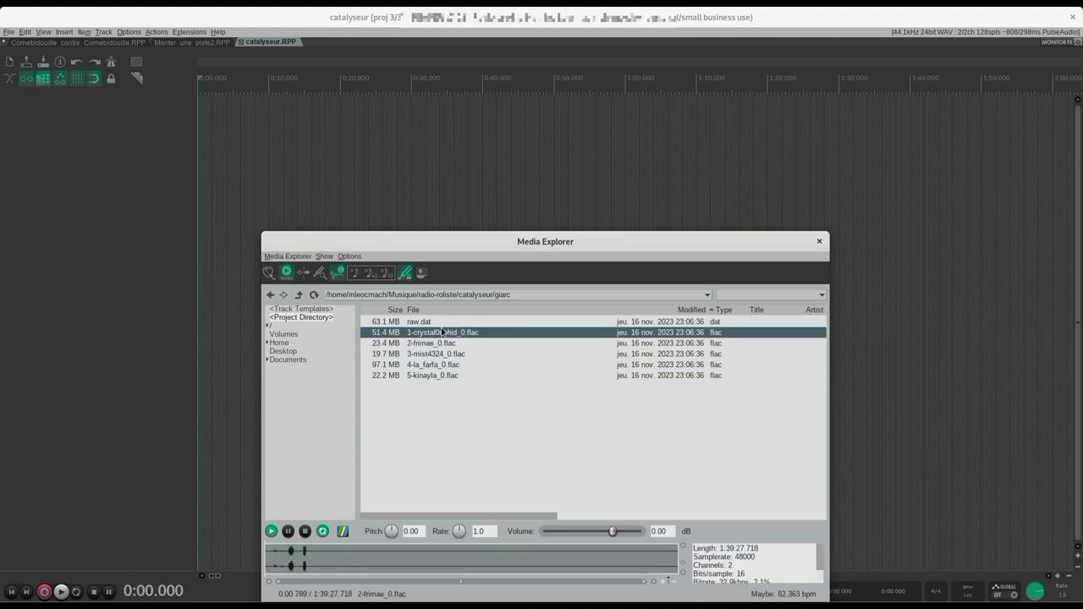
left_click(440, 377, "shift")
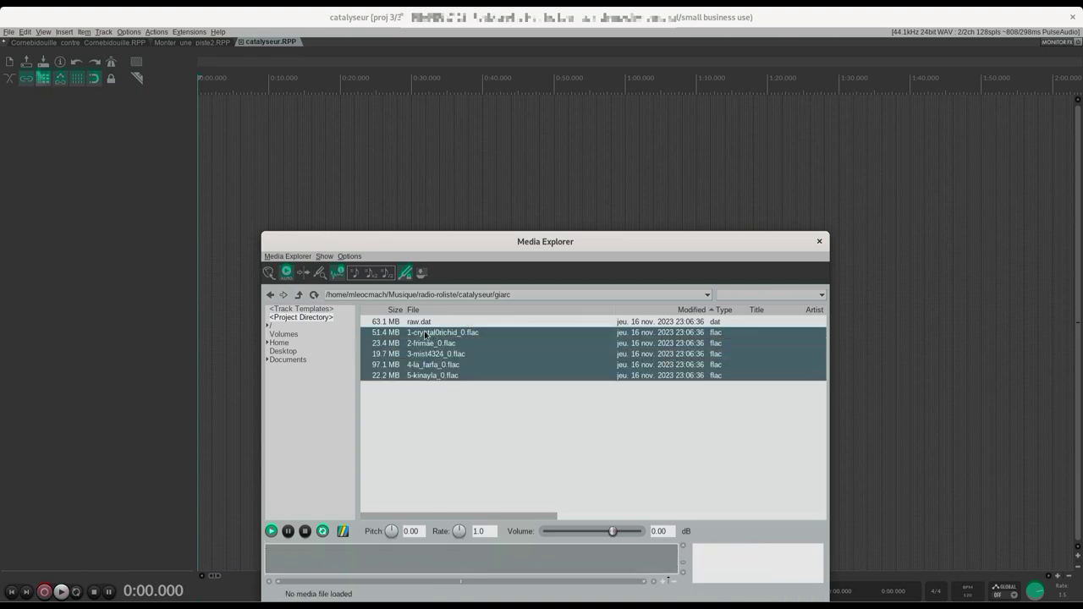
left_click_drag(425, 332, 84, 139)
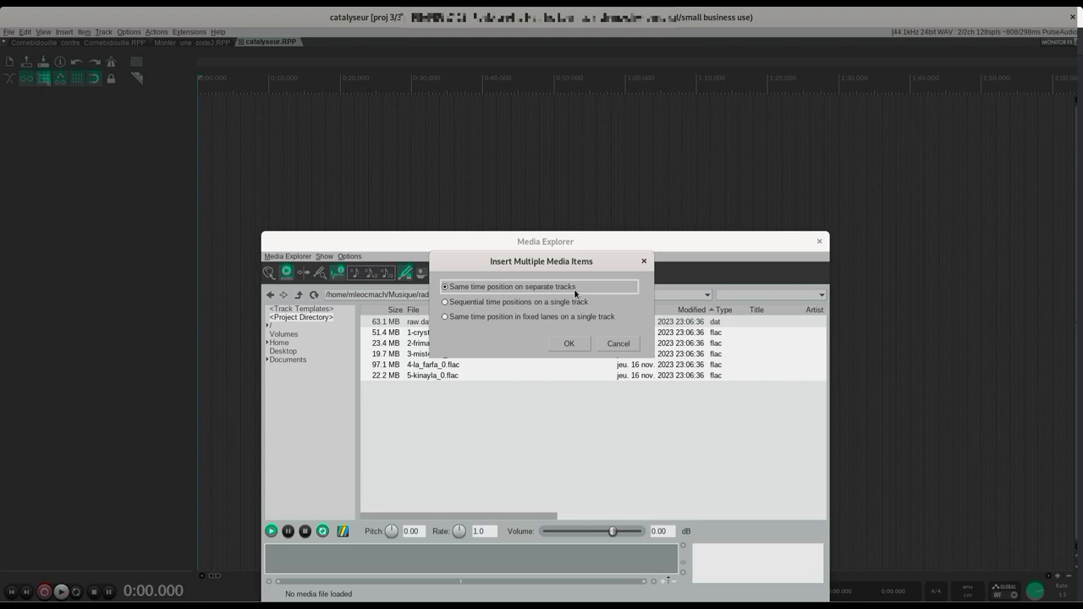
left_click(569, 344)
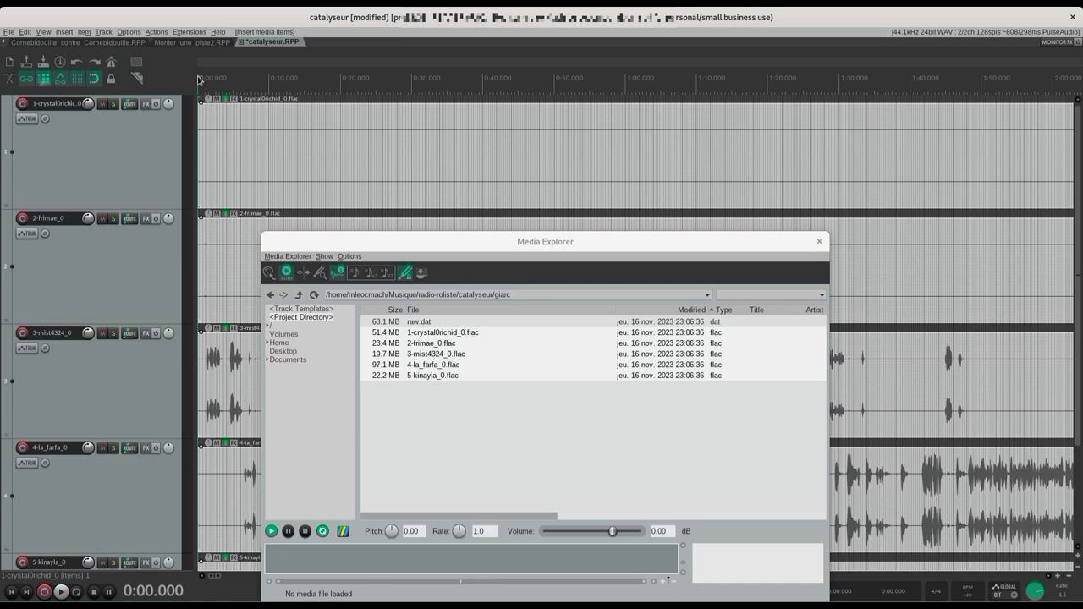
left_click(819, 244)
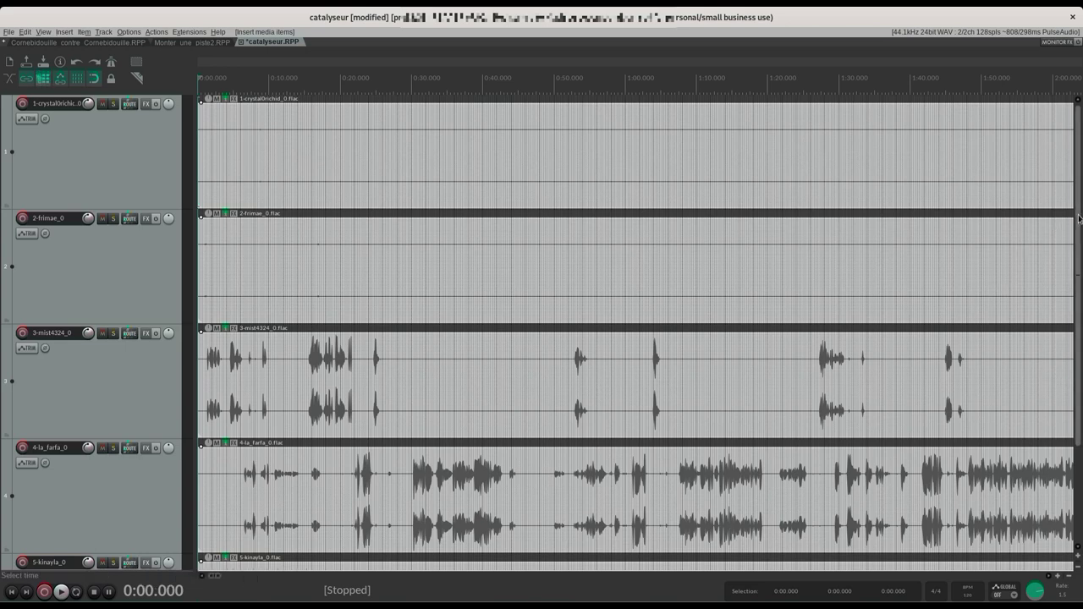
Step: Reduce the track heights until all five tracks fit in the arrange view
left_click_drag(1077, 218, 1074, 192)
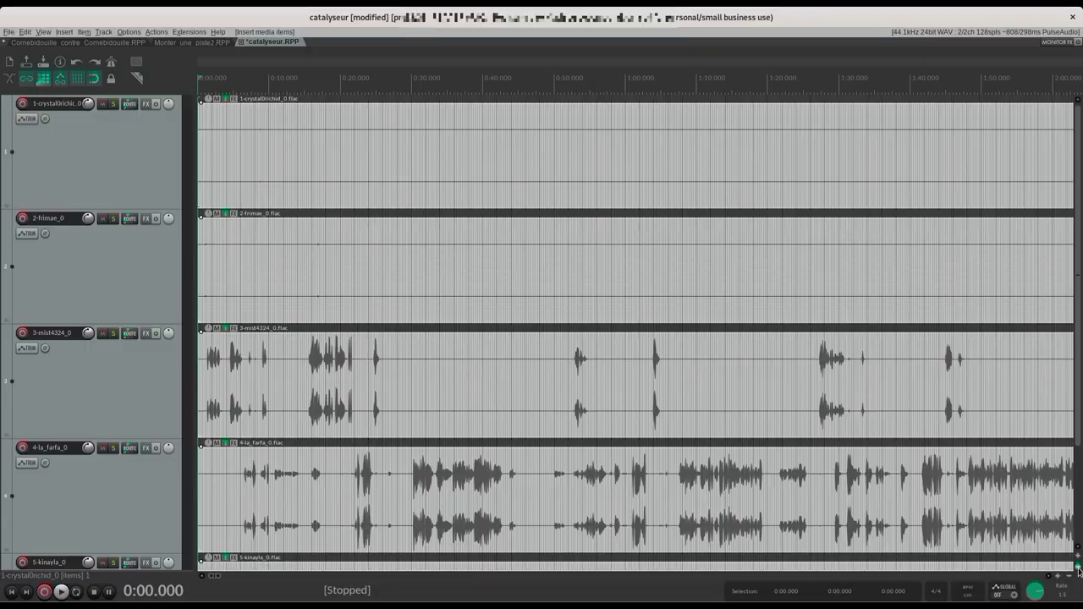
left_click(1051, 436)
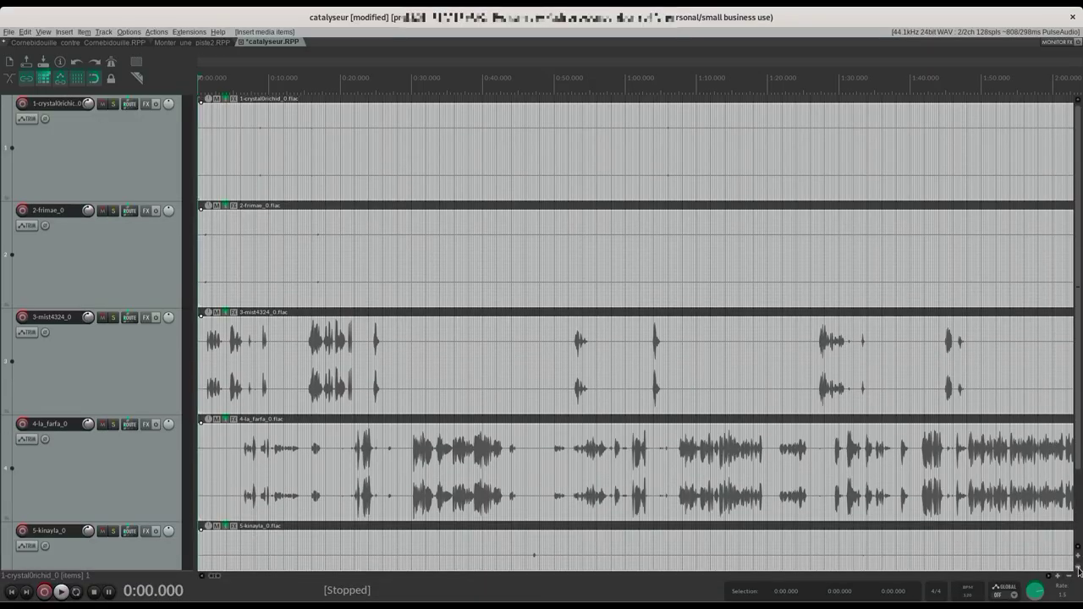
left_click(1051, 435)
left_click(1078, 571)
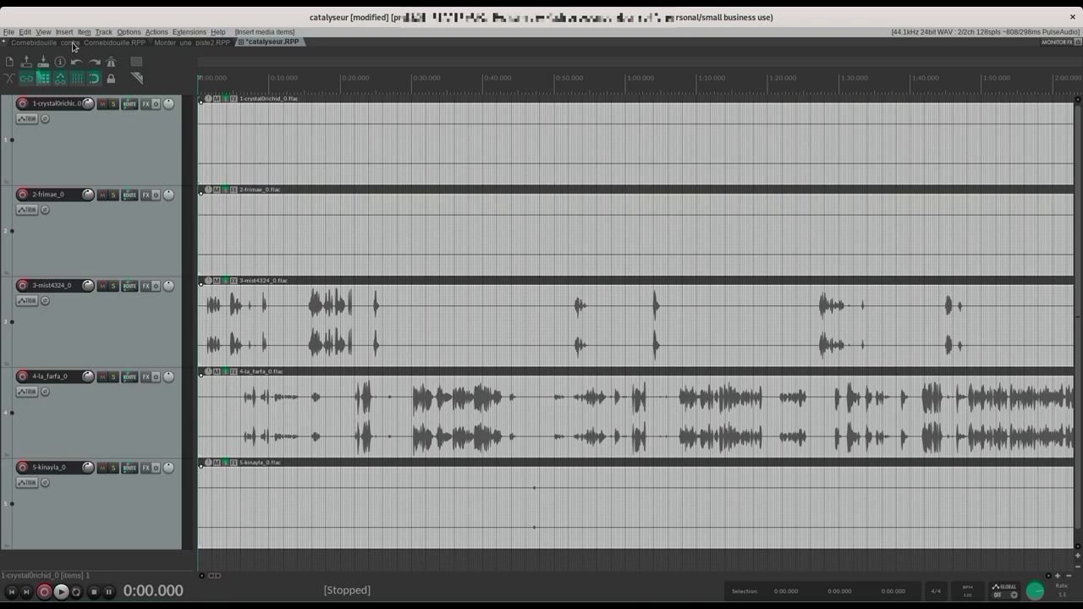
Step: Show the mixer with the five tracks' channel strips and hide it again
left_click(43, 33)
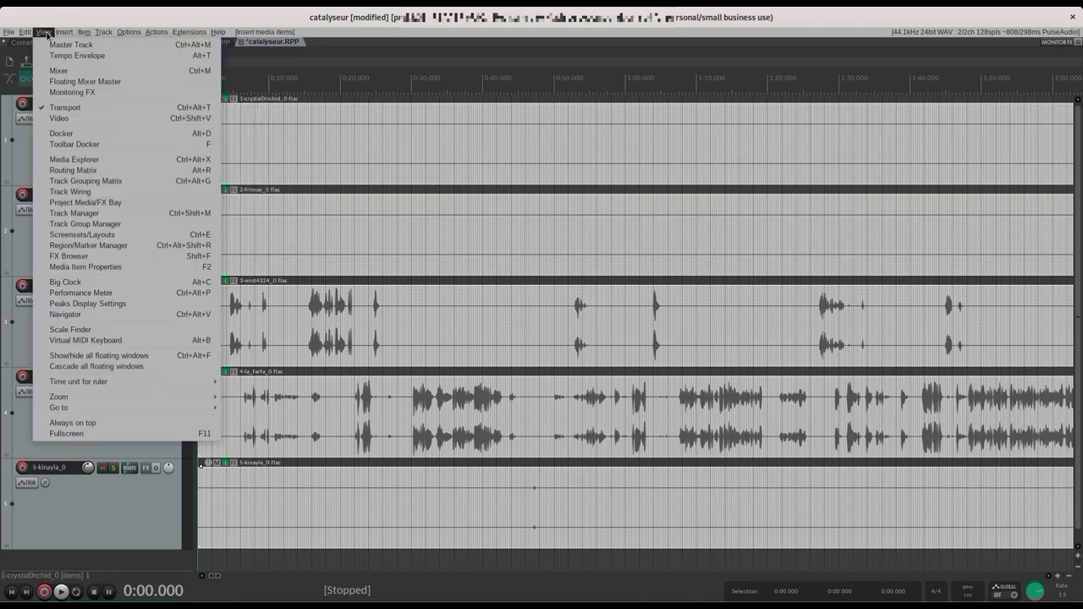
left_click(56, 73)
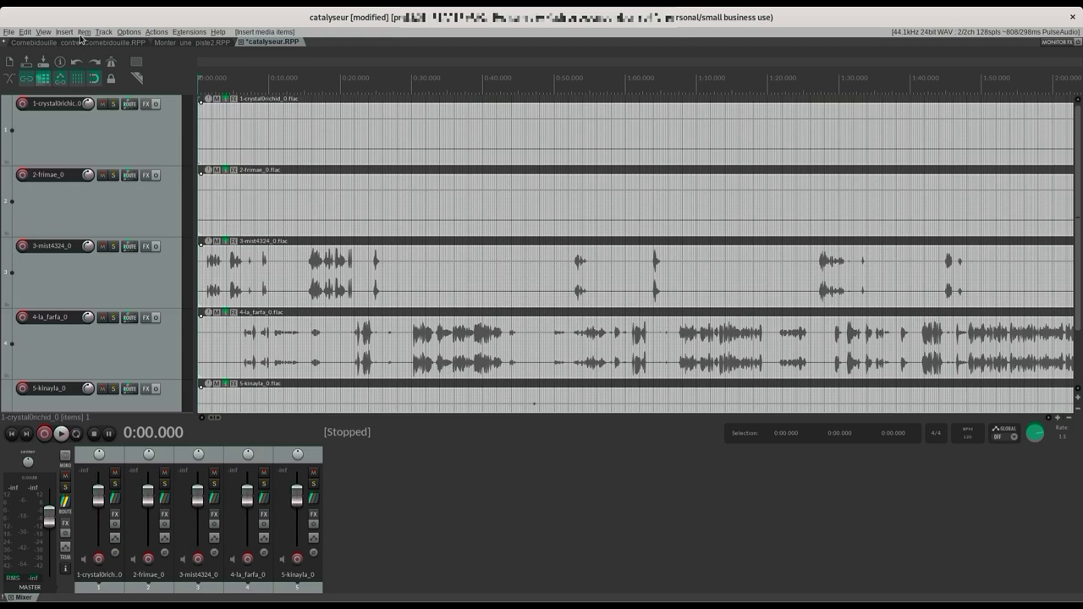
left_click(43, 32)
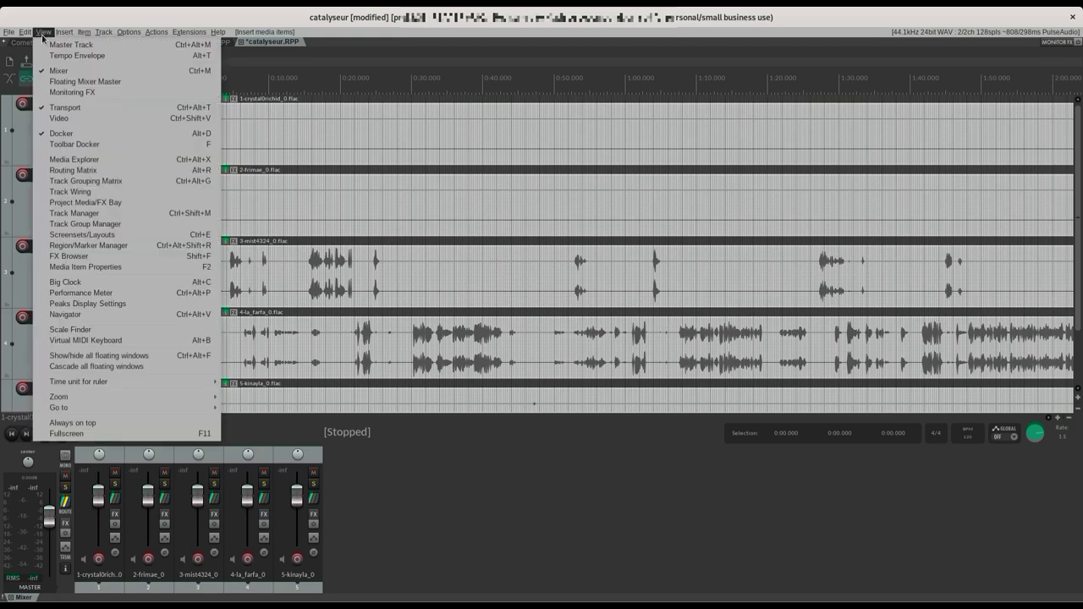
left_click(60, 72)
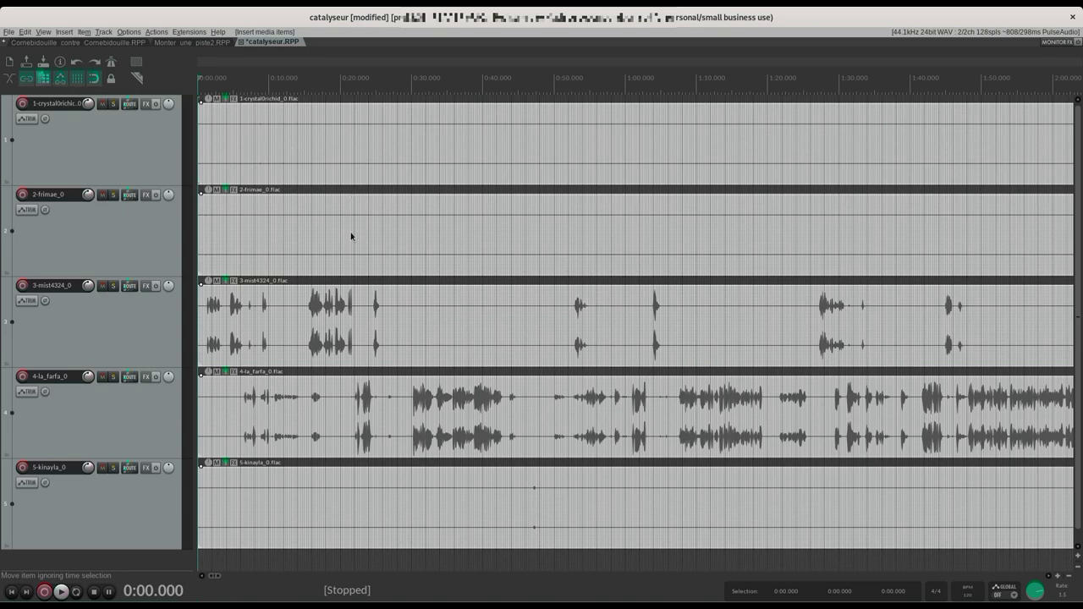
Step: Examine the five recordings over their full length on the timeline, including where each one ends
scroll(368, 258, "down", 8)
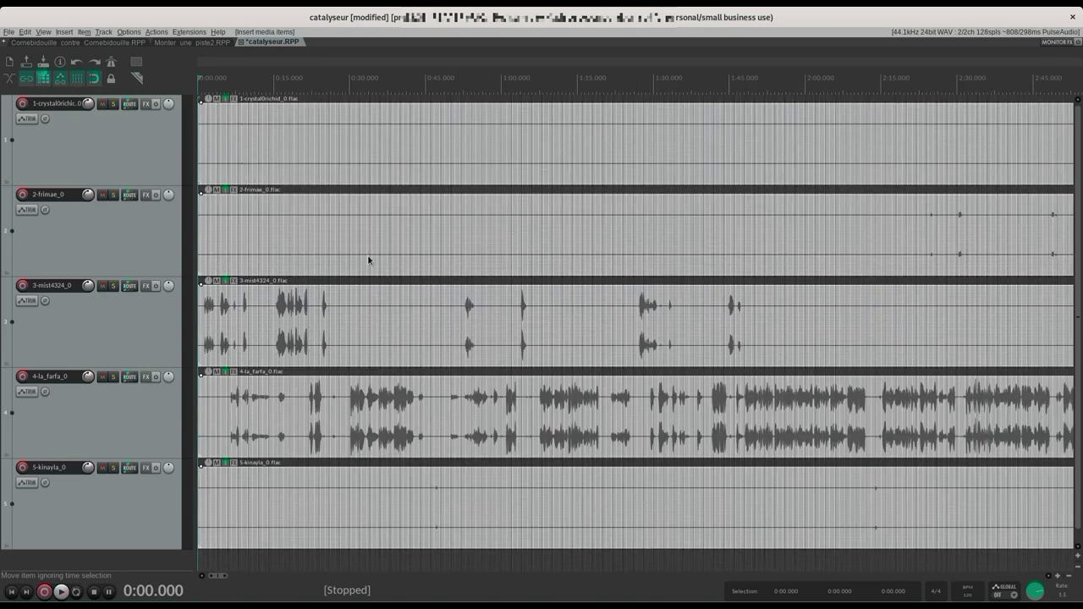
scroll(368, 259, "down", 4)
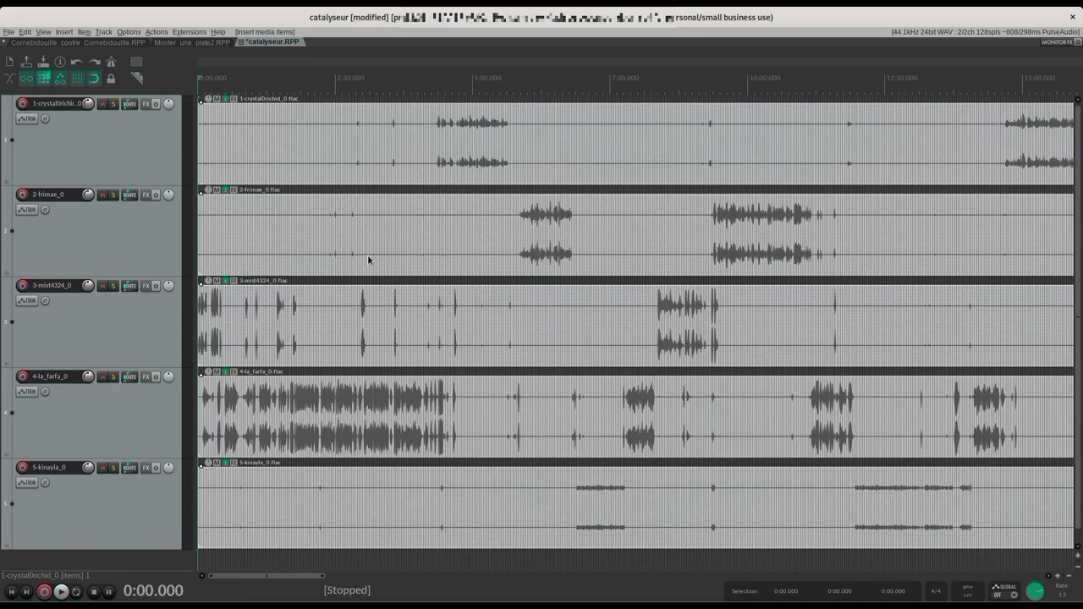
left_click(1069, 577)
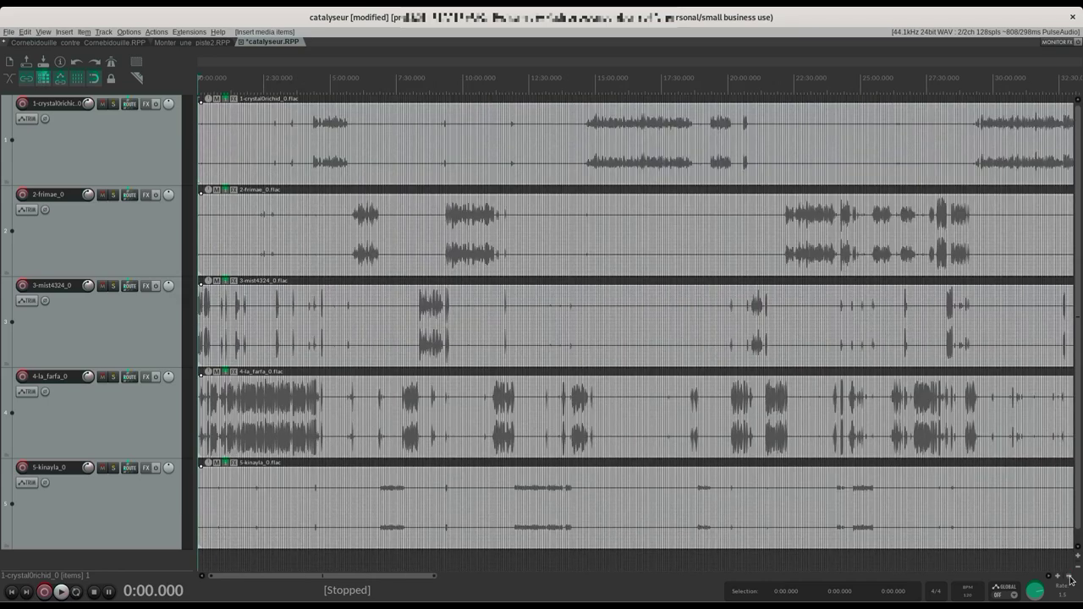
left_click(1069, 577)
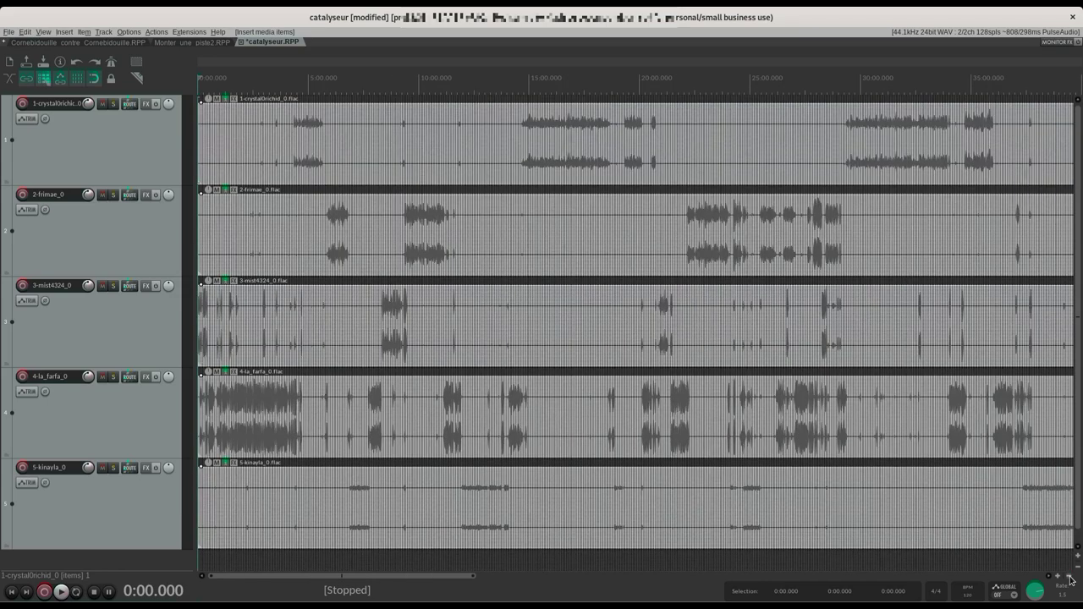
left_click(1069, 577)
left_click(1069, 577)
left_click(1069, 577)
left_click(1069, 577)
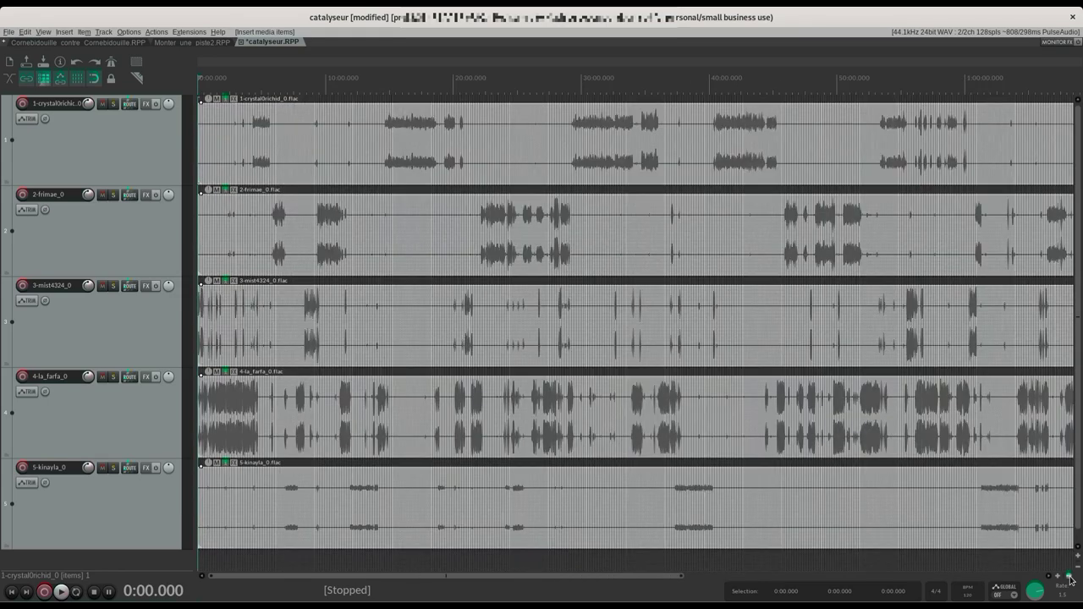
left_click(1069, 576)
left_click(1069, 577)
left_click(1070, 577)
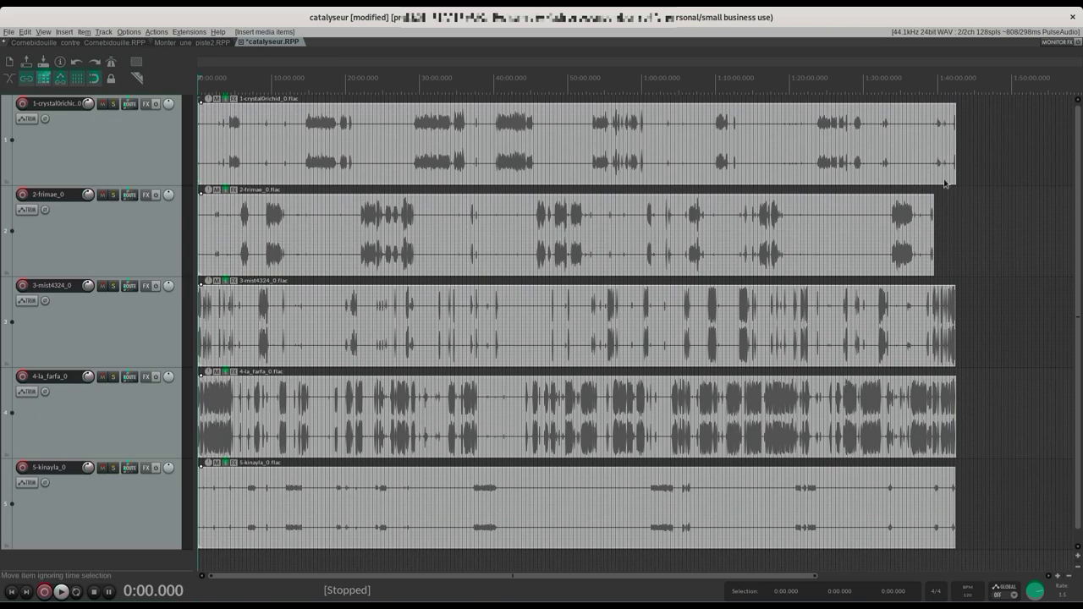
Step: Select the items on all five tracks and normalize each item separately to -18 LUFS-I
left_click(964, 146)
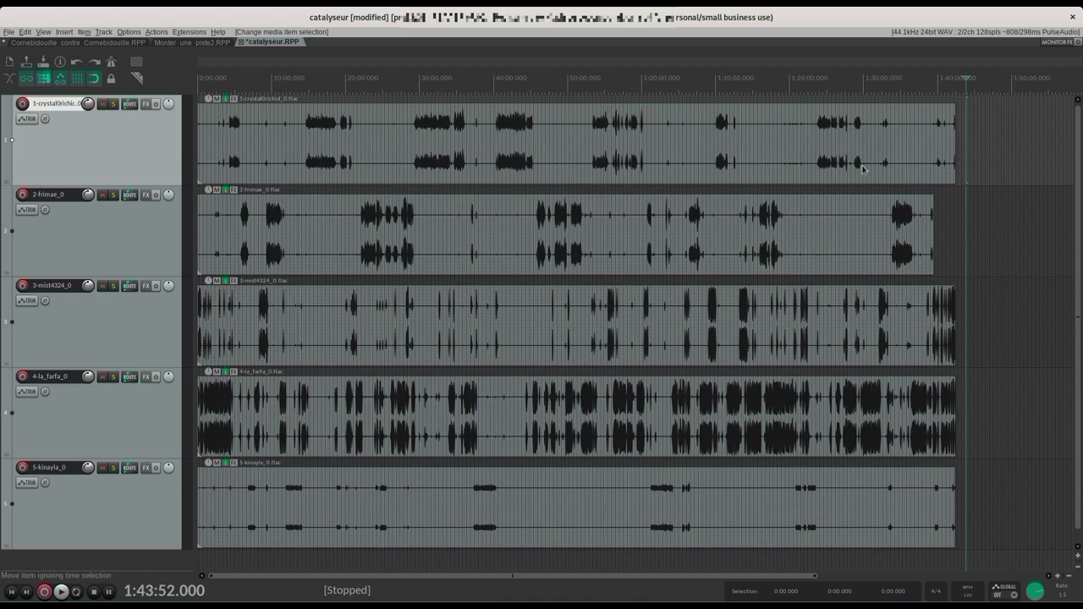
left_click(457, 153)
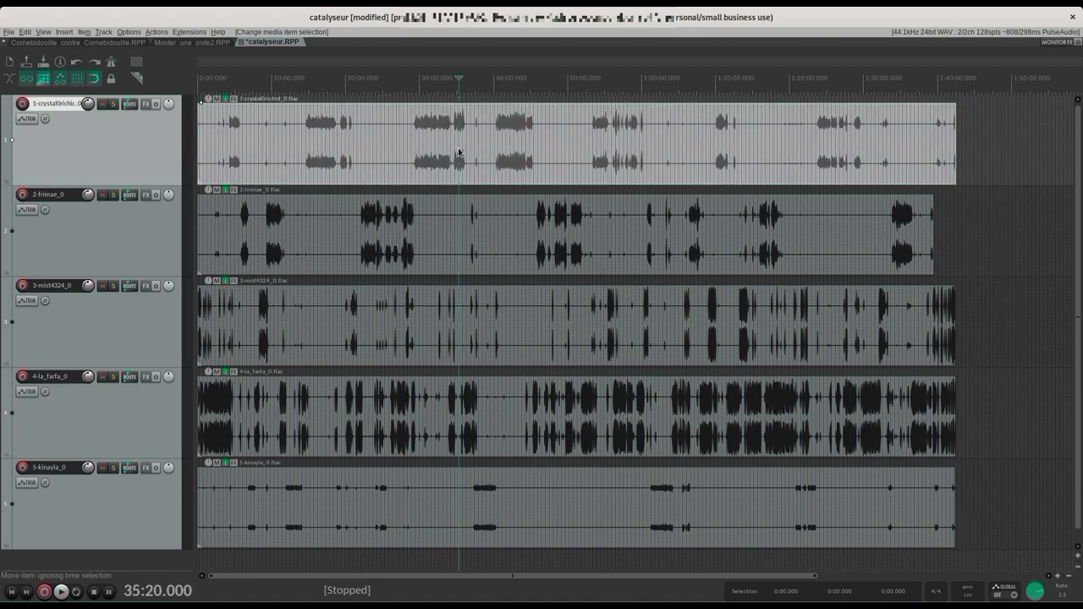
left_click(473, 510, "shift")
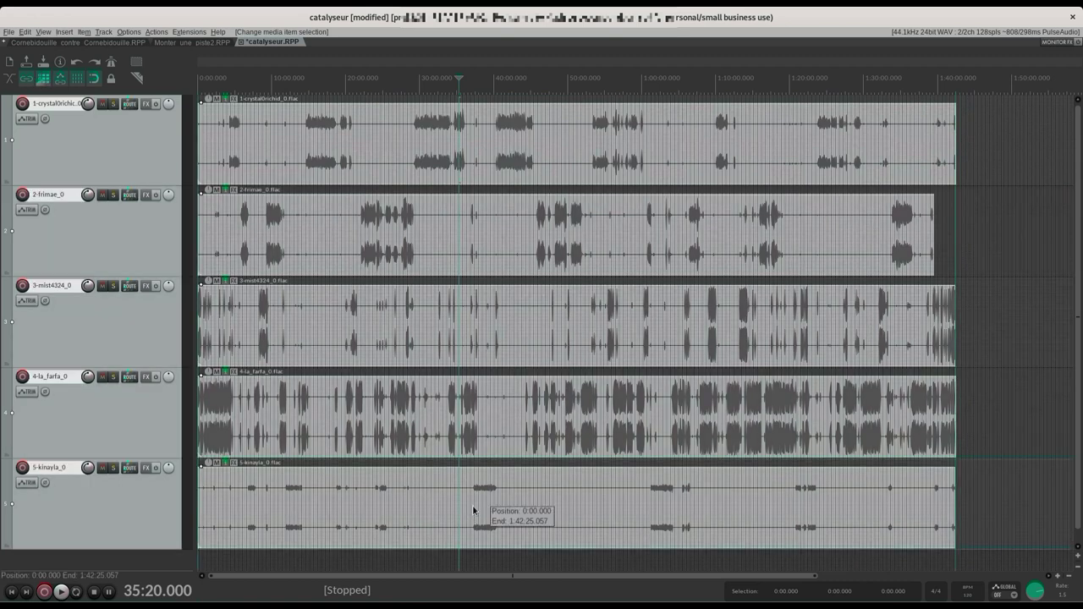
right_click(389, 137)
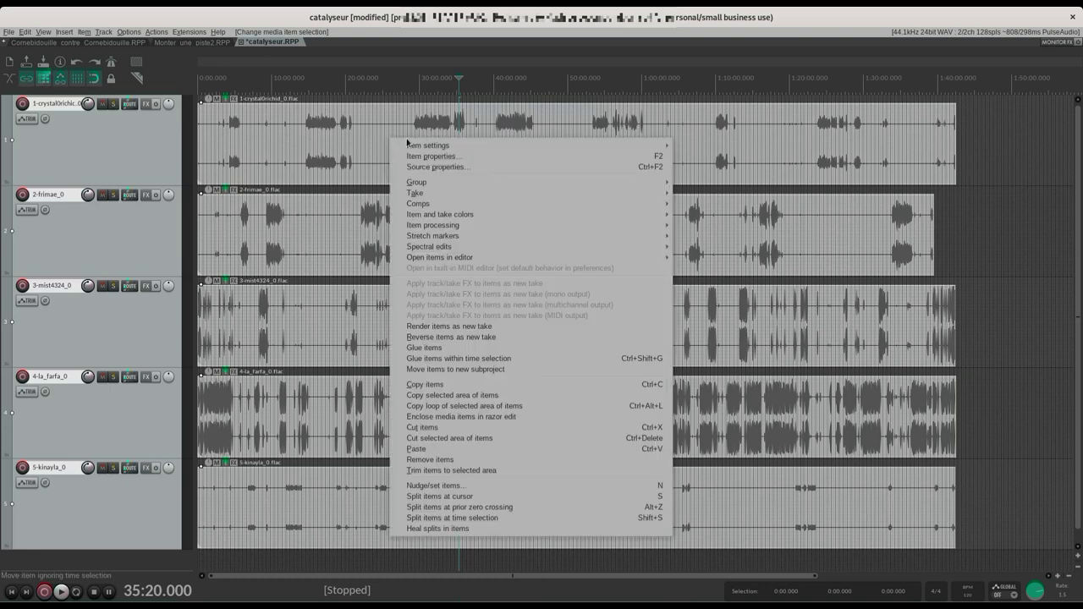
mouse_move(455, 218)
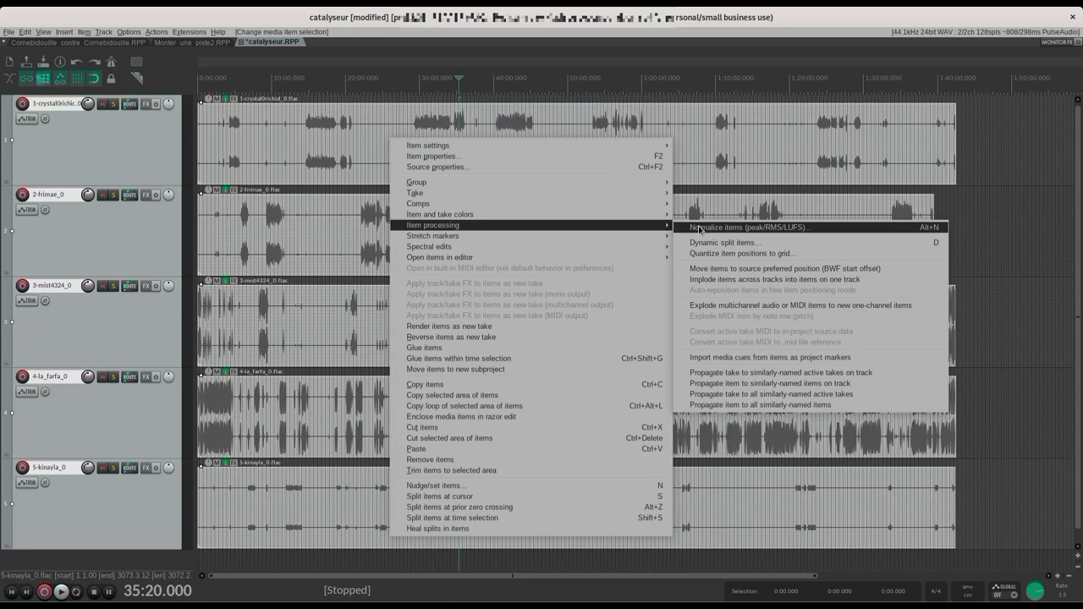
left_click(699, 227)
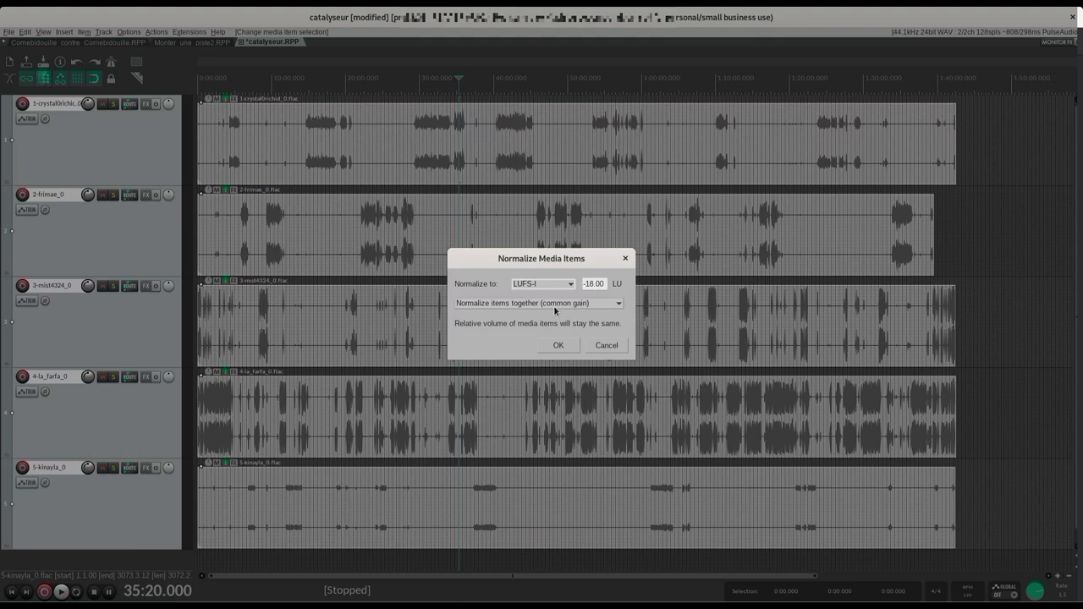
left_click(492, 306)
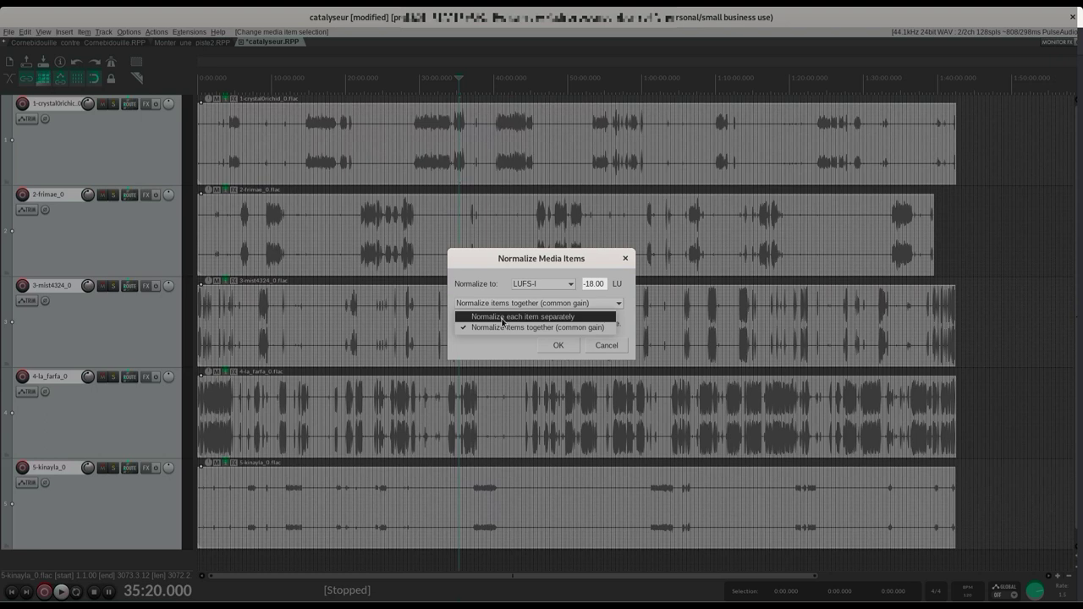
left_click(501, 317)
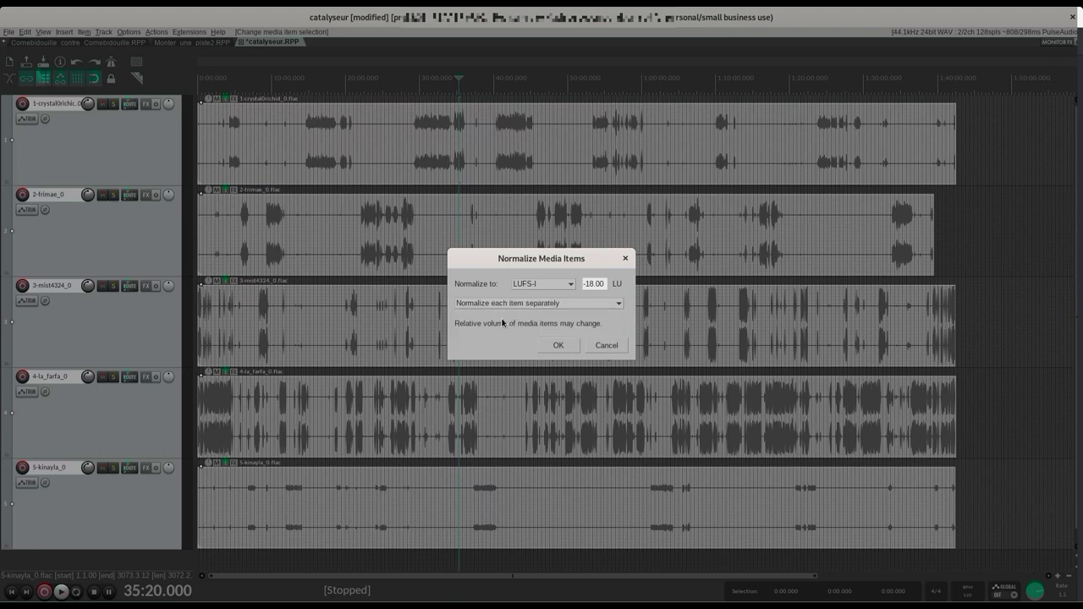
left_click(558, 347)
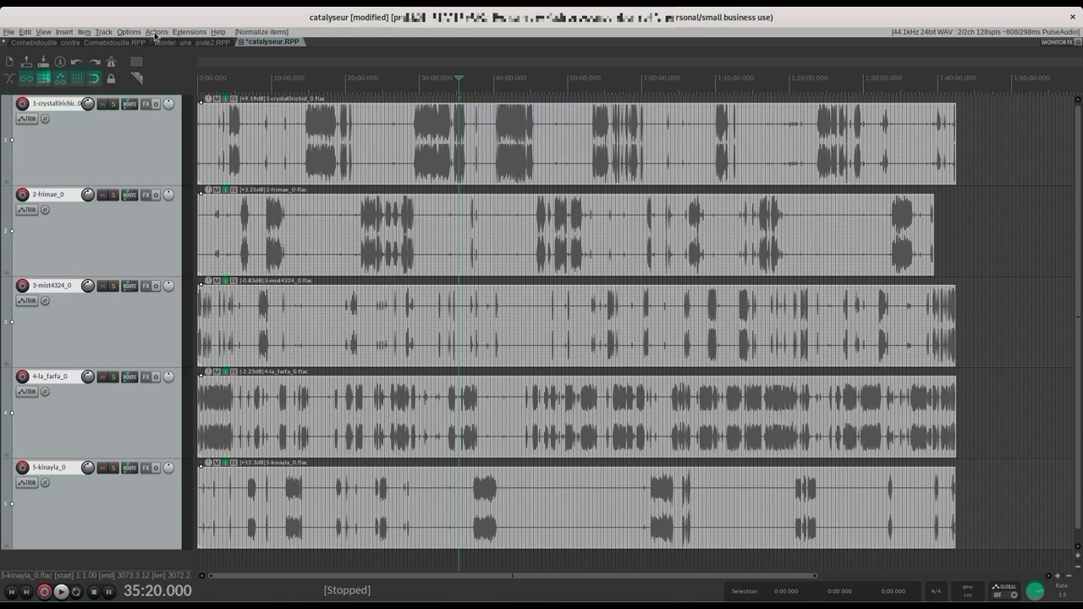
Step: Search the action list for "silence" and run the leafac "Truncate silence in selected items and trim" script on the selected items
left_click(155, 34)
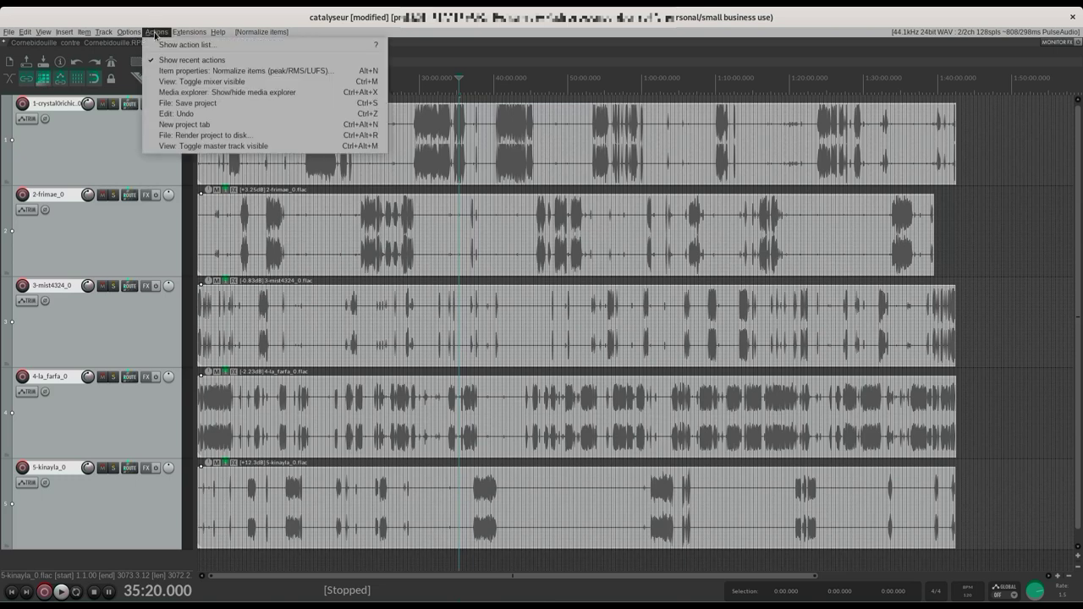
left_click(165, 46)
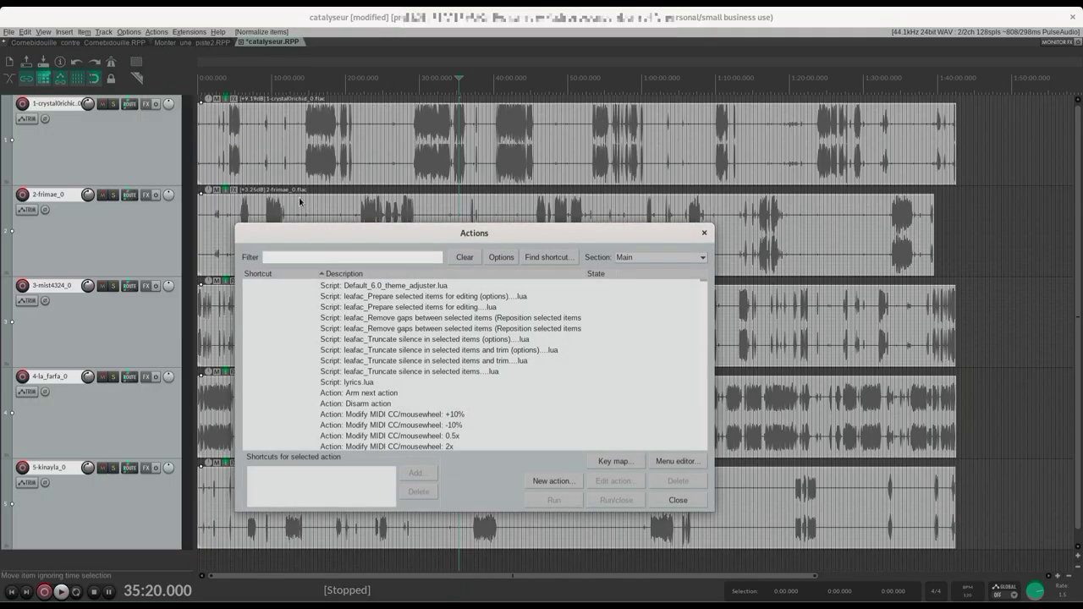
type("silence")
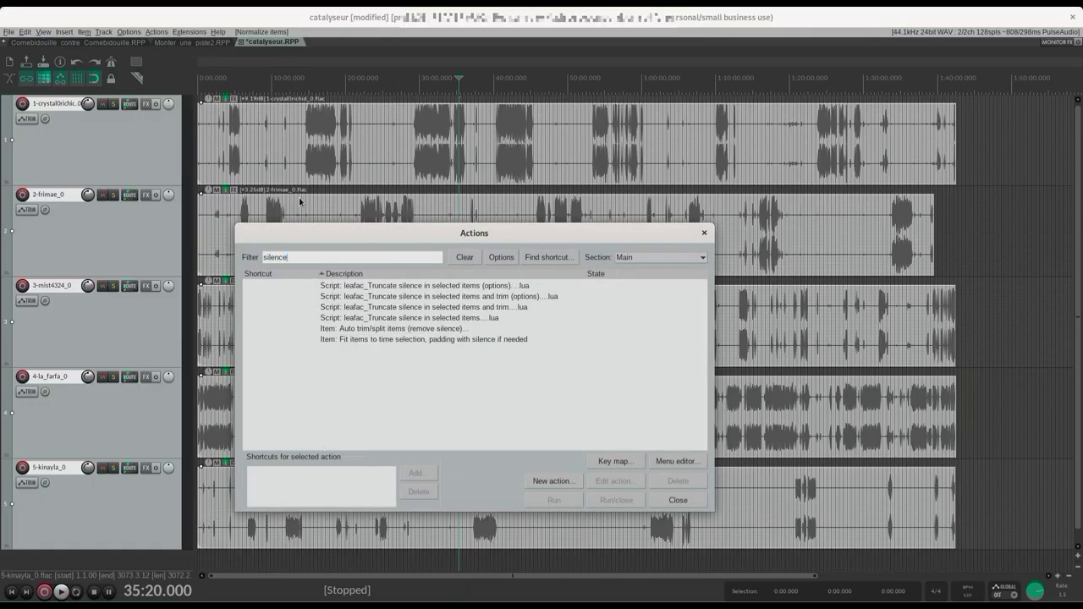
left_click(389, 330)
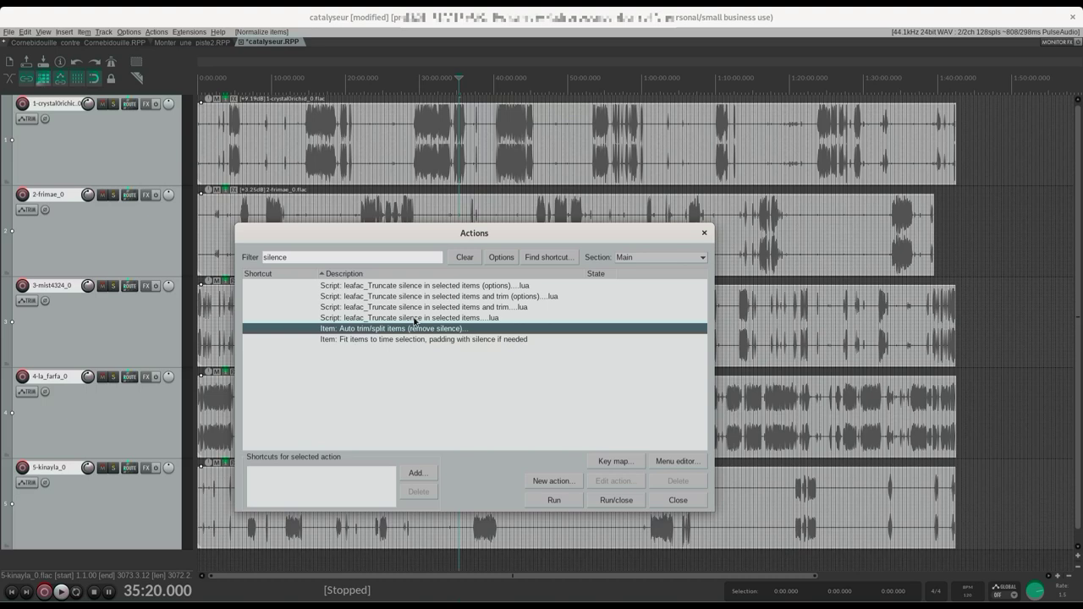
left_click(421, 308)
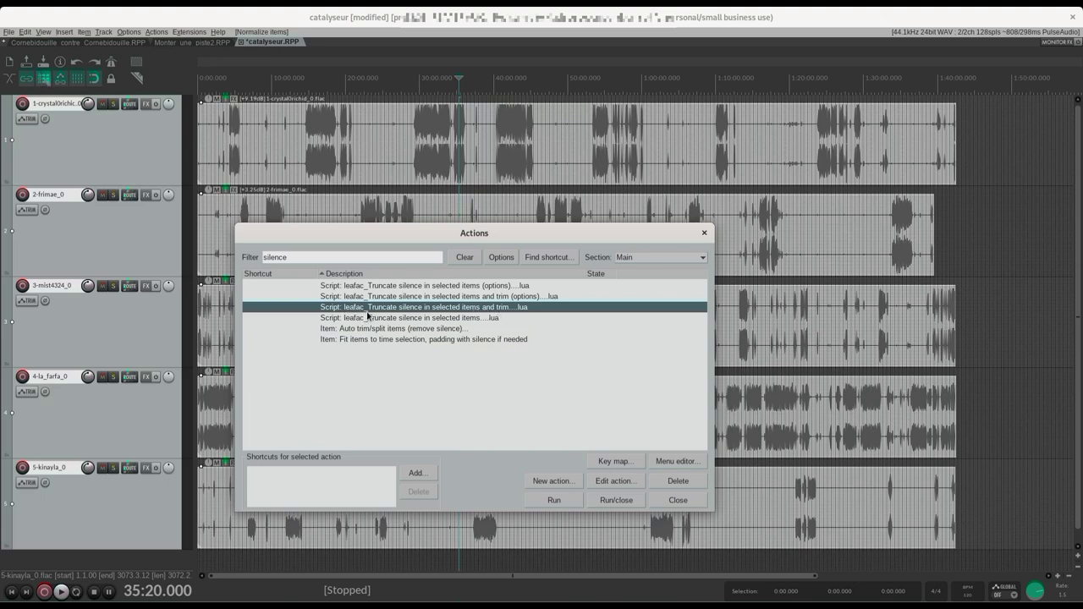
left_click(554, 500)
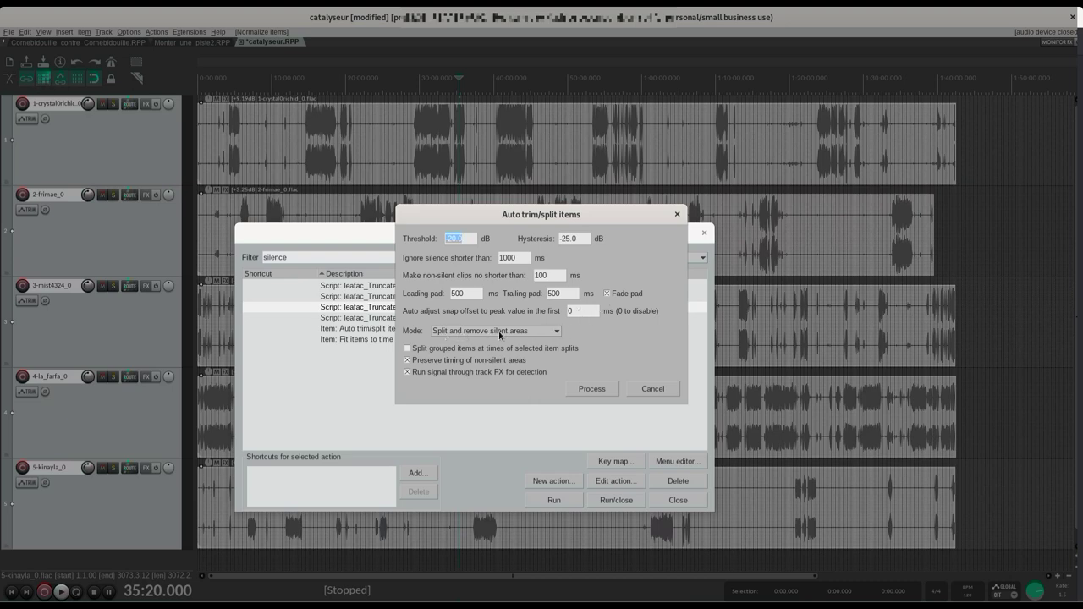
Step: Disable running the signal through track FX for detection, process the silence removal and close the action list
left_click(406, 372)
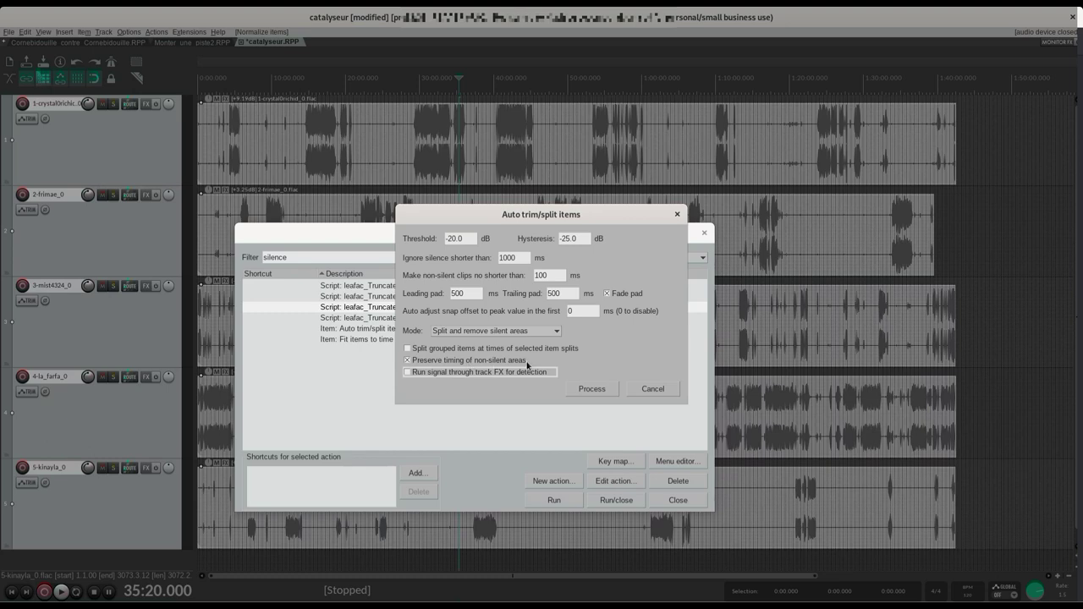
left_click(593, 389)
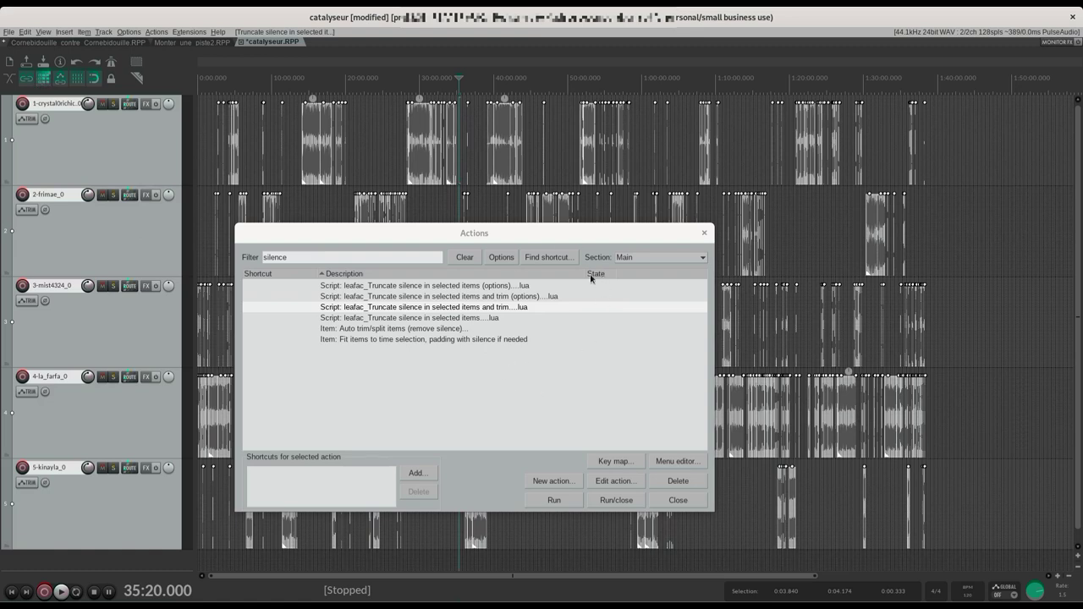
left_click(678, 500)
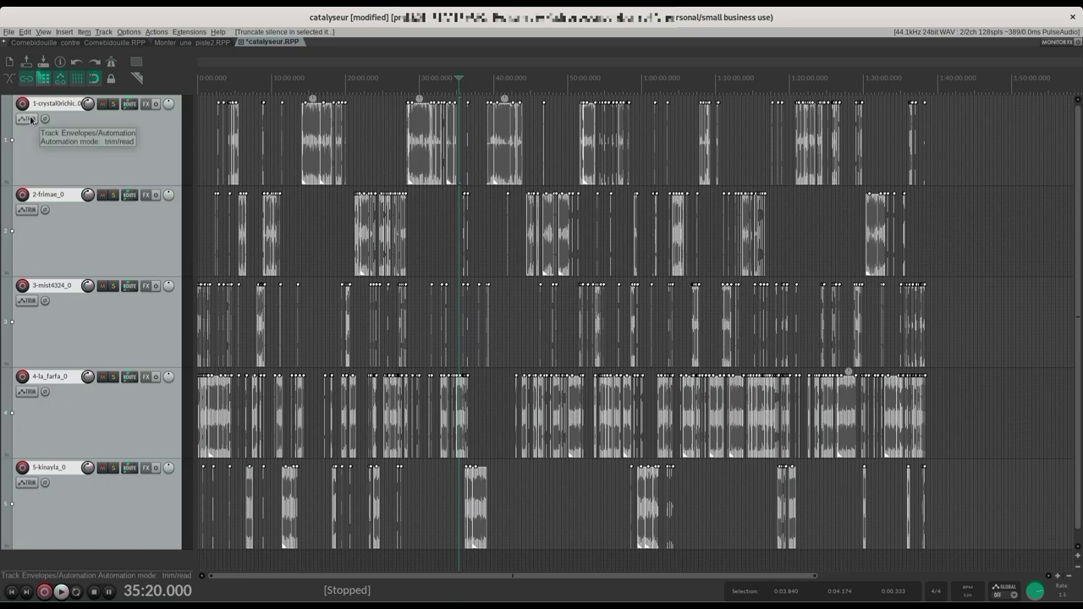
Step: Add the ReaComp compressor to track 1 and load its Voice preset
left_click(147, 105)
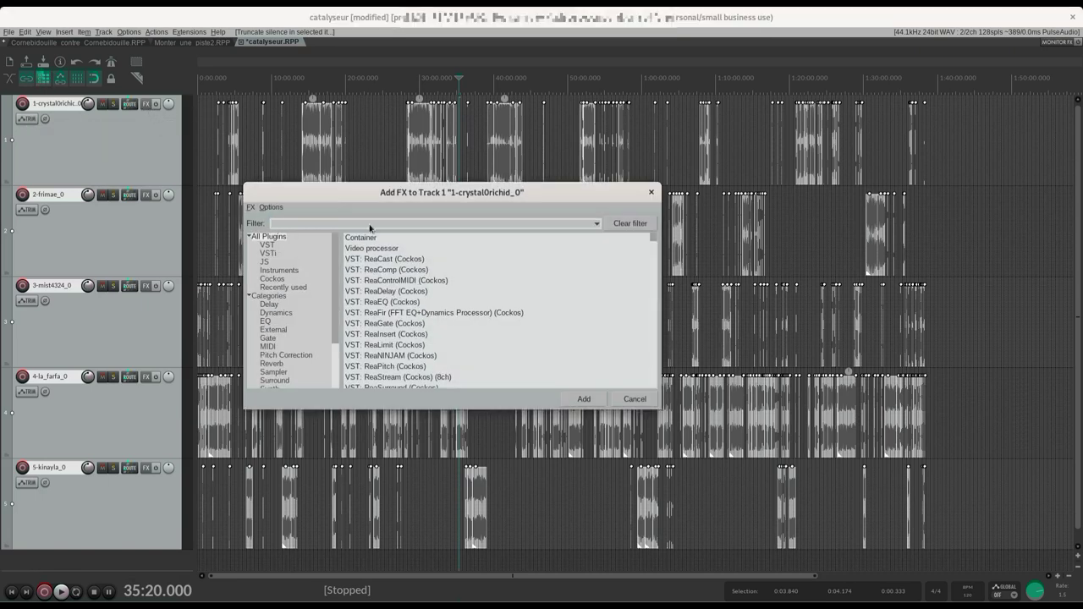
left_click(420, 275)
double_click(420, 269)
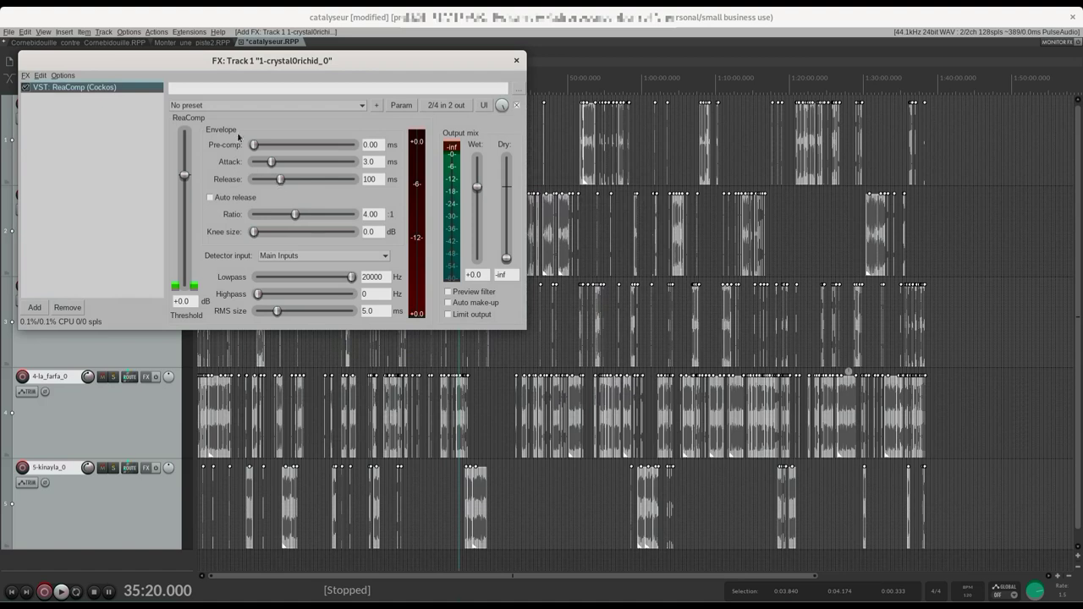
left_click(216, 104)
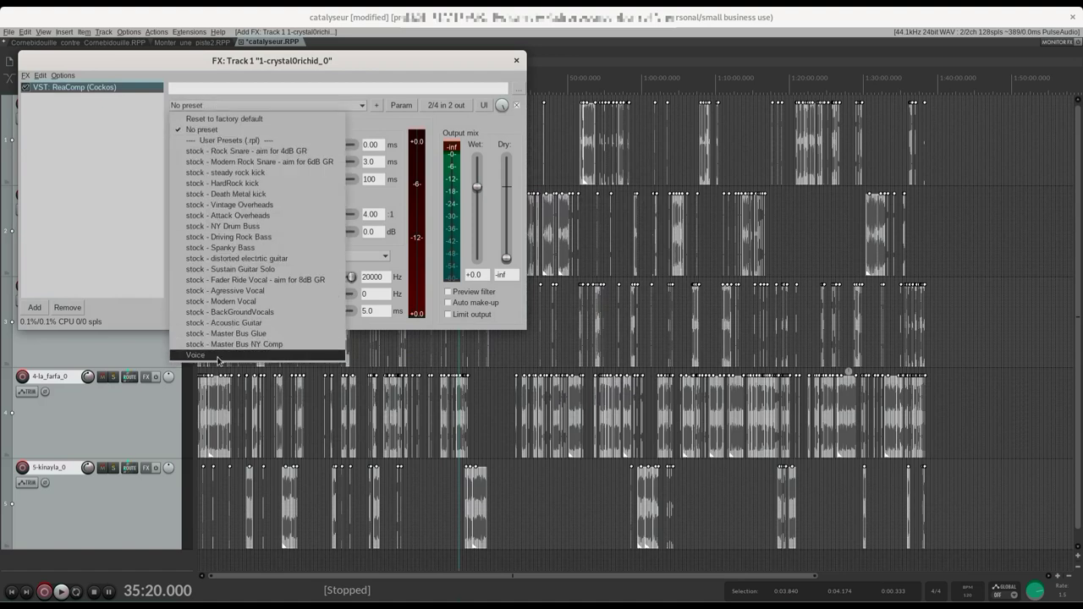
left_click(216, 360)
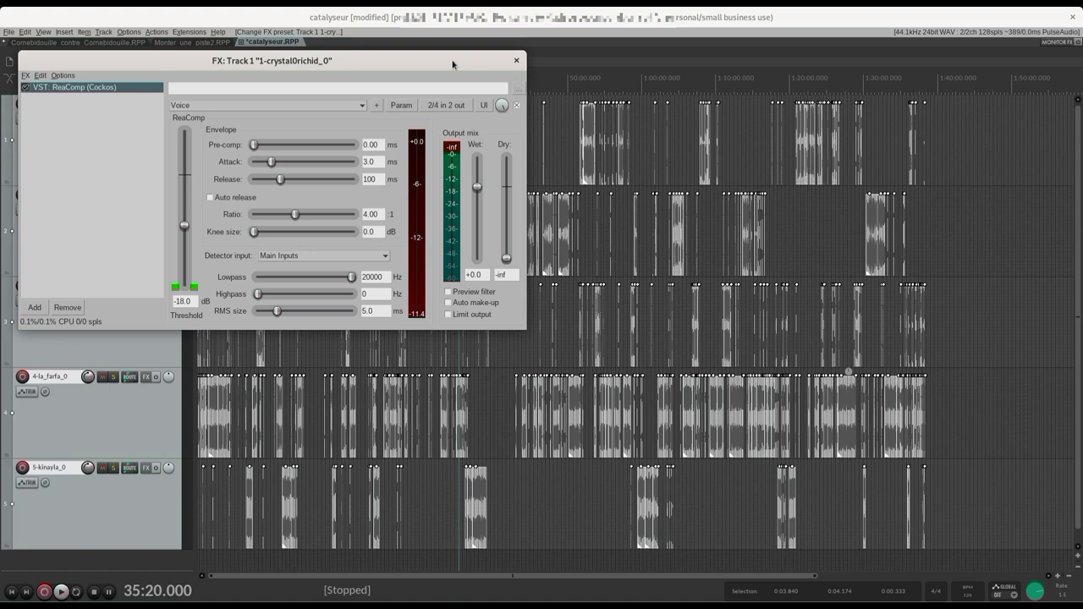
left_click(517, 61)
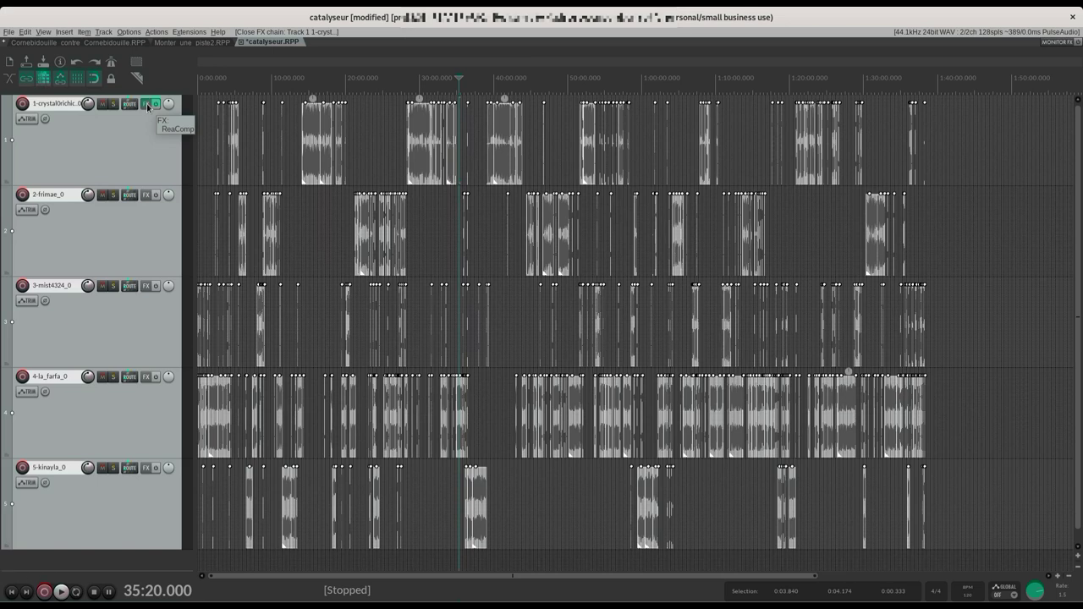
Step: Copy track 1's ReaComp effect with the Voice preset to tracks 2, 3, 4 and 5, closing each effect window
left_click(147, 195)
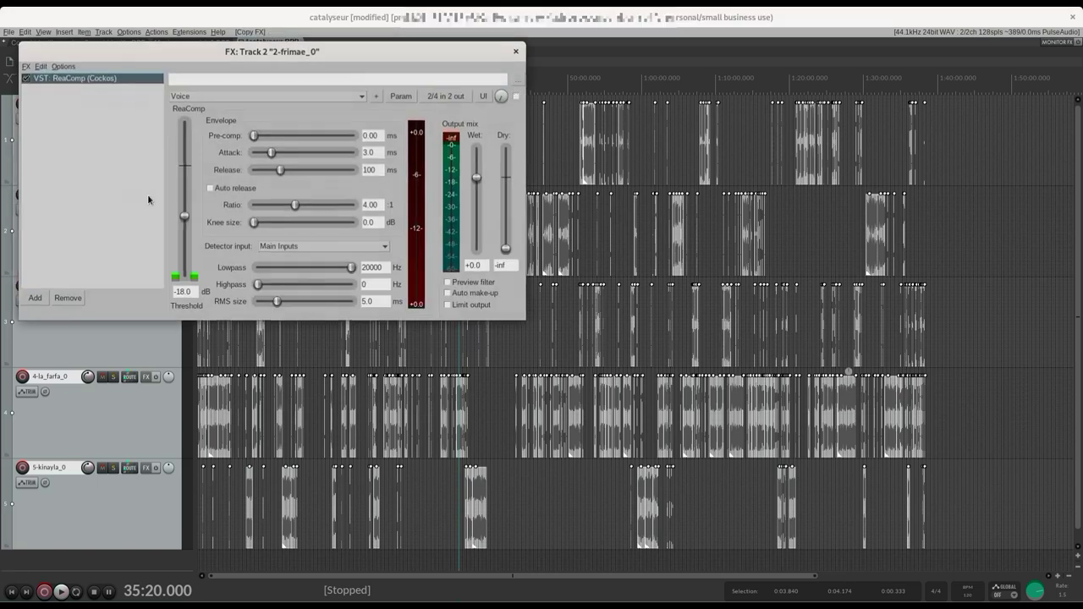
left_click(515, 54)
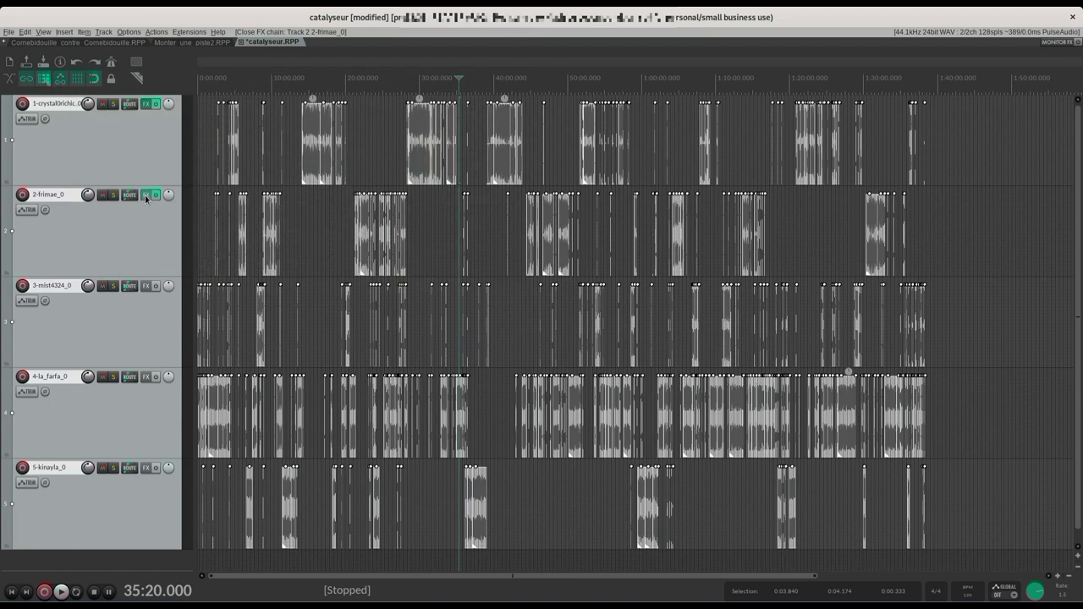
left_click_drag(148, 284, 148, 285)
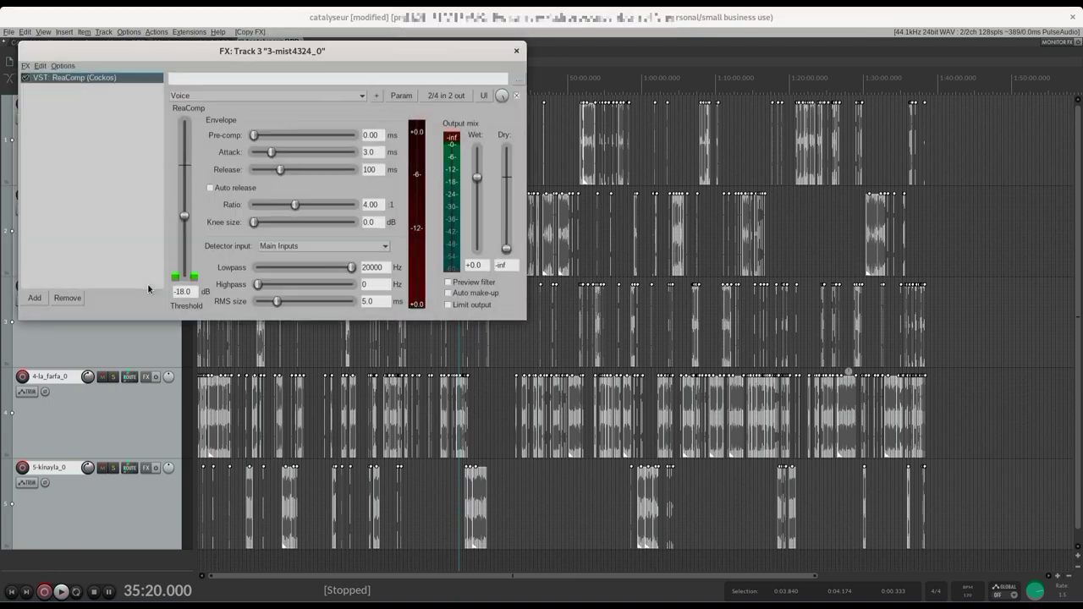
left_click(522, 44)
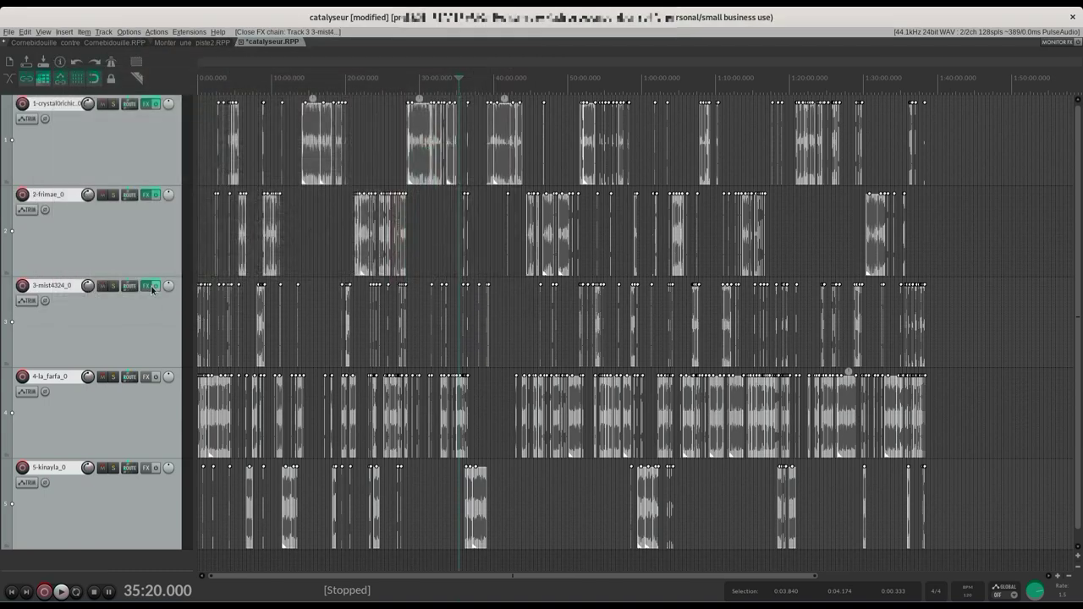
left_click_drag(146, 374, 146, 376)
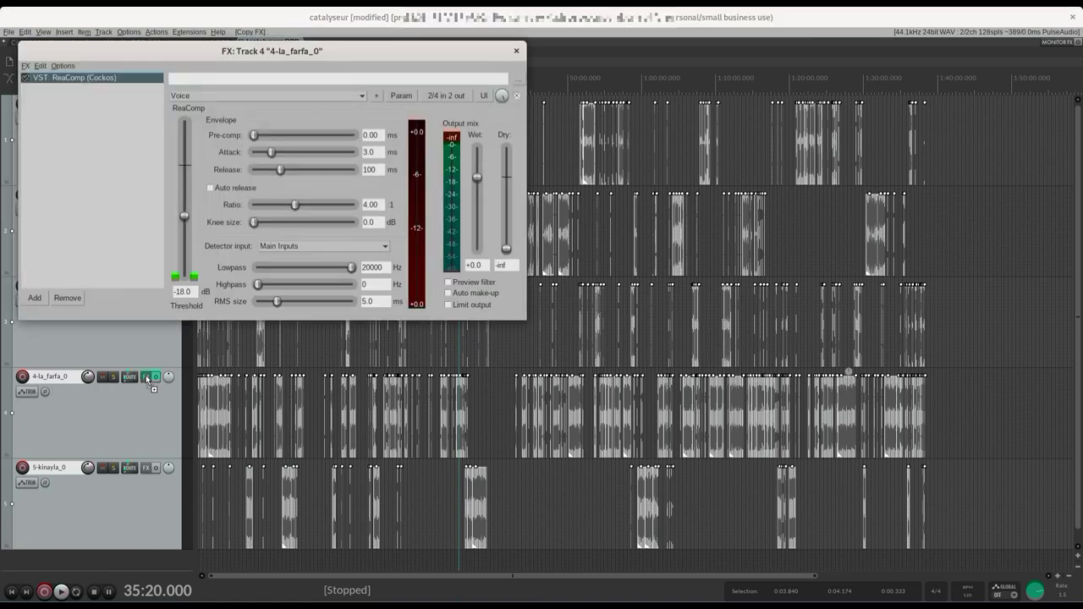
left_click(515, 51)
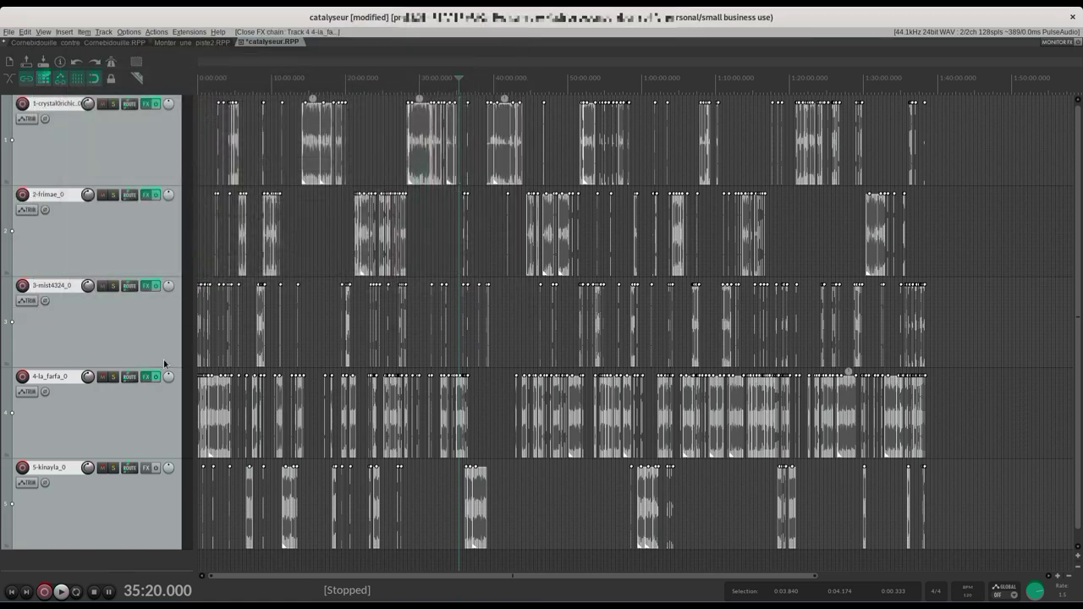
left_click_drag(147, 469, 147, 469)
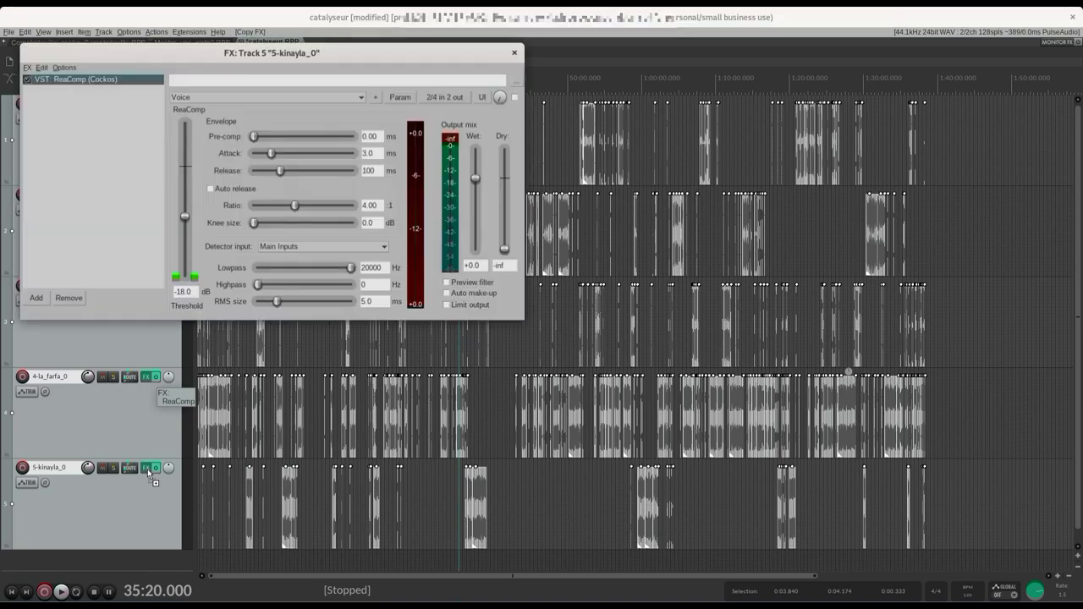
left_click(516, 51)
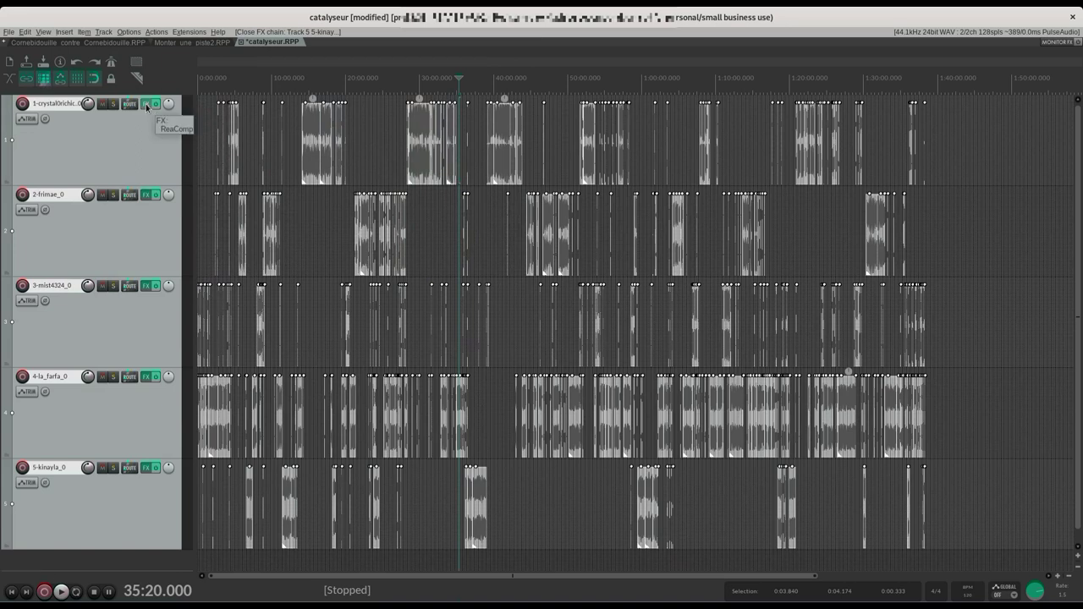
Step: Play the project from its start and examine the split items of the opening minutes up close
left_click(12, 591)
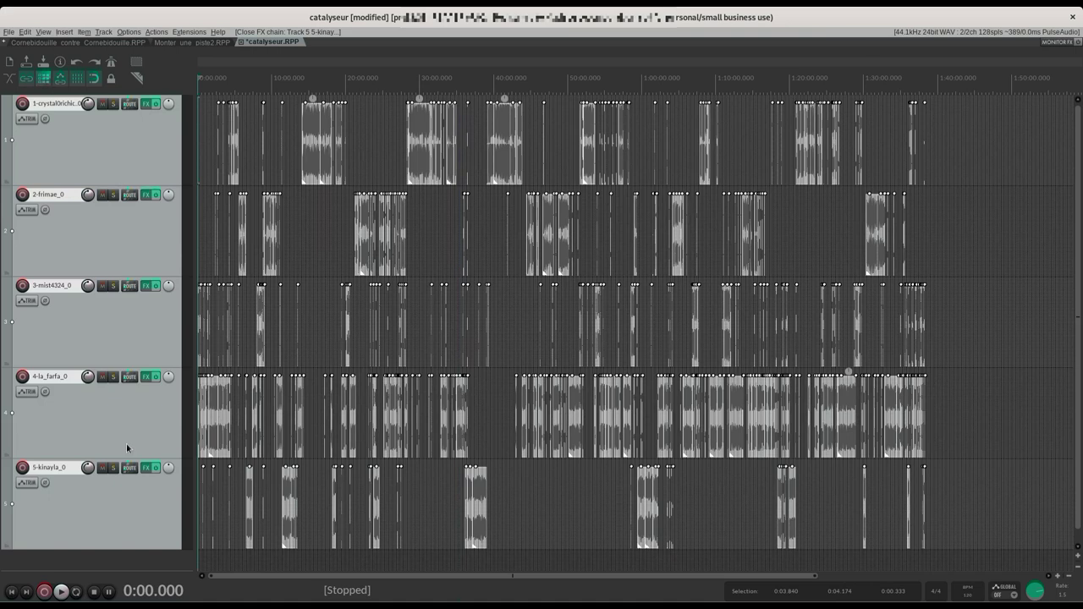
key("space")
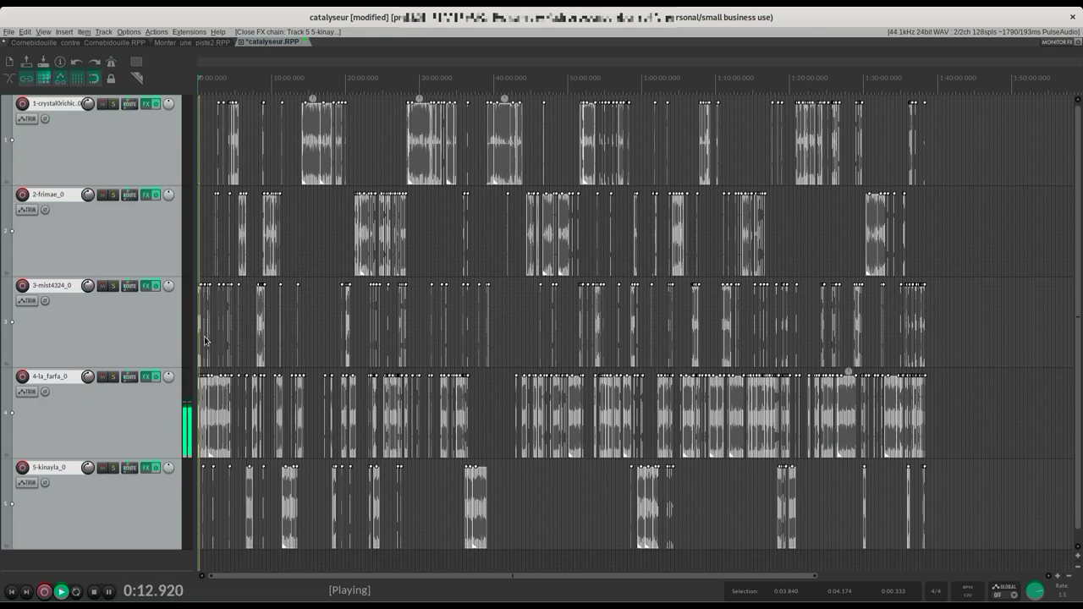
scroll(204, 340, "up", 3)
scroll(203, 340, "down", 6)
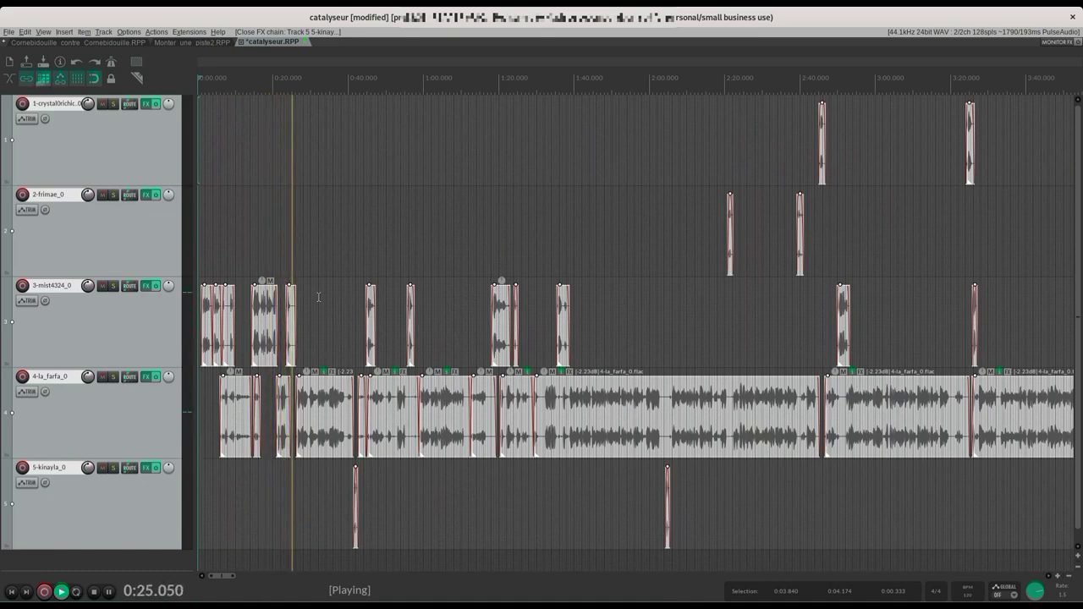
key("space")
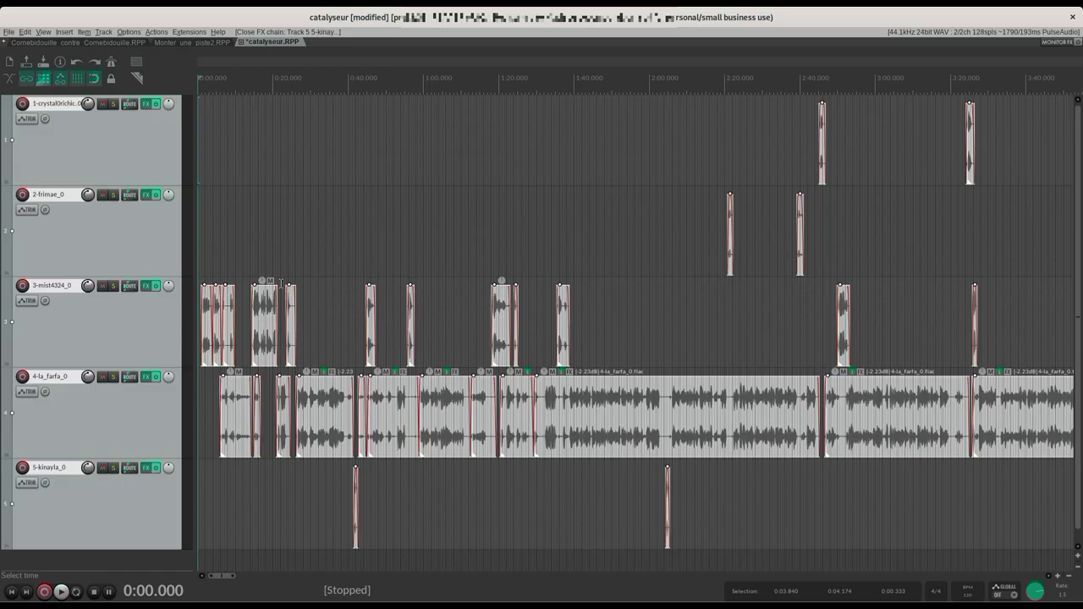
Step: Listen to the recording from about 0:58.7 on track 4 to find where the useful content begins
left_click(396, 322)
scroll(396, 322, "up", 4)
left_click(728, 415)
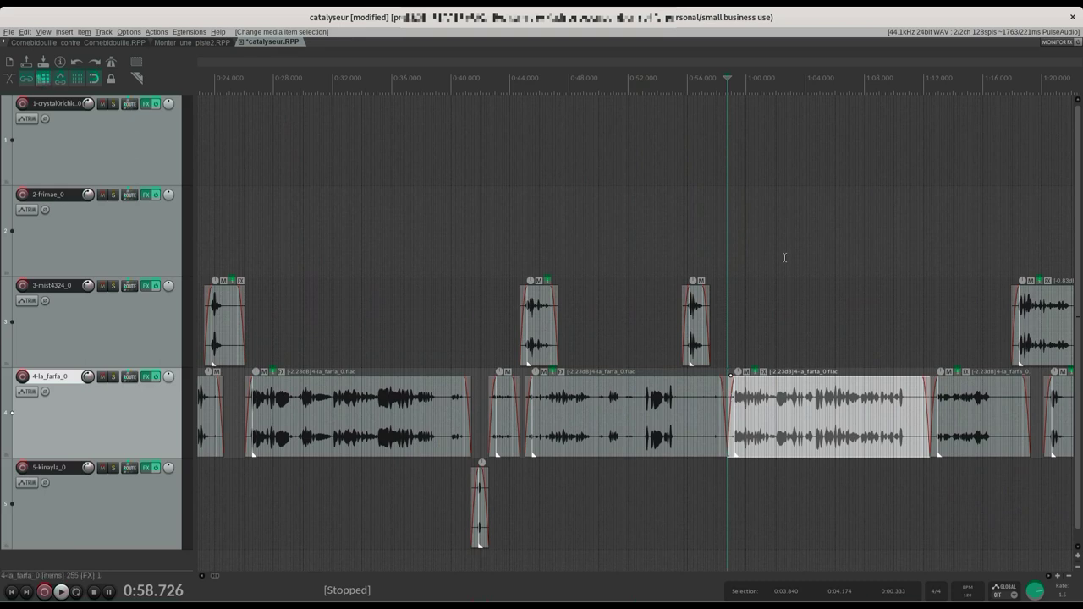
key("space")
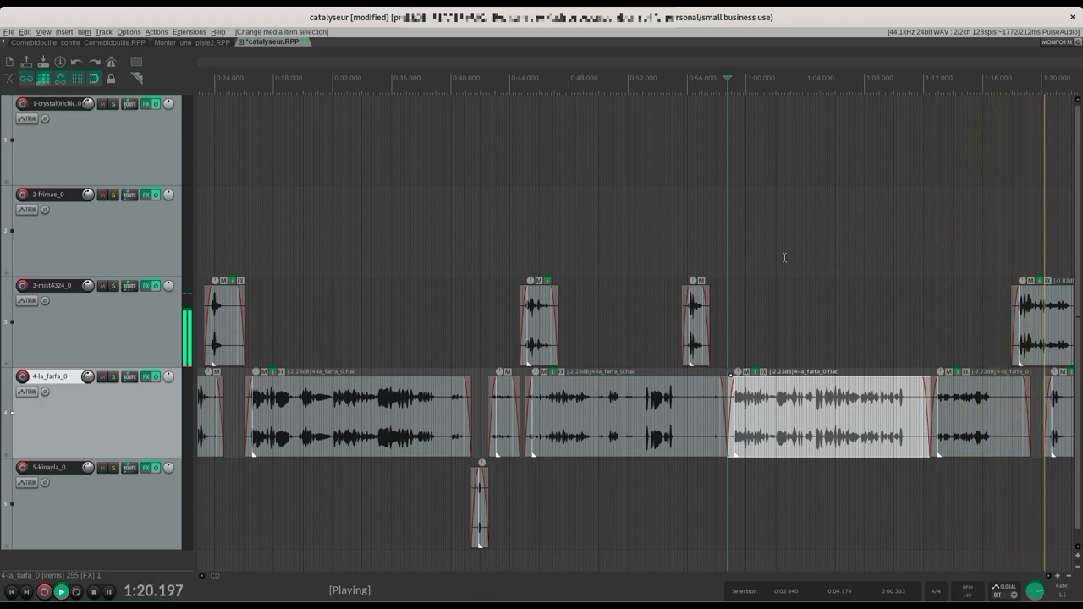
scroll(784, 257, "down", 4)
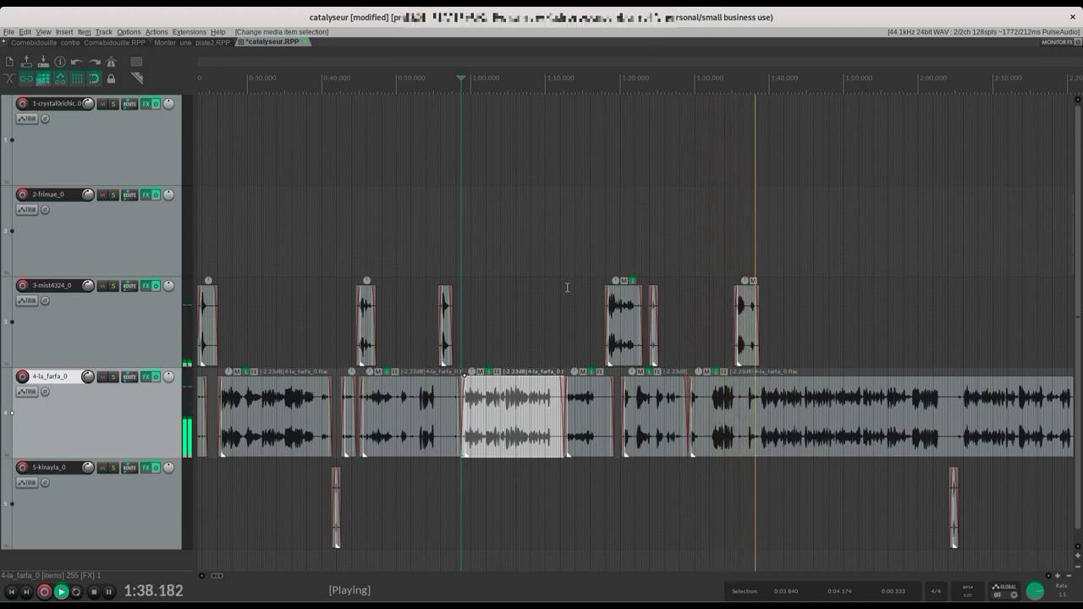
key("space")
Step: Place the edit cursor at 1:38.875 on track 4, listen from there, and insert a marker named "Début" at that position
left_click(761, 405)
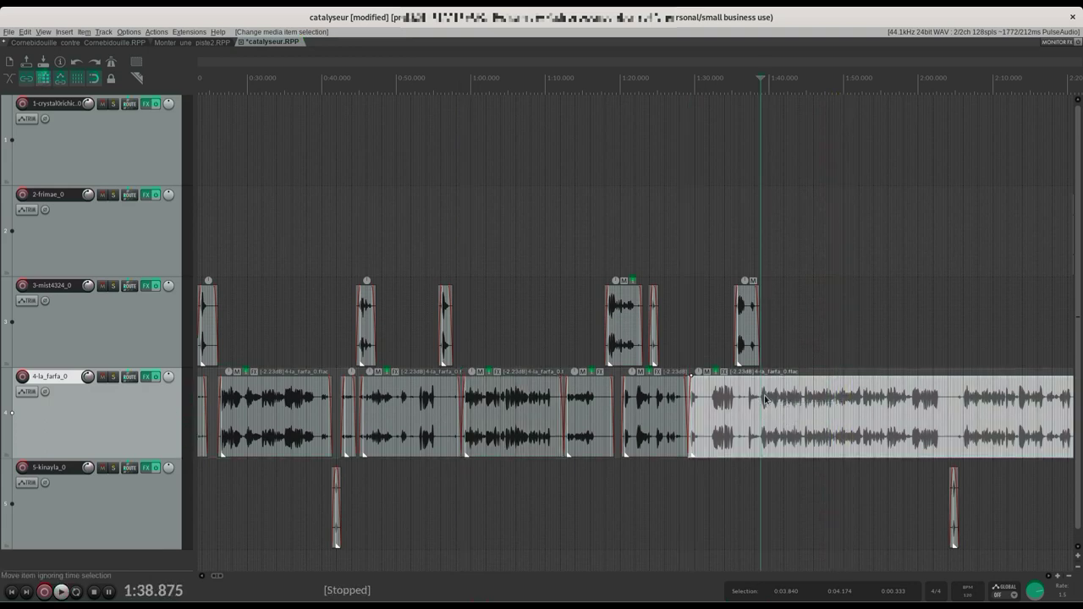
scroll(764, 399, "up", 8)
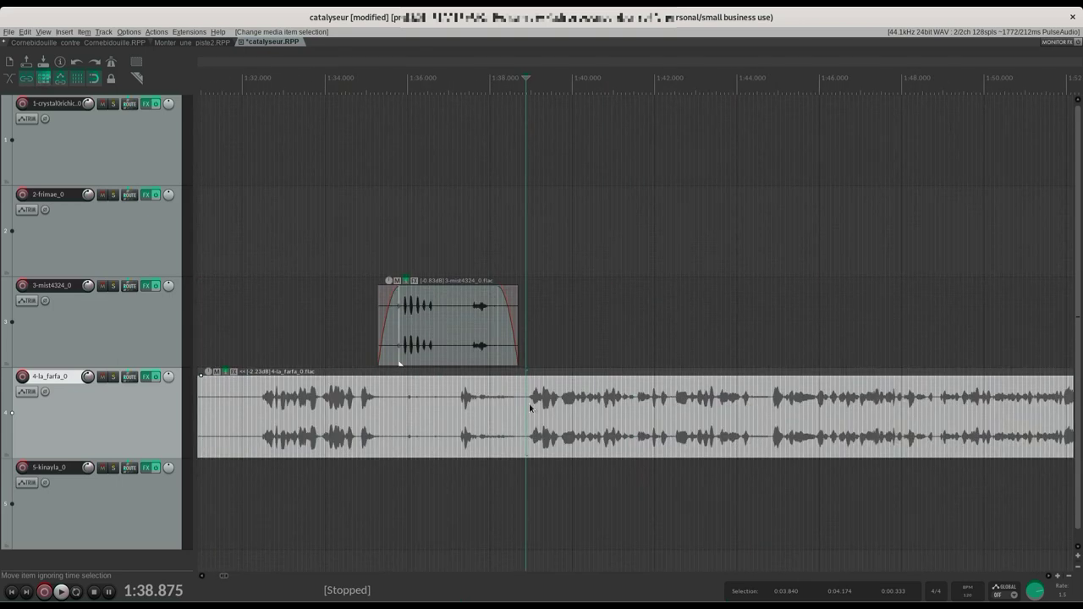
key("space")
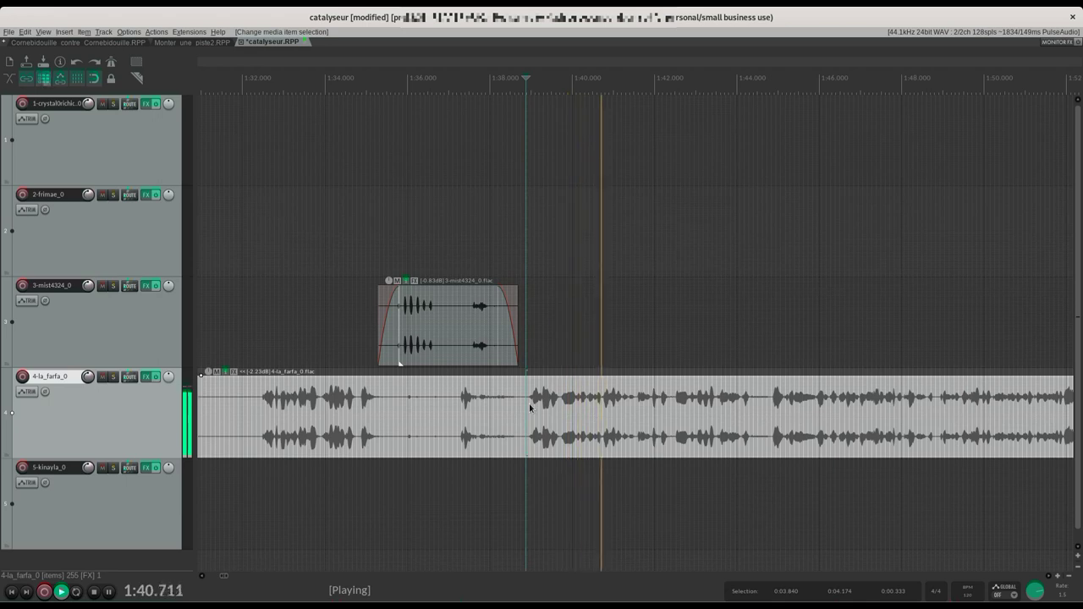
key("space")
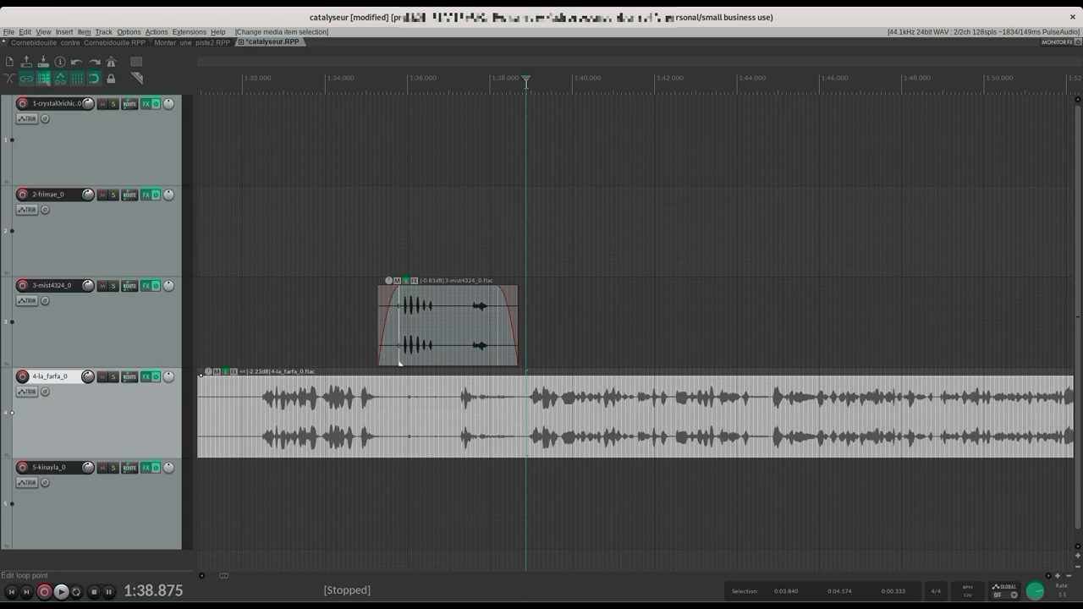
right_click(525, 84)
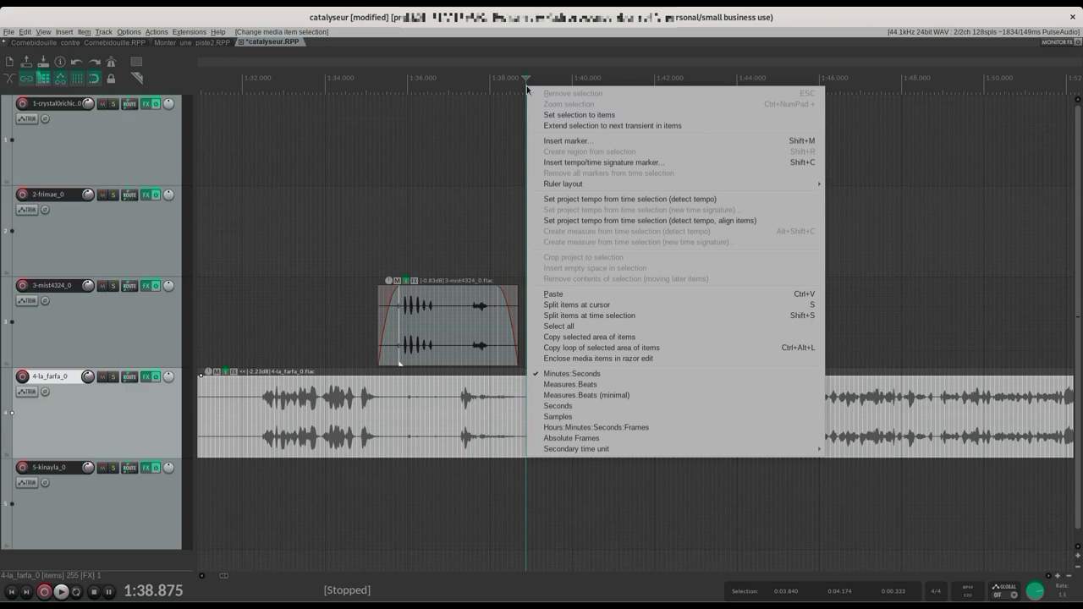
left_click(575, 142)
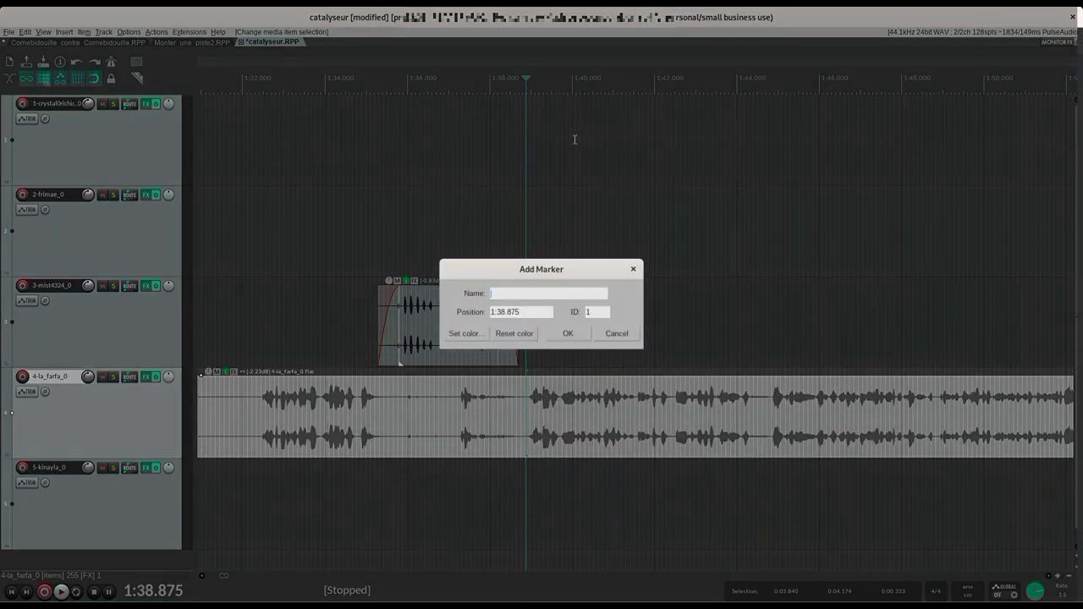
type("Début")
key("Return")
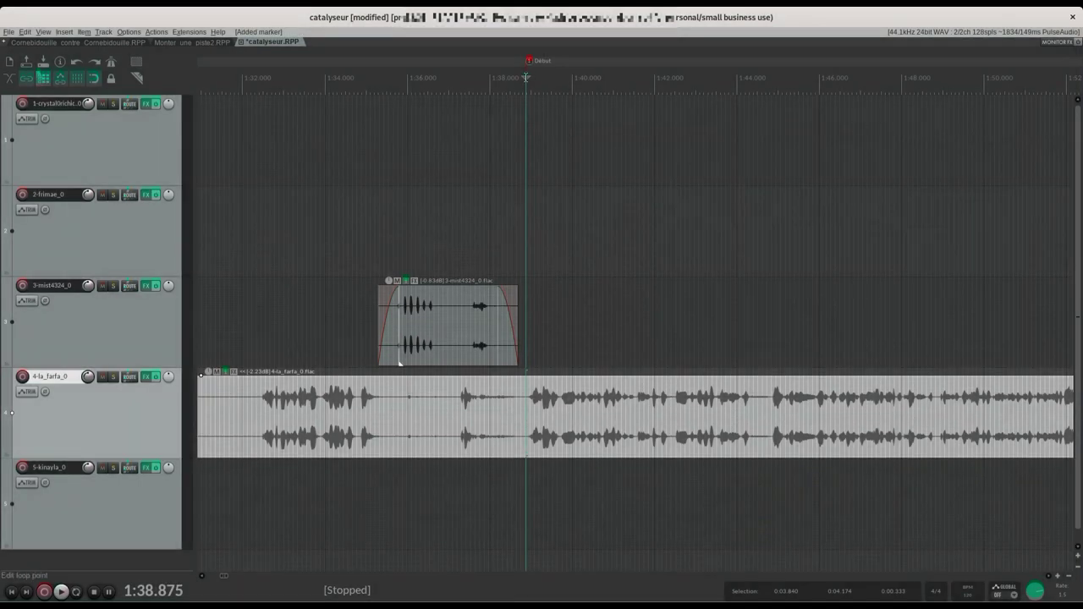
Step: Survey the items across all five tracks and replay the recording briefly from the Début marker
scroll(524, 103, "down", 10)
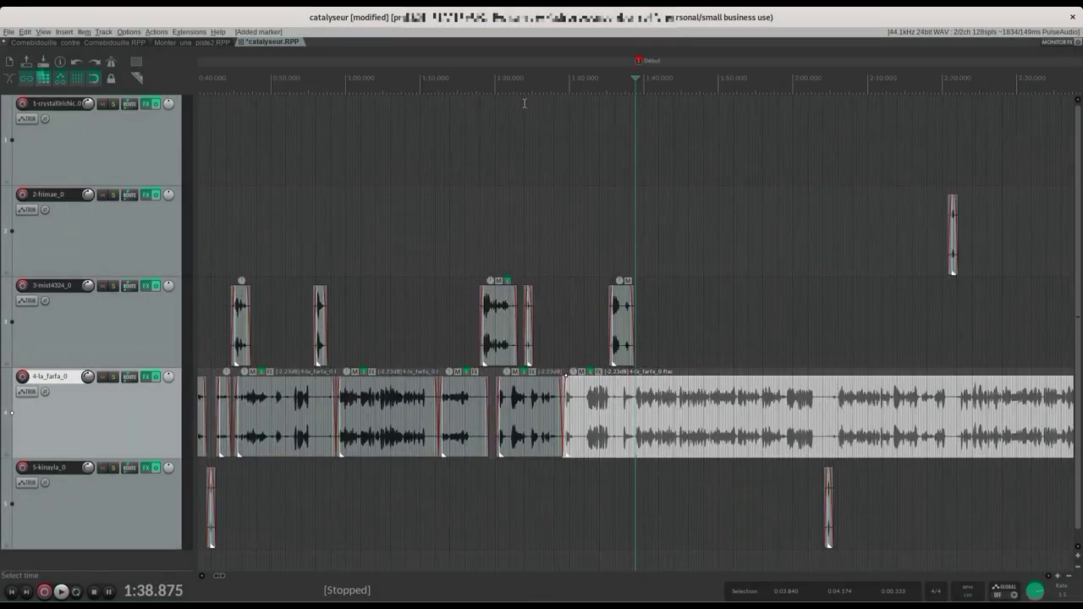
scroll(524, 103, "down", 8)
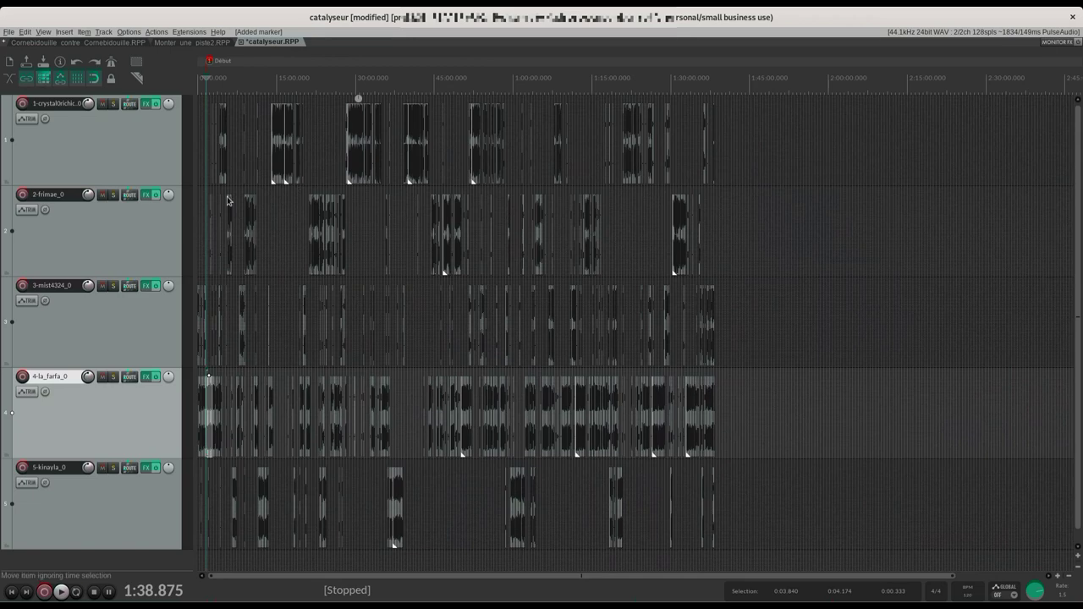
scroll(227, 200, "up", 12)
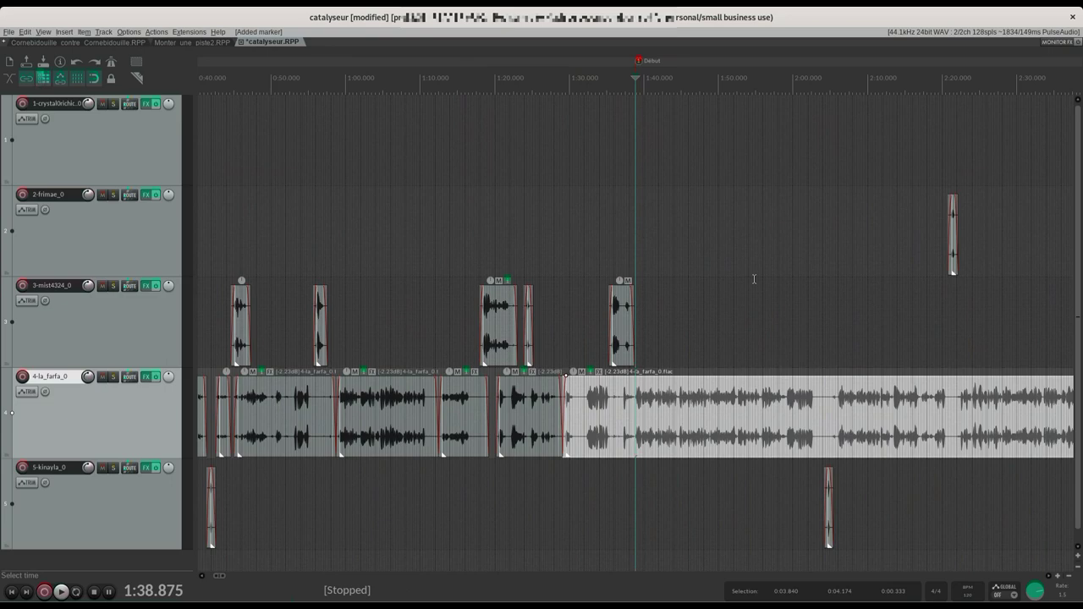
scroll(886, 266, "down", 8)
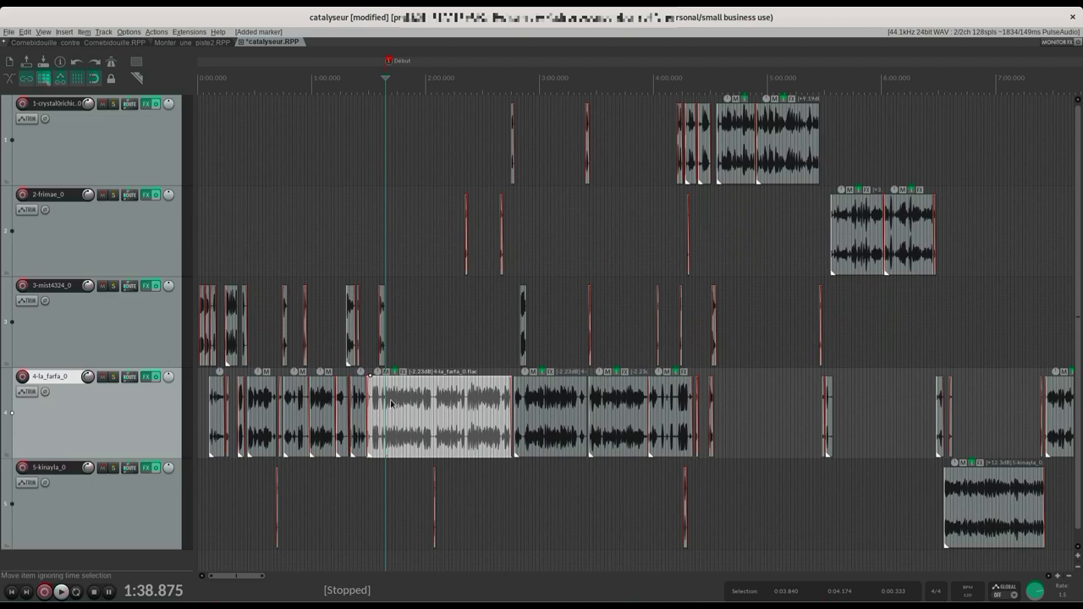
scroll(391, 403, "up", 10)
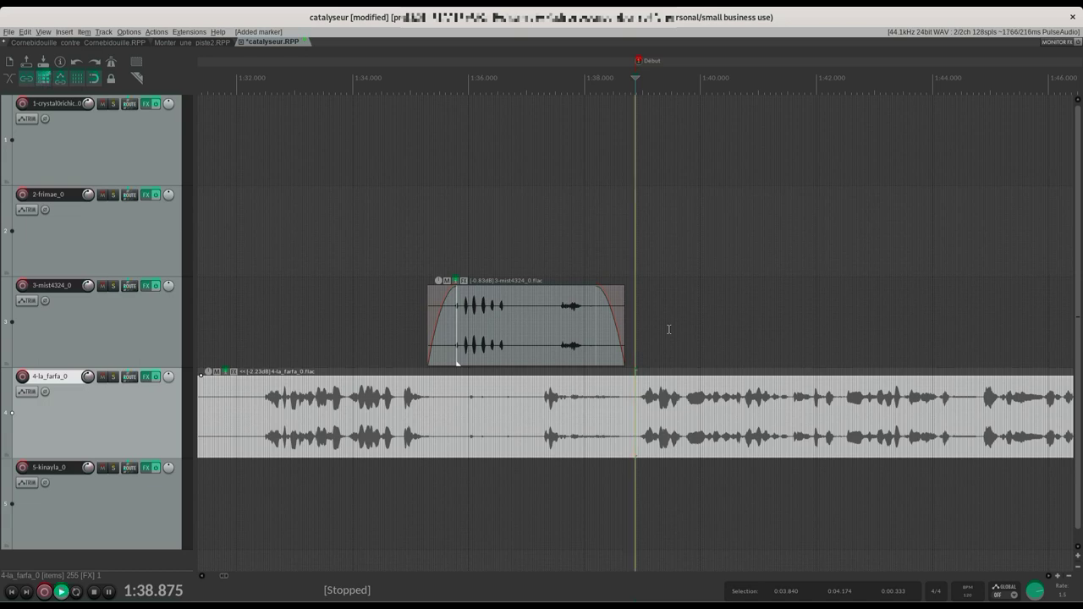
key("space")
key("space")
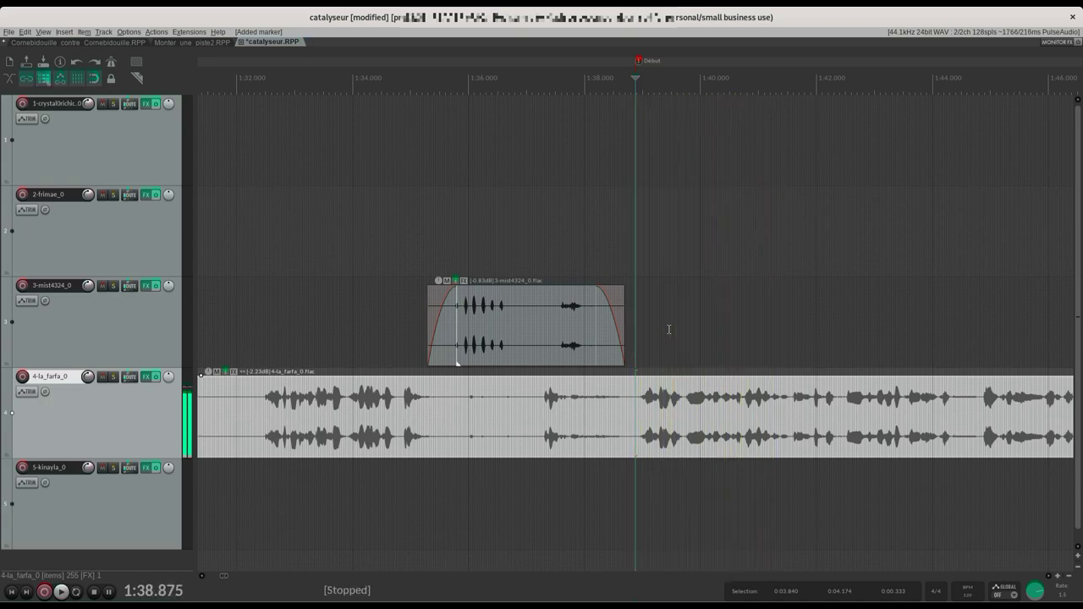
Step: Listen from 1:40.093 on track 4, split the item there and at 1:39.750, and delete the section in between
left_click(705, 401)
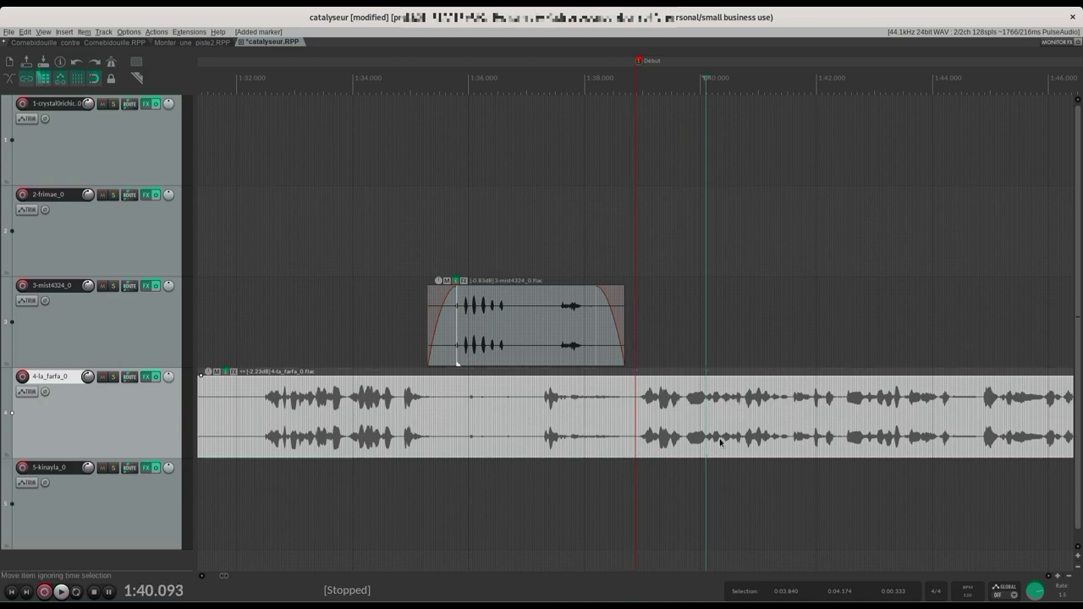
key("space")
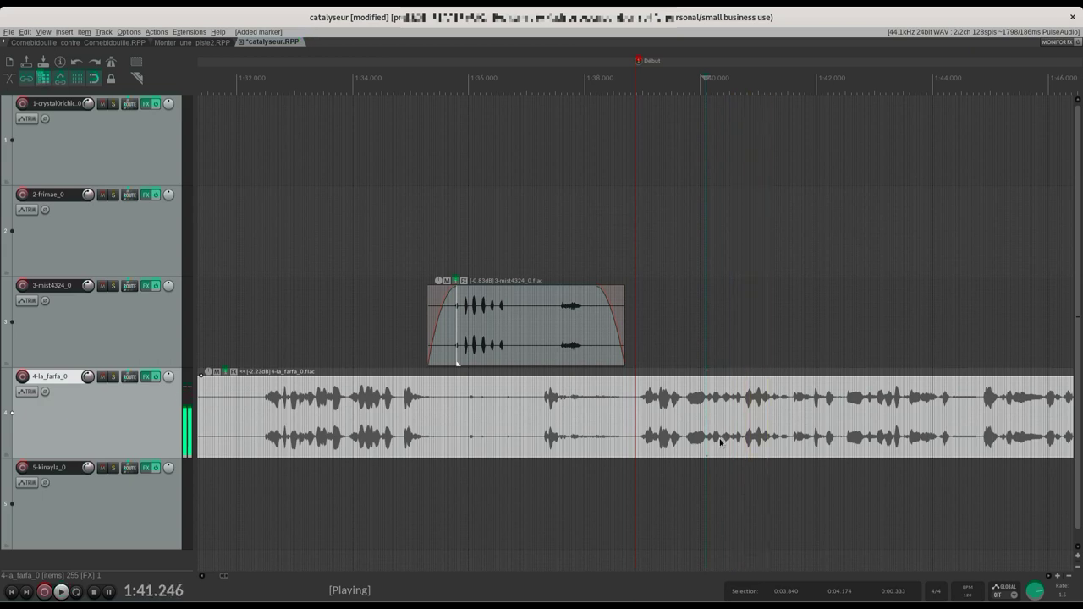
key("space")
scroll(702, 405, "up", 5)
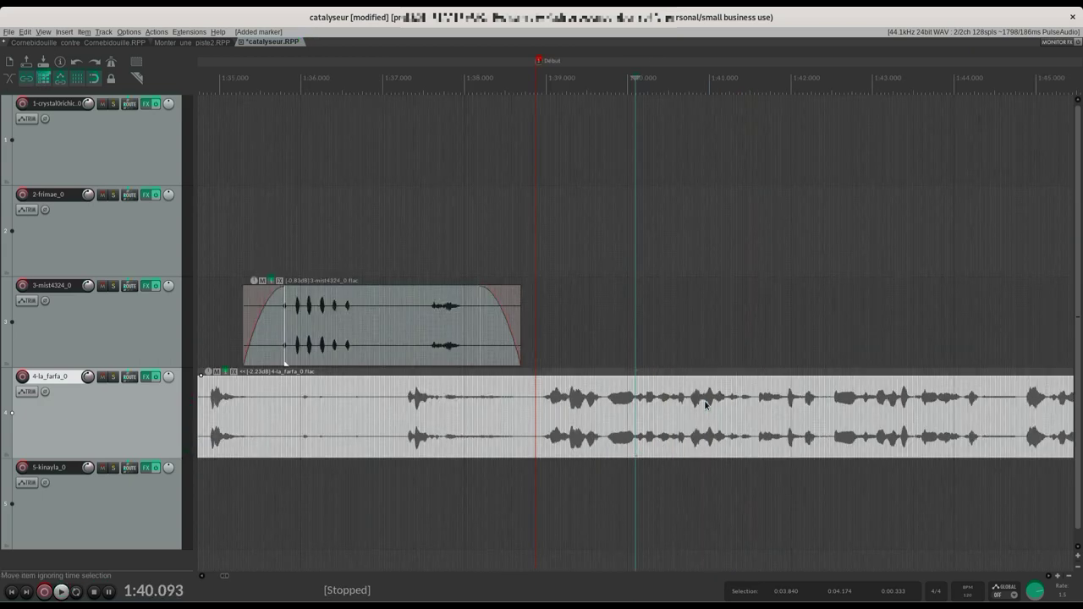
scroll(704, 399, "up", 2)
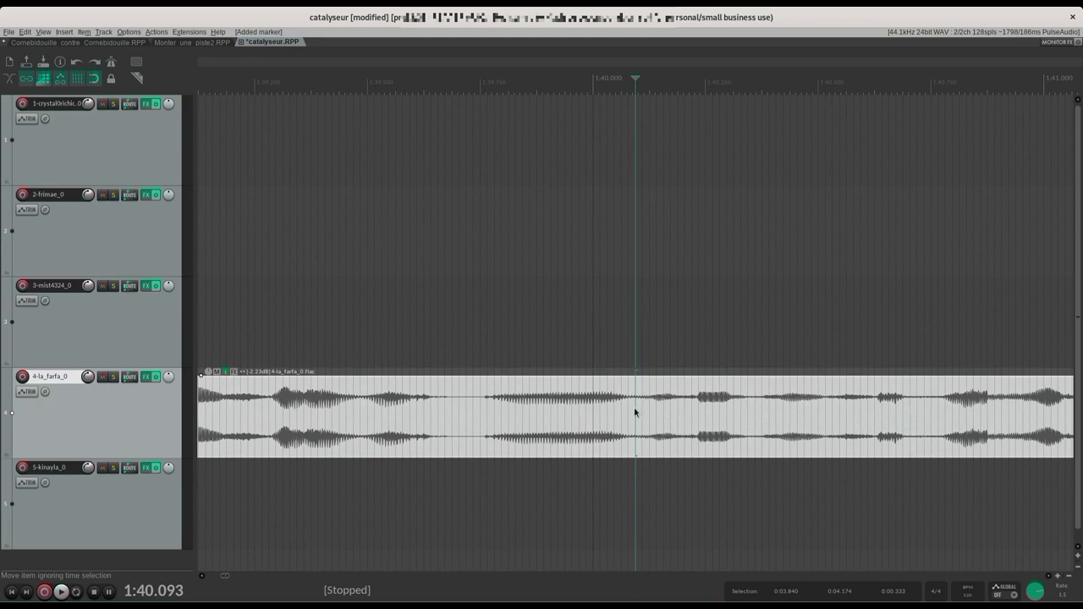
key("s")
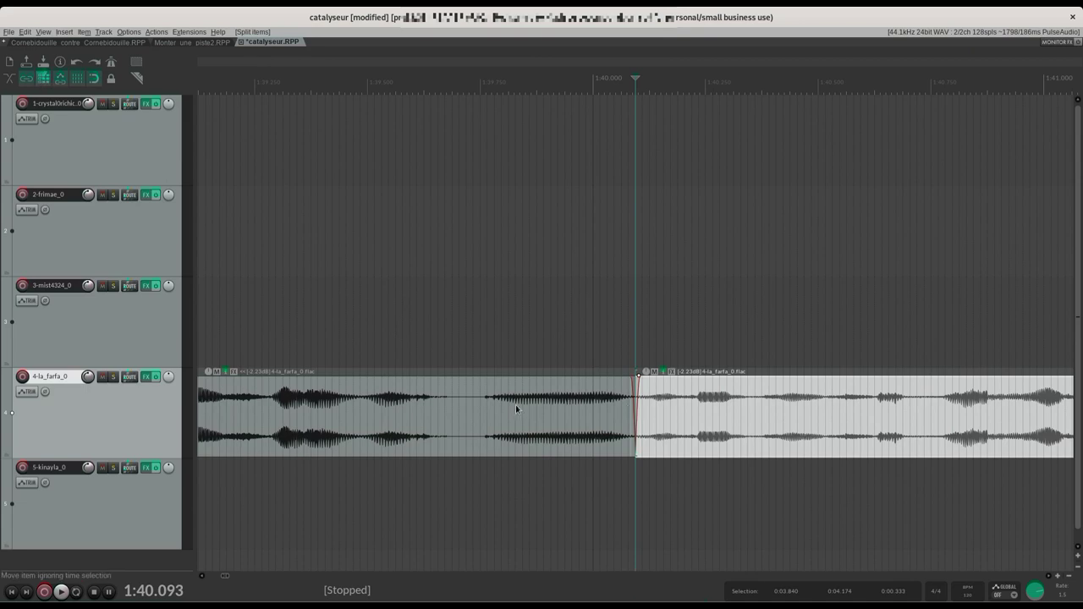
left_click(481, 395)
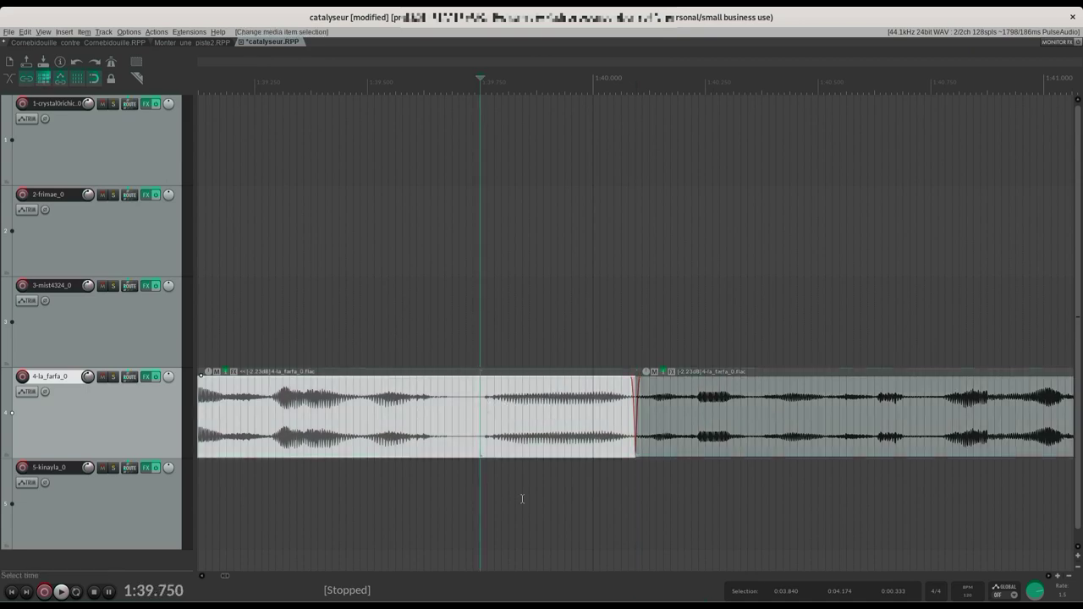
key("s")
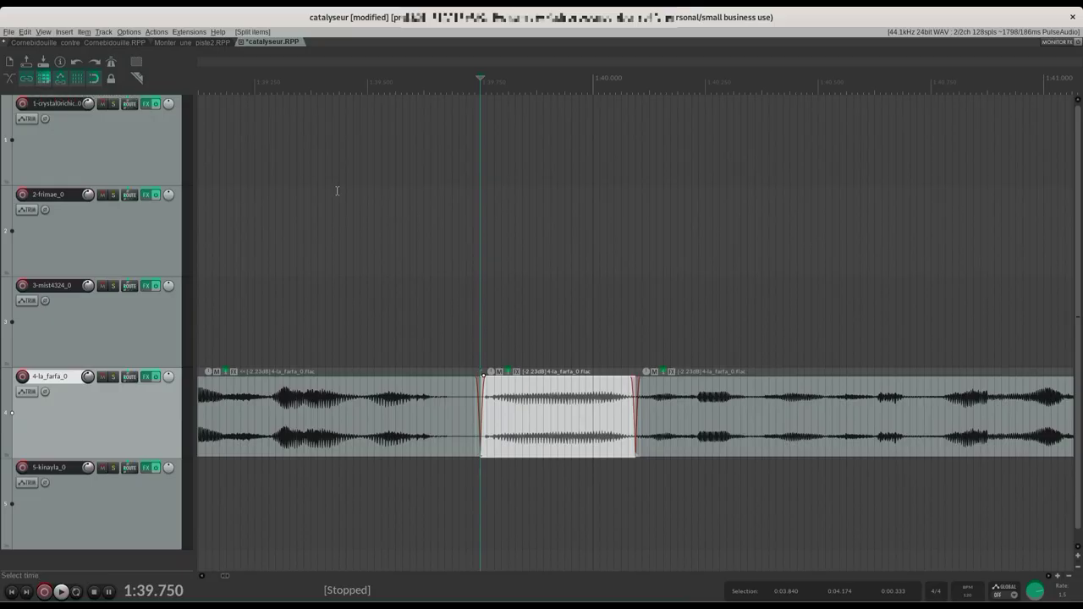
key("Delete")
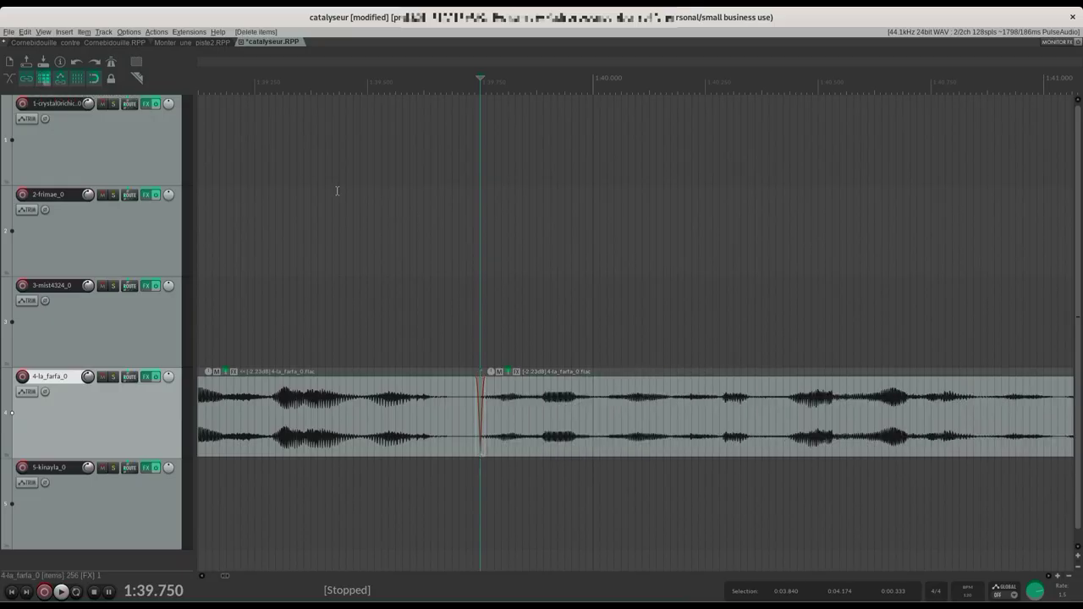
Step: Play from the Début marker at 1:38.875 to check how the cut on track 4 sounds
scroll(310, 225, "down", 3)
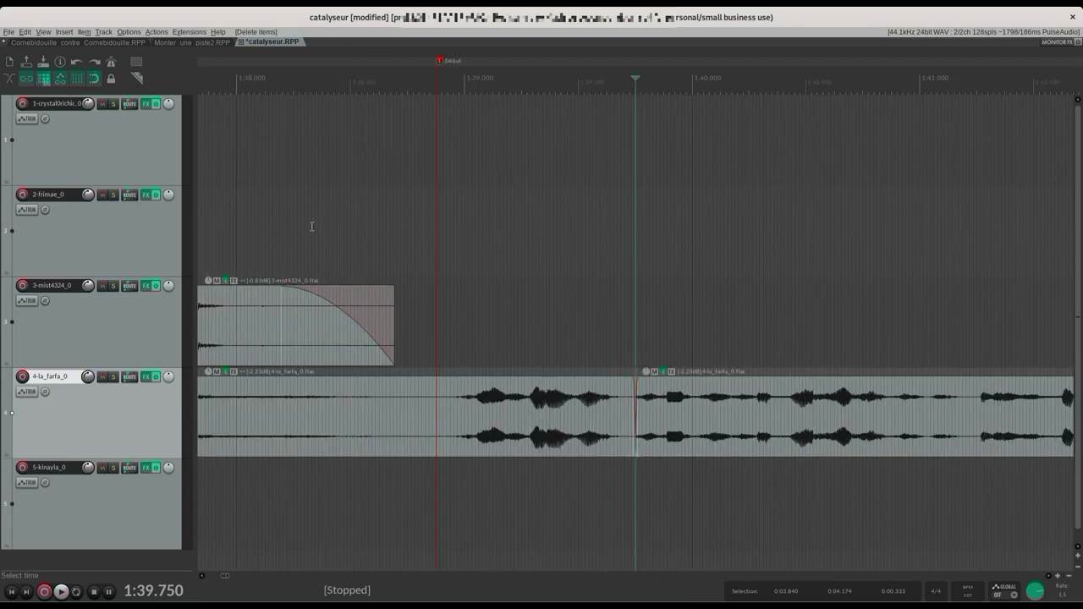
left_click(602, 359)
key("space")
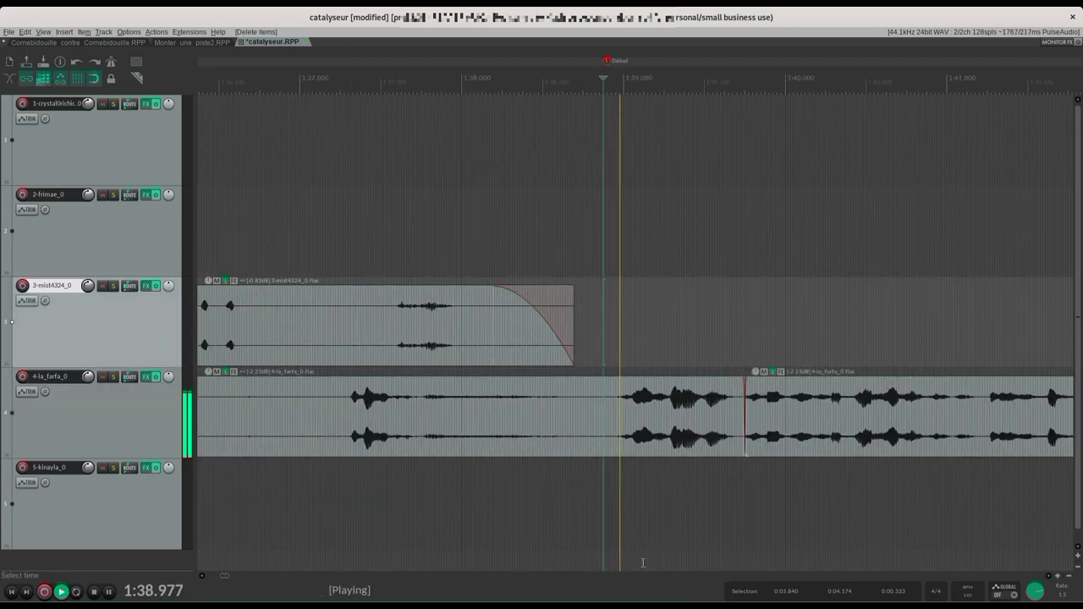
key("space")
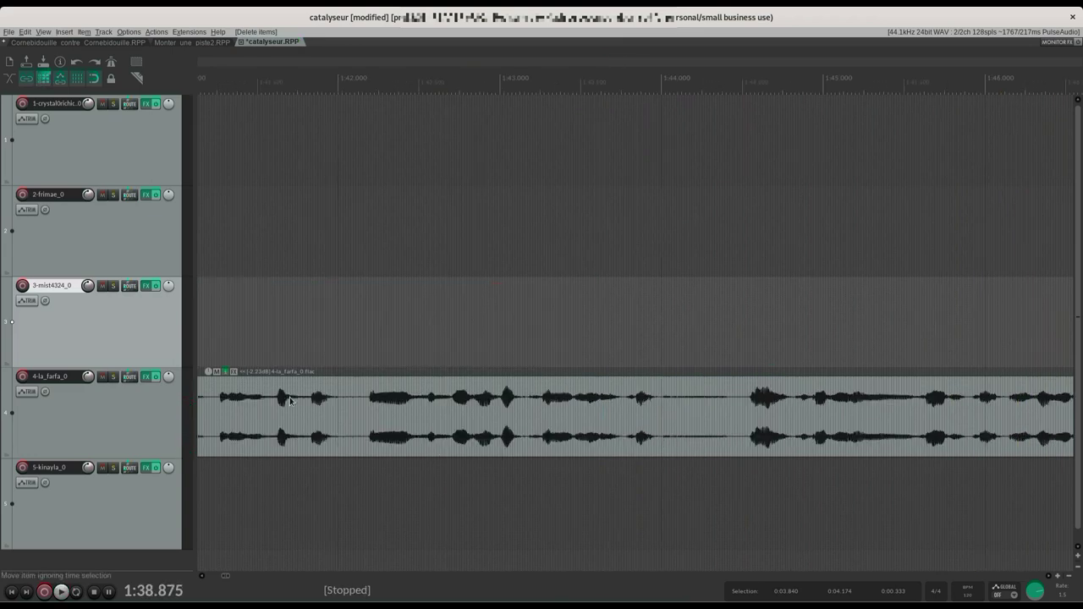
scroll(289, 399, "down", 5)
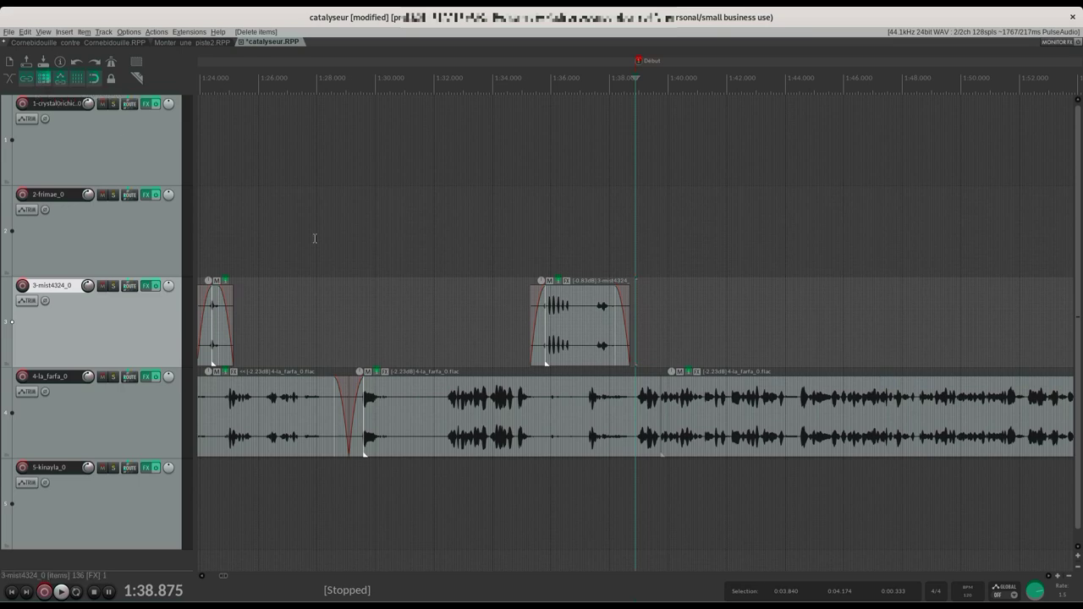
left_click(47, 78)
scroll(203, 581, "left", 5)
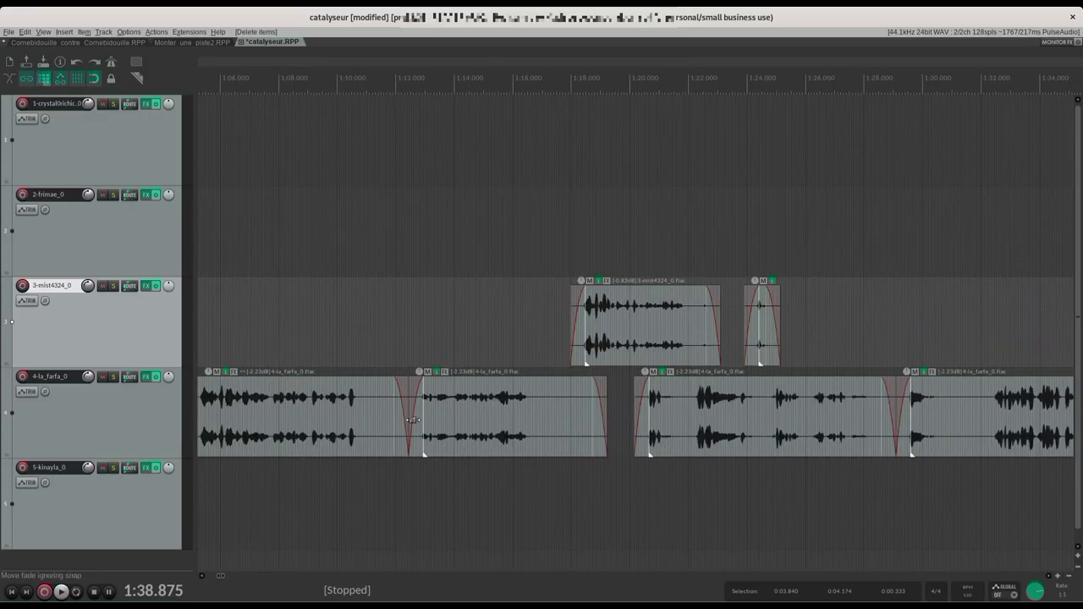
scroll(412, 420, "down", 8)
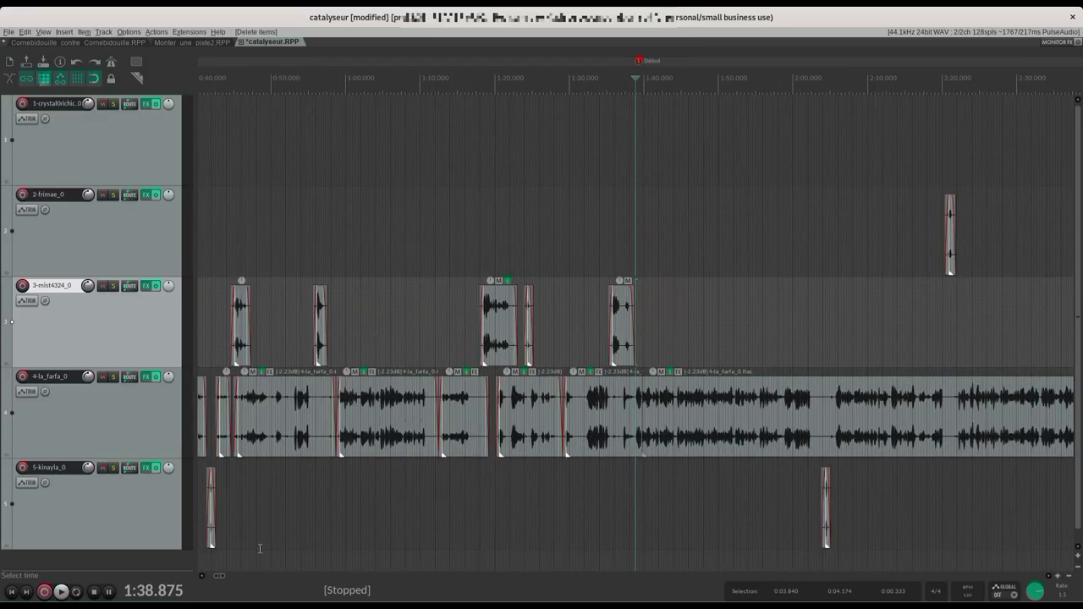
scroll(212, 580, "left", 3)
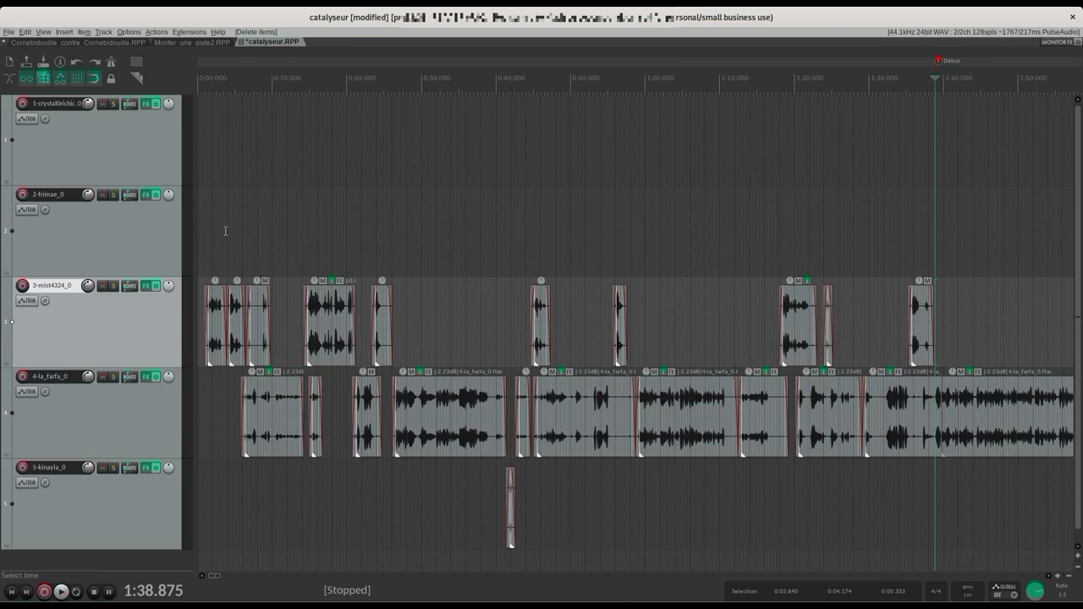
Step: Listen to the opening from 0:14.250 and select the long track 3 item there together with the track 4 item that follows
left_click(303, 259)
key("space")
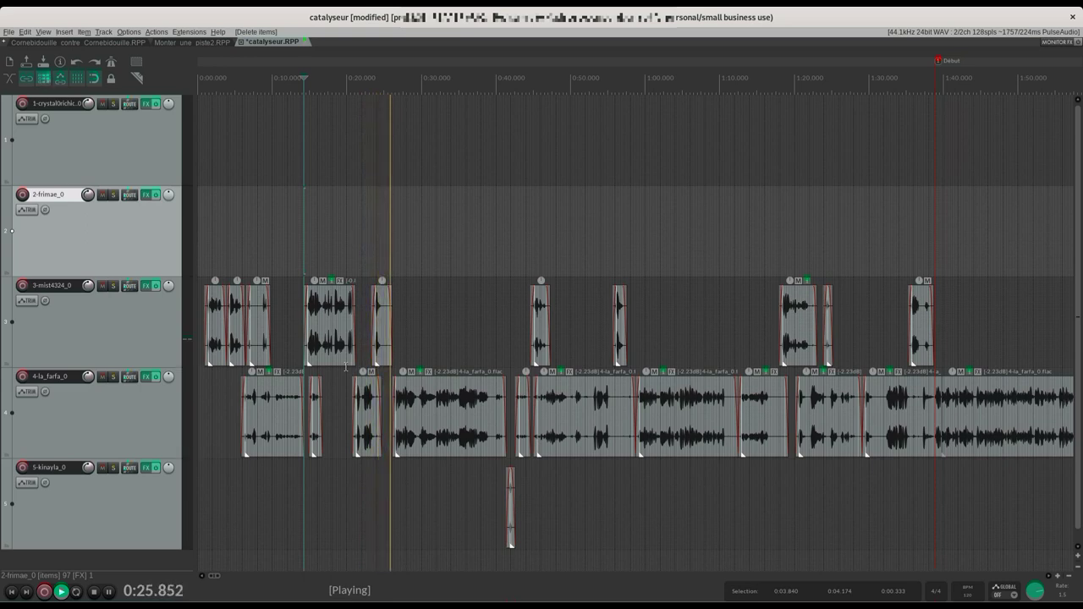
key("space")
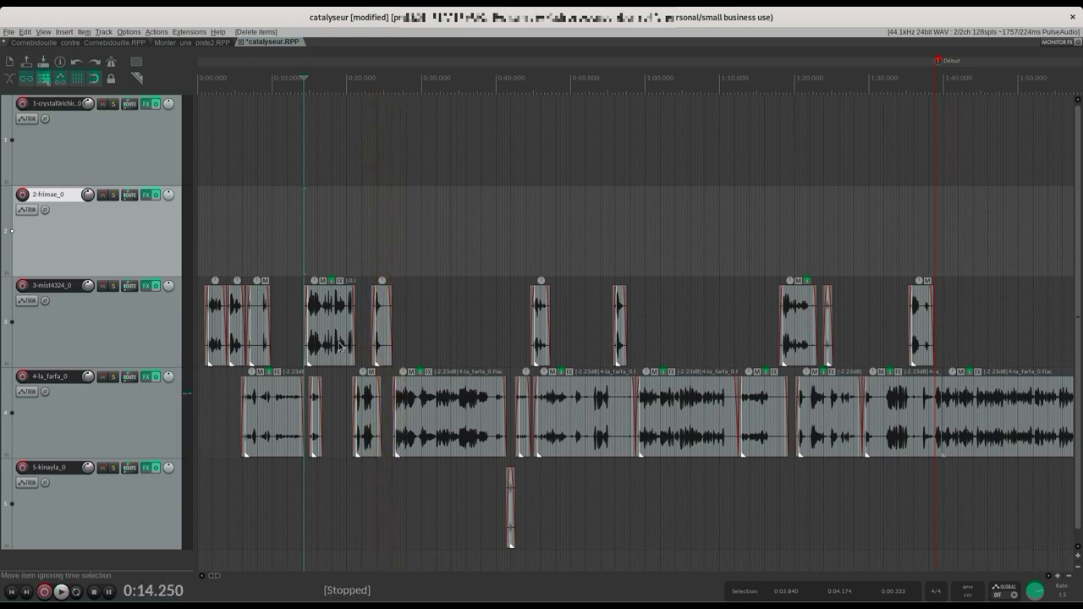
left_click(339, 345)
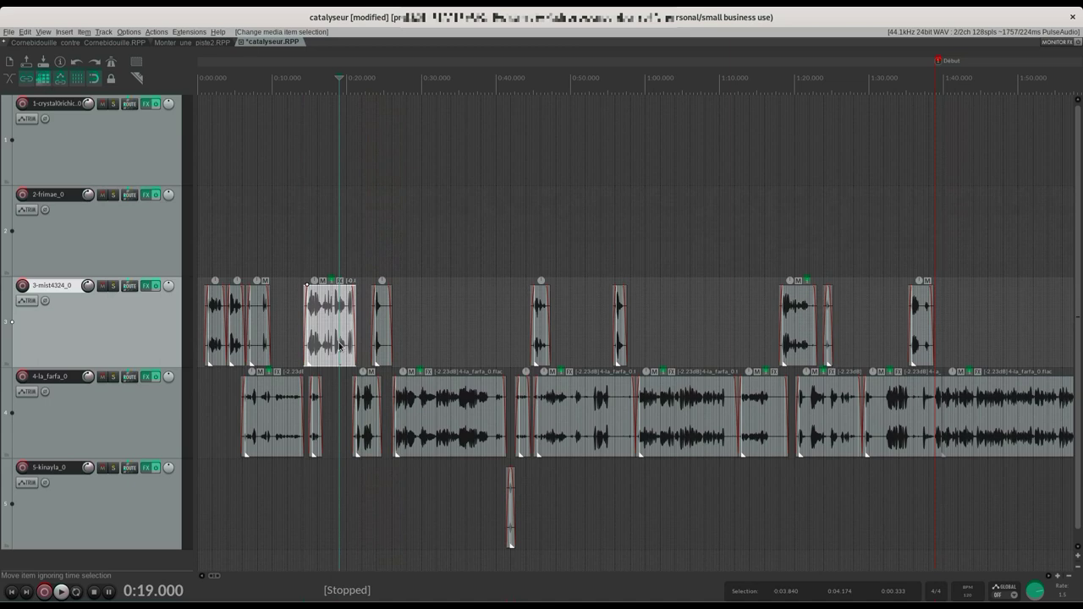
left_click(370, 414, "ctrl")
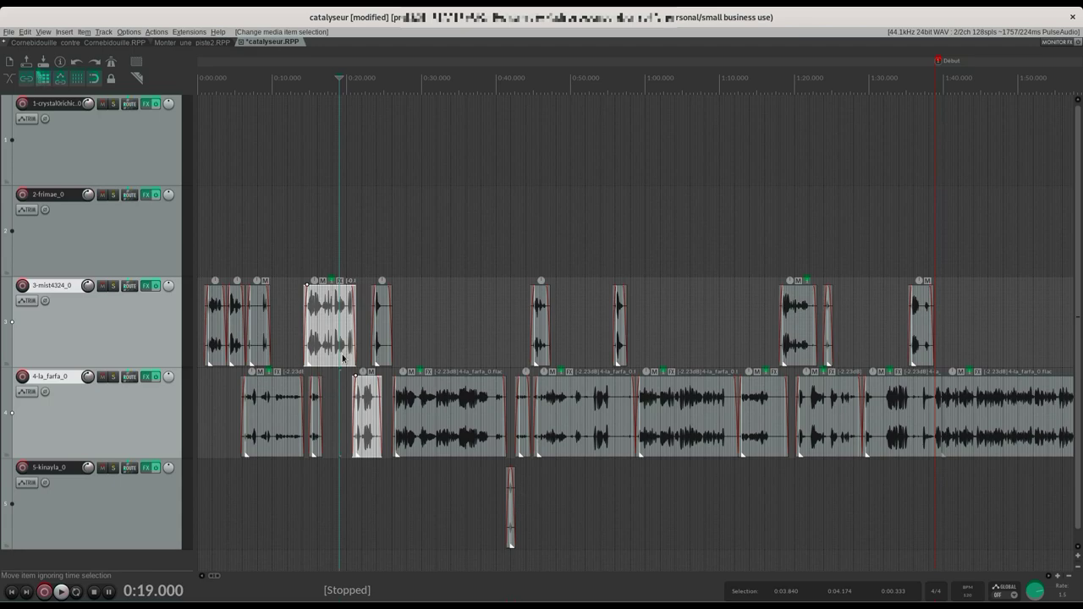
Step: Clear the item selection and place the edit cursor just past the end of the recording, at 1:41:44
scroll(343, 358, "down", 15)
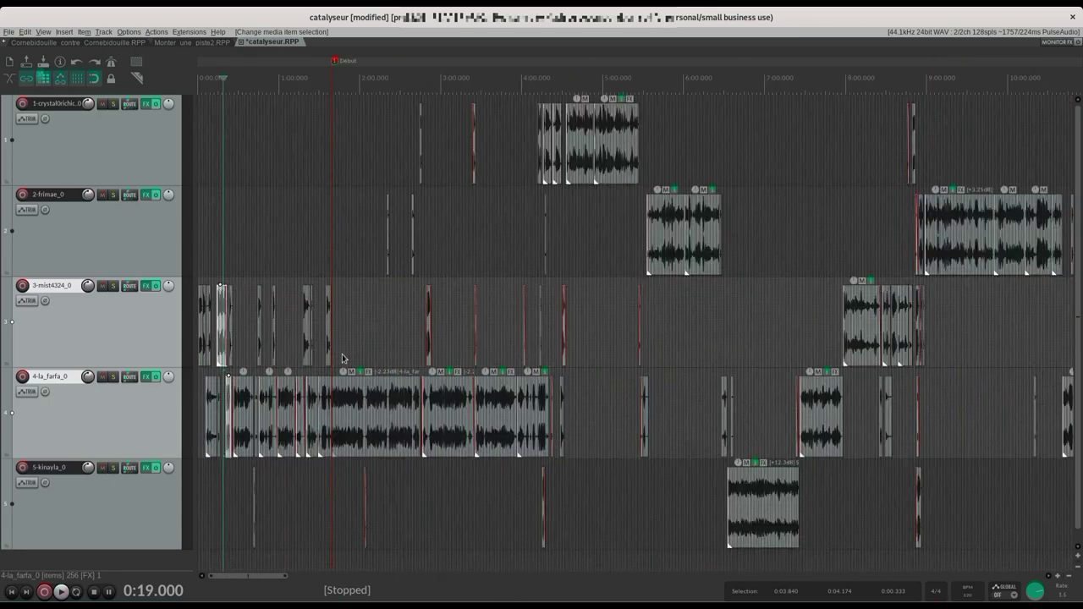
scroll(343, 358, "down", 3)
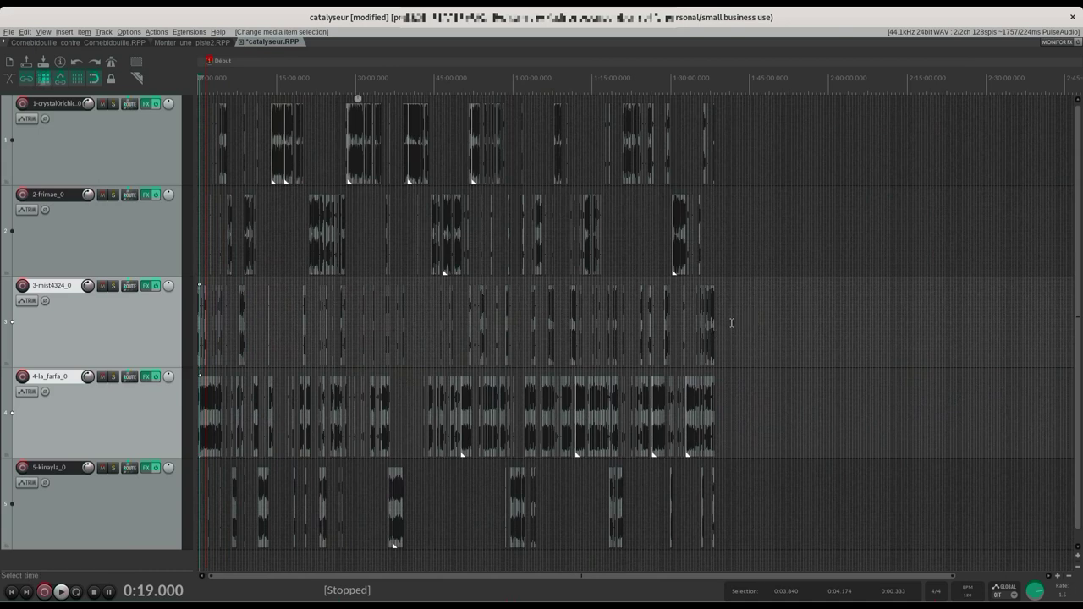
left_click(731, 322)
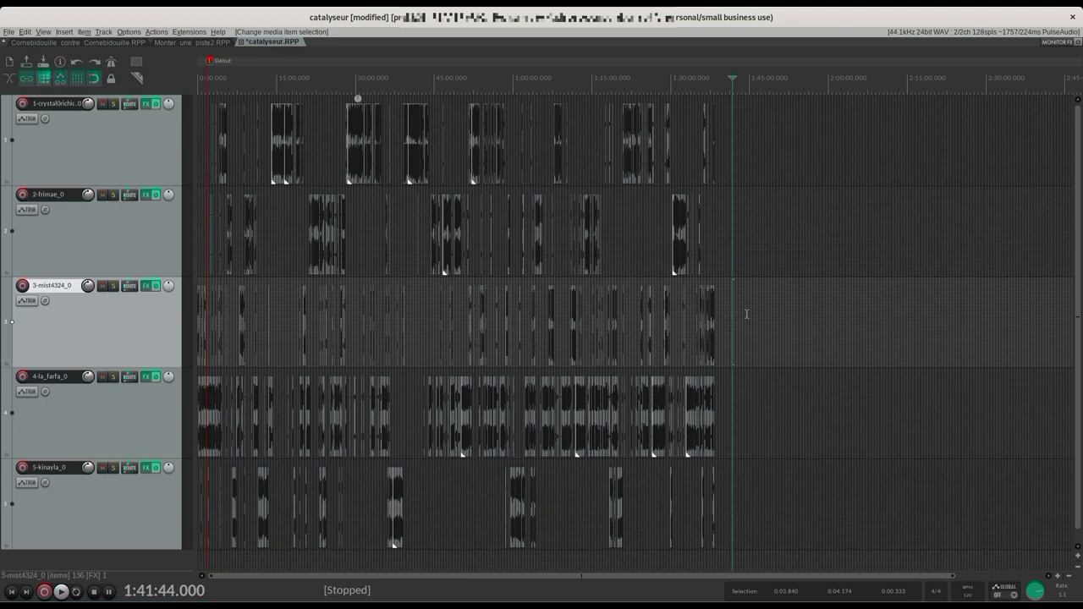
Step: Add a marker named Betisier at 1:41:44.000
key("shift+m")
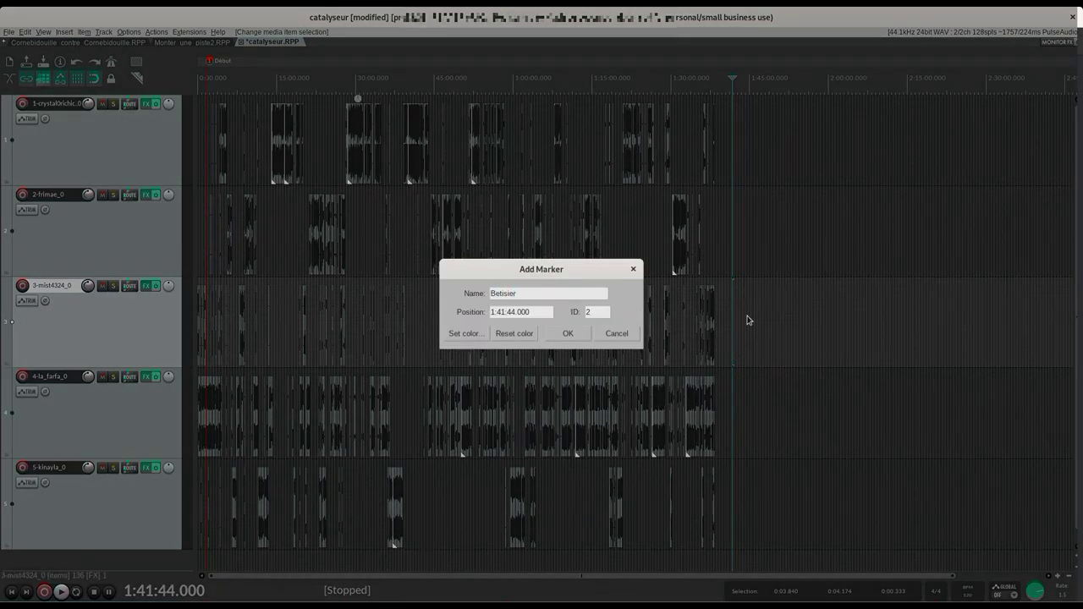
key("Return")
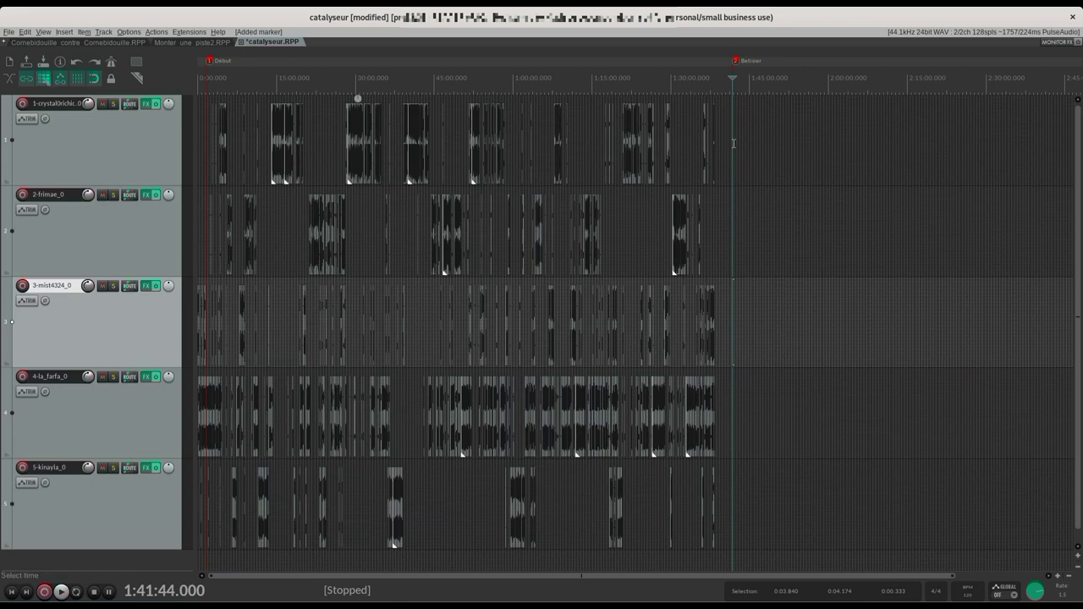
Step: Paste the copied items starting on track 1 at 1:42:08 and listen to them from 1:42:07
left_click(734, 144)
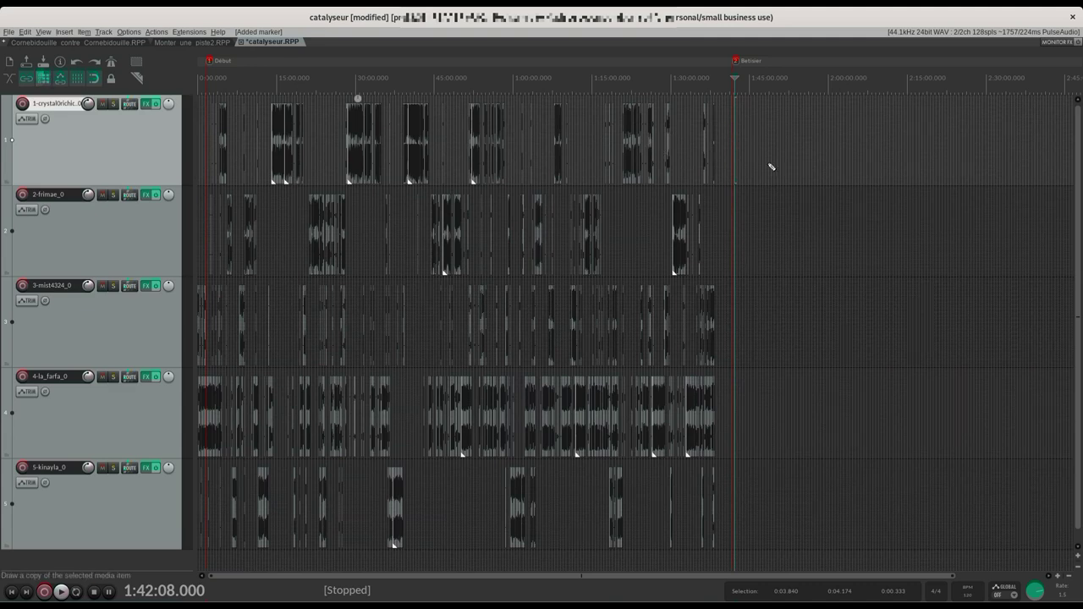
key("ctrl+v")
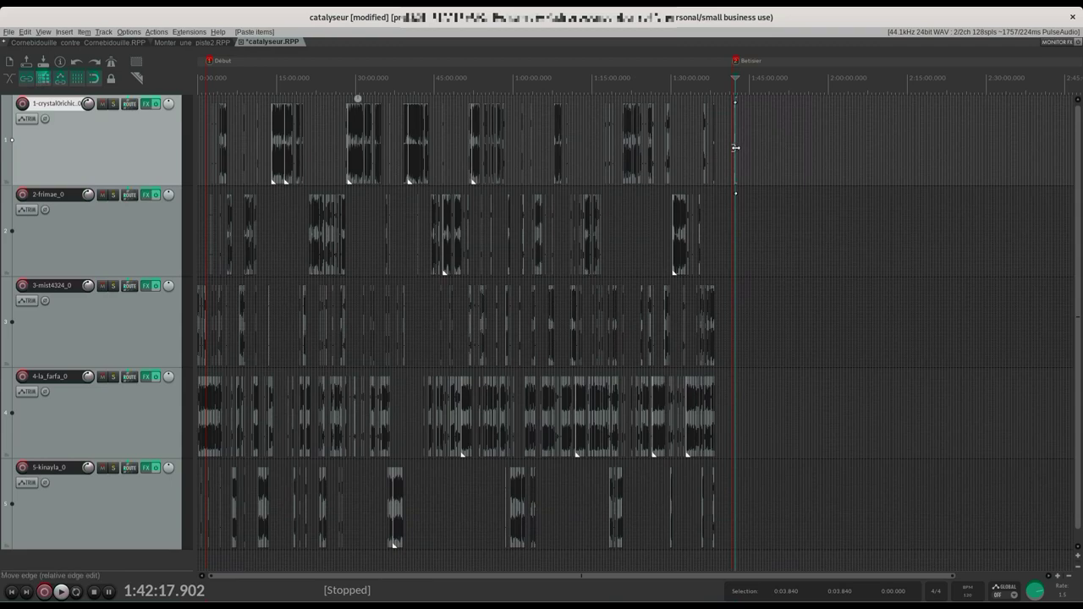
scroll(735, 148, "up", 10)
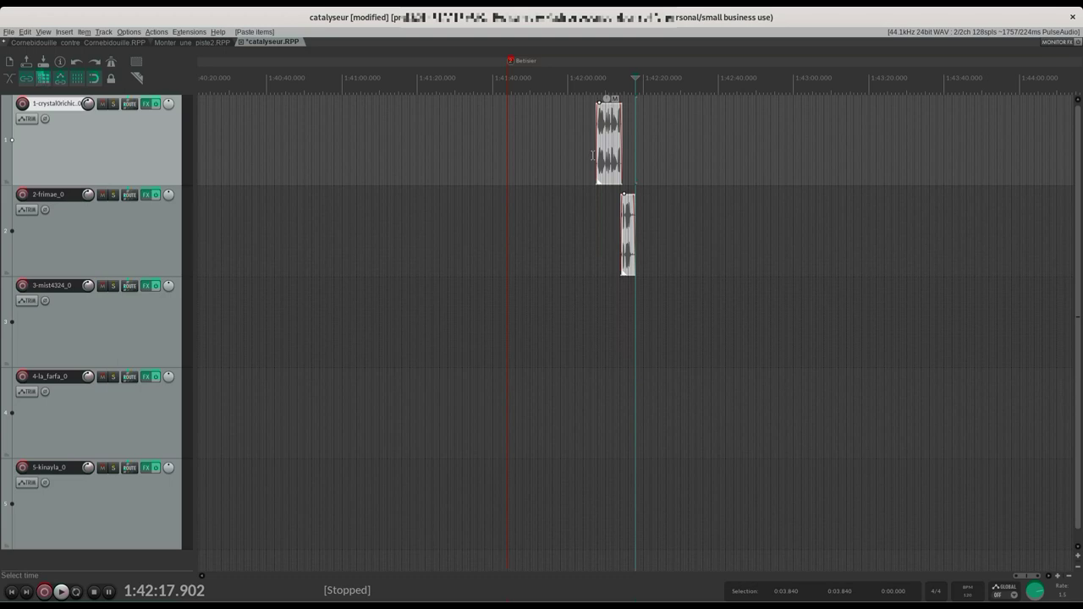
left_click(601, 173)
key("space")
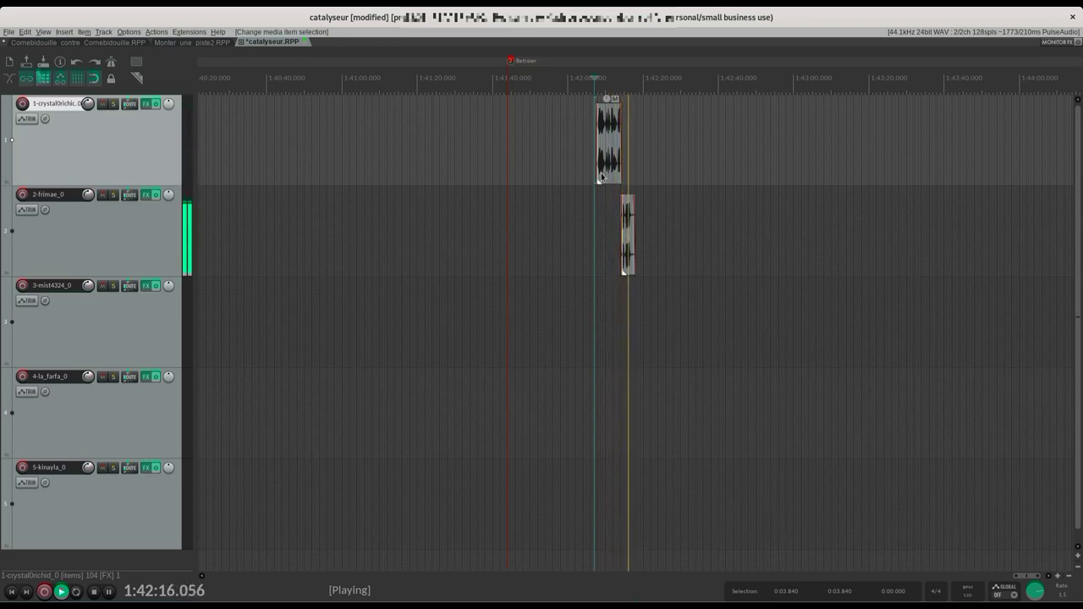
key("space")
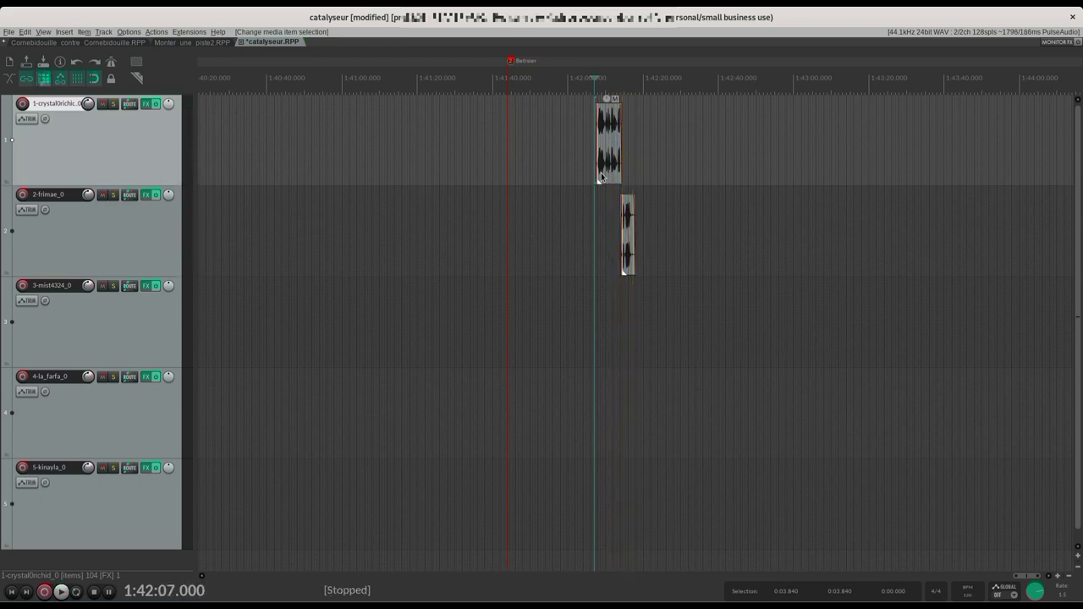
Step: Undo pasting the items onto tracks 1 and 2
key("ctrl")
key("ctrl+z")
key("ctrl+z")
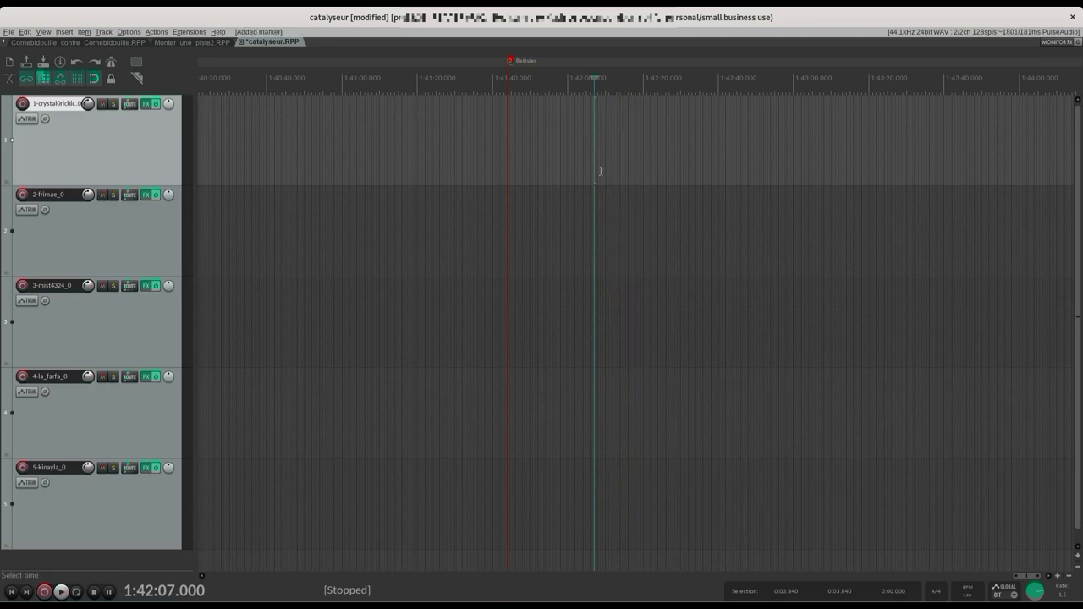
Step: Paste the copied items starting on track 3 at 1:41:45.250, just past the Betisier marker, and play from 1:41:42.500 to check them
left_click(593, 318)
left_click(511, 318)
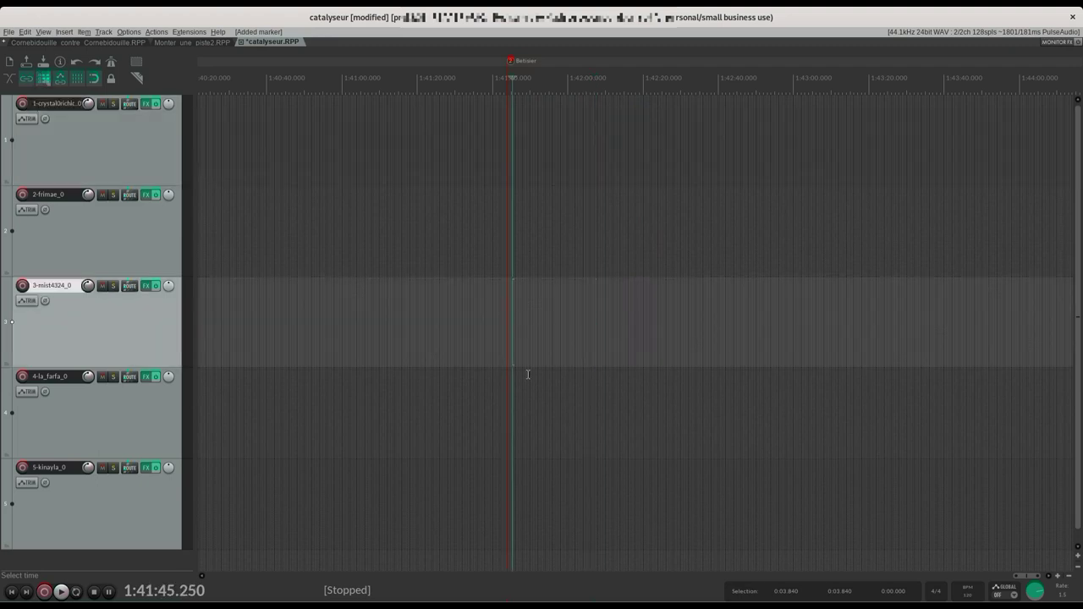
key("ctrl+v")
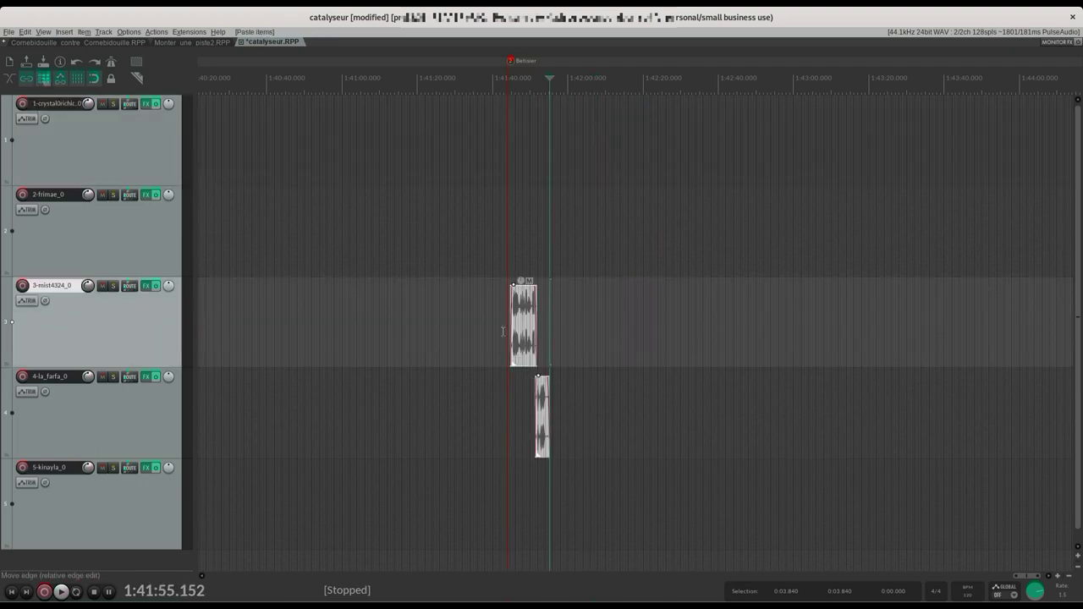
left_click(502, 331)
key("space")
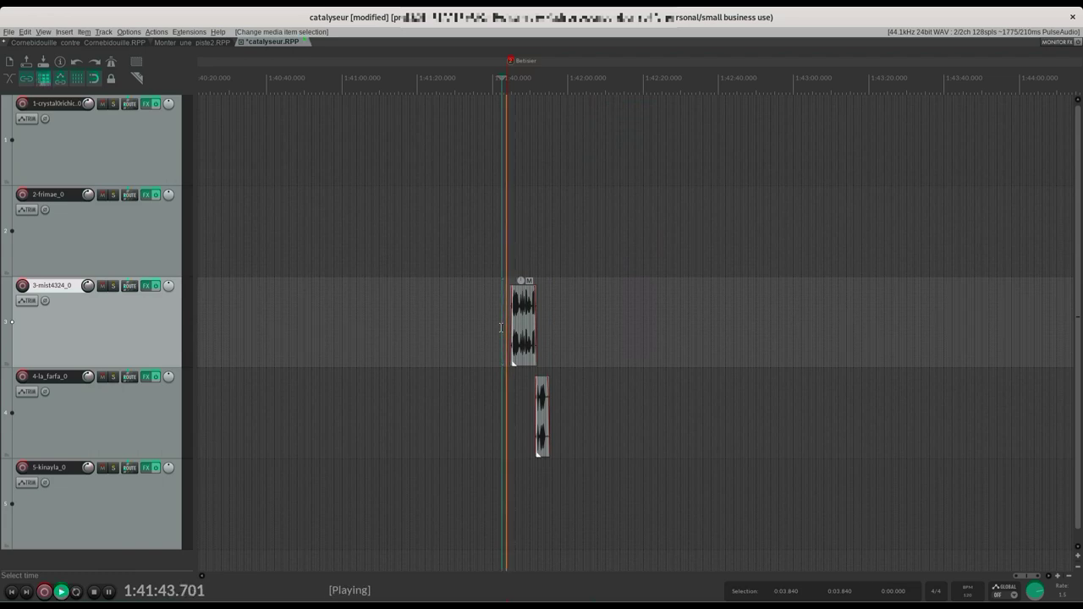
key("space")
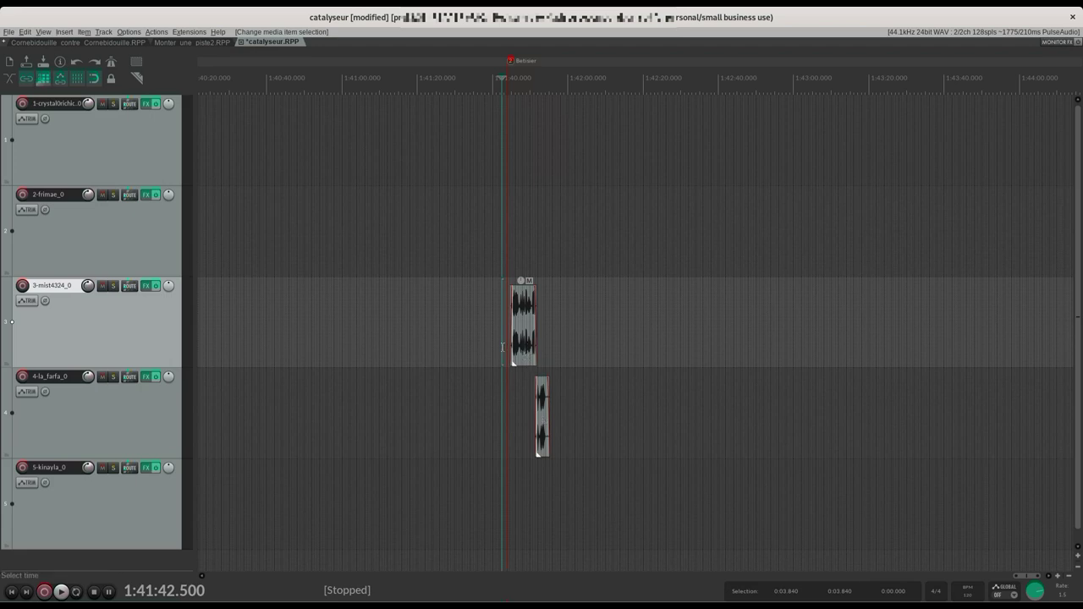
Step: Listen from 22:57.375 to the passage where the track 2 and track 4 items overlap
scroll(502, 347, "down", 15)
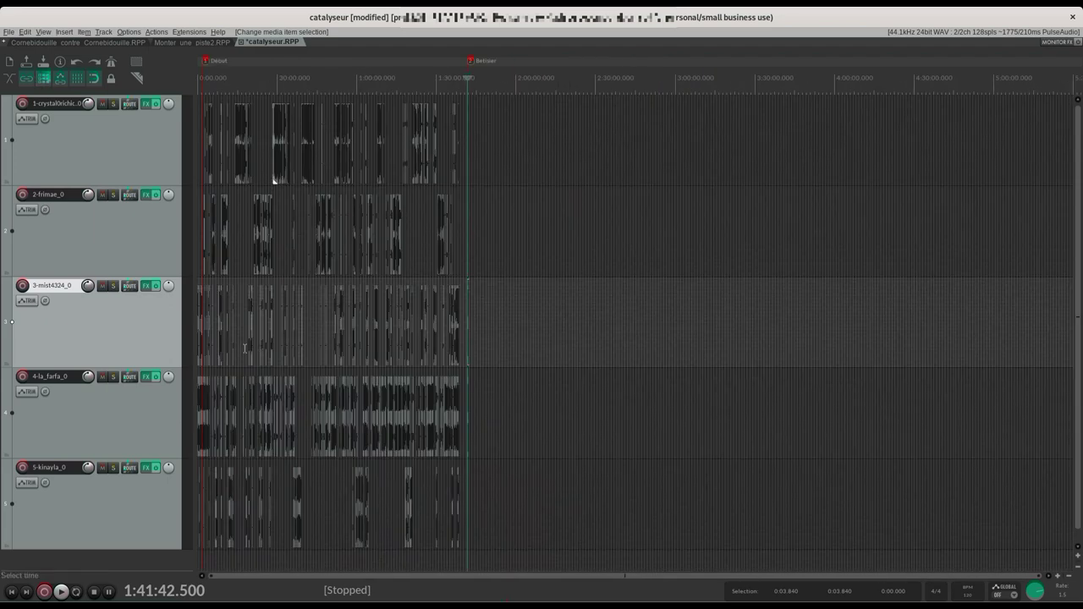
key("ctrl+z")
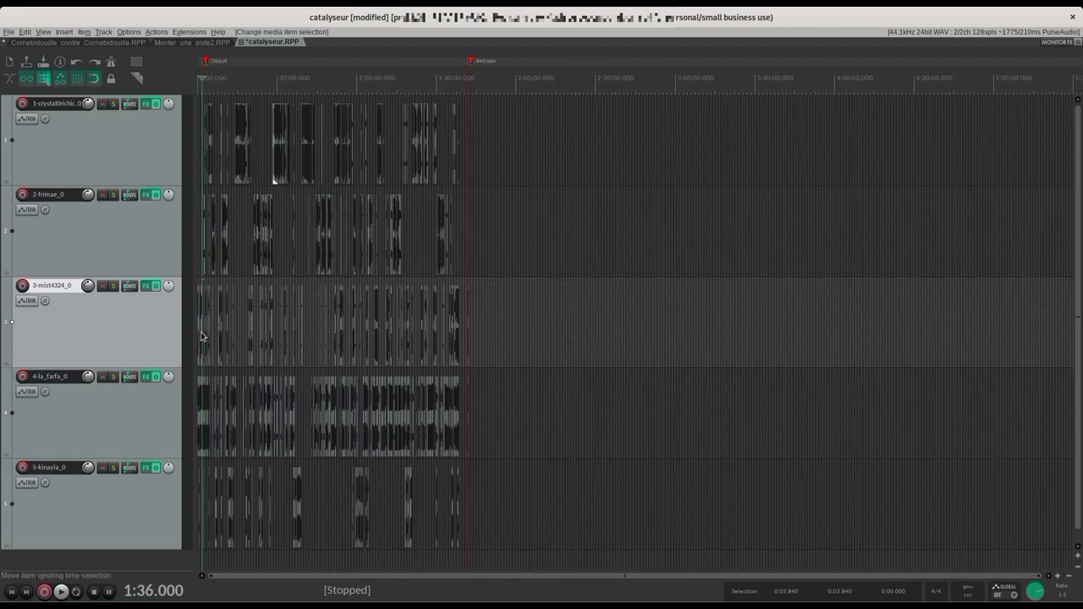
scroll(201, 336, "up", 5)
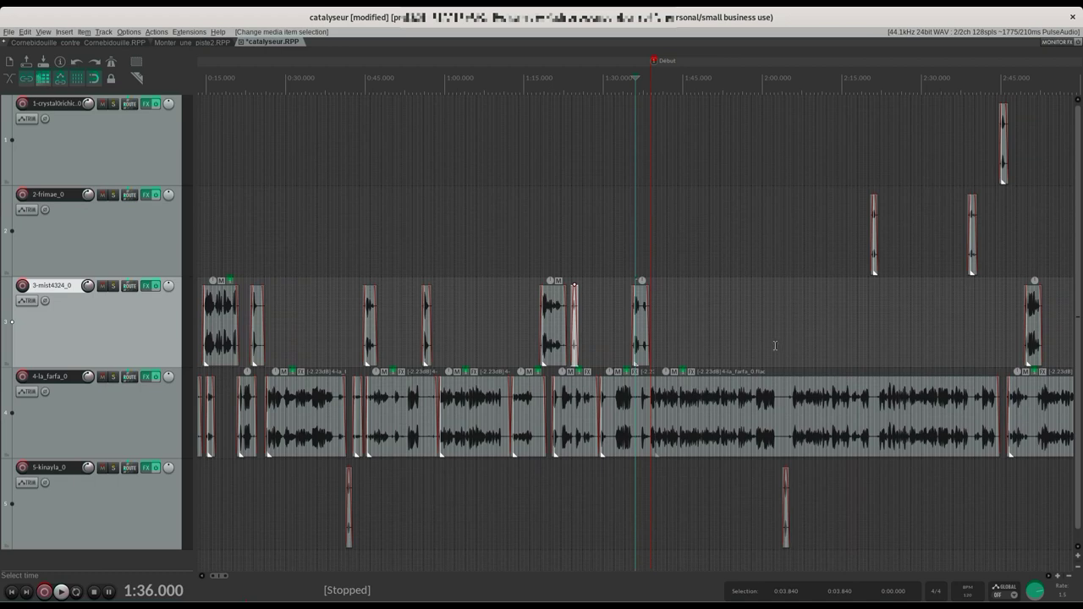
left_click(390, 151)
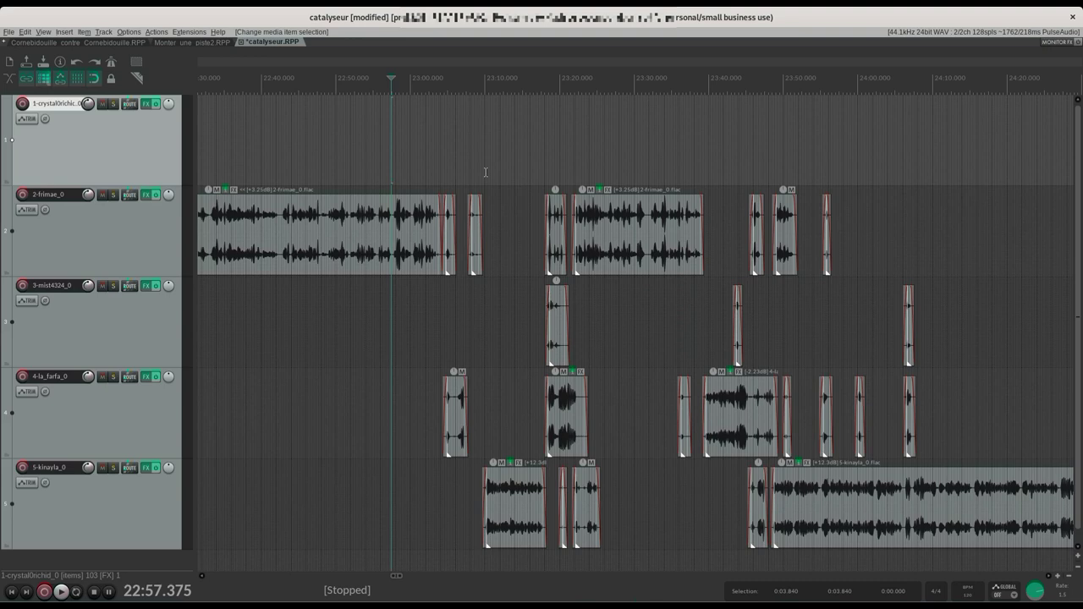
key("space")
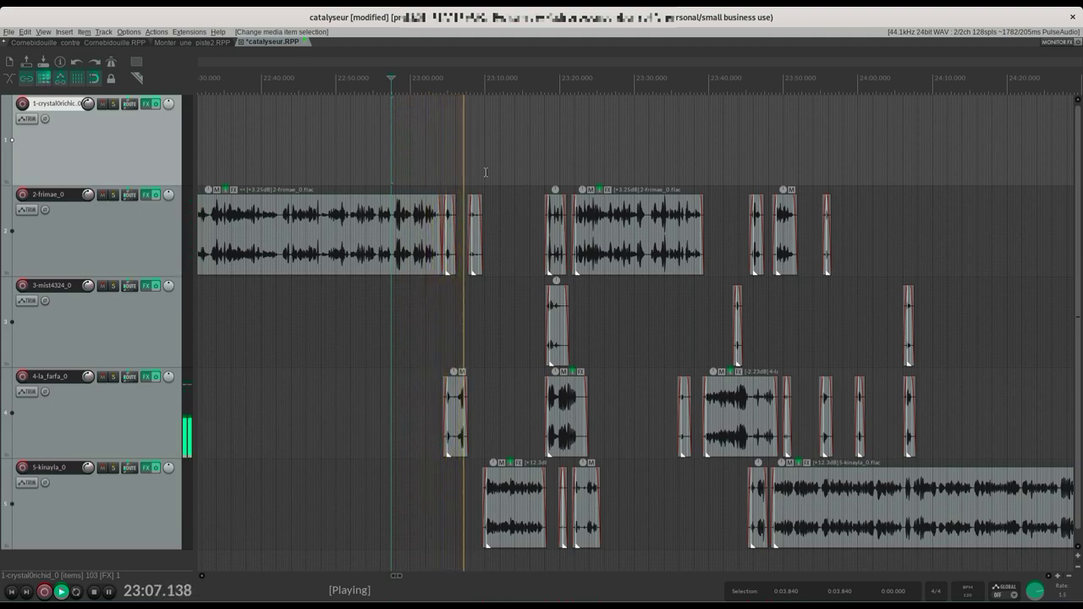
key("space")
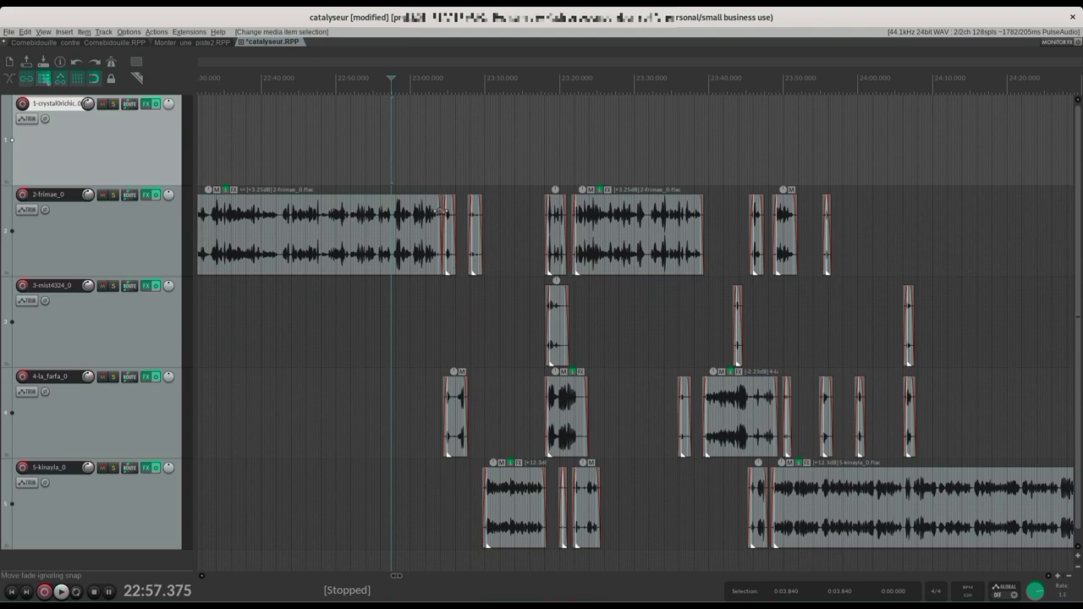
Step: Solo track 4 and listen to it from 23:03.875
left_click(111, 381)
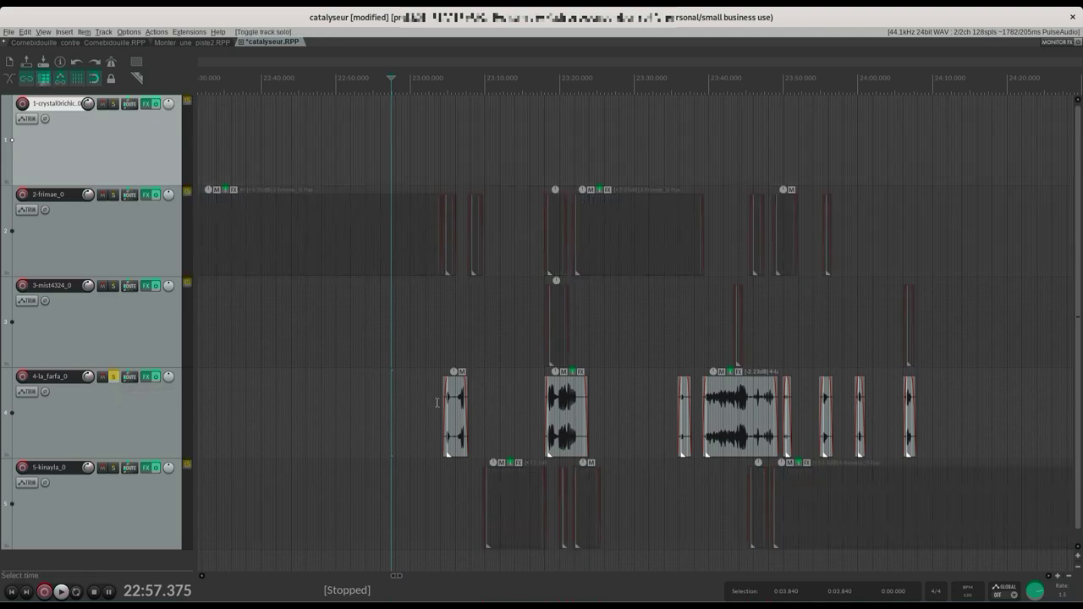
left_click(438, 402)
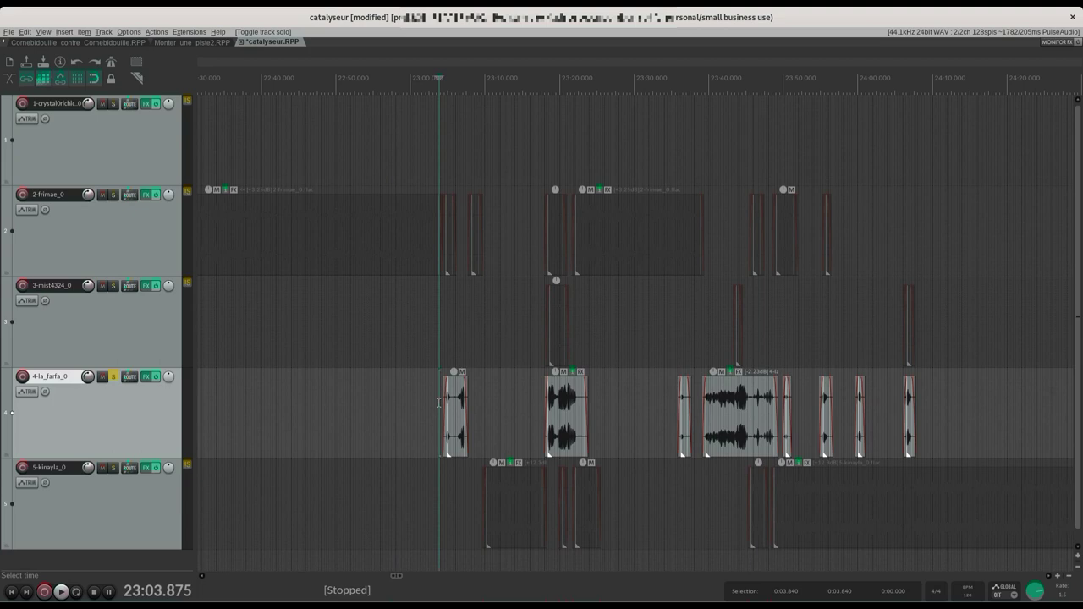
key("space")
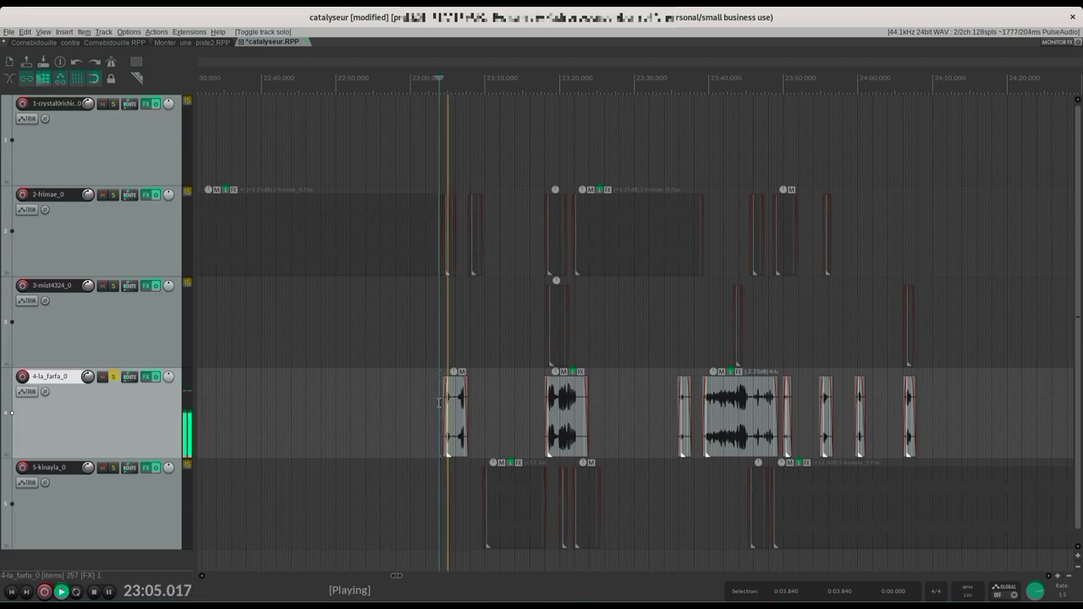
key("space")
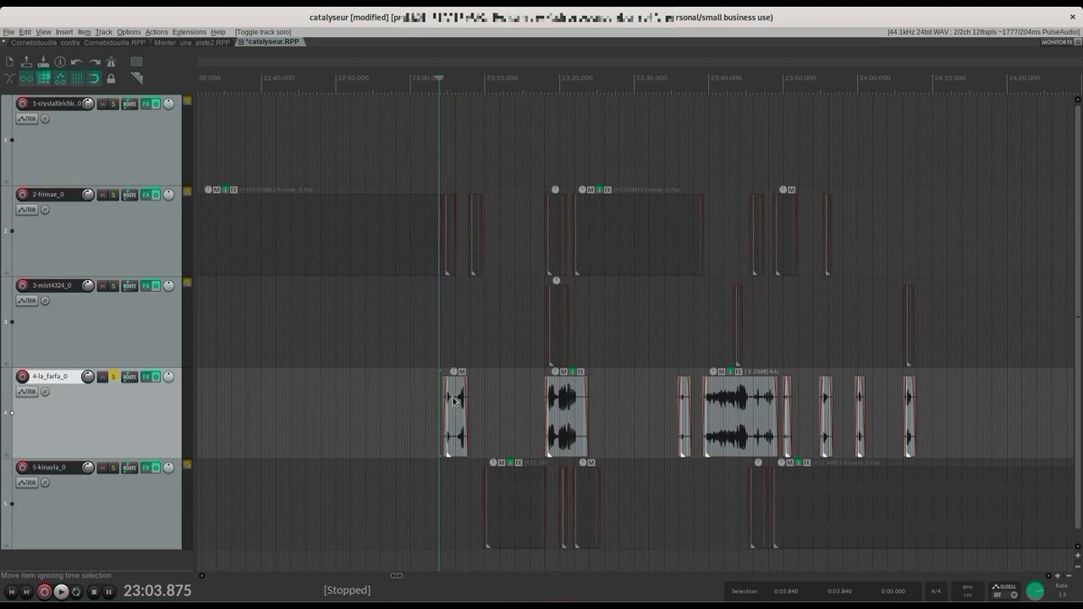
Step: Split the short track 4 item at 23:06.015, in the quiet gap between its two sounds
left_click(453, 400)
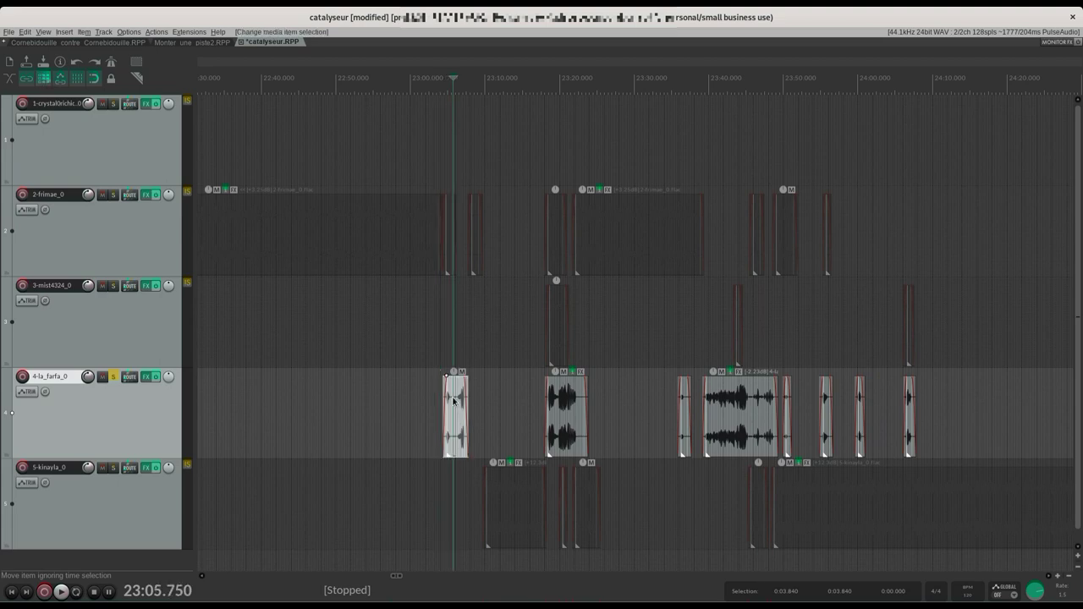
scroll(453, 400, "up", 8)
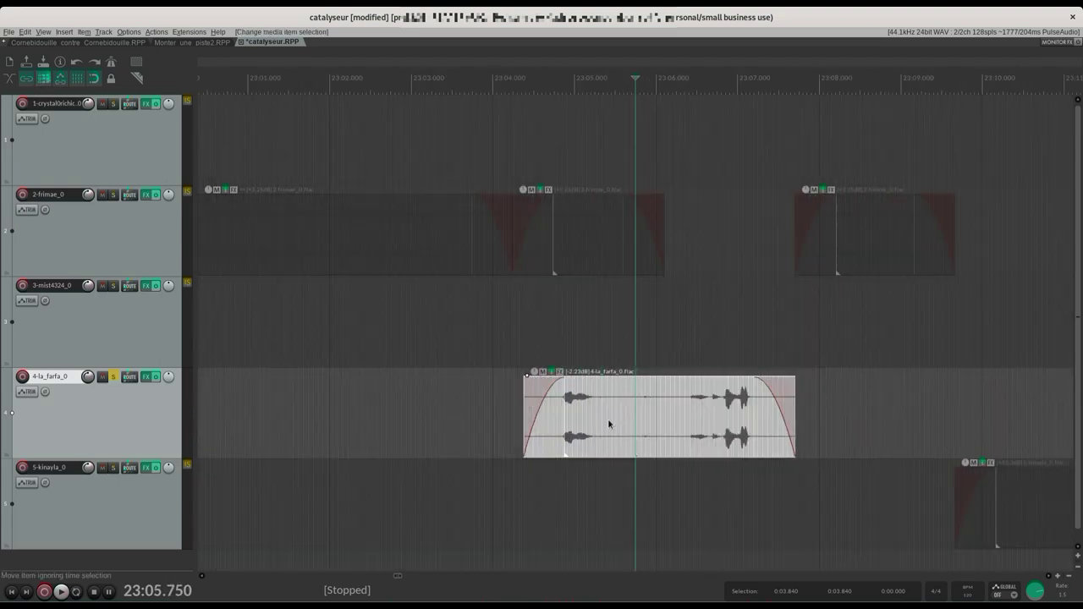
left_click(656, 393)
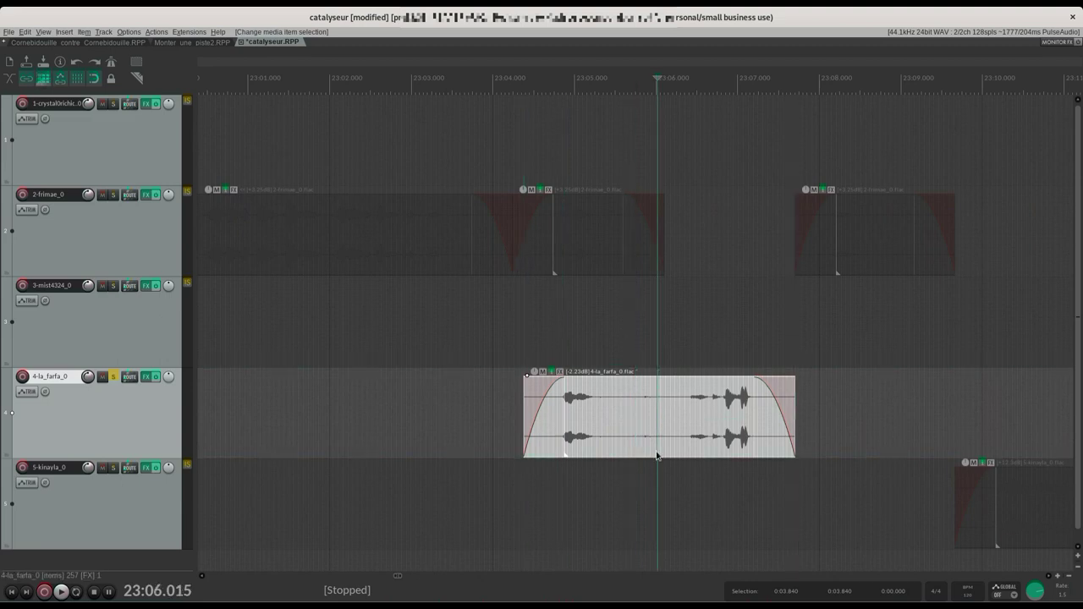
key("s")
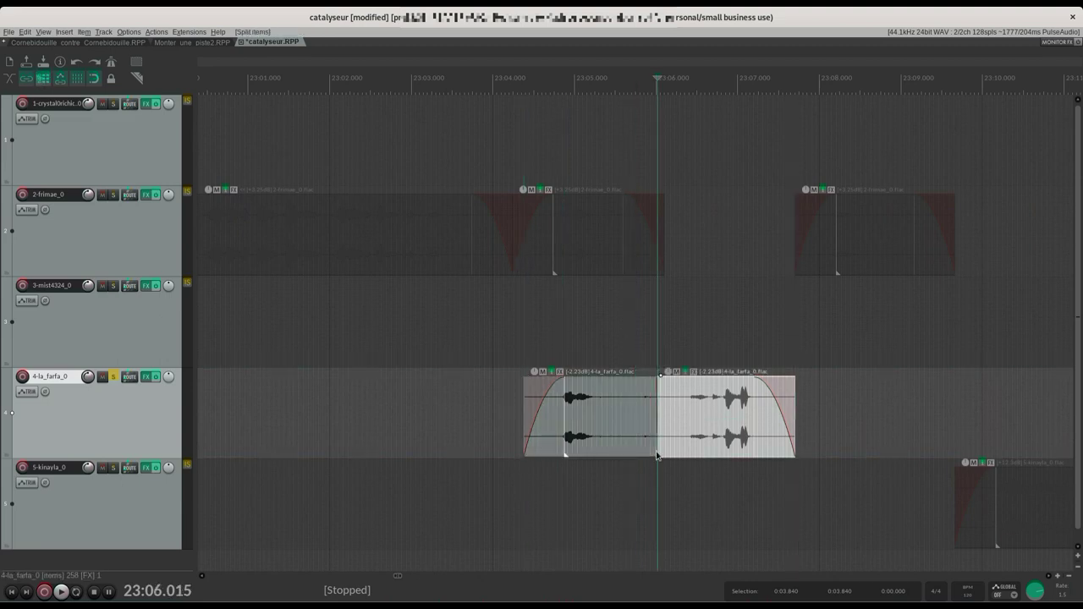
Step: Try deleting the first part of the split track 4 item with ripple editing on, and undo the deletion
left_click(625, 422)
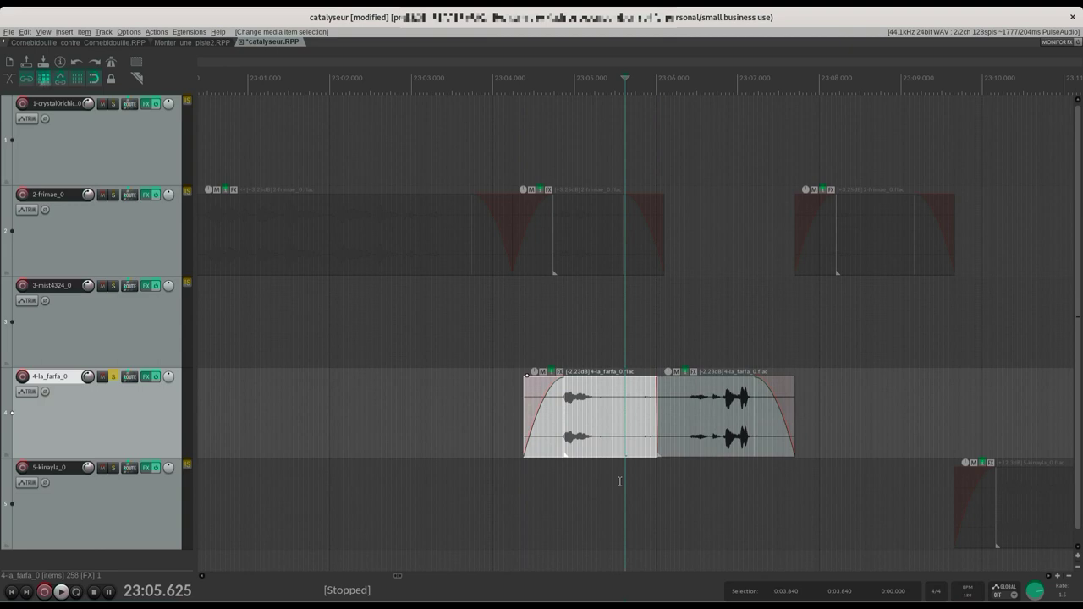
key("Delete")
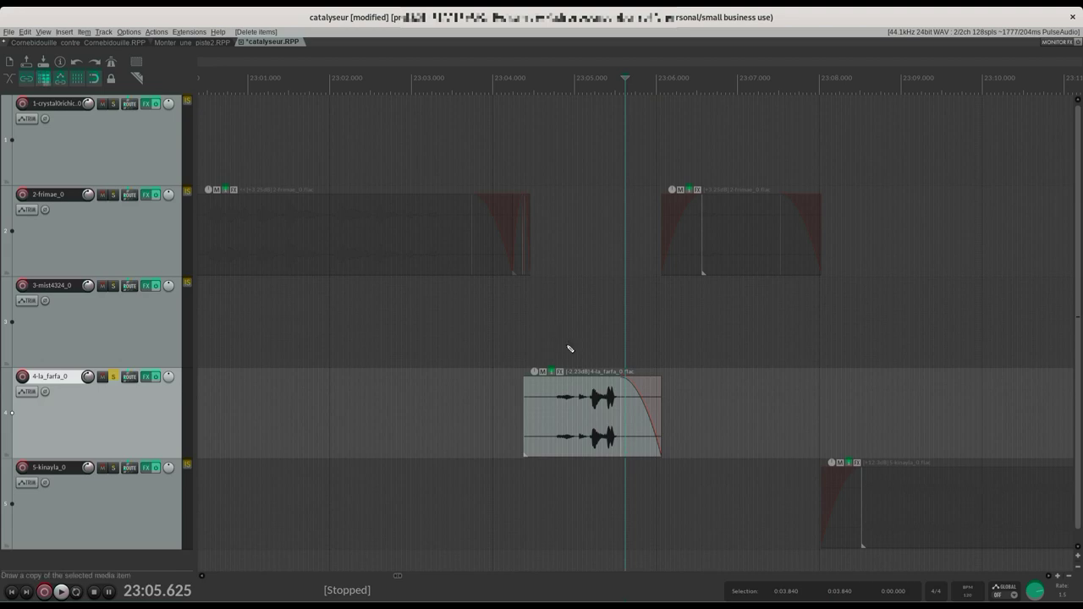
key("ctrl+d")
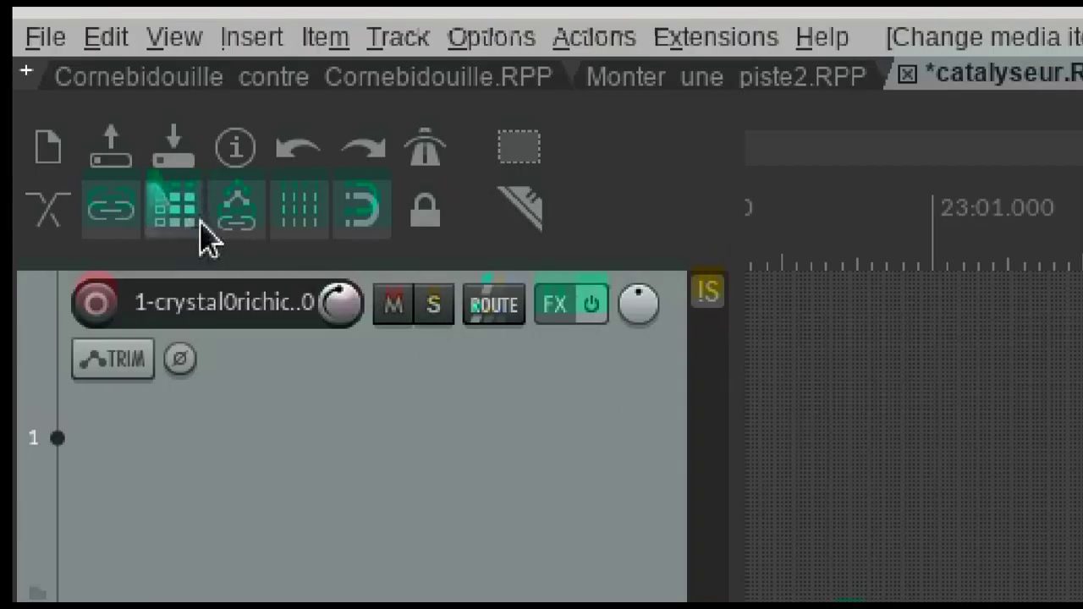
Step: Turn off ripple editing and delete the first part of the split track 4 item
left_click(173, 211)
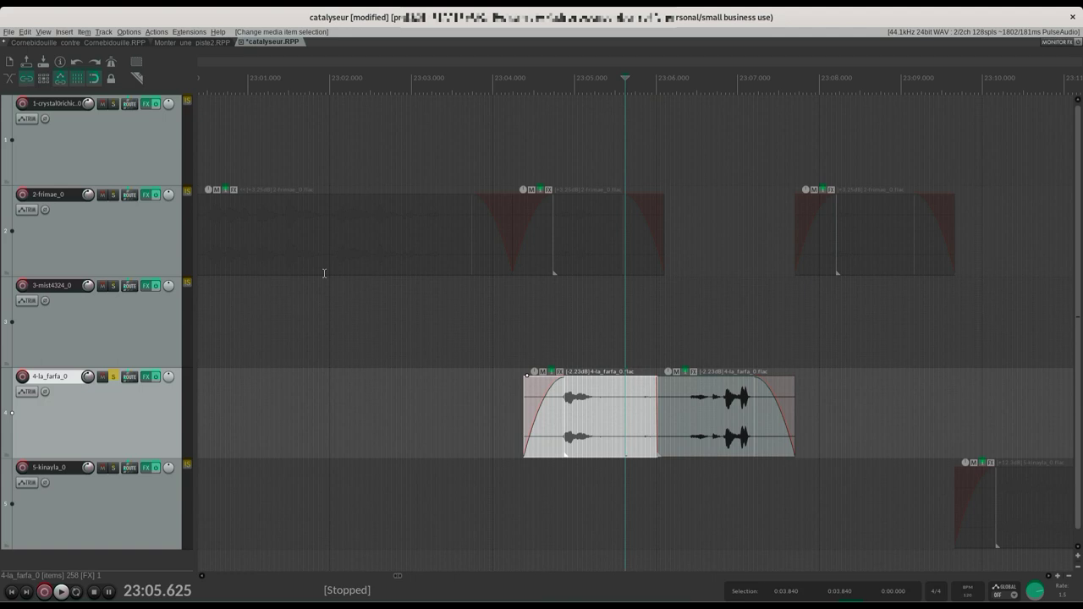
key("Delete")
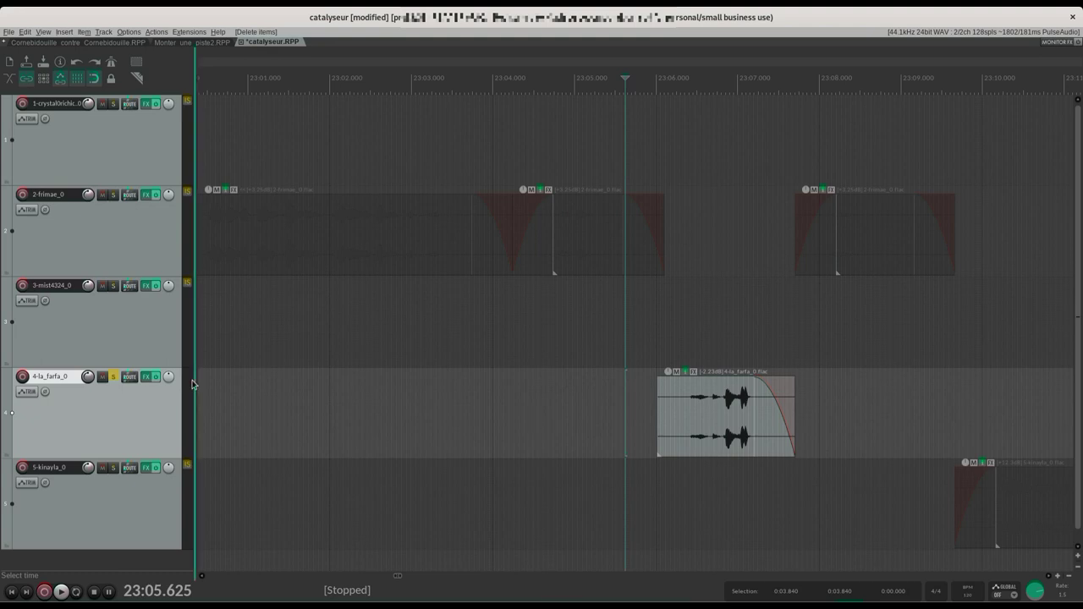
Step: Unsolo track 4 and play all tracks from 23:02.750 to check the cut
left_click(113, 376)
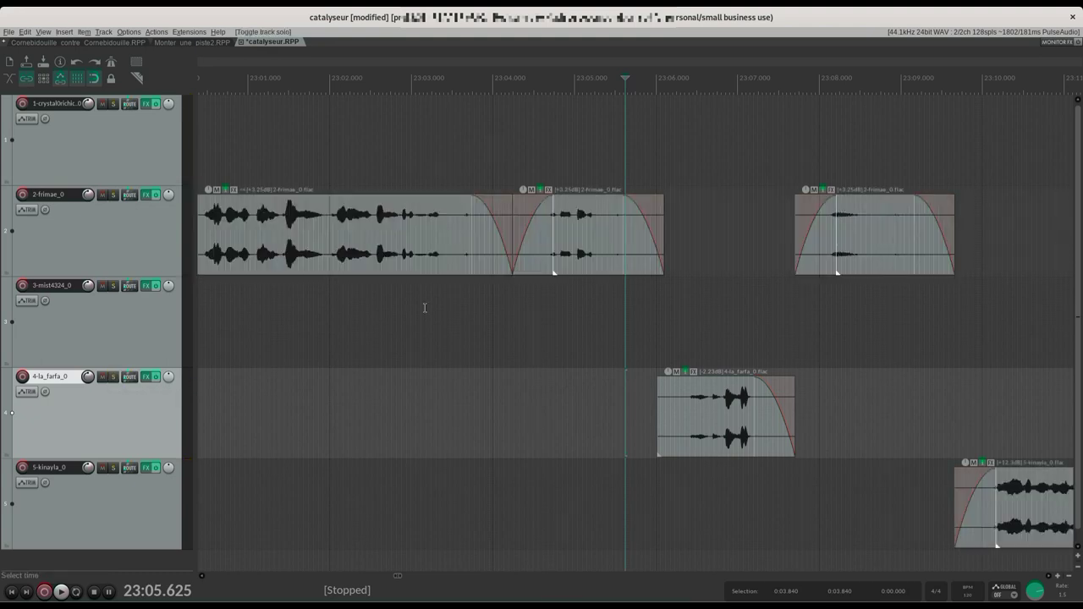
left_click(390, 314)
key("space")
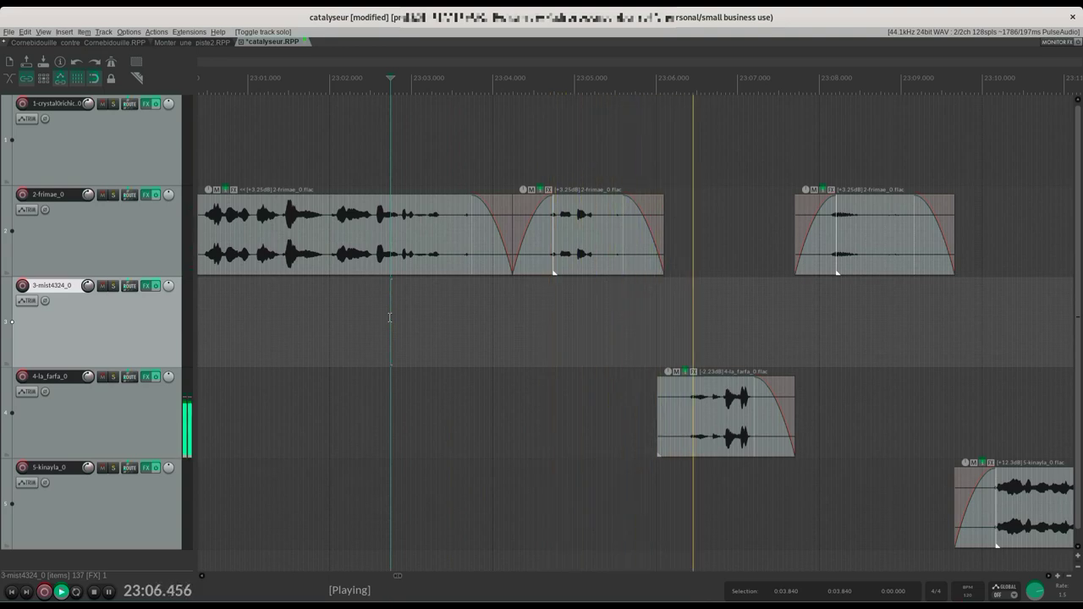
key("space")
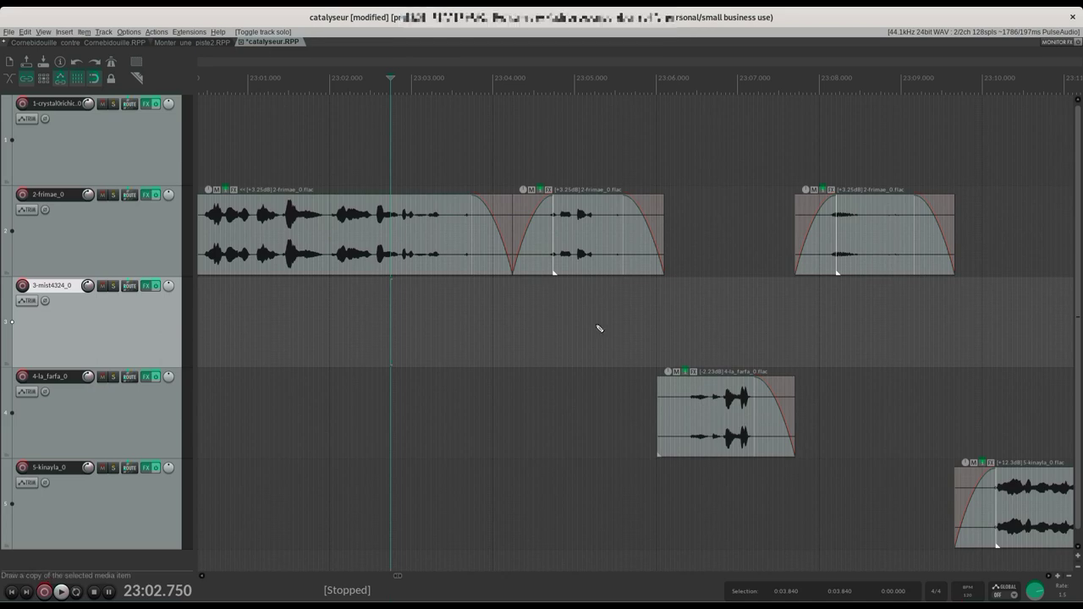
Step: Undo unsoloing track 4 and deleting the first part of its split item
key("F6")
key("ctrl+d")
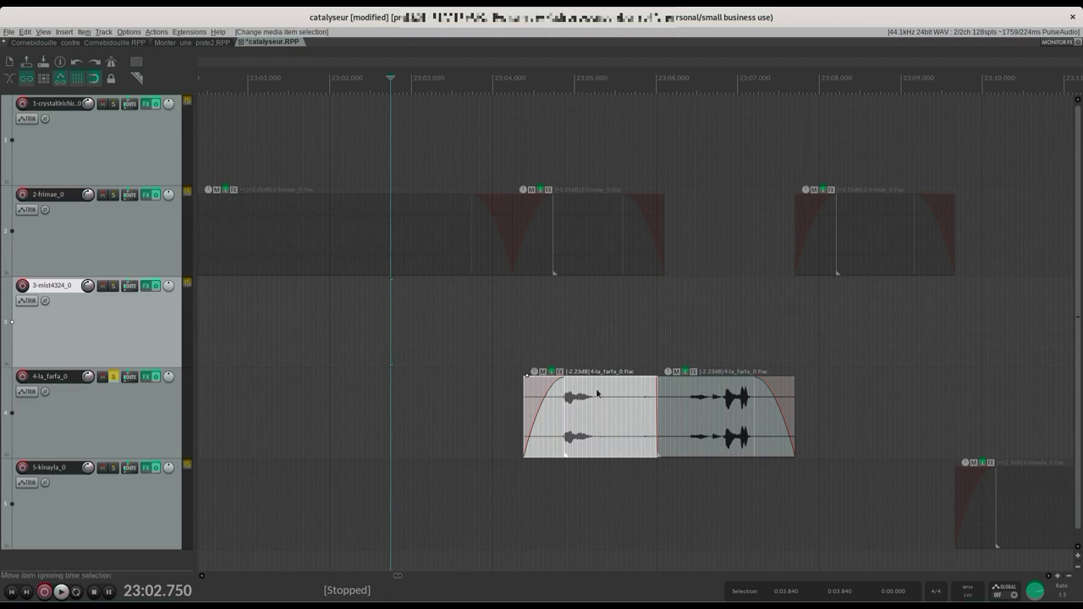
Step: Undo the split of the track 4 item and, with ripple editing turned on, trim the item's start to about 23:06
key("s")
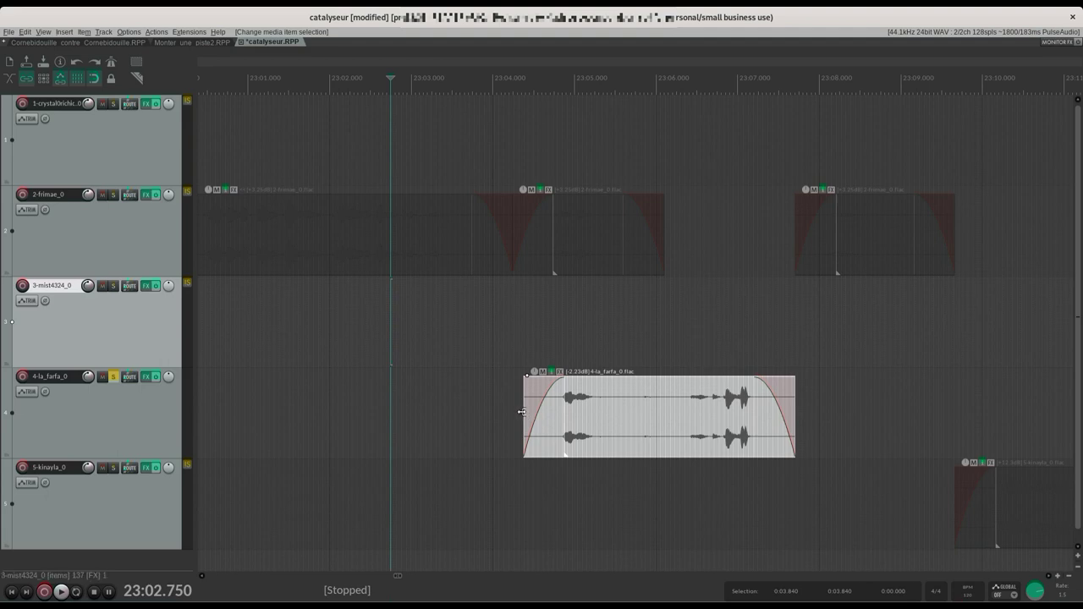
left_click_drag(522, 412, 650, 415)
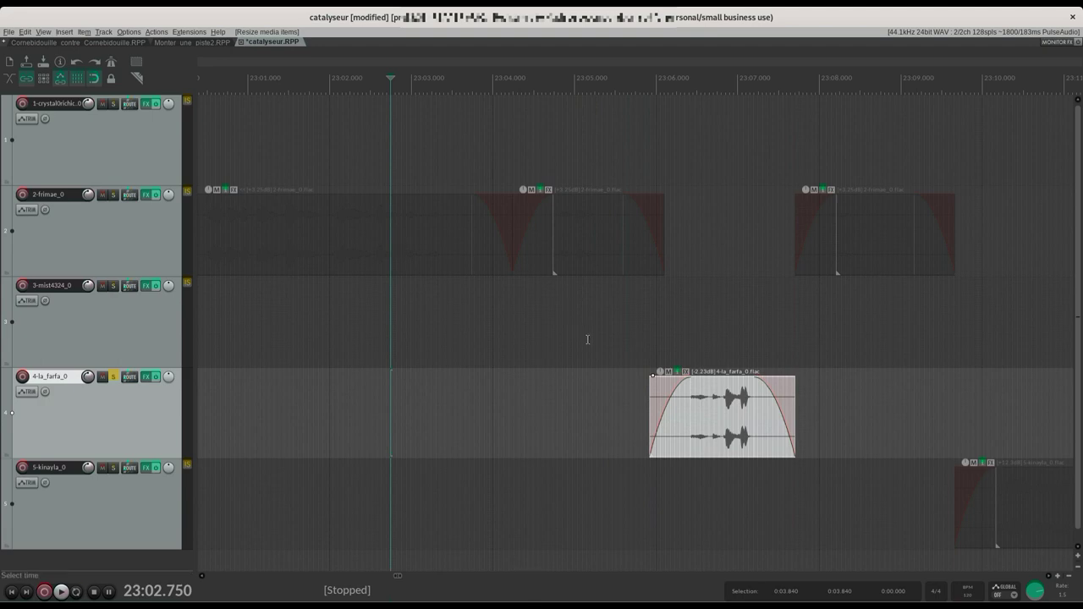
key("ctrl+z")
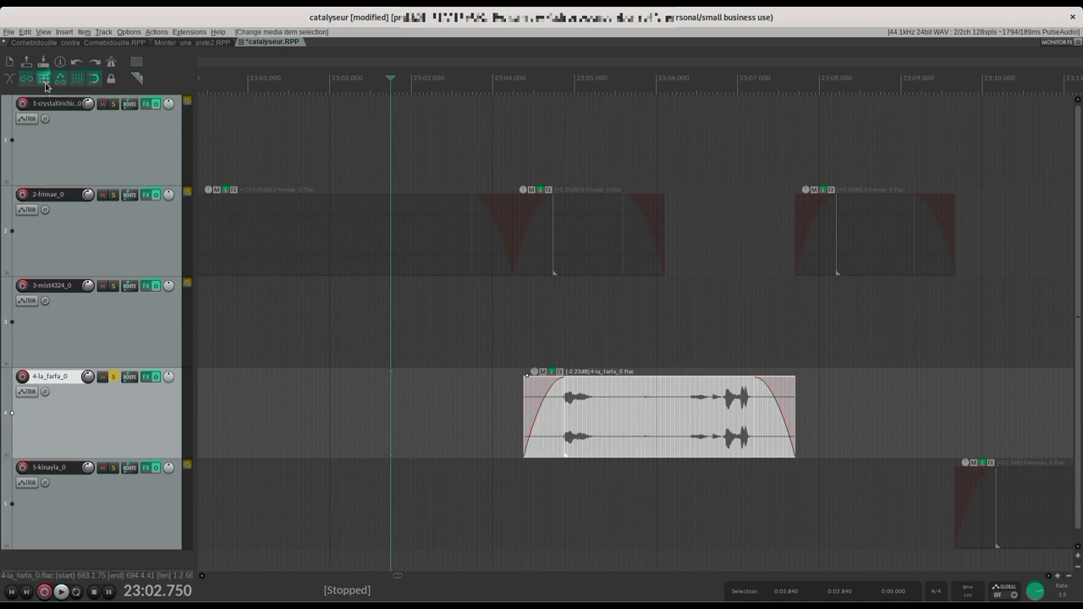
left_click_drag(523, 424, 660, 424)
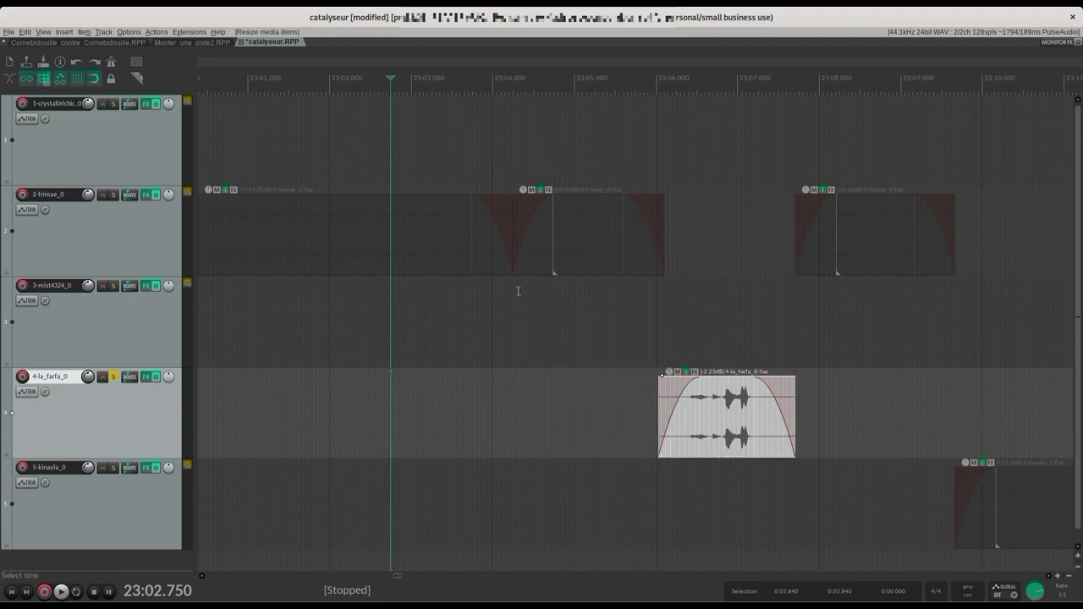
Step: Unsolo track 4 and play all tracks from 23:02.750 to check the trimmed item
left_click(114, 378)
key("space")
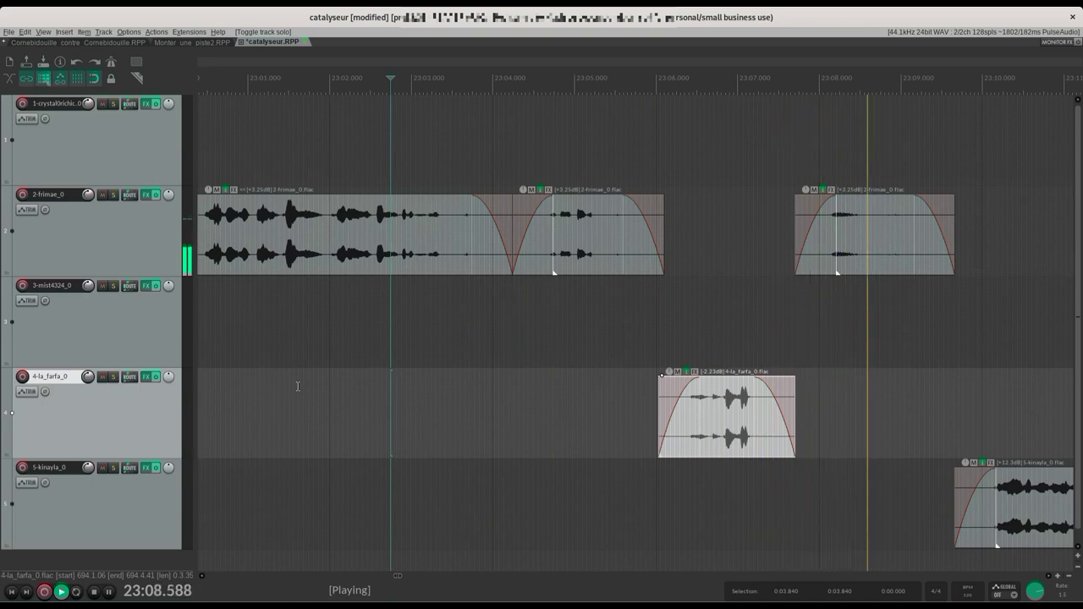
key("space")
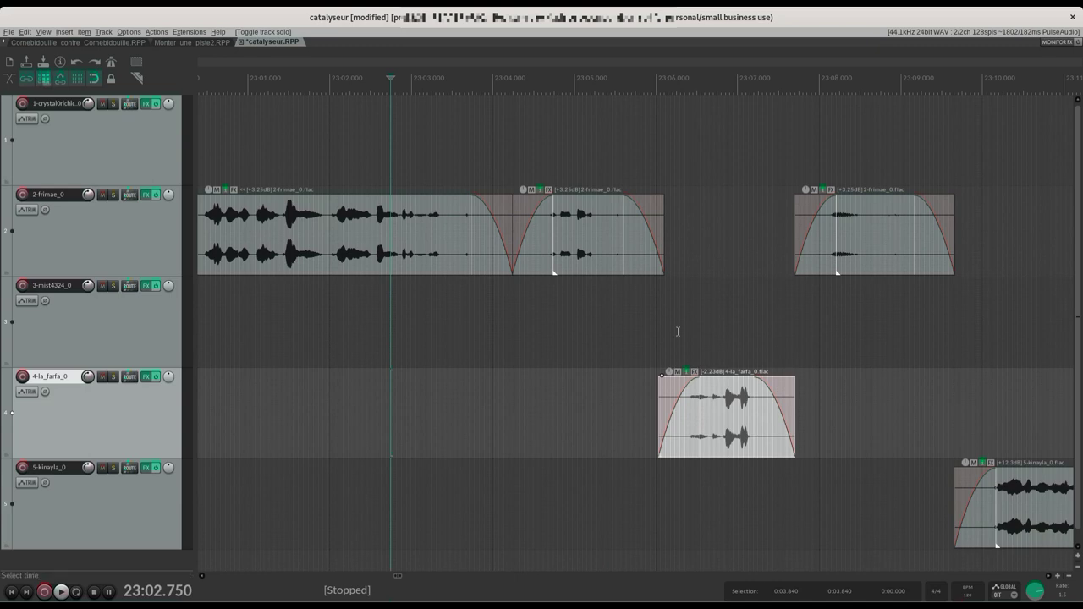
Step: Play the passage from 23:17.328, where items on tracks 2, 3, 4 and 5 overlap
scroll(677, 331, "down", 3)
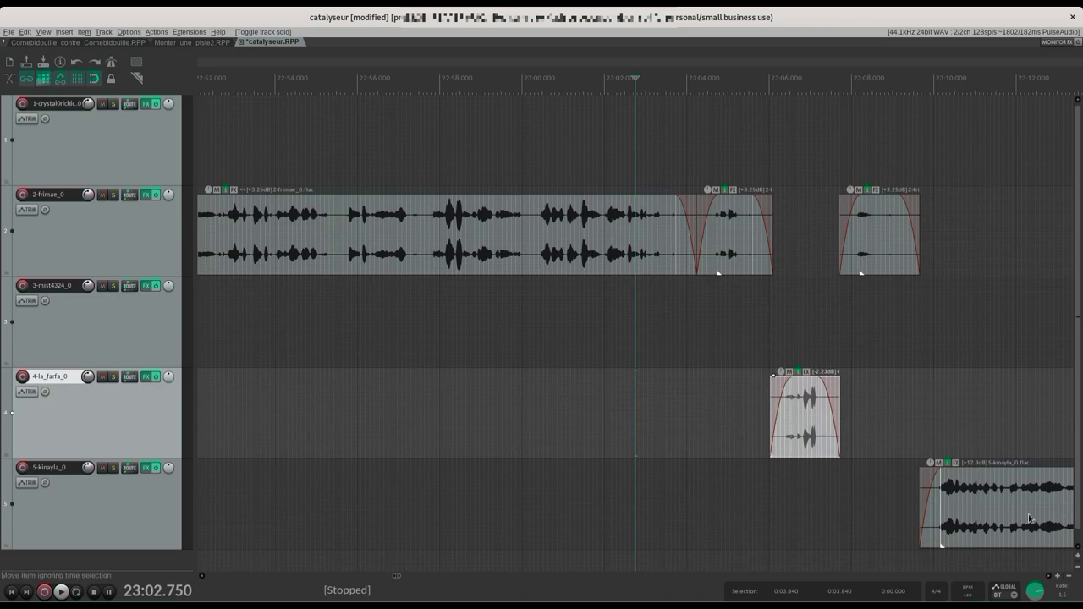
scroll(1050, 581, "right", 2)
scroll(1050, 580, "right", 10)
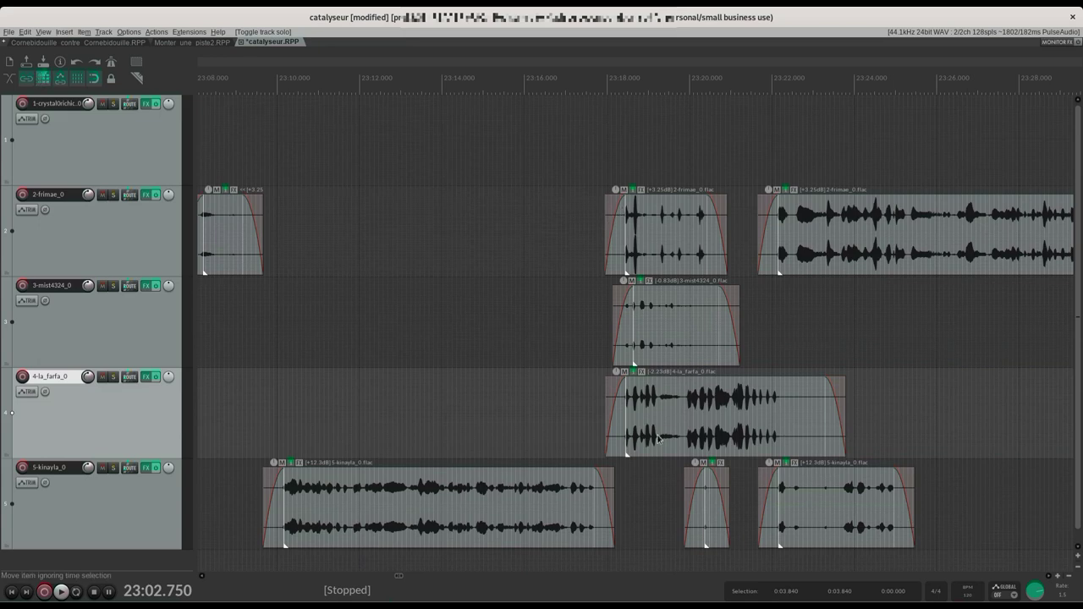
left_click(577, 401)
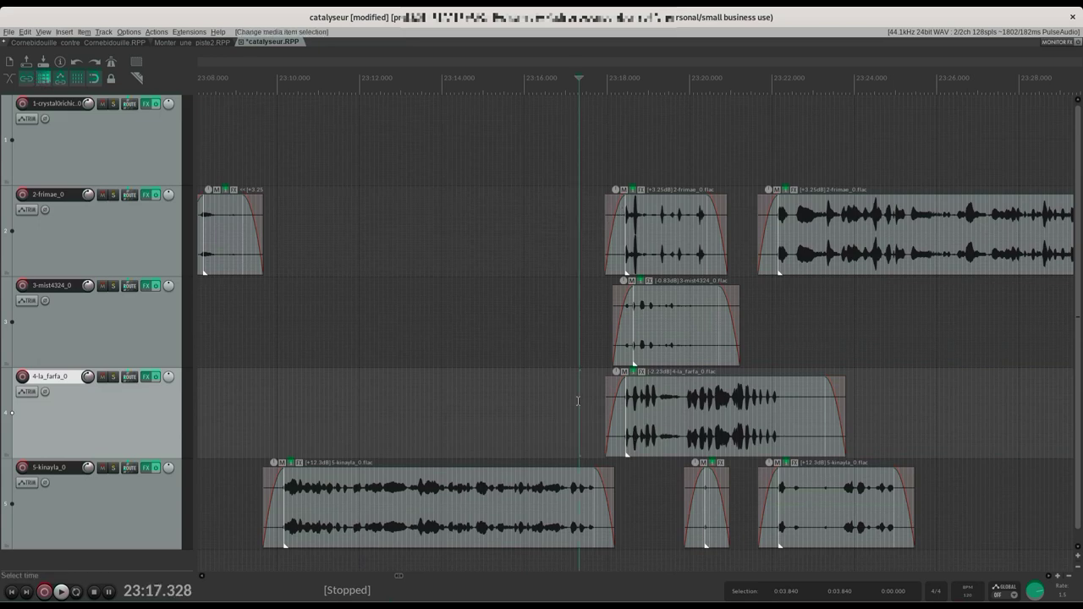
key("space")
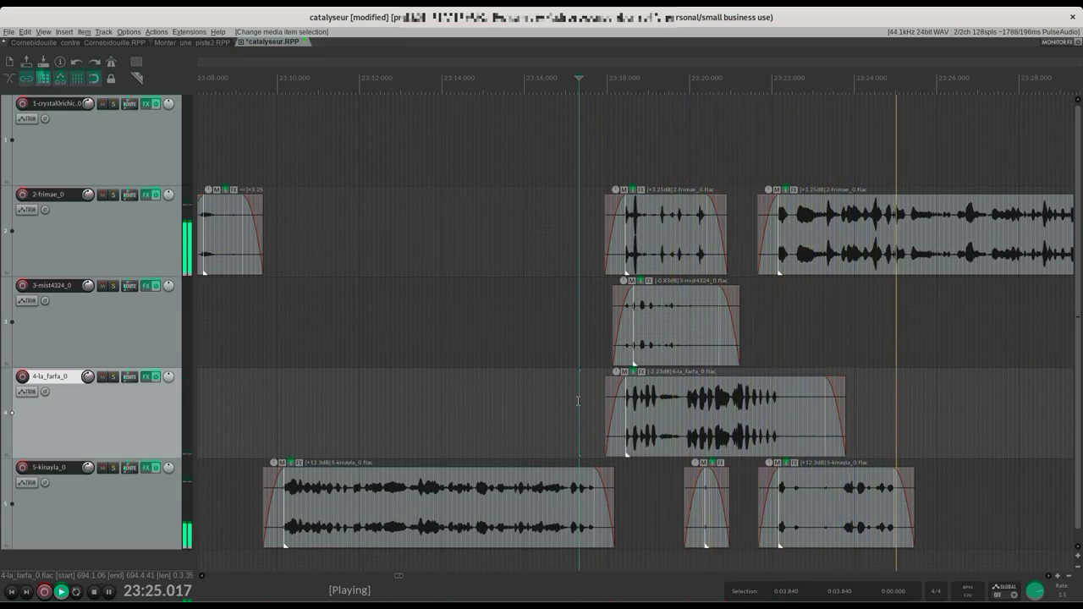
key("space")
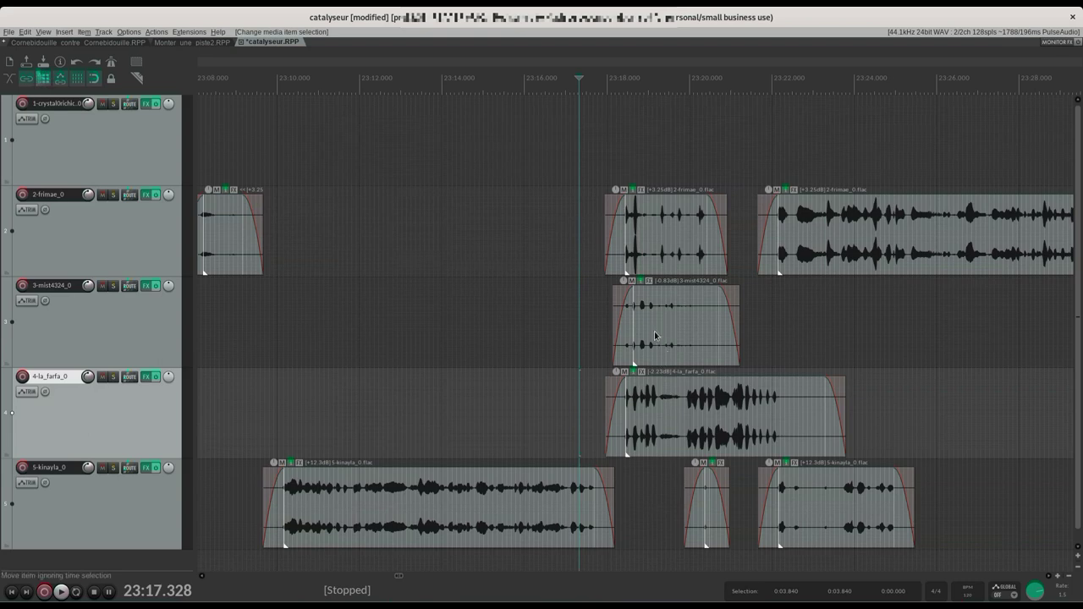
Step: Solo track 3, listen to its item from 23:18.143, and unsolo the track
left_click(612, 326)
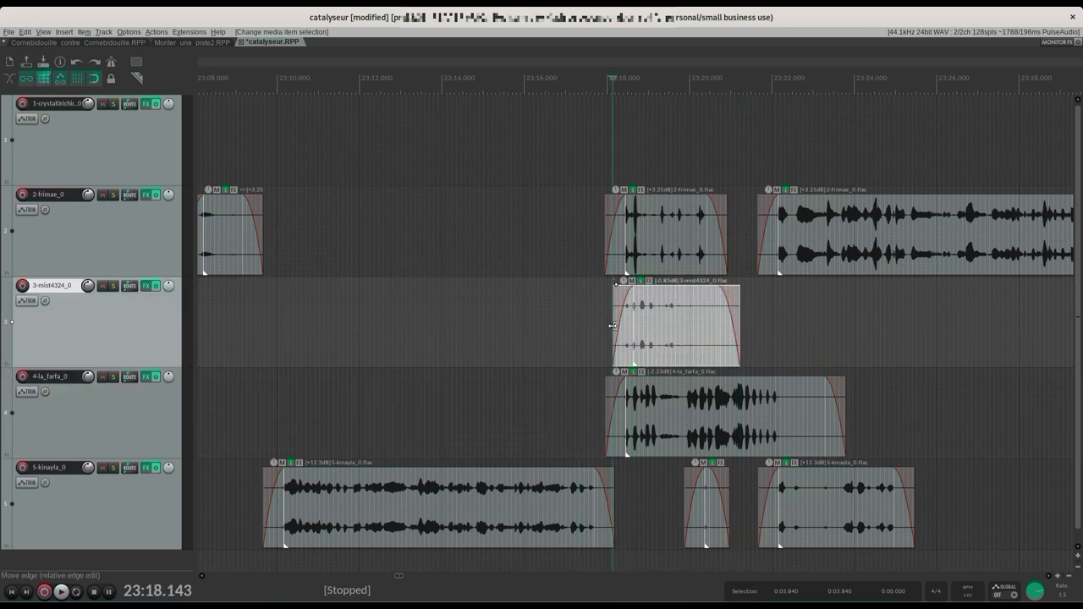
left_click(113, 286)
key("space")
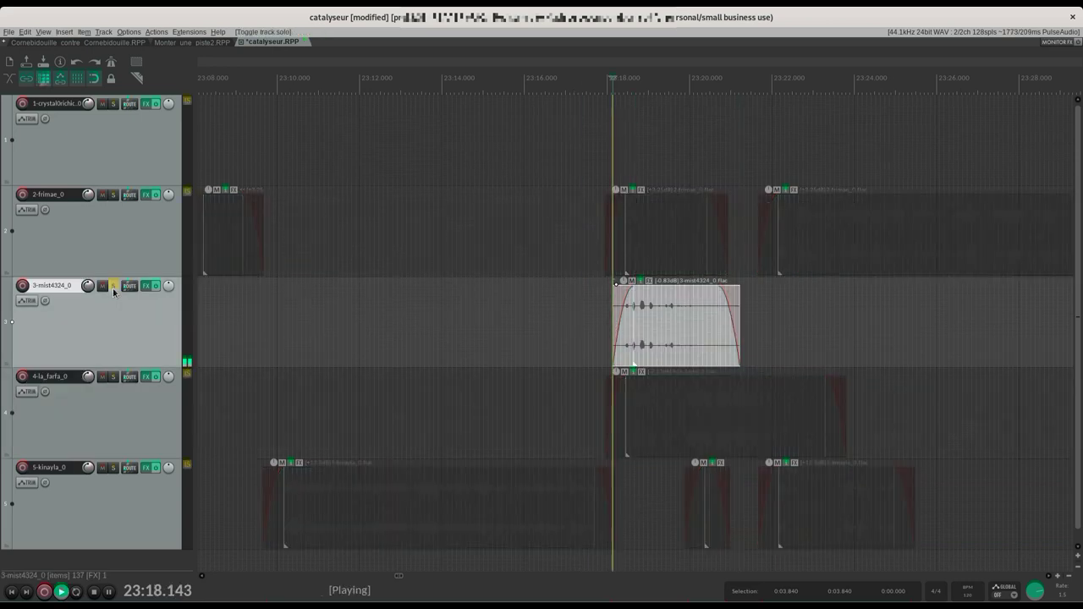
key("space")
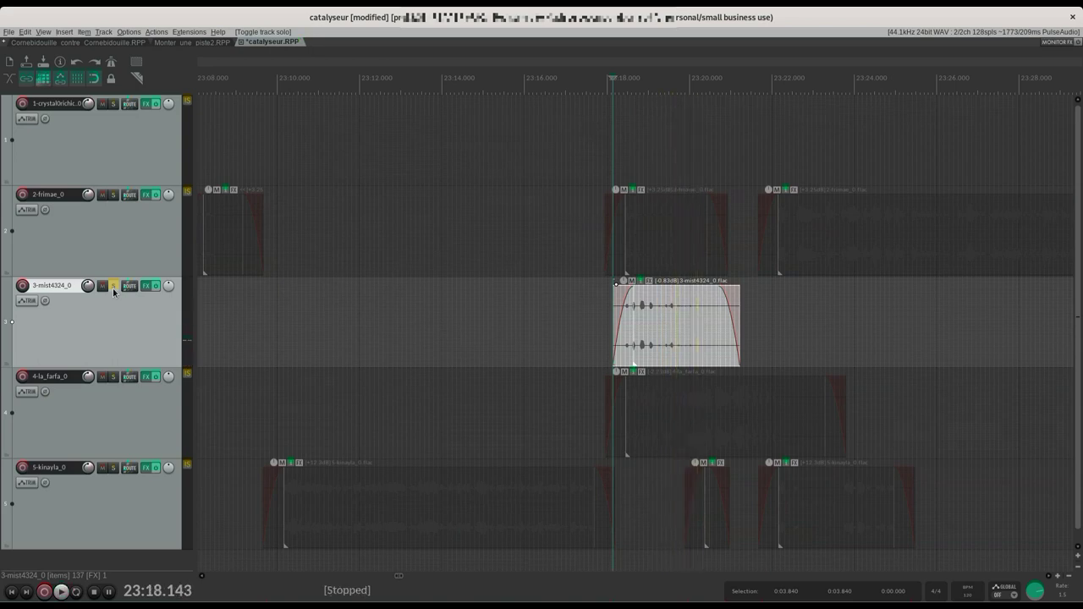
left_click(114, 287)
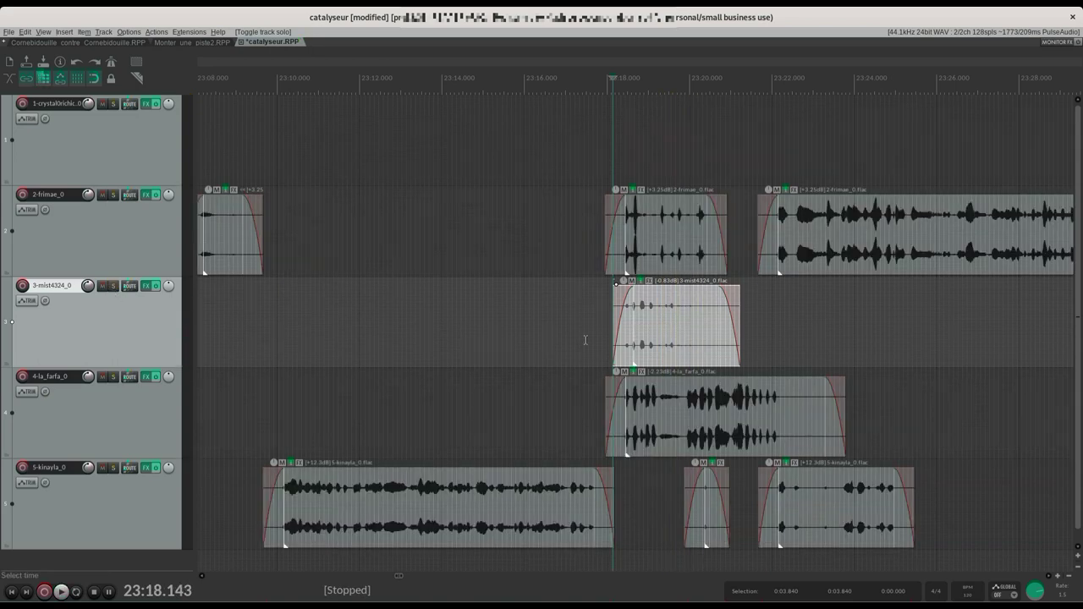
Step: Try normalizing the track 3 item at 23:18.143 to -18 LUFS-I, with each item normalized separately
right_click(674, 325)
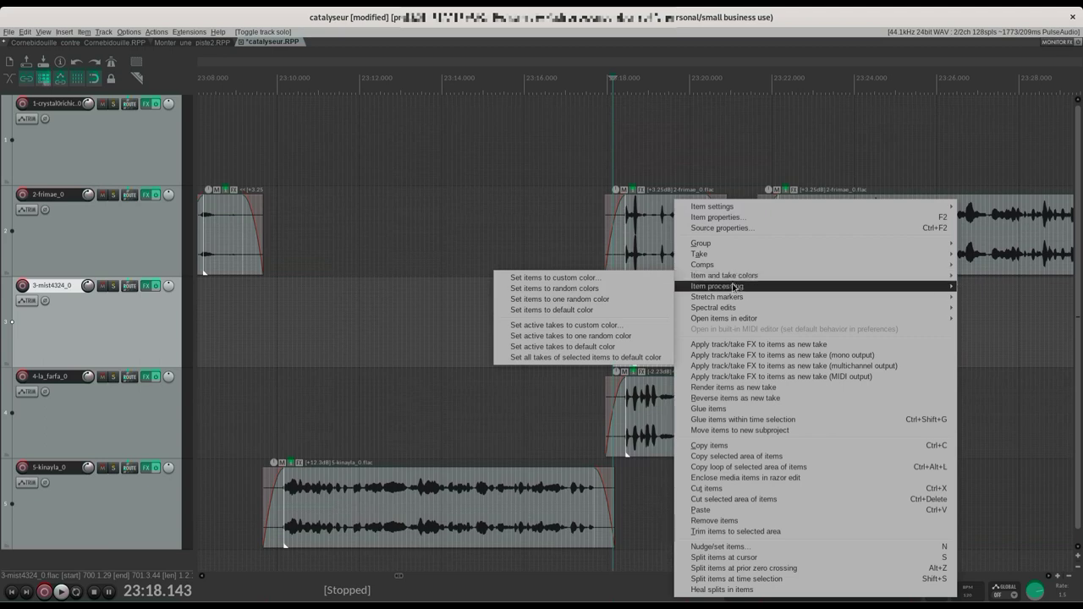
mouse_move(732, 289)
left_click(626, 289)
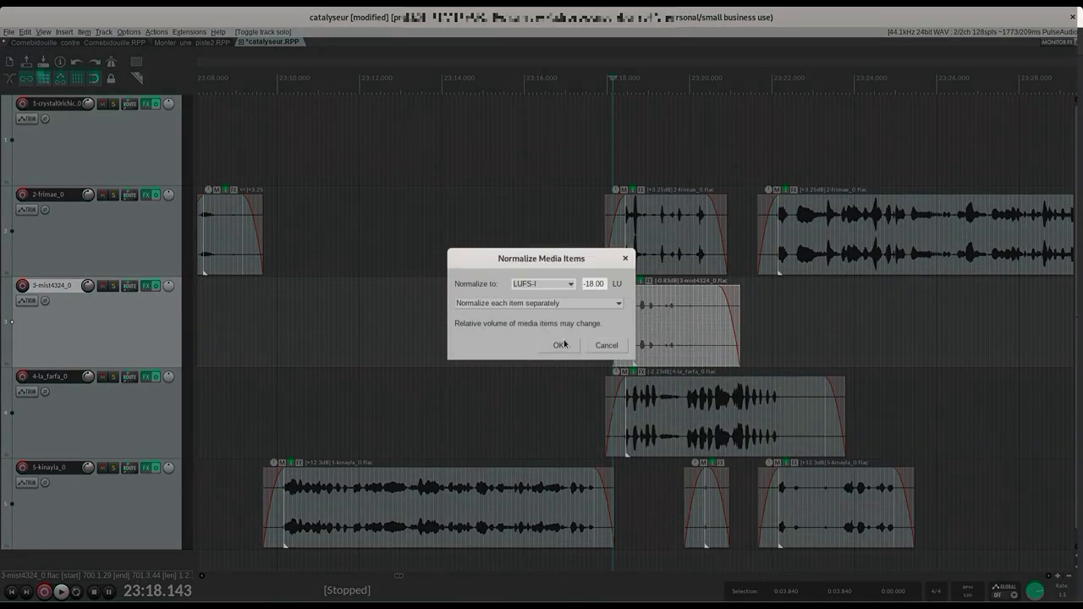
left_click(558, 346)
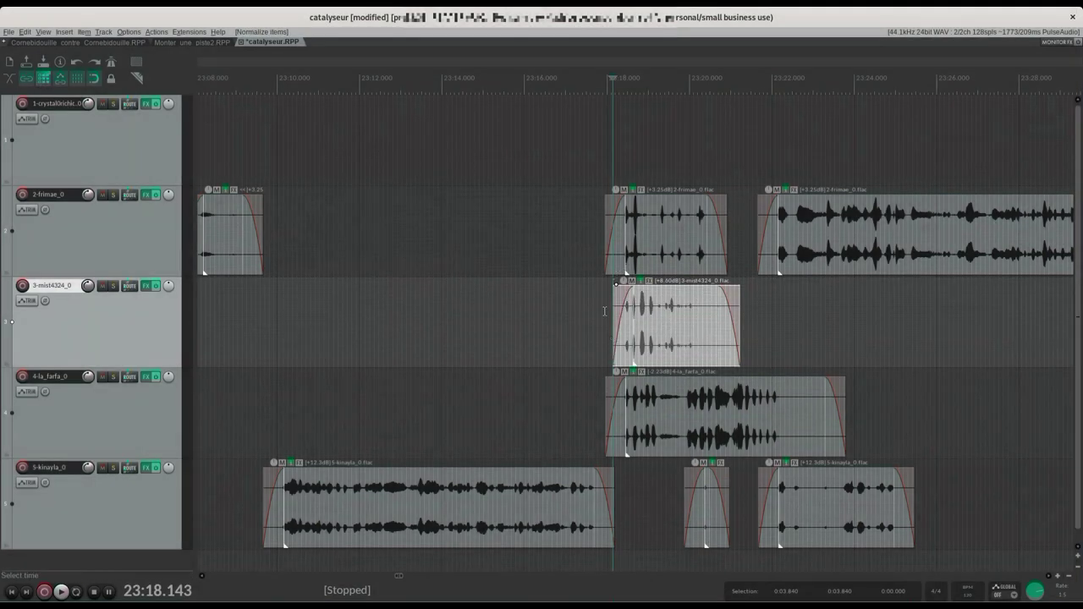
Step: Play all tracks from 23:17.750 to check the loudness of the normalized track 3 item
left_click(595, 312)
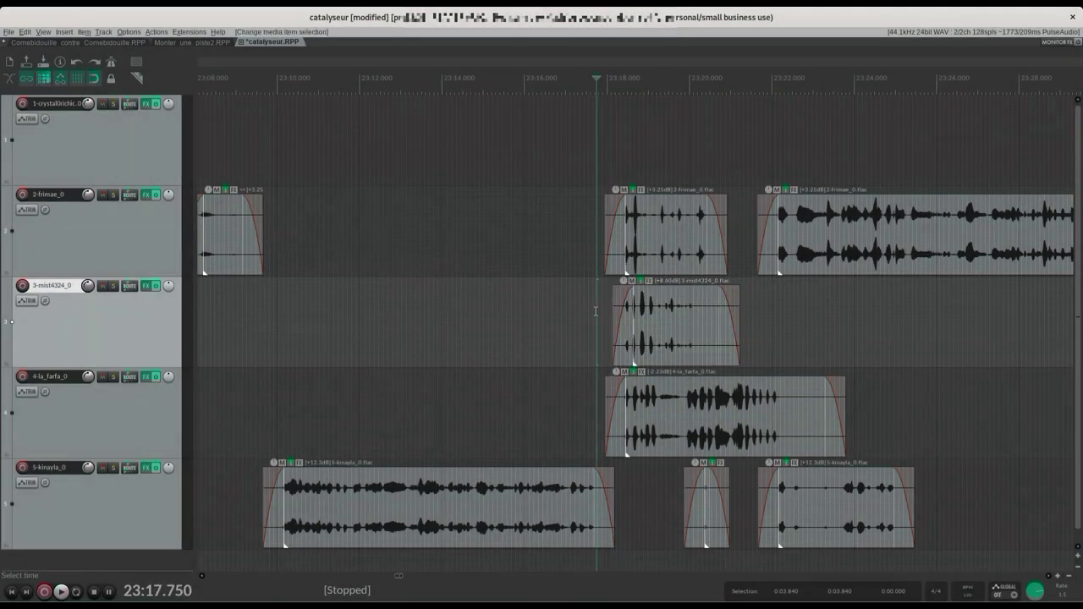
key("space")
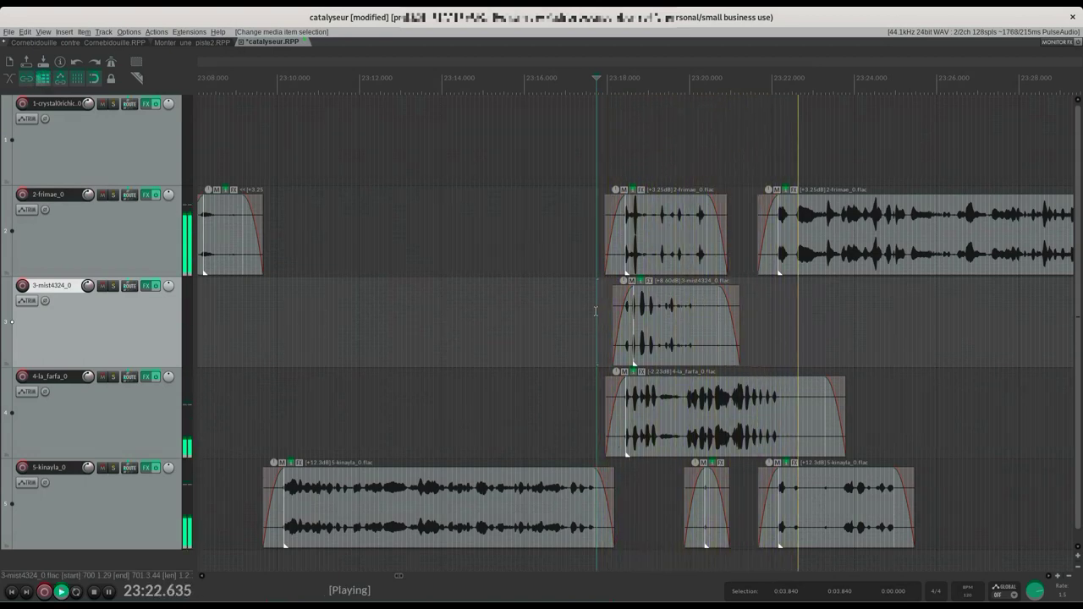
key("space")
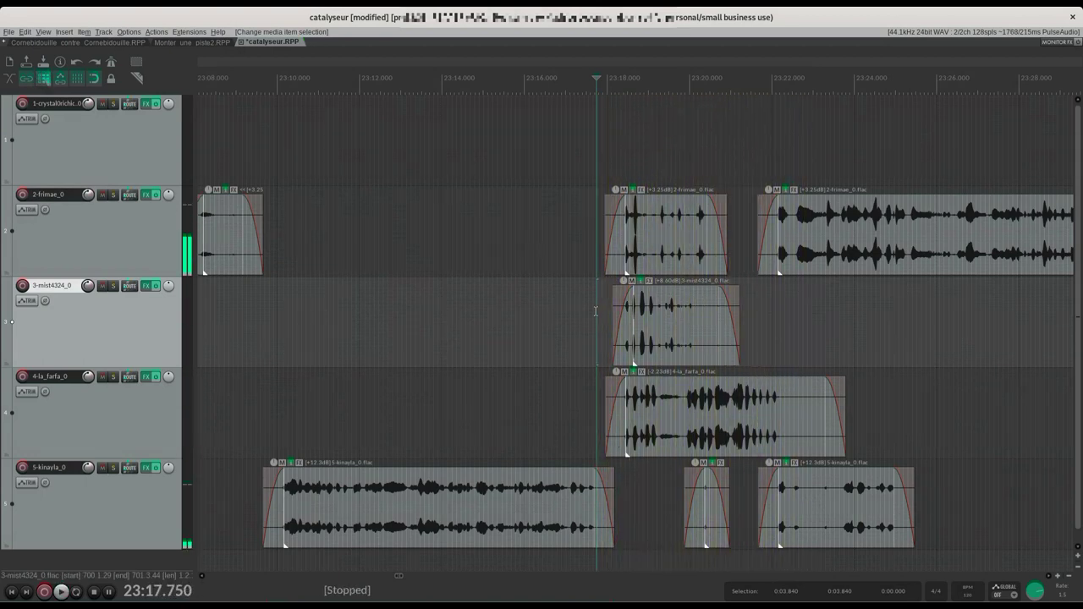
Step: Undo the track 3 item's normalization, and open its media item properties and close them without applying changes
left_click(660, 312)
scroll(660, 311, "down", 5)
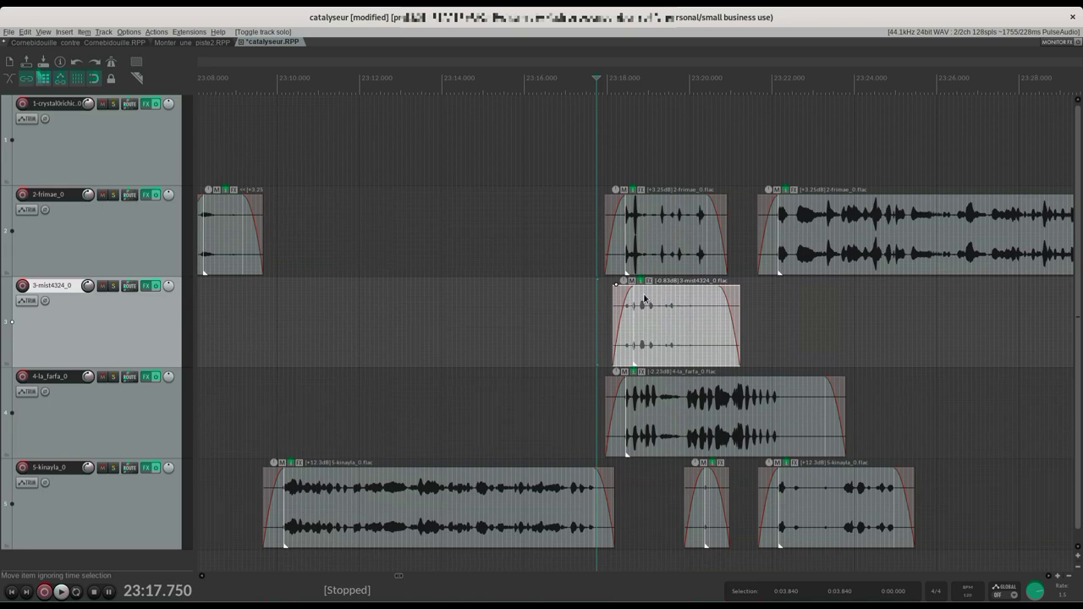
right_click(644, 299)
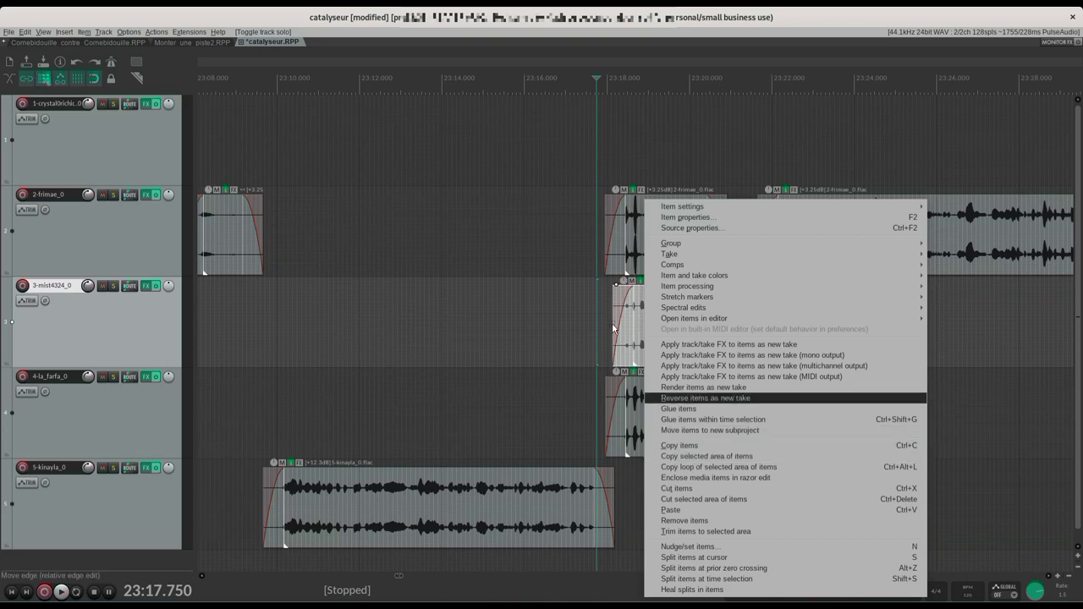
mouse_move(728, 308)
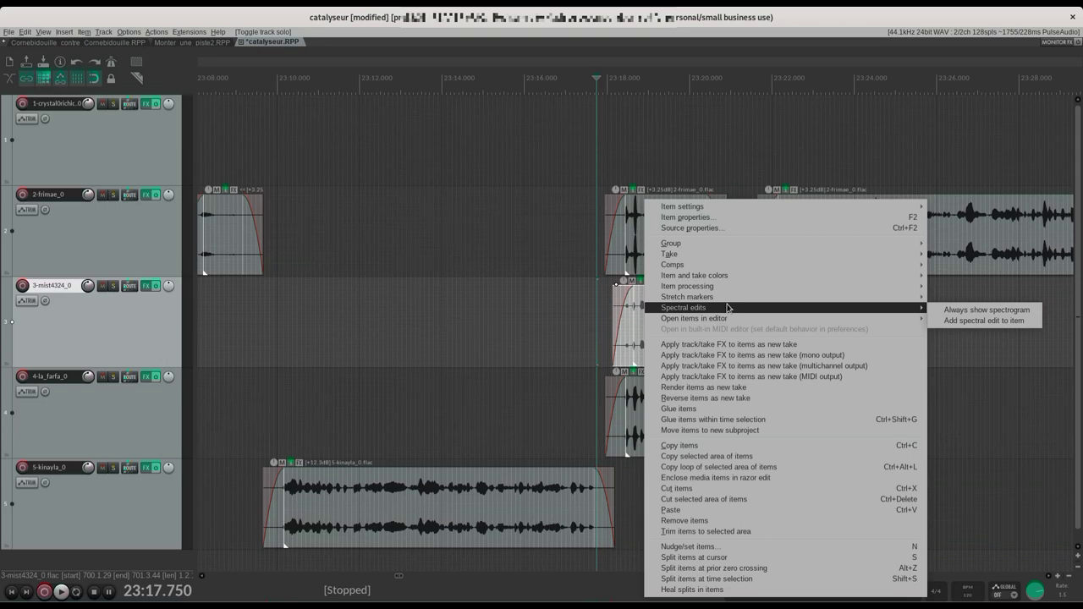
left_click(719, 219)
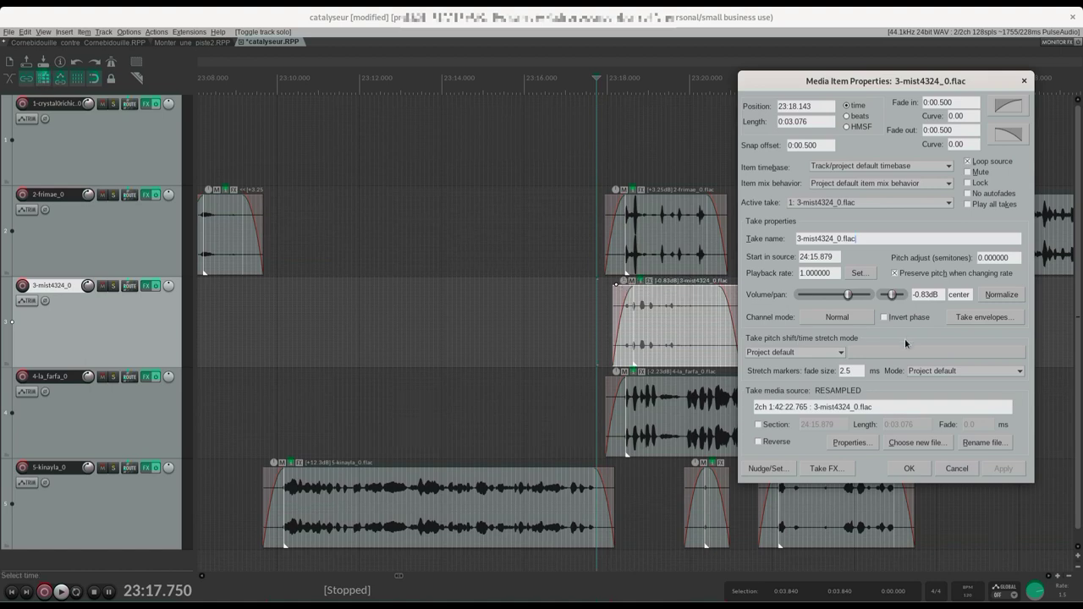
left_click(956, 469)
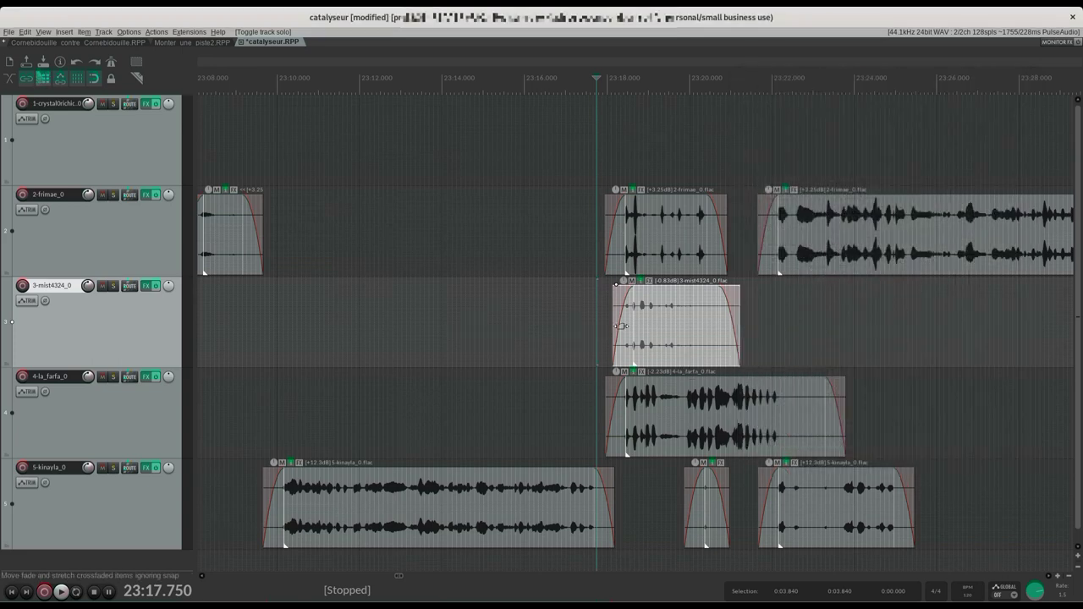
Step: Normalize the overlapping items near 23:18 on tracks 3, 2 and 4 to -18 LUFS-I, each separately
key("ctrl+shift+n")
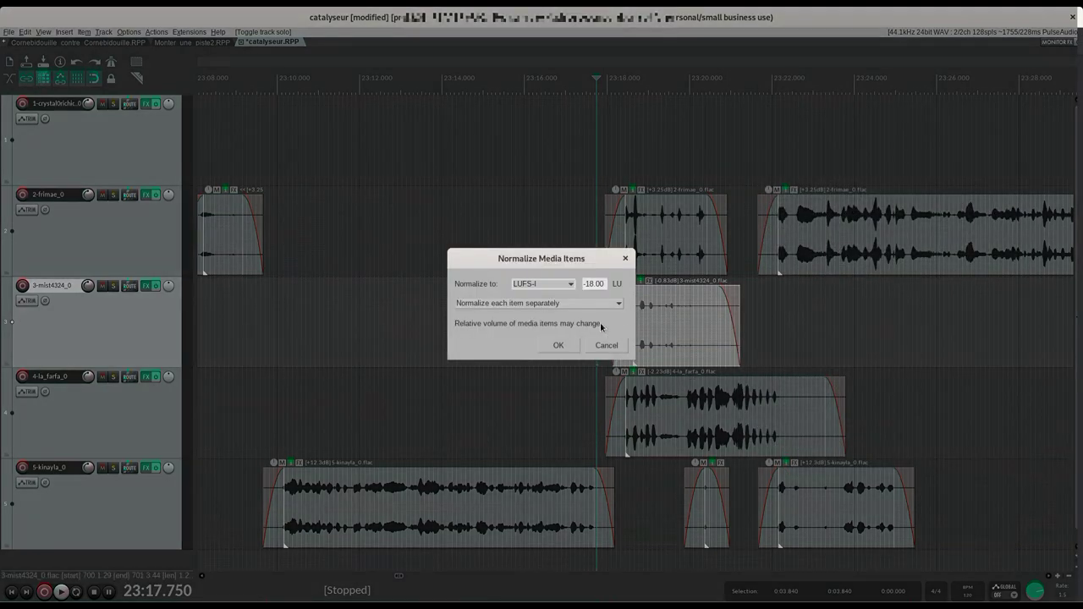
left_click(558, 345)
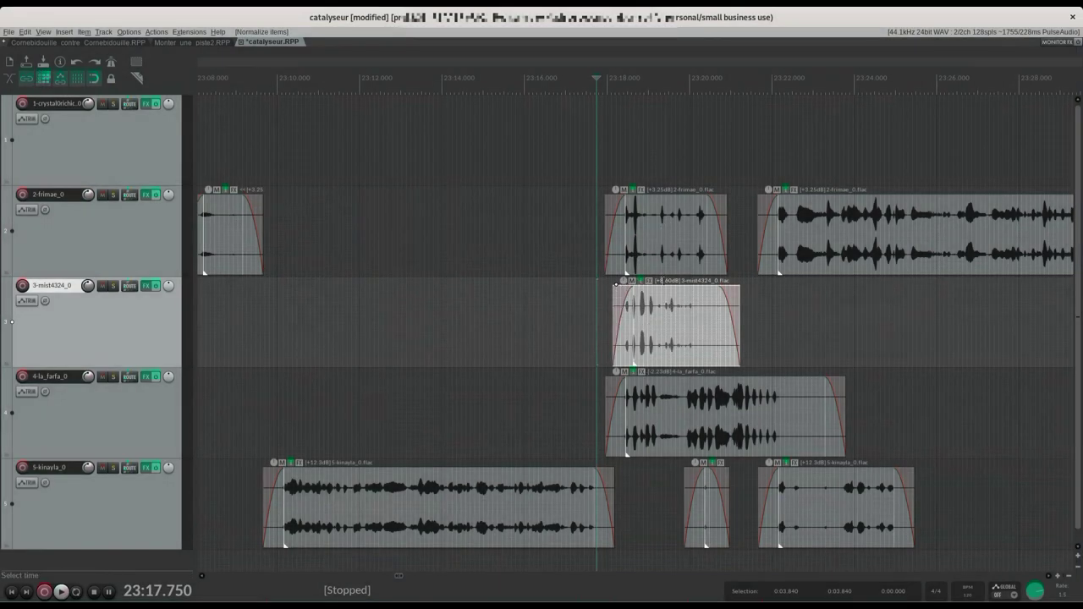
left_click(653, 247)
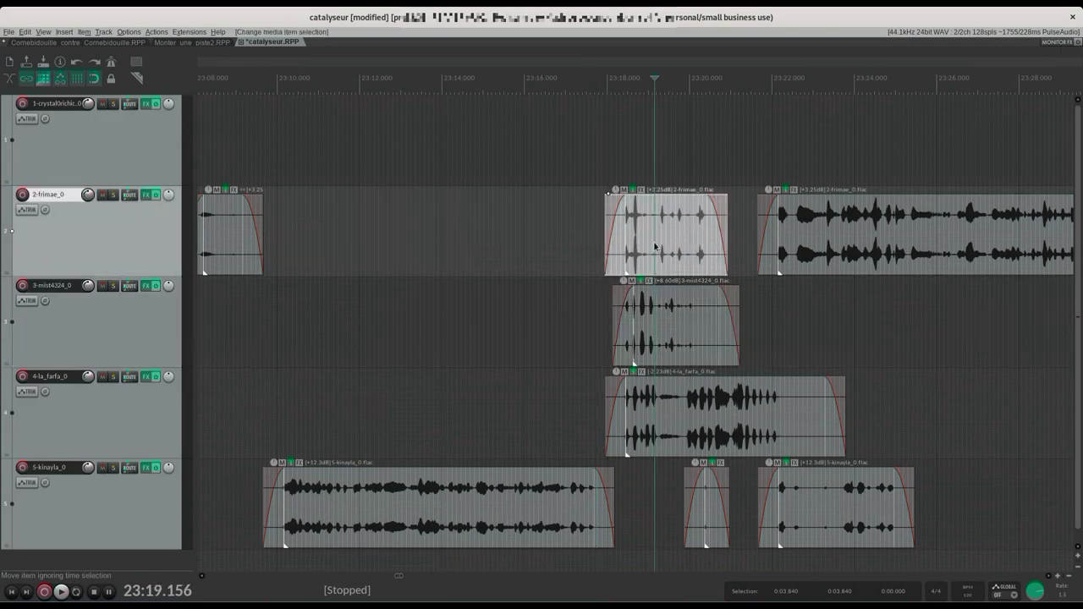
key("ctrl+shift+n")
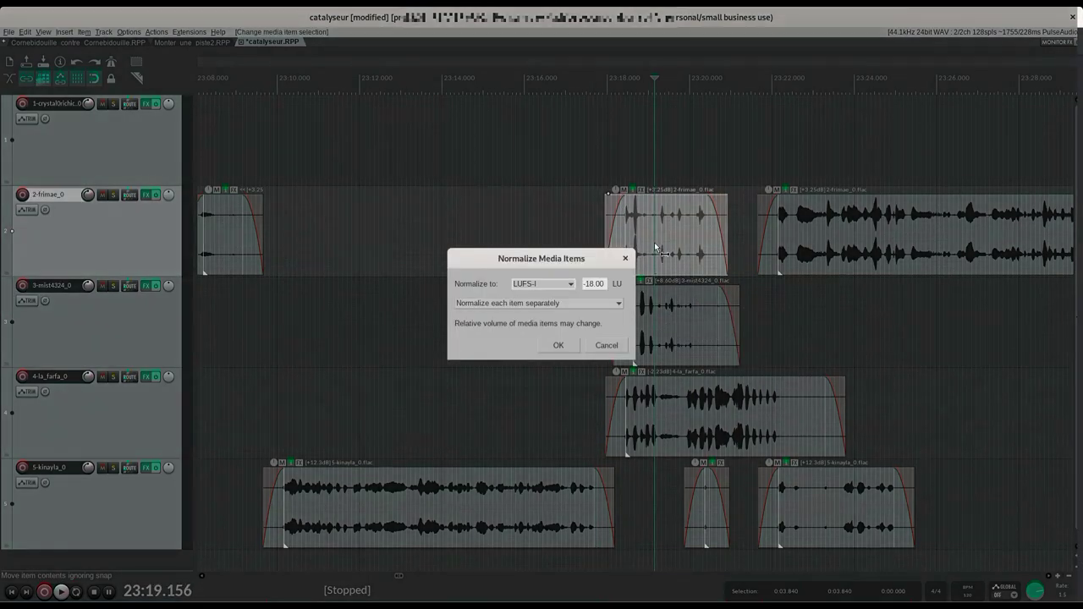
key("Return")
left_click(655, 413)
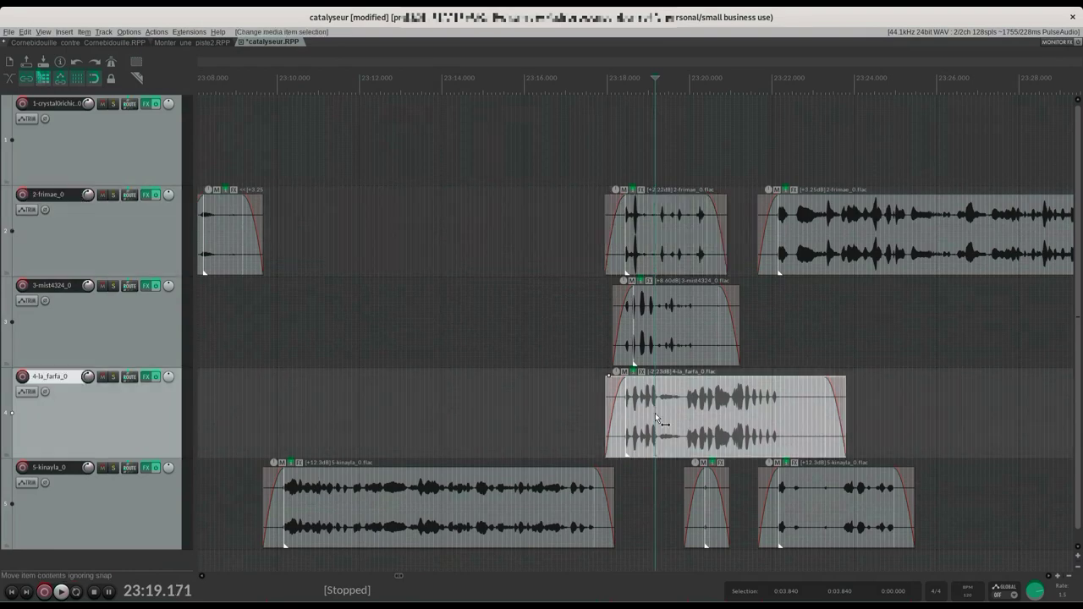
key("ctrl+shift+n")
key("Return")
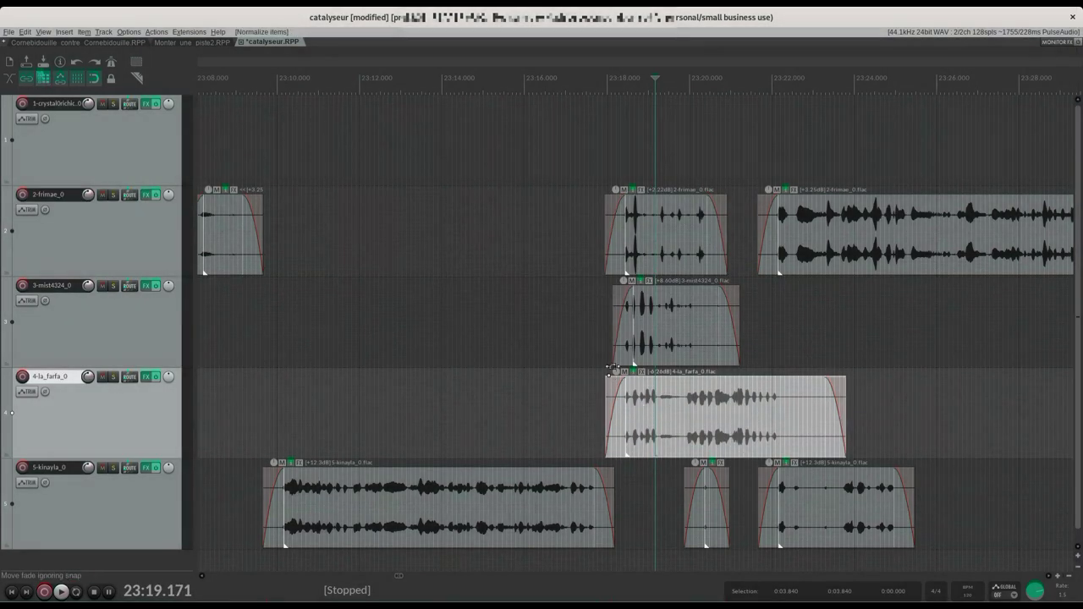
Step: Play all tracks from 23:17.562 to check the balance of the normalized items
left_click(588, 346)
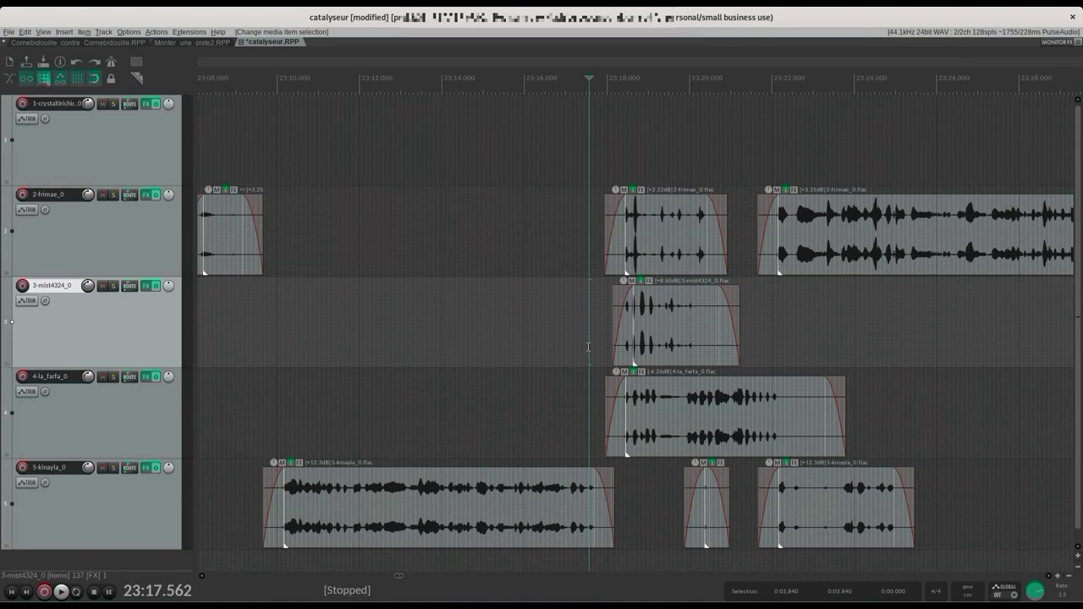
key("space")
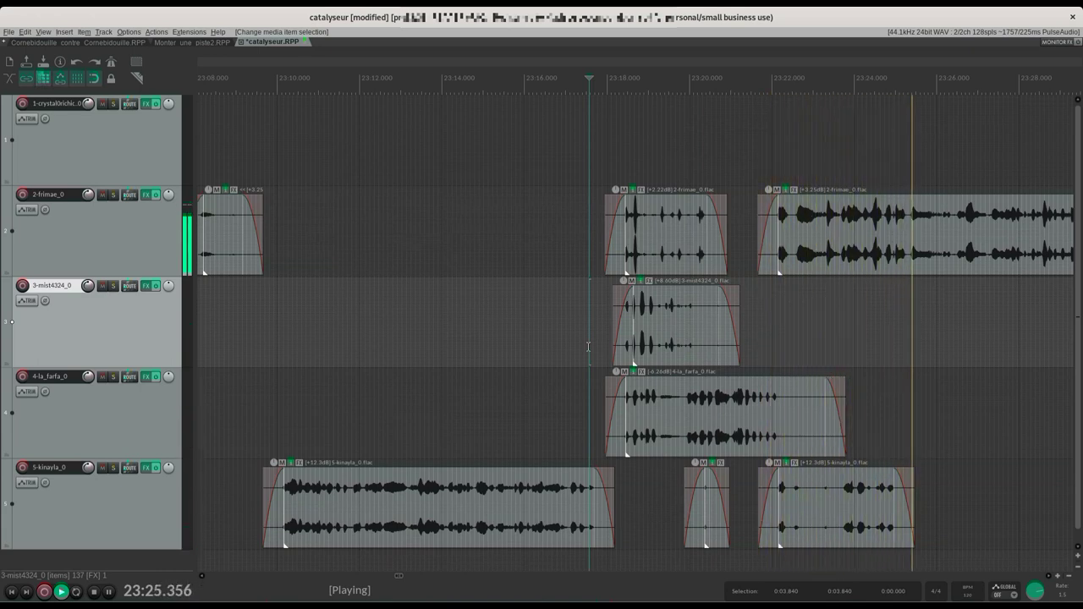
key("space")
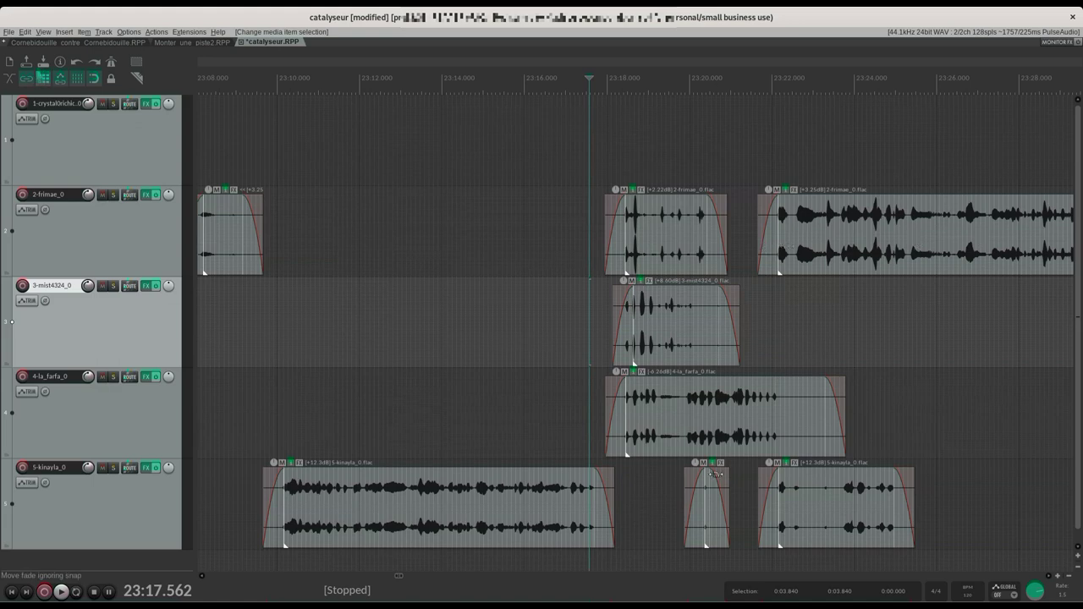
Step: Solo track 5 and play its last item from 23:21.671 to check what it contains
left_click(757, 510)
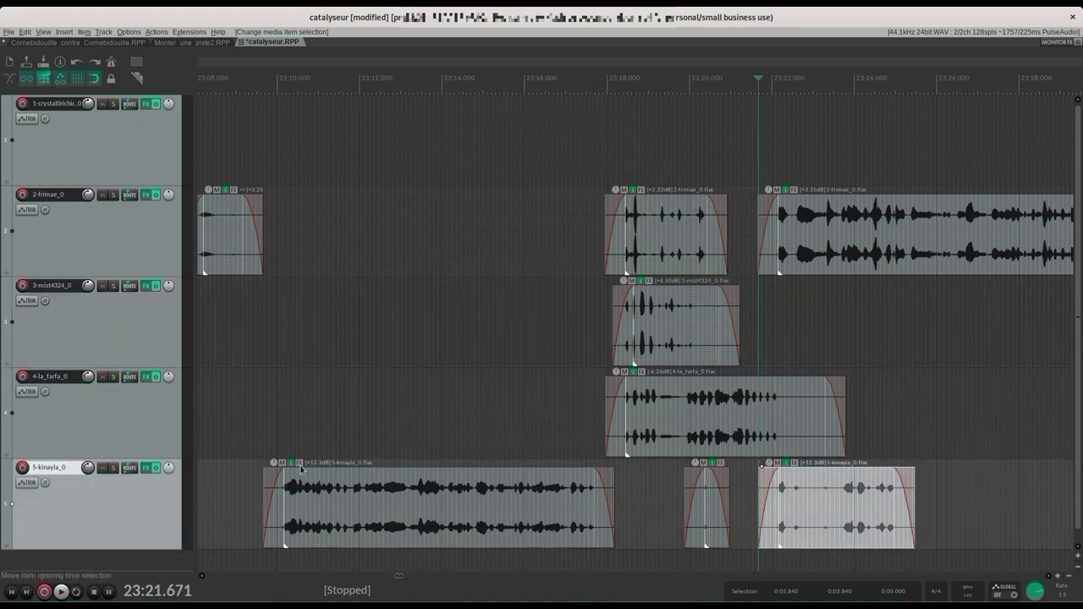
left_click(112, 470)
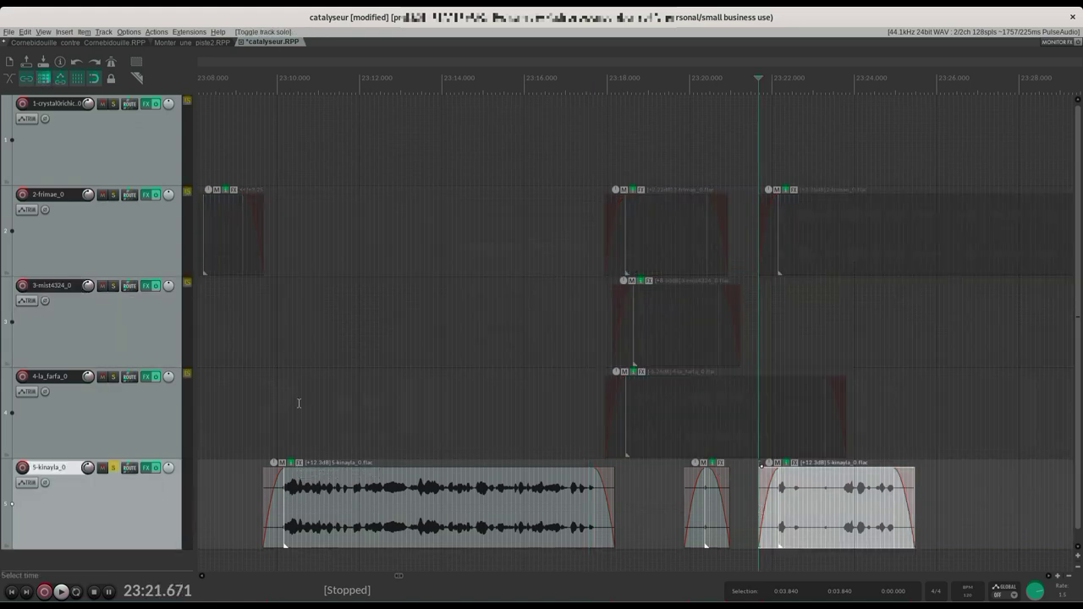
key("space")
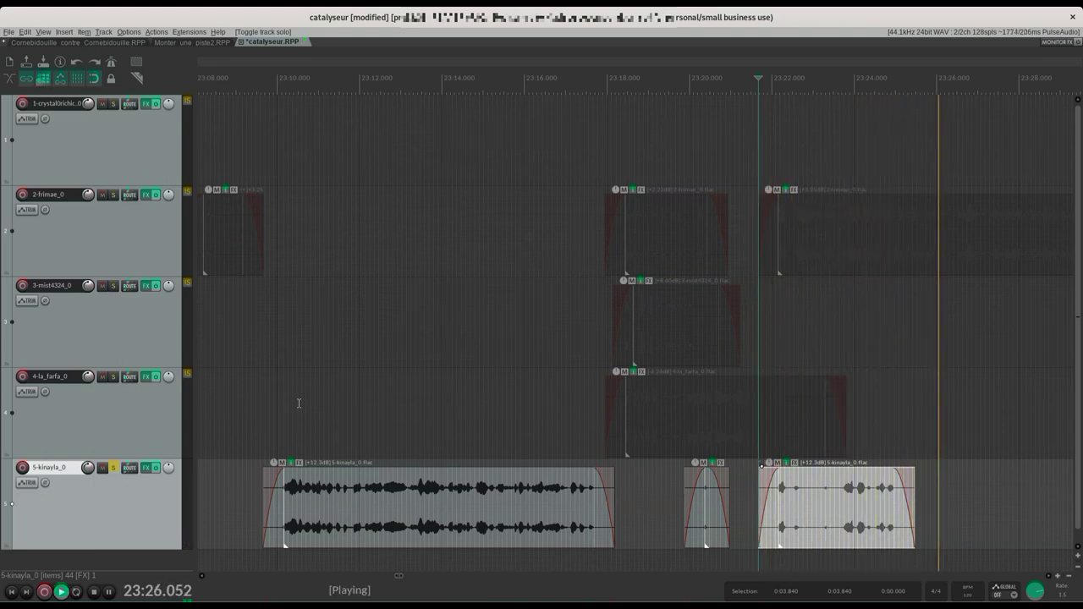
key("space")
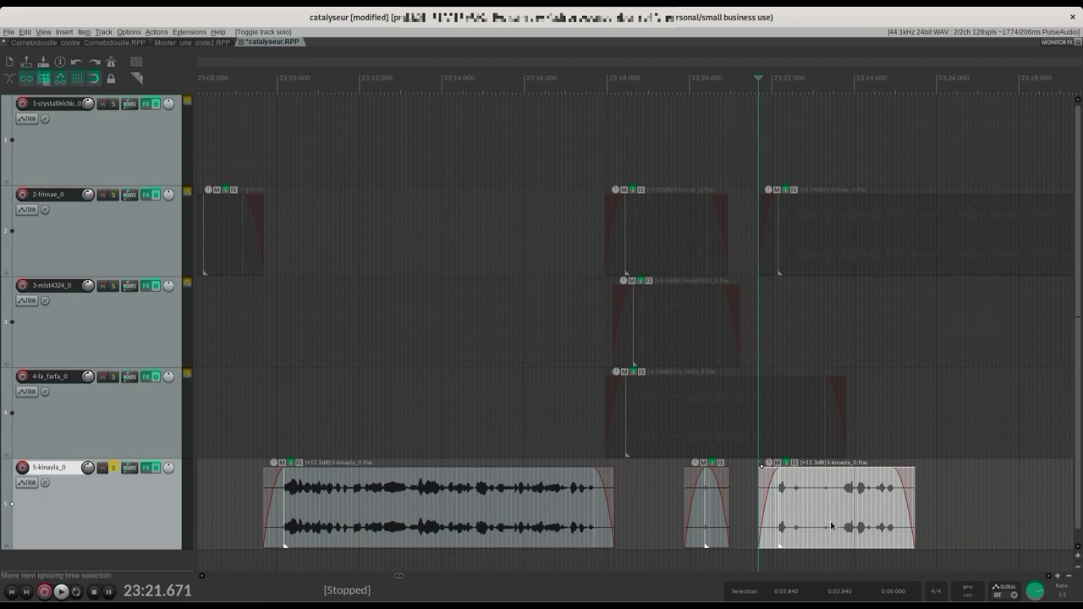
Step: Turn off ripple editing and delete the track 5 item that starts near 23:21.7
left_click(46, 84)
key("Delete")
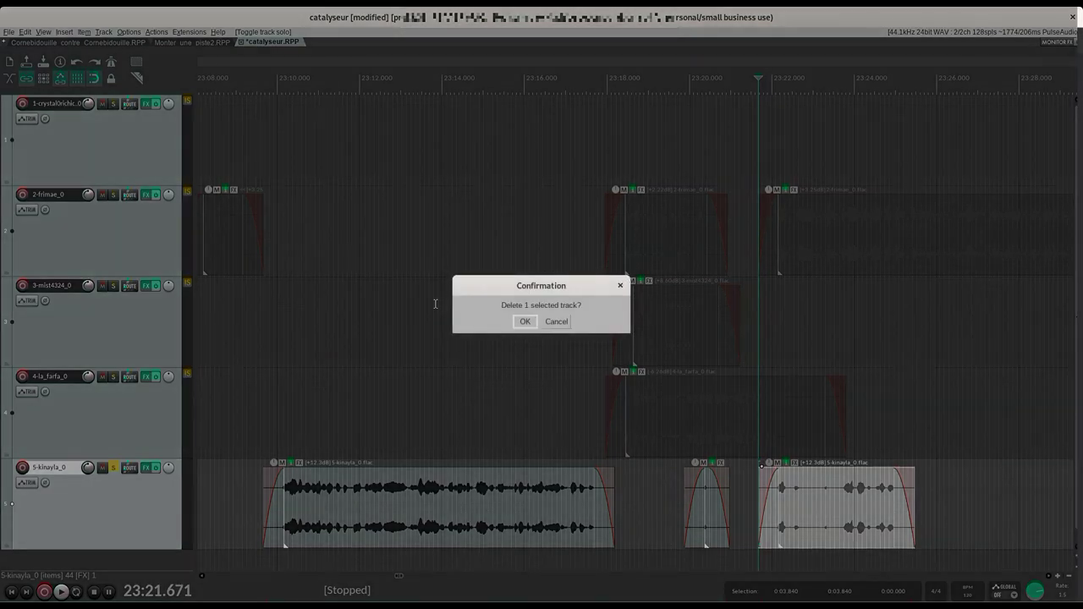
left_click(557, 323)
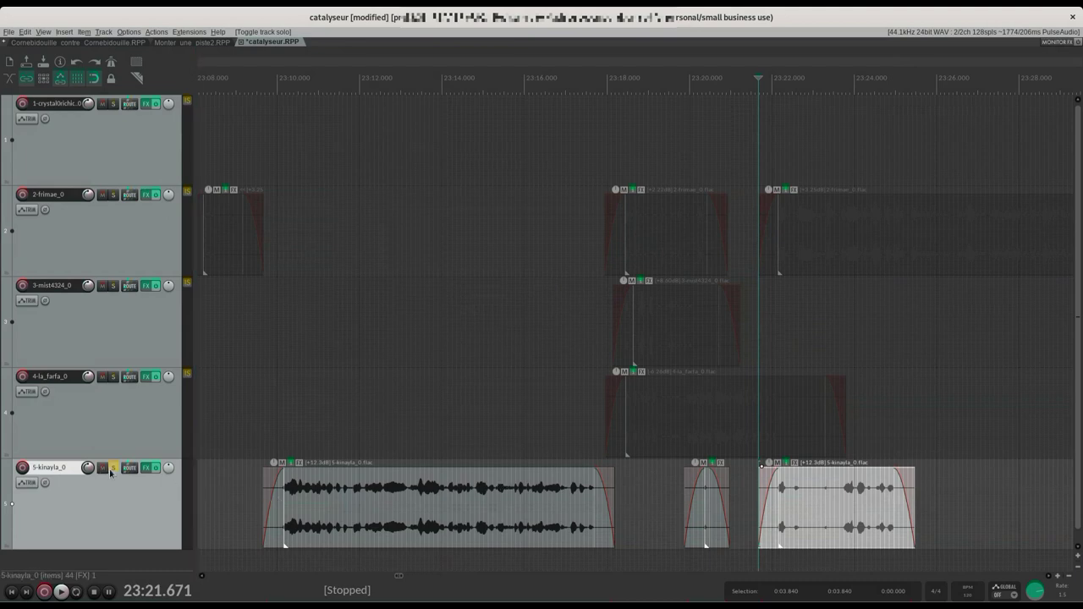
left_click(844, 506)
key("Delete")
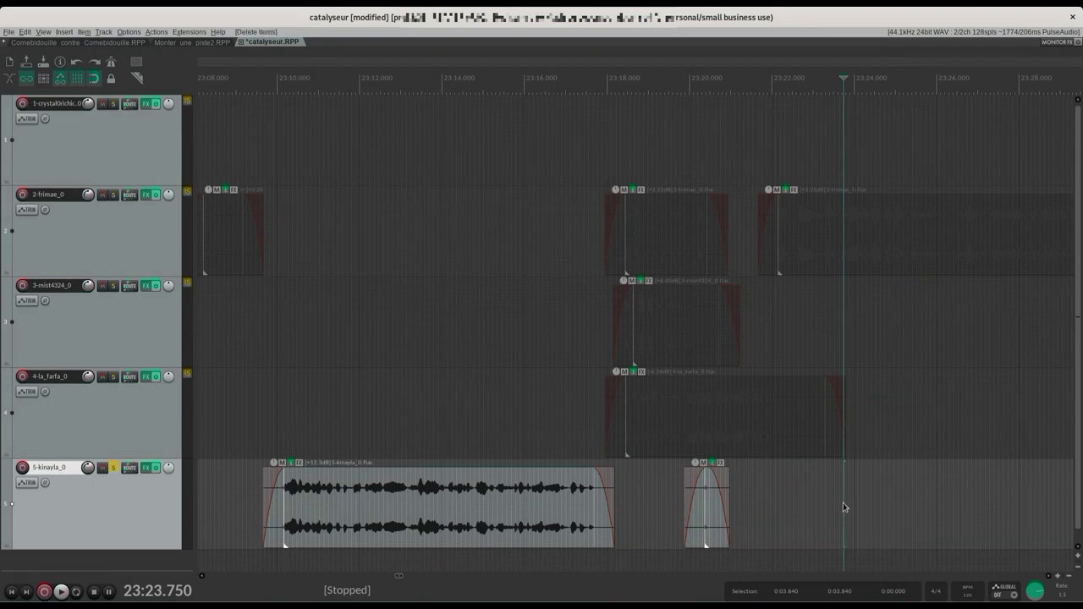
Step: Unsolo track 5 and play all tracks from 23:20.375 to check the passage around the deleted item
left_click(112, 467)
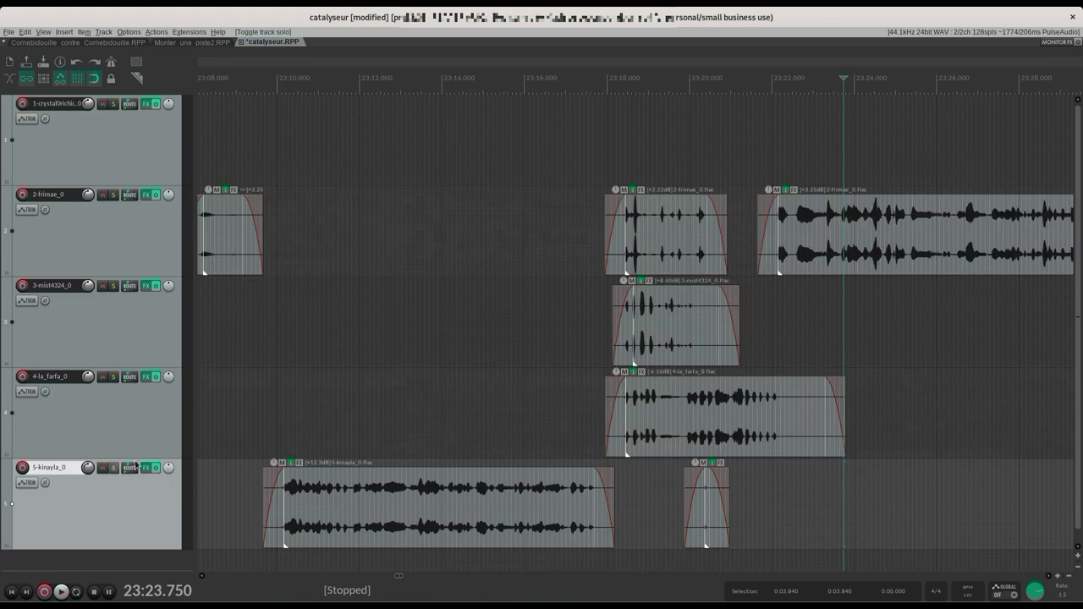
left_click(704, 161)
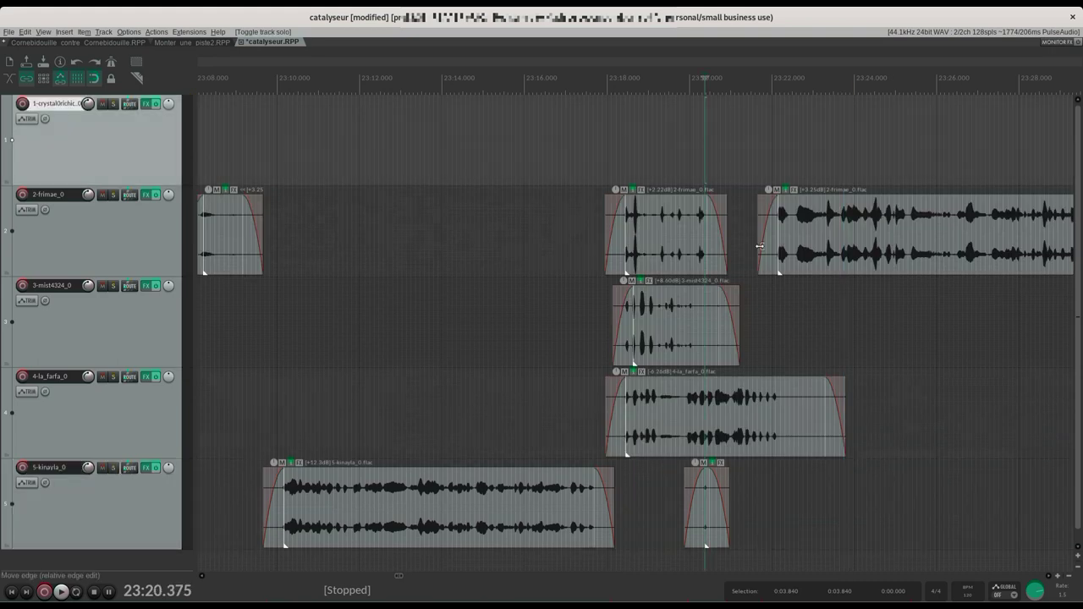
key("space")
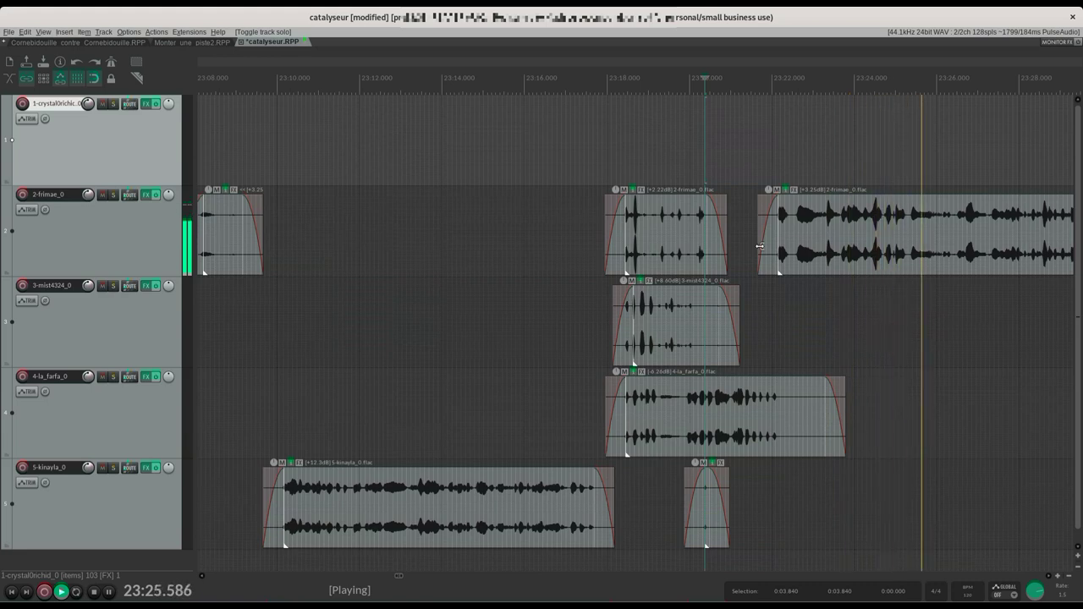
key("space")
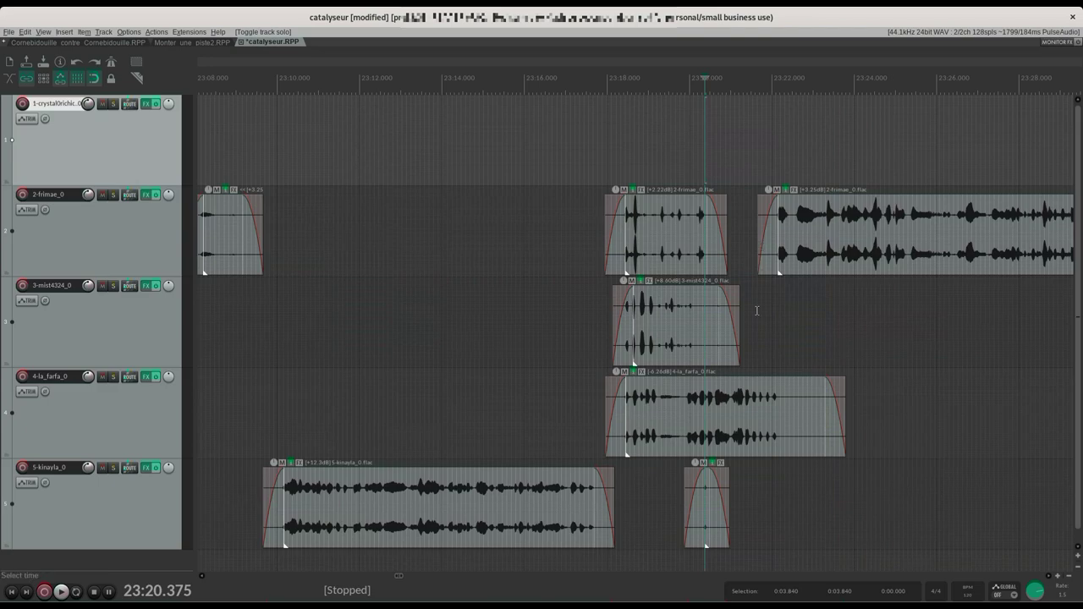
Step: Set a time selection from 21:16.000 to 27:53.000 around the group of track 2 items
scroll(758, 311, "down", 10)
left_click(329, 296)
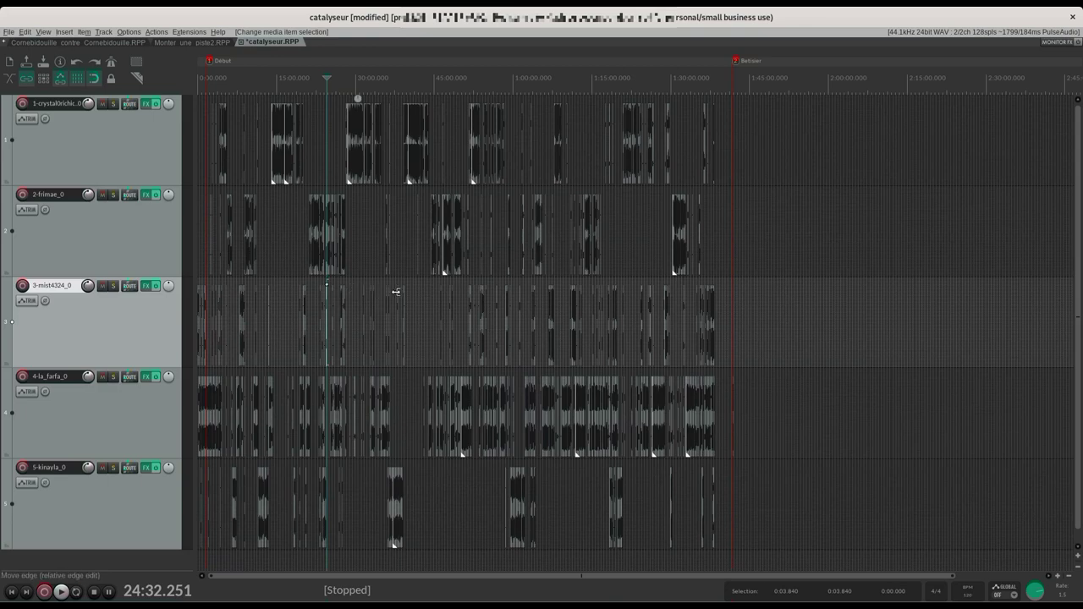
scroll(396, 292, "up", 5)
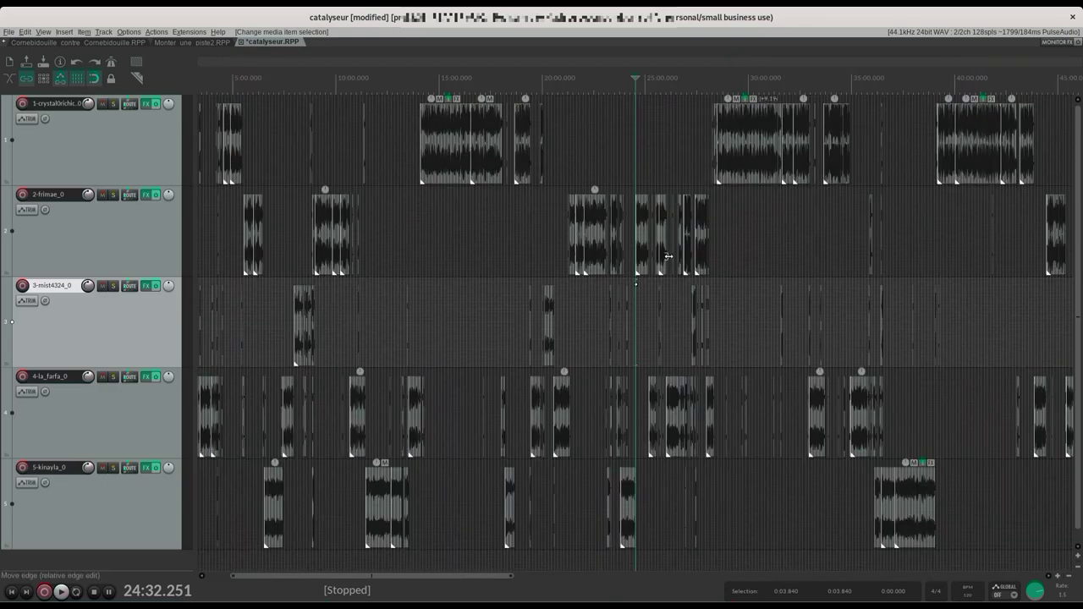
left_click(567, 244)
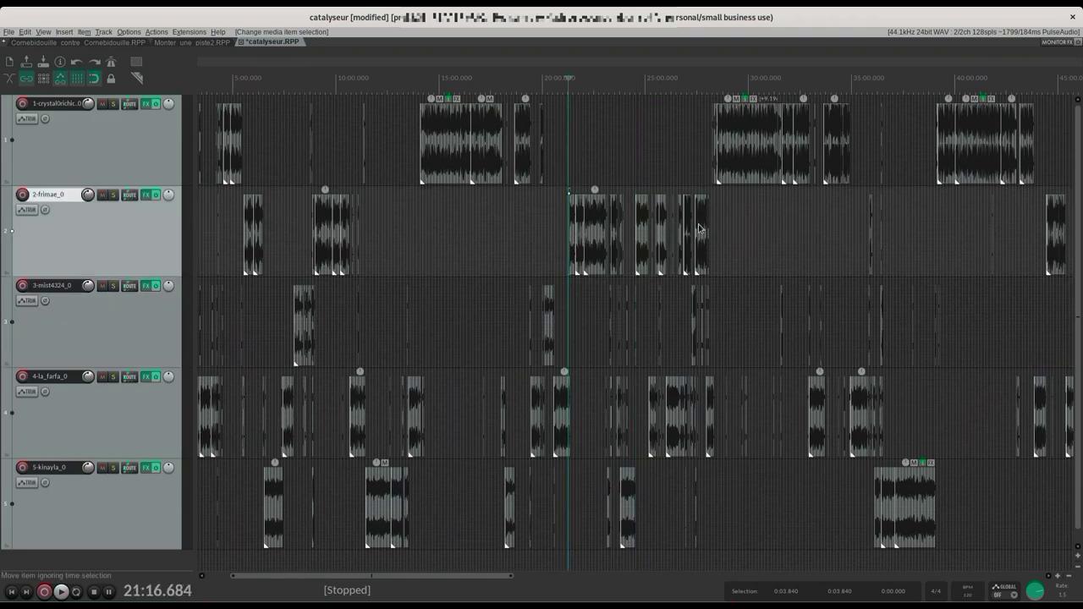
scroll(699, 229, "up", 3)
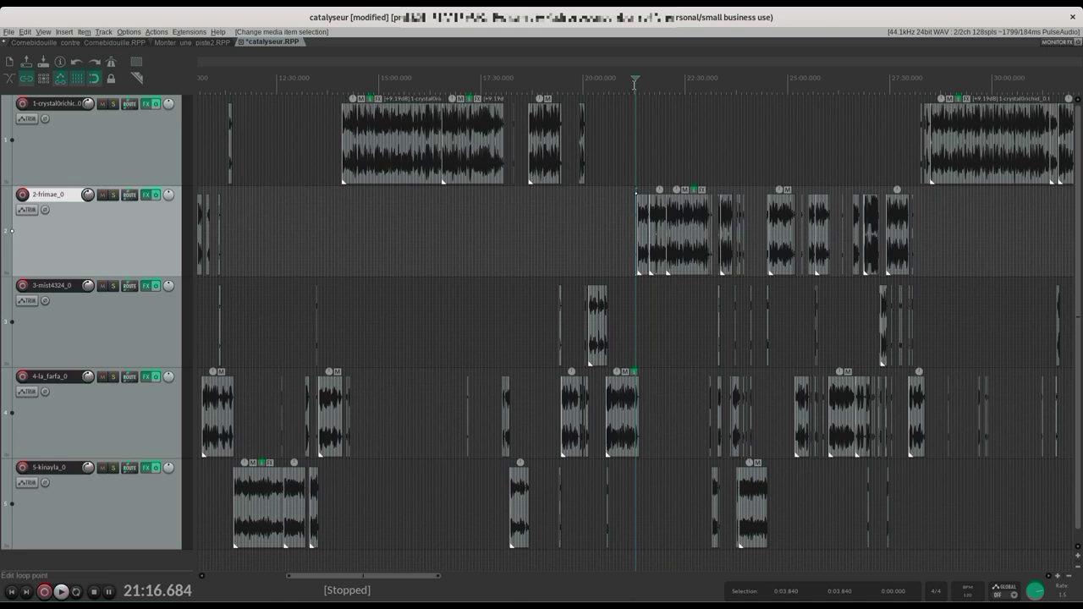
left_click_drag(635, 83, 915, 95)
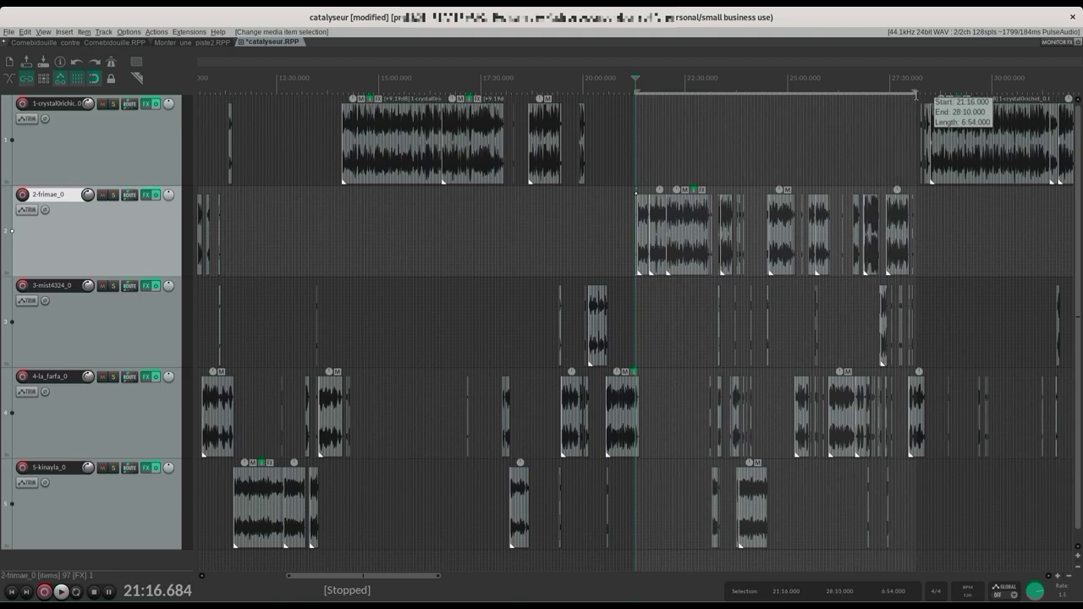
left_click_drag(915, 95, 900, 101)
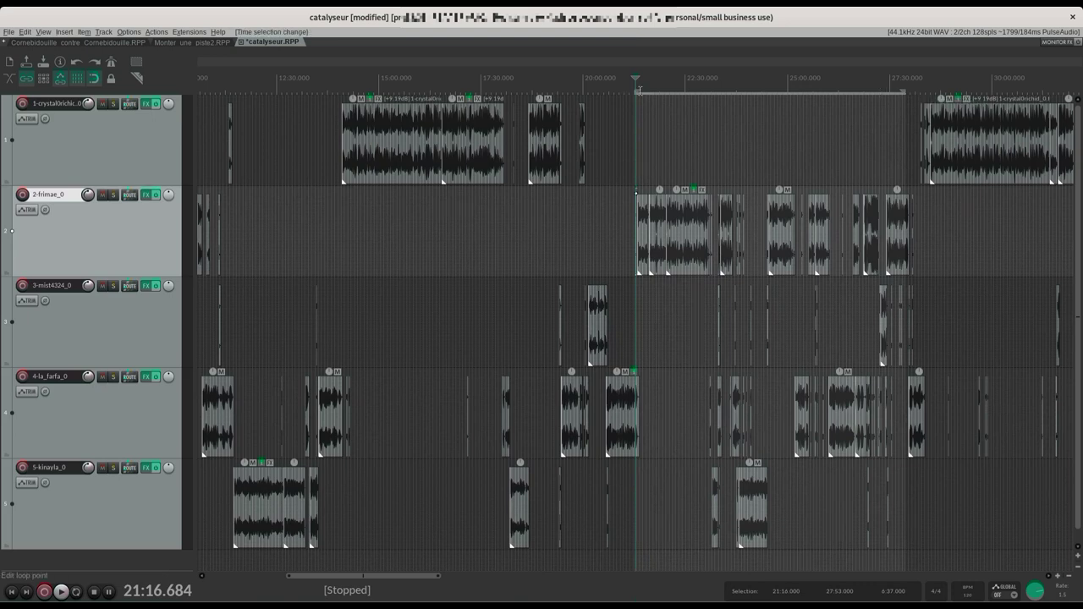
Step: Create a region from the time selection and name it "Intervention a deplacer"
right_click(883, 91)
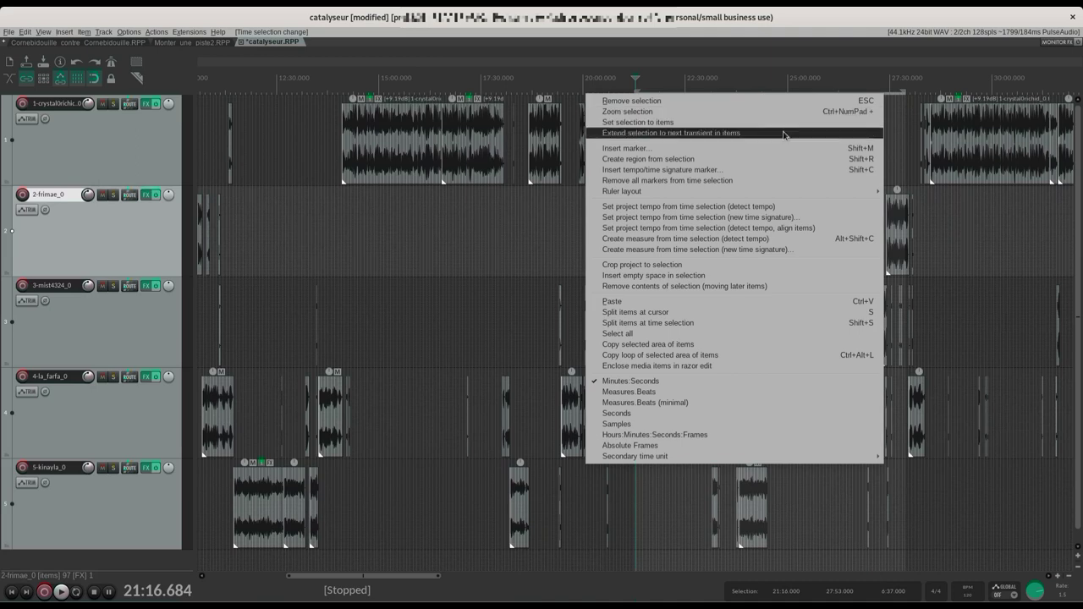
left_click(716, 160)
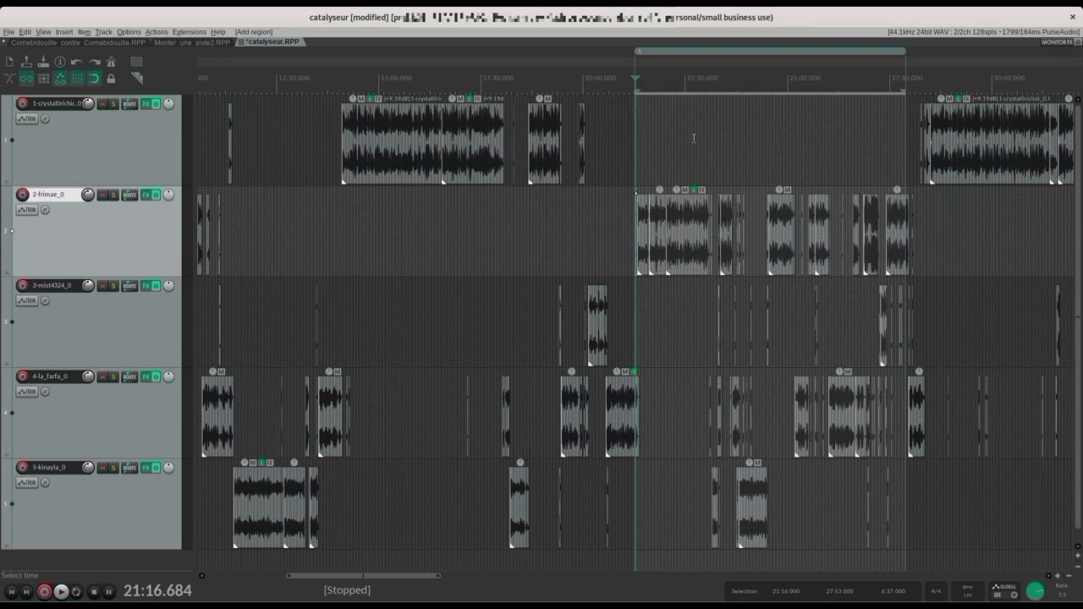
right_click(667, 53)
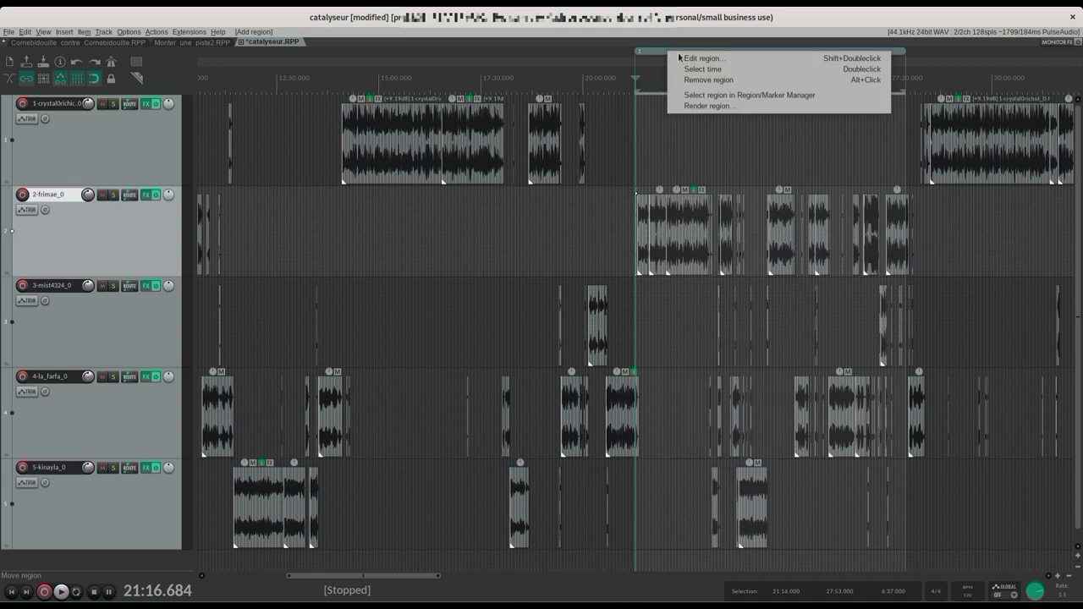
left_click(685, 59)
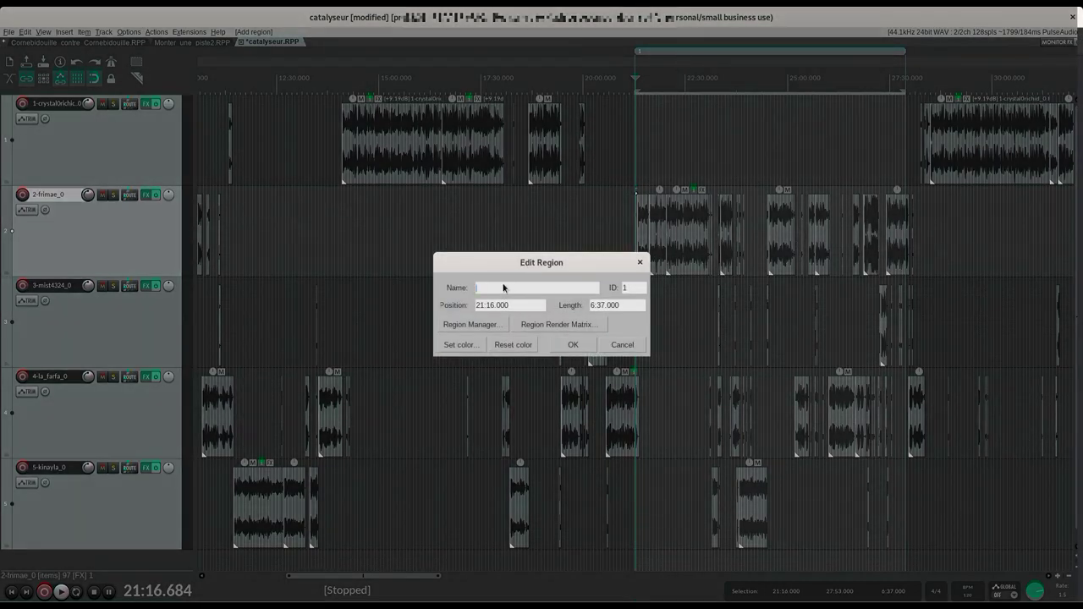
type("Interventi")
type("on a Refrain")
key("Return")
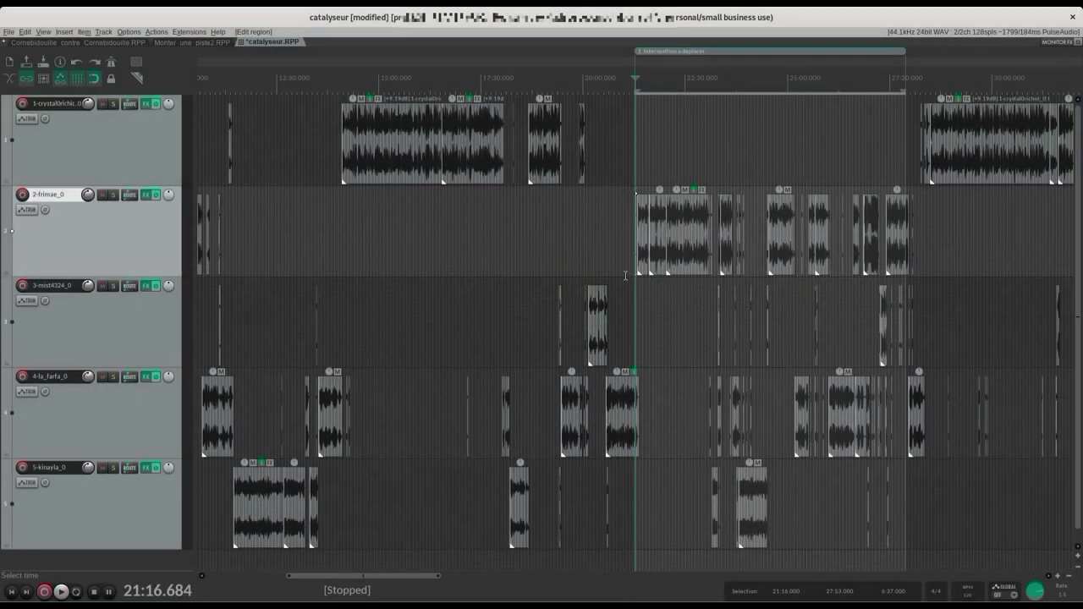
Step: Place the edit cursor at 43:50.632, between the end of the track 1 item and the start of the track 4 item
scroll(626, 275, "down", 5)
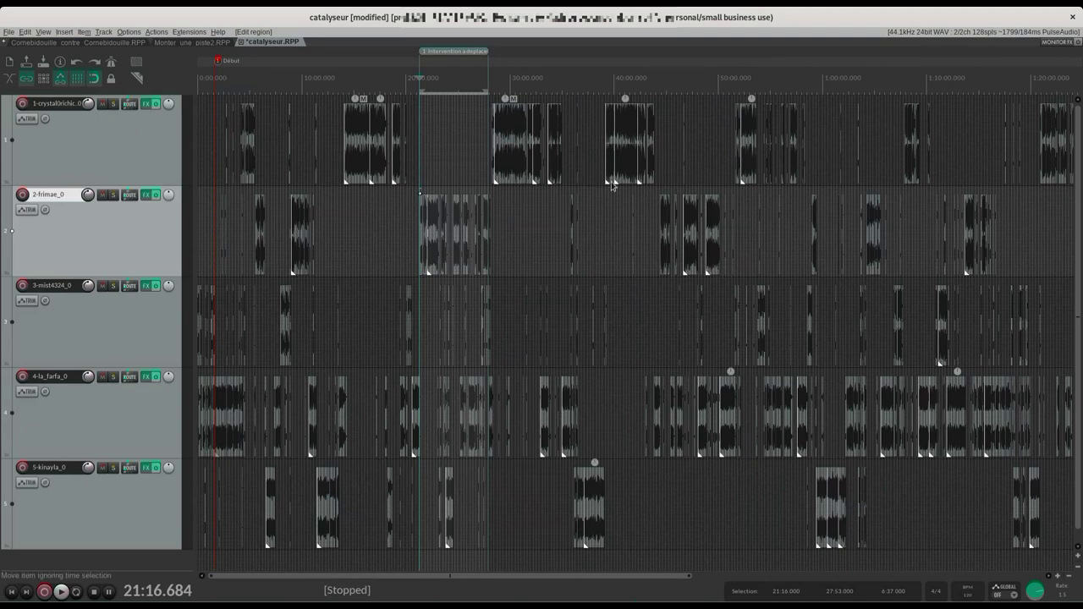
left_click(655, 220)
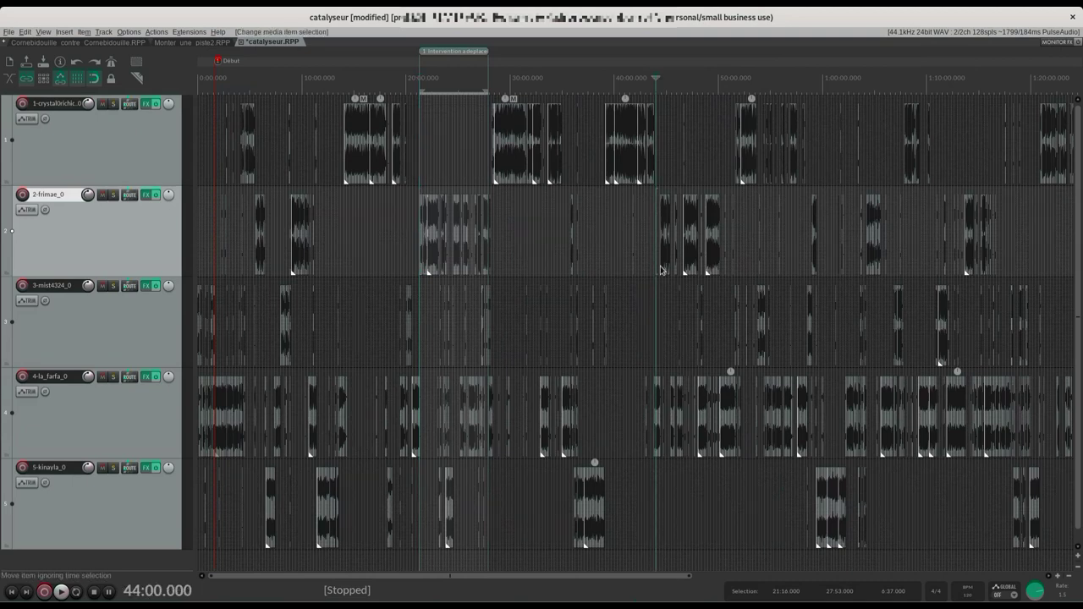
scroll(658, 264, "up", 8)
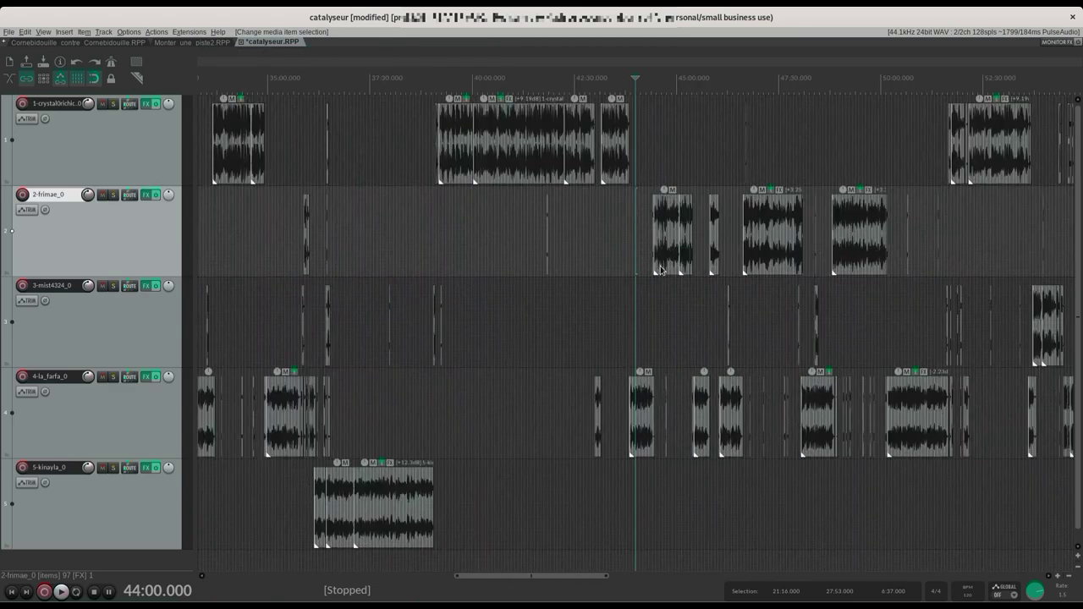
left_click(613, 214)
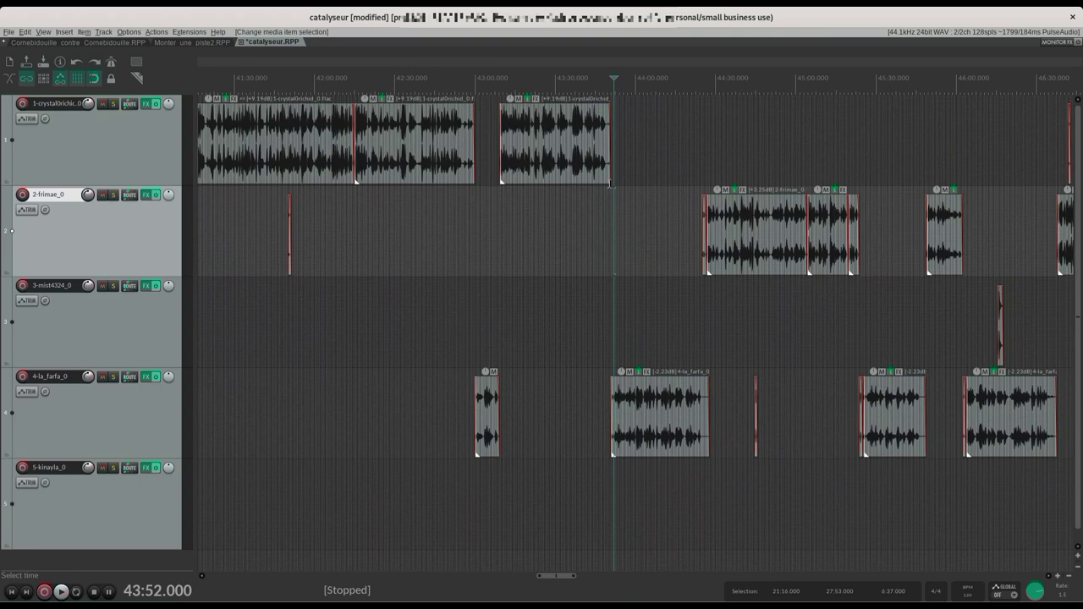
left_click(609, 238)
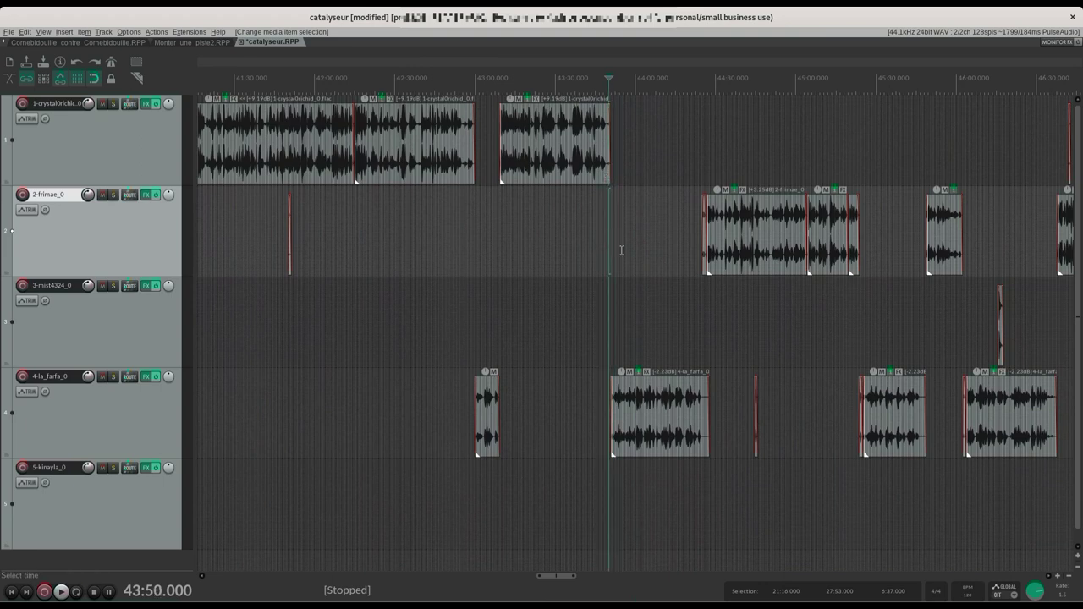
key("Right")
key("Right")
key("Right")
key("Right")
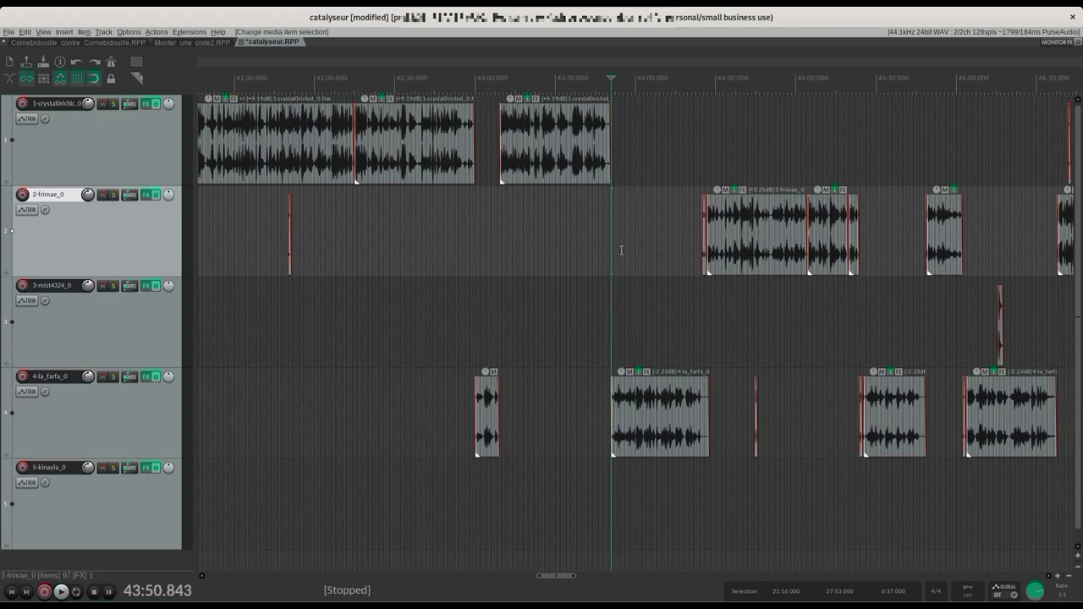
key("Left")
Step: Add a marker named "cible" at 43:50.632
scroll(602, 250, "down", 10)
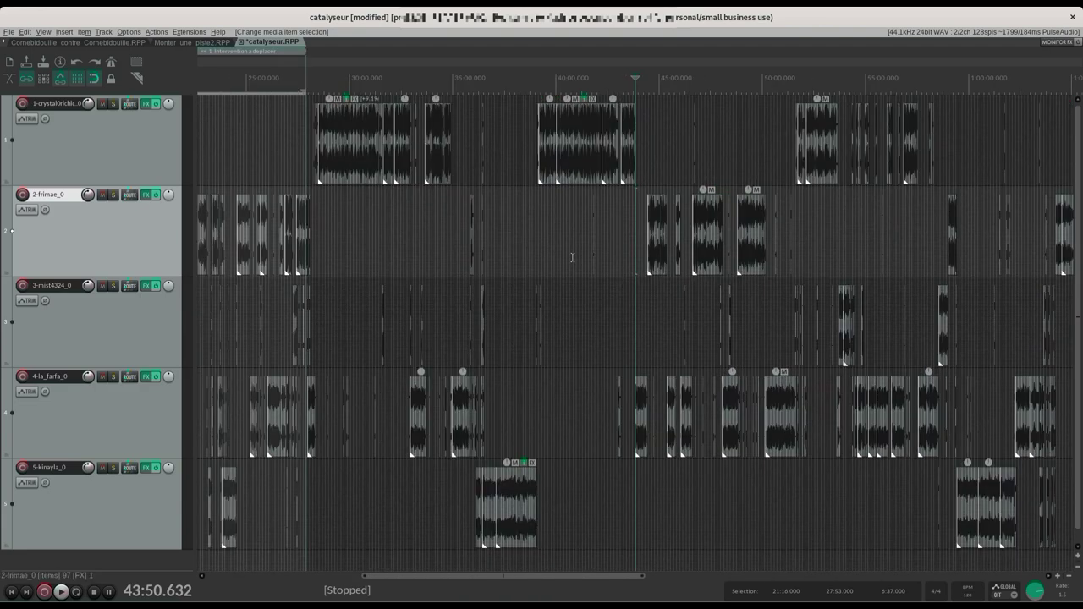
key("shift+m")
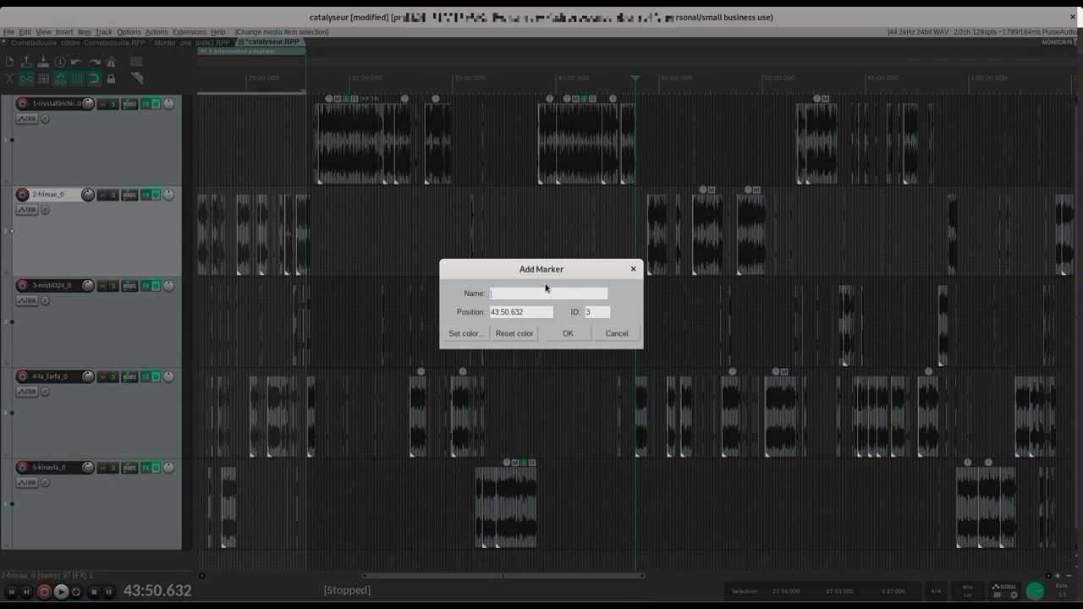
type("cible")
key("Return")
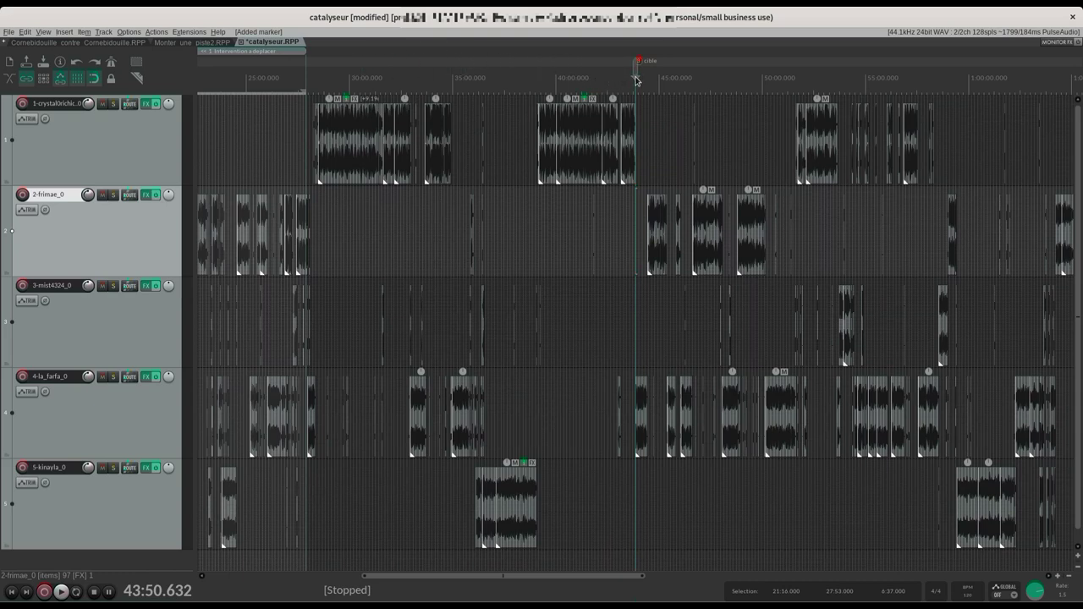
Step: Try to move the "Intervention a deplacer" region with its contents to the "cible" marker and inspect the junction
left_click_drag(636, 80, 634, 79)
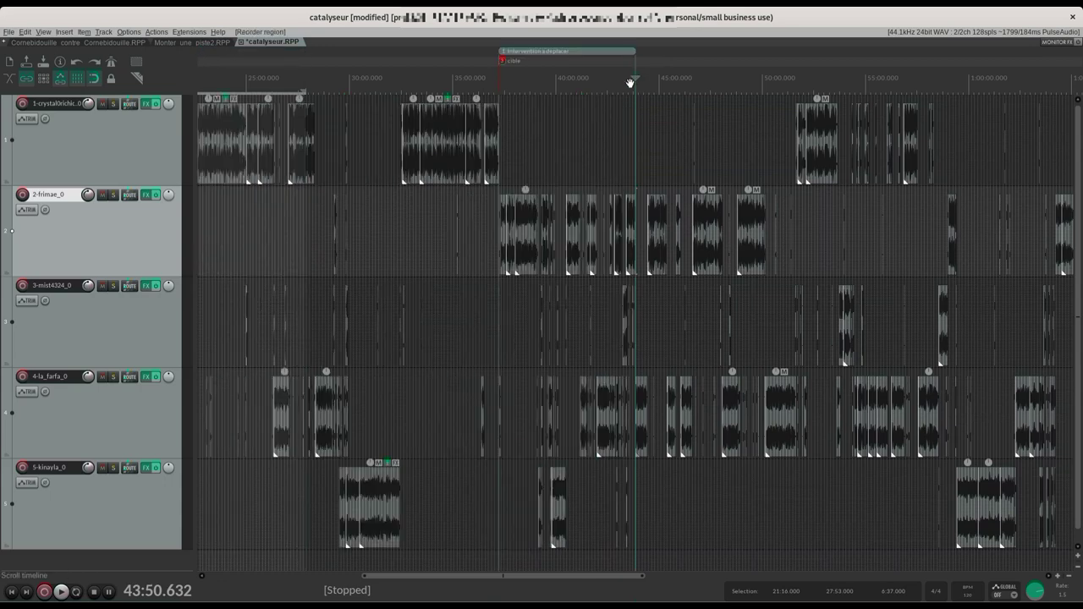
scroll(487, 174, "up", 5)
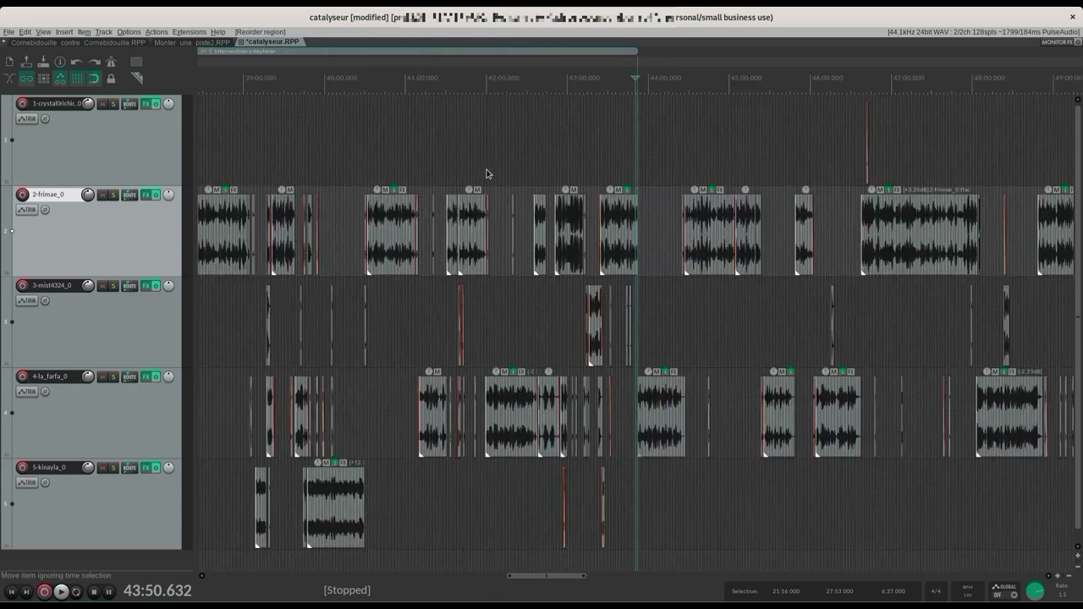
scroll(486, 174, "down", 3)
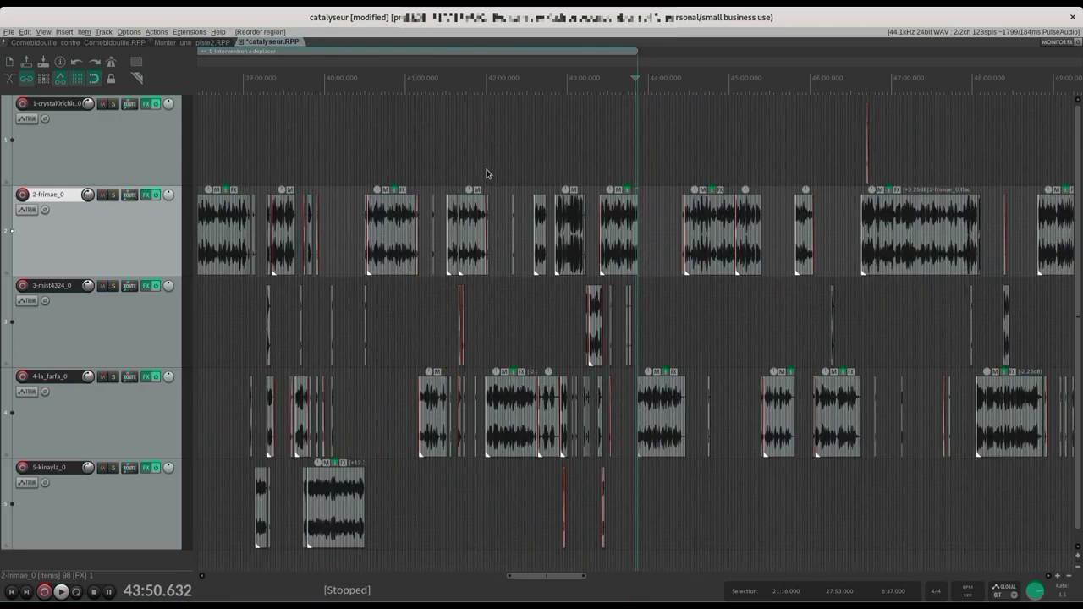
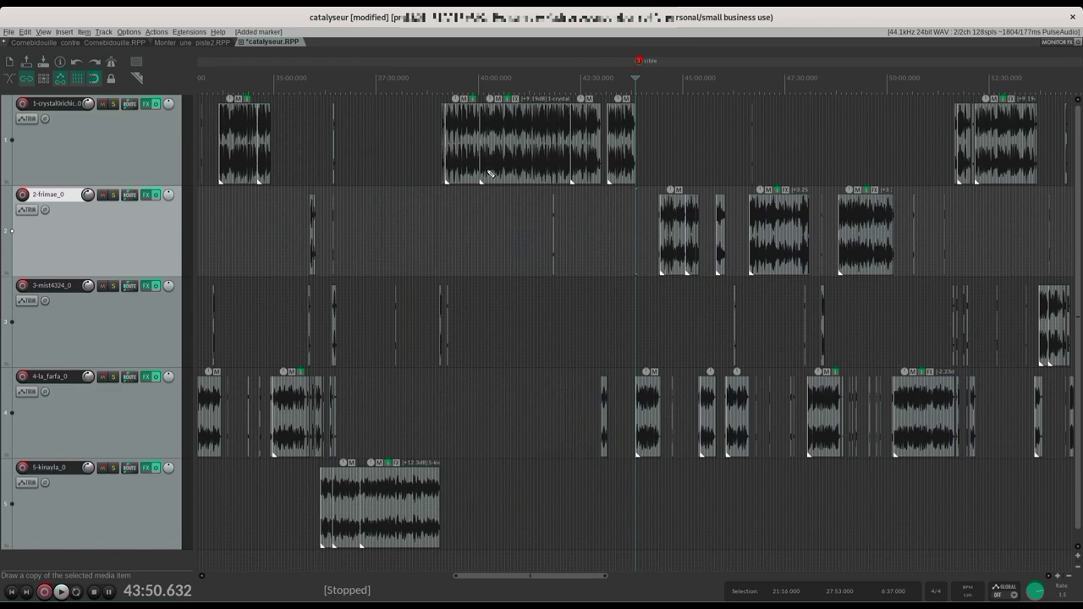
Step: Undo the added "cible" marker and the added region, and clear the time selection
left_click(489, 173)
scroll(489, 174, "down", 6)
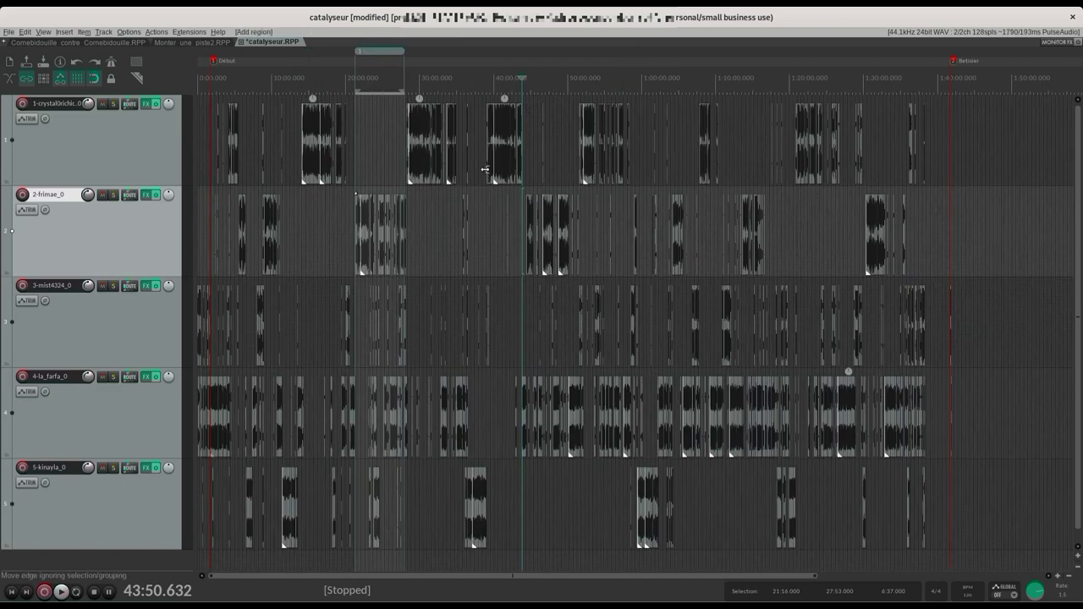
key("Escape")
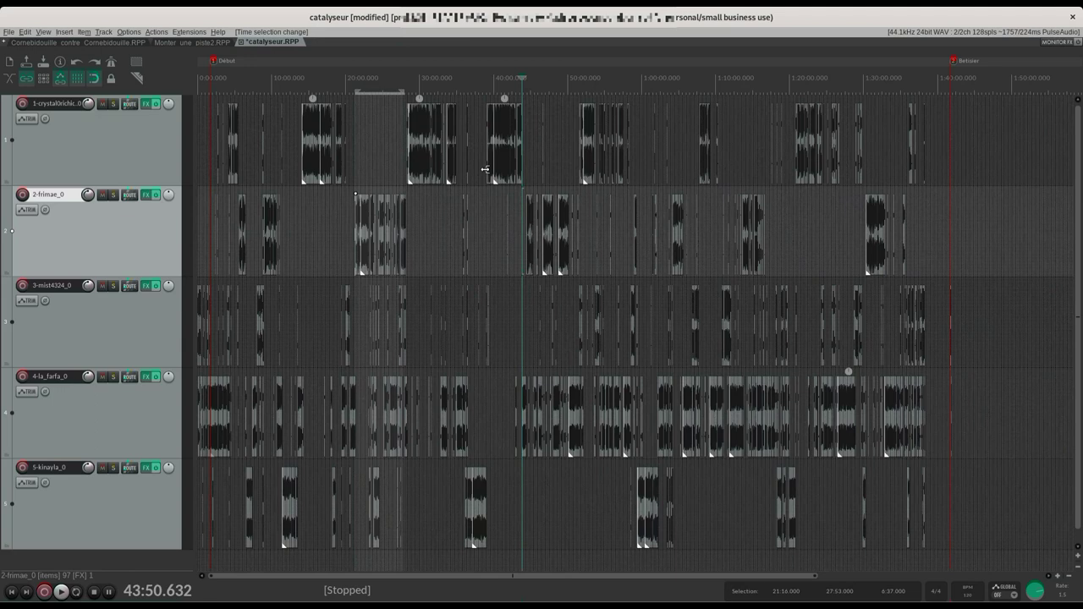
left_click(484, 170)
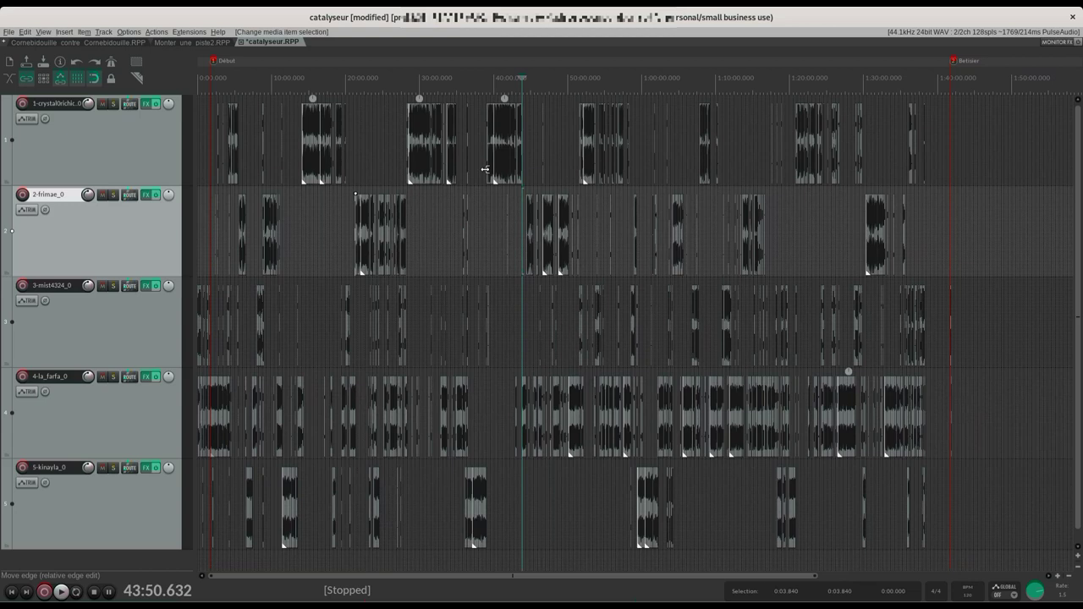
Step: Save the project and enable ripple editing for all tracks
key("ctrl+s")
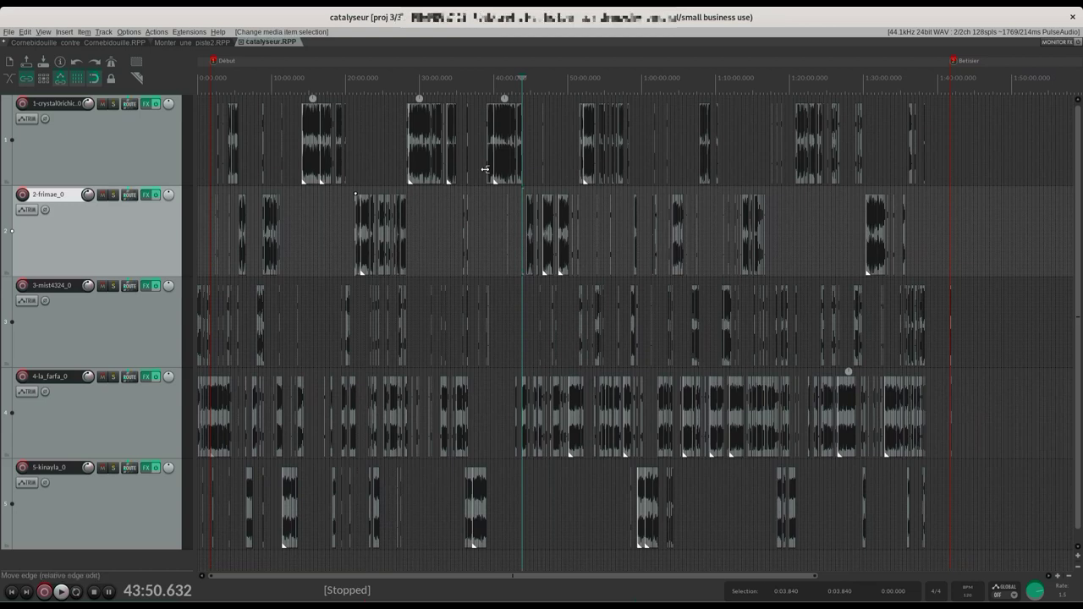
left_click(7, 33)
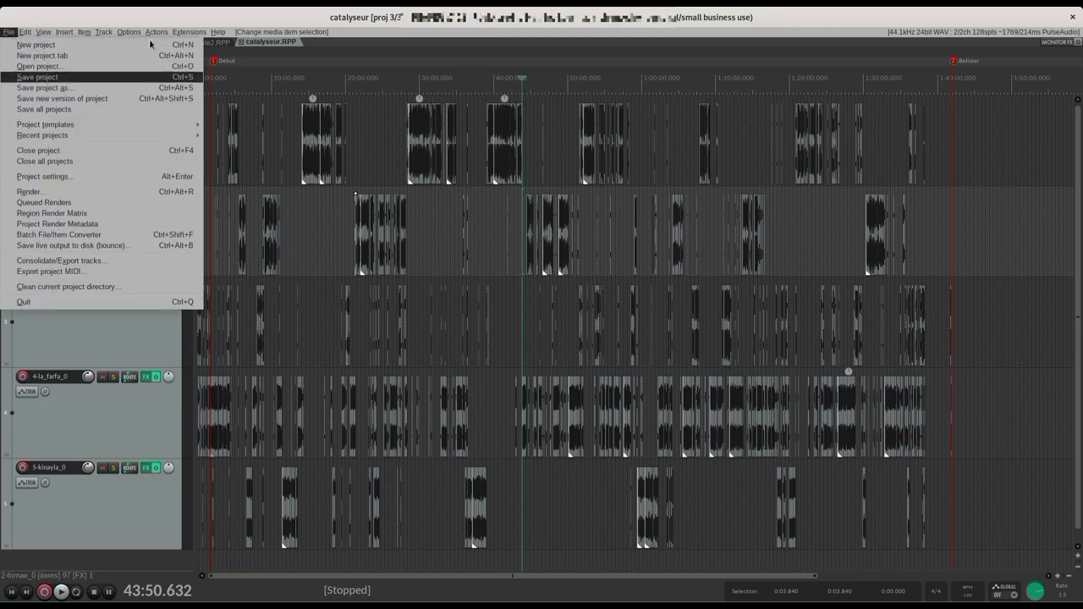
mouse_move(217, 31)
left_click(299, 24)
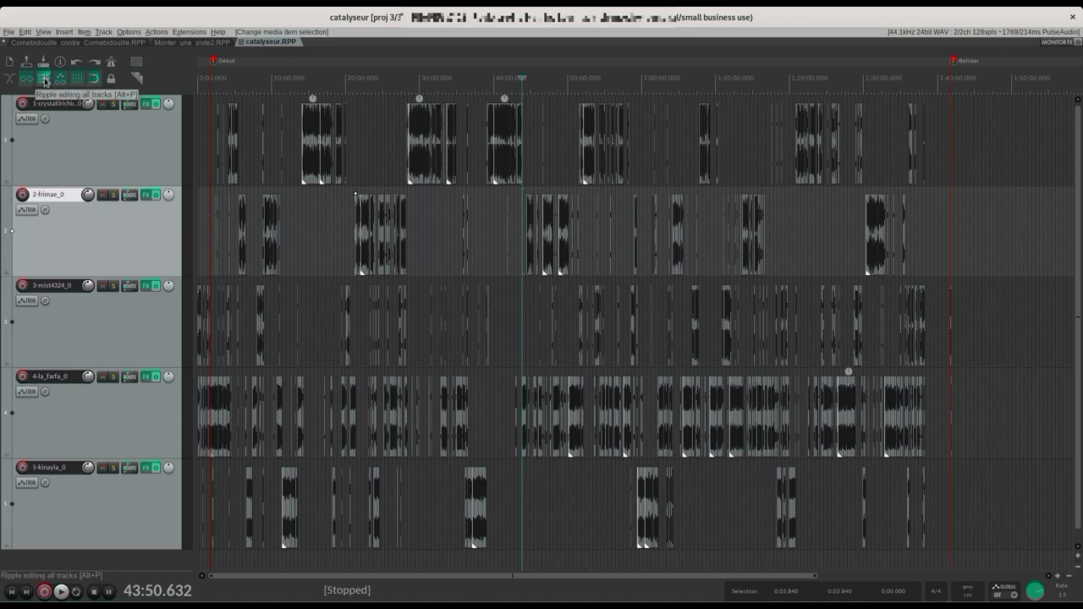
Step: Listen to passages near the end of the recording, including from 1:36:45.815, to find where the content should end
left_click(807, 483)
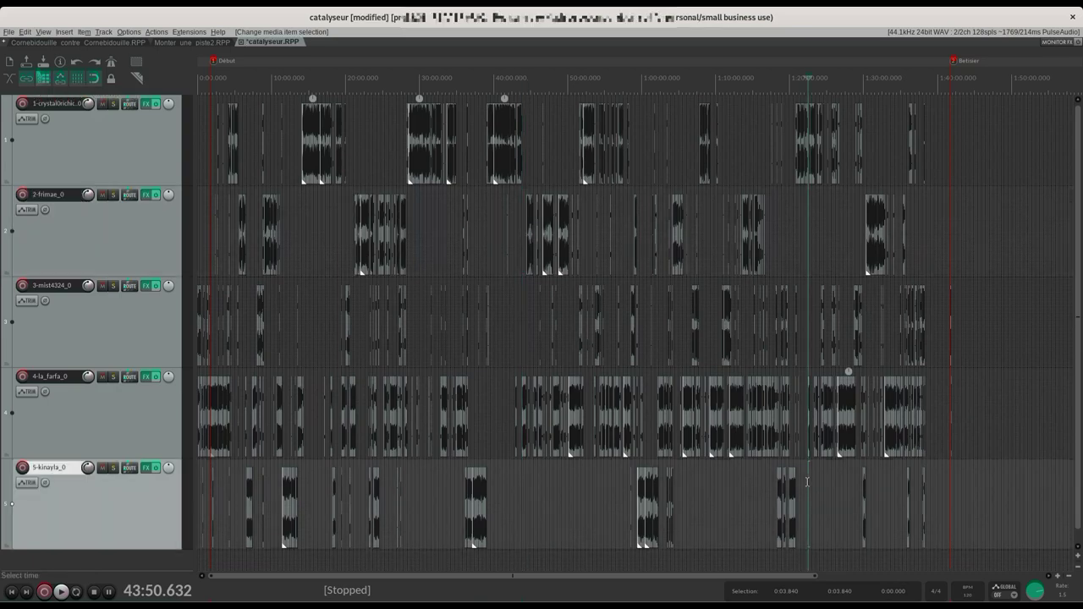
key("space")
scroll(807, 482, "up", 5)
left_click(499, 494)
scroll(512, 494, "up", 3)
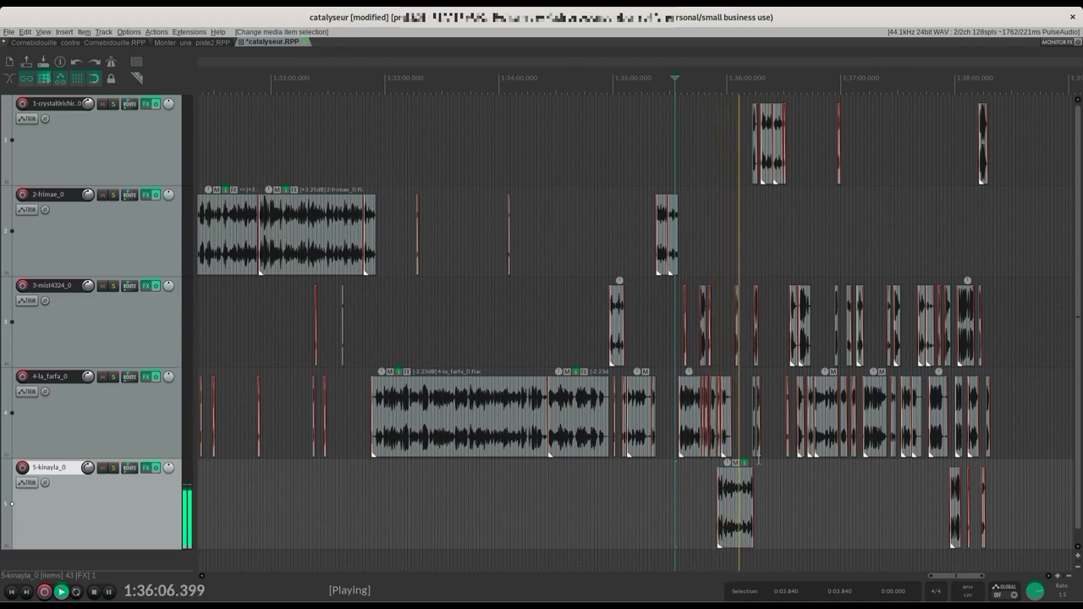
left_click(814, 422)
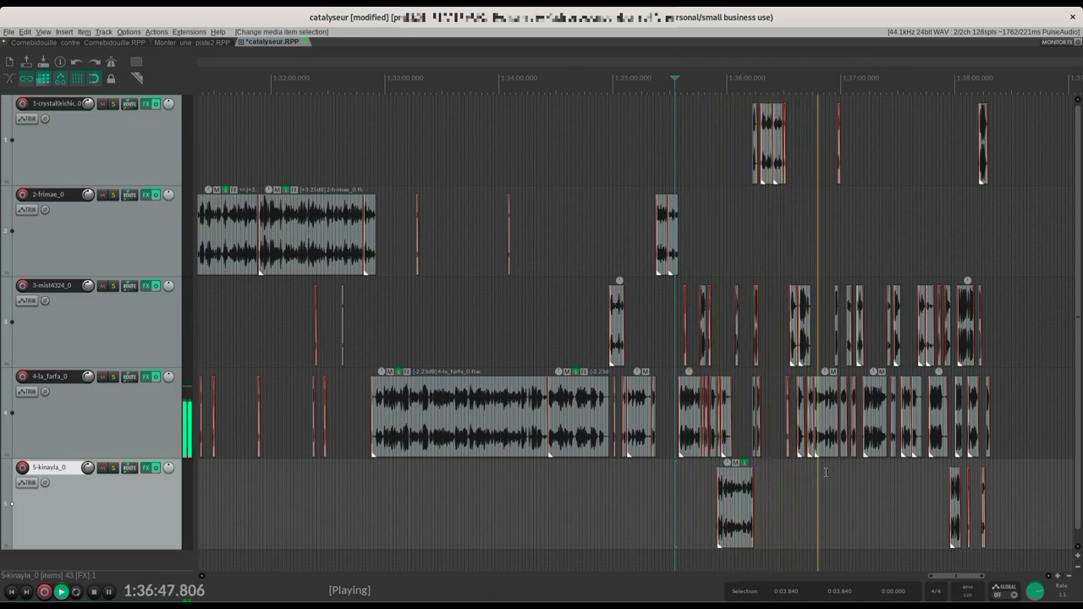
key("space")
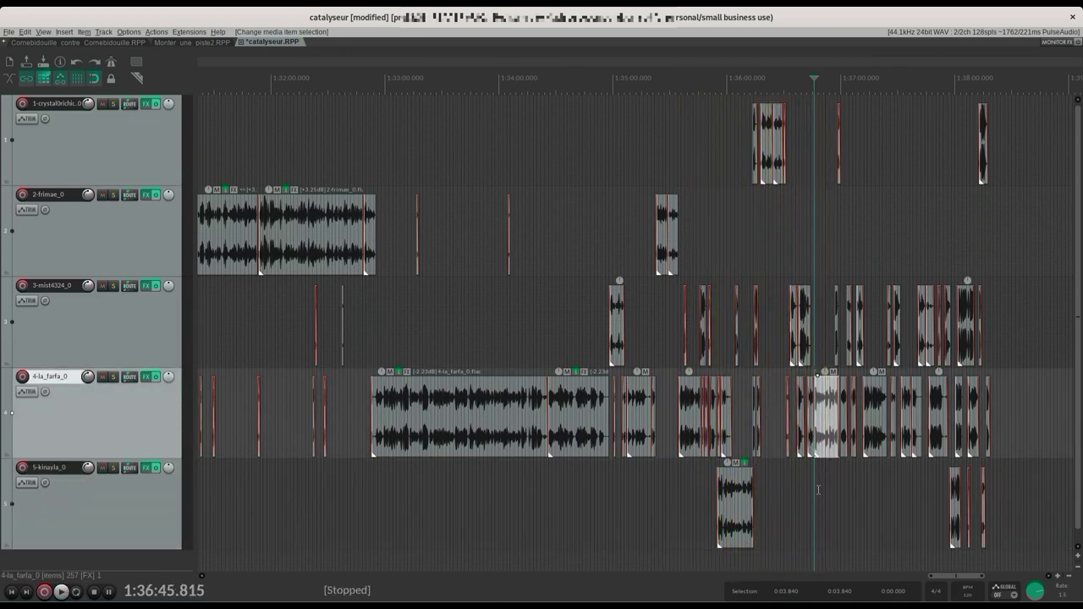
key("space")
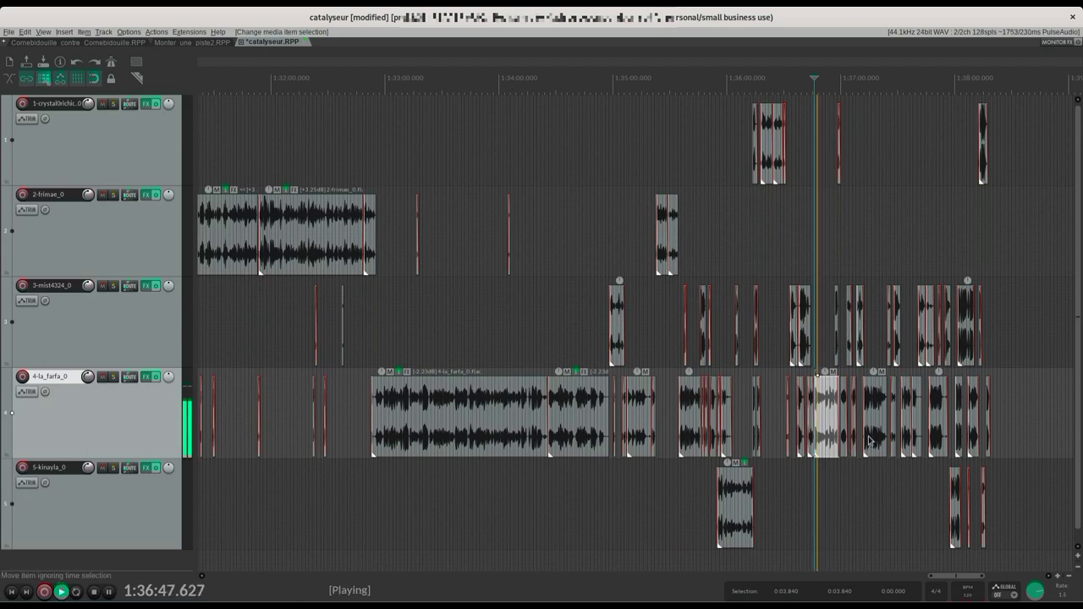
scroll(868, 439, "up", 4)
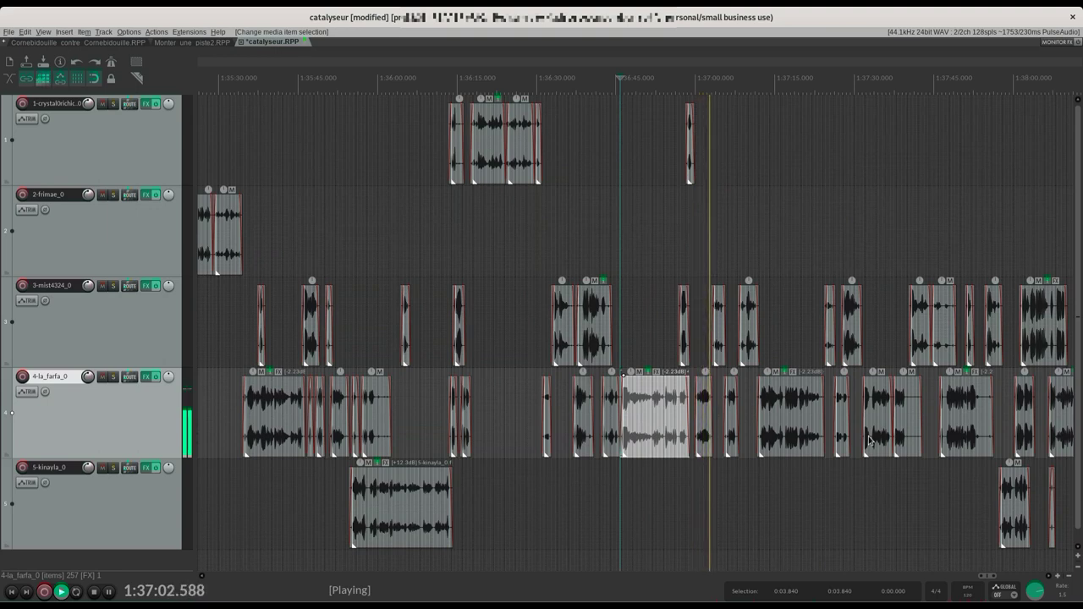
key("space")
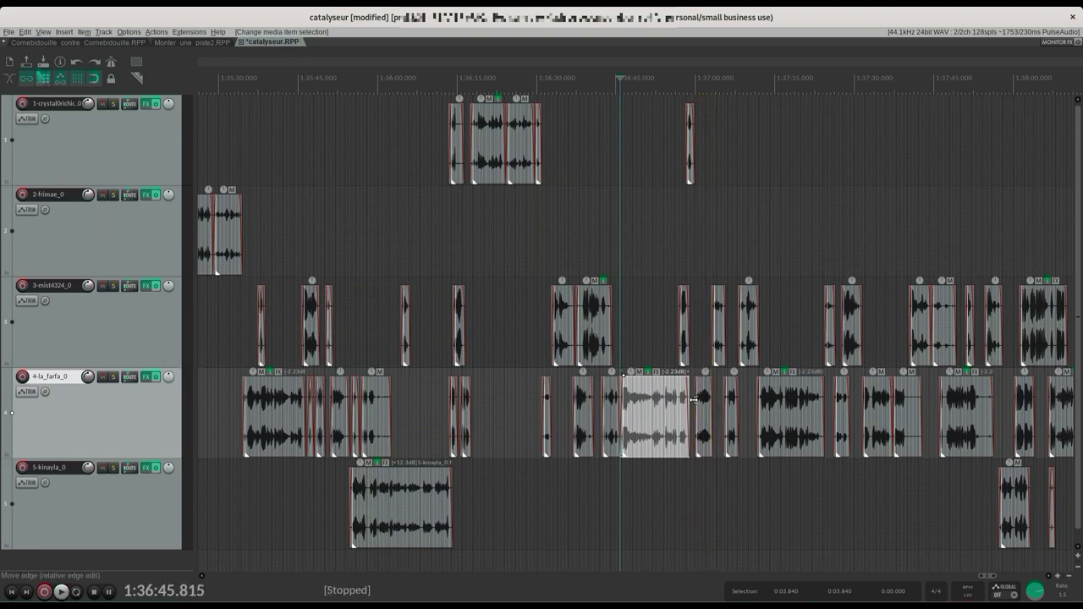
Step: Add a marker named "Fin" at 1:36:59.805, at the gap between two track 4 items
left_click(693, 399)
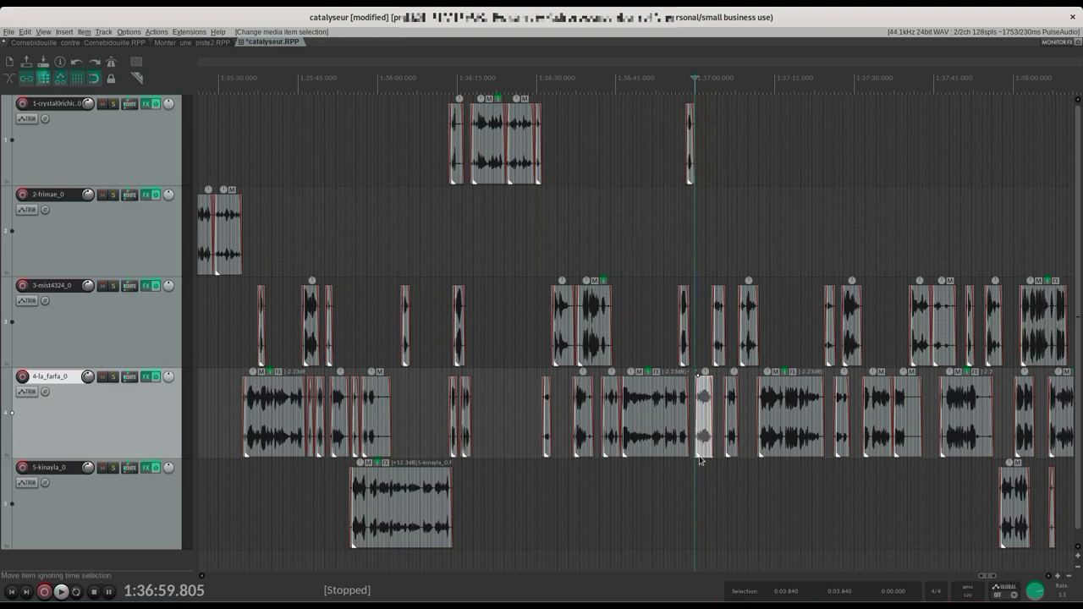
key("shift+m")
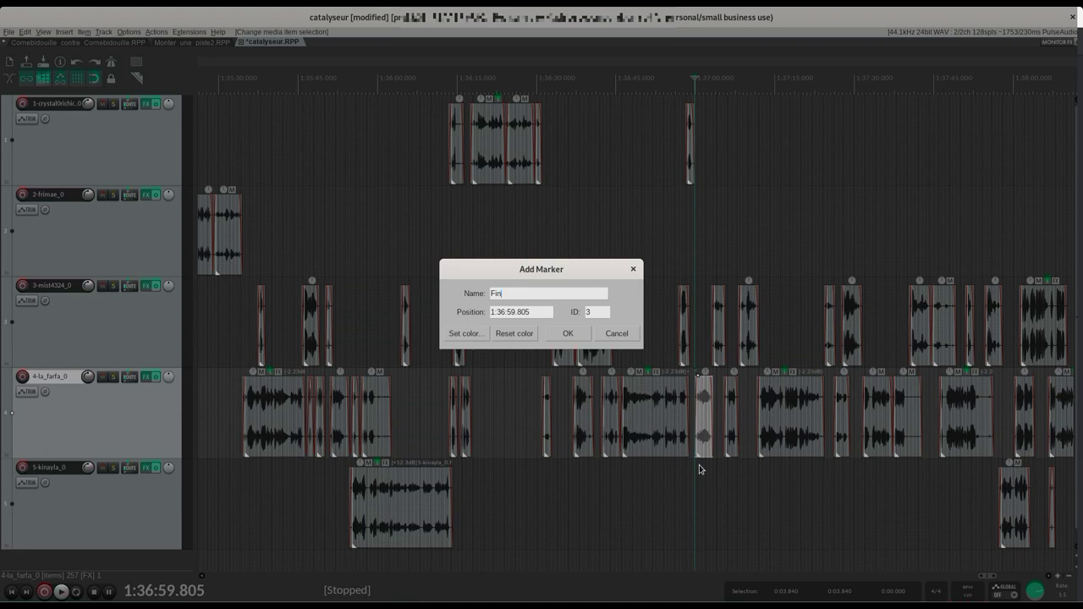
key("Return")
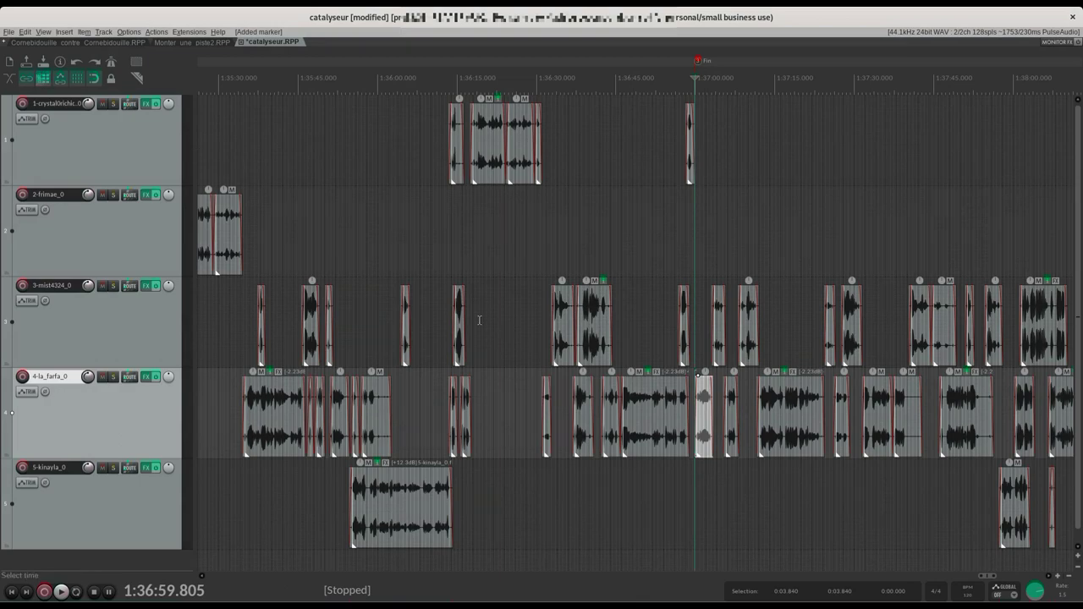
Step: Return to the "Début" marker near the beginning of the project and listen from 1:38.878
scroll(479, 319, "down", 8)
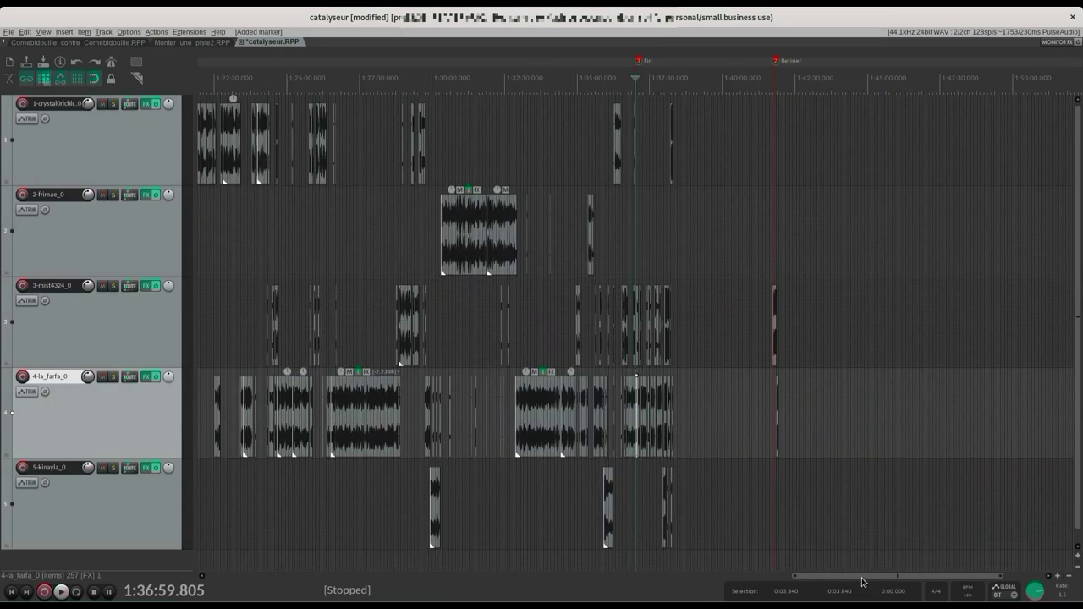
mouse_move(863, 582)
left_mouse_down()
mouse_move(385, 582)
mouse_move(142, 519)
left_mouse_up()
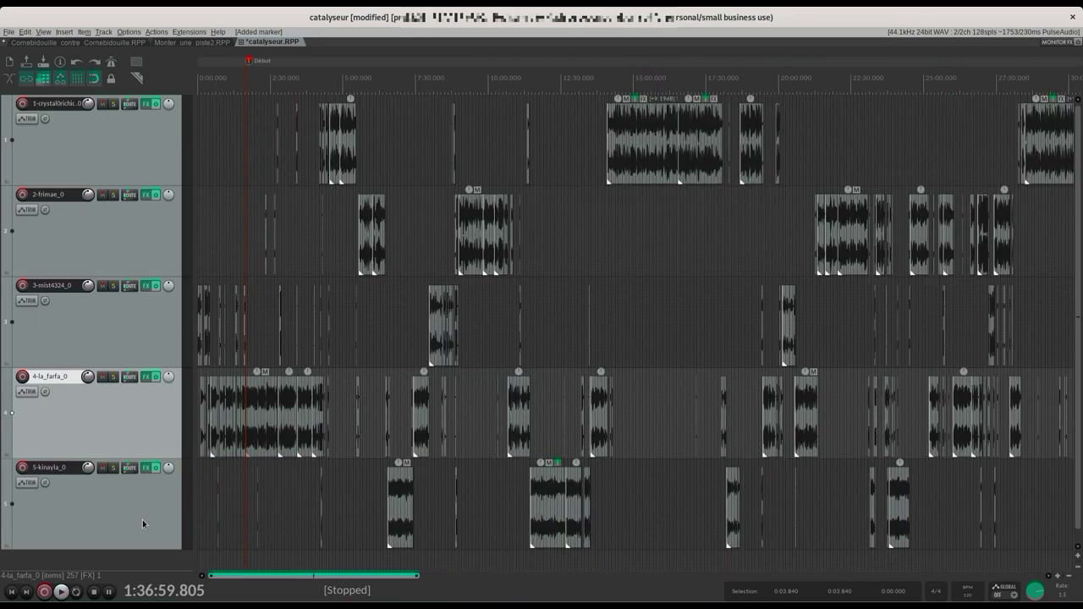
left_click(247, 414)
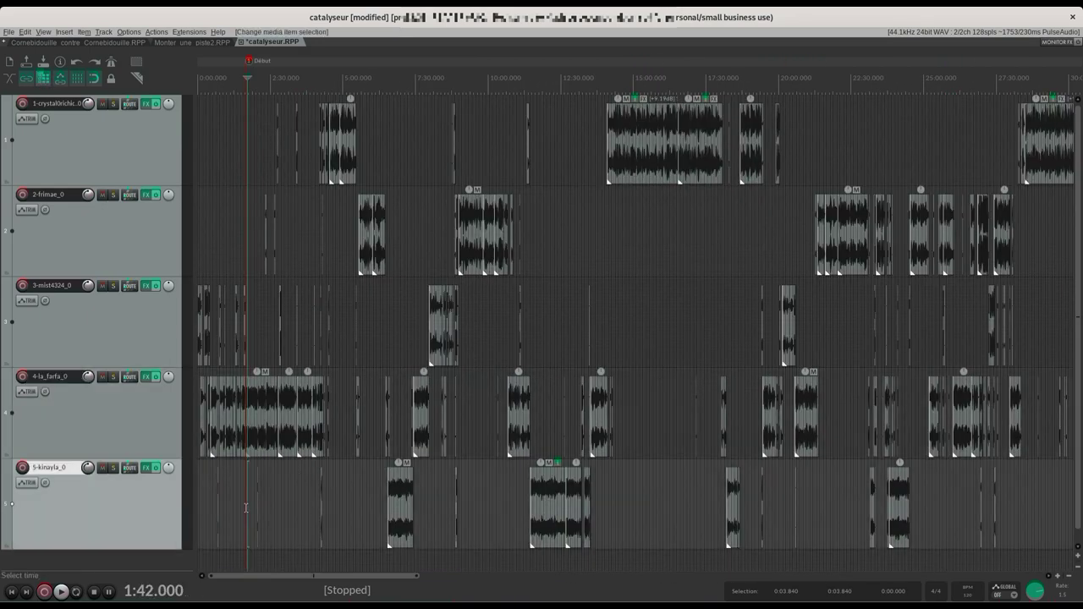
scroll(739, 437, "up", 10)
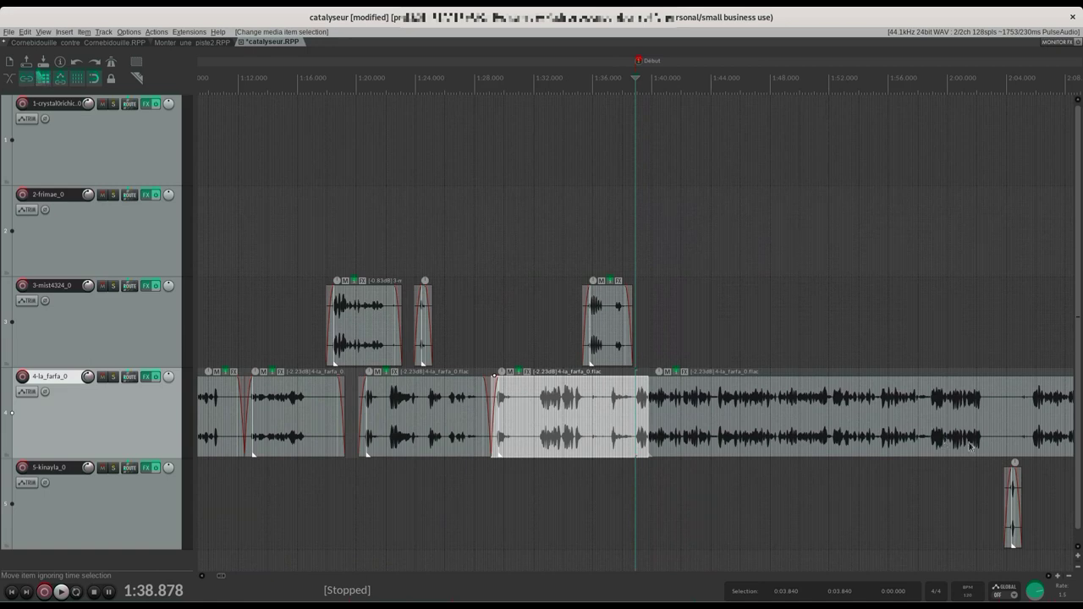
key("space")
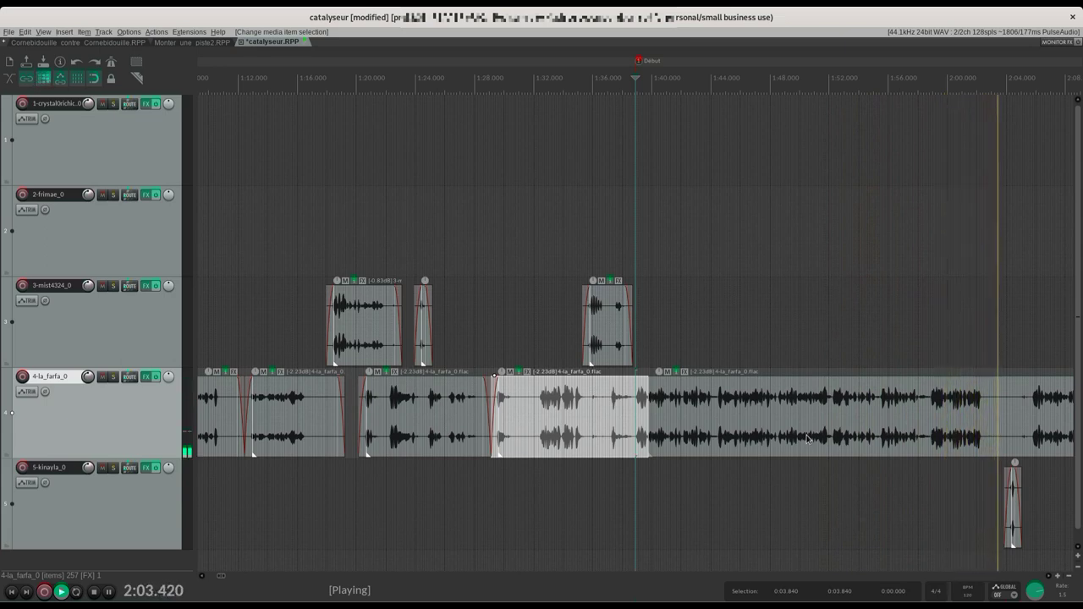
key("space")
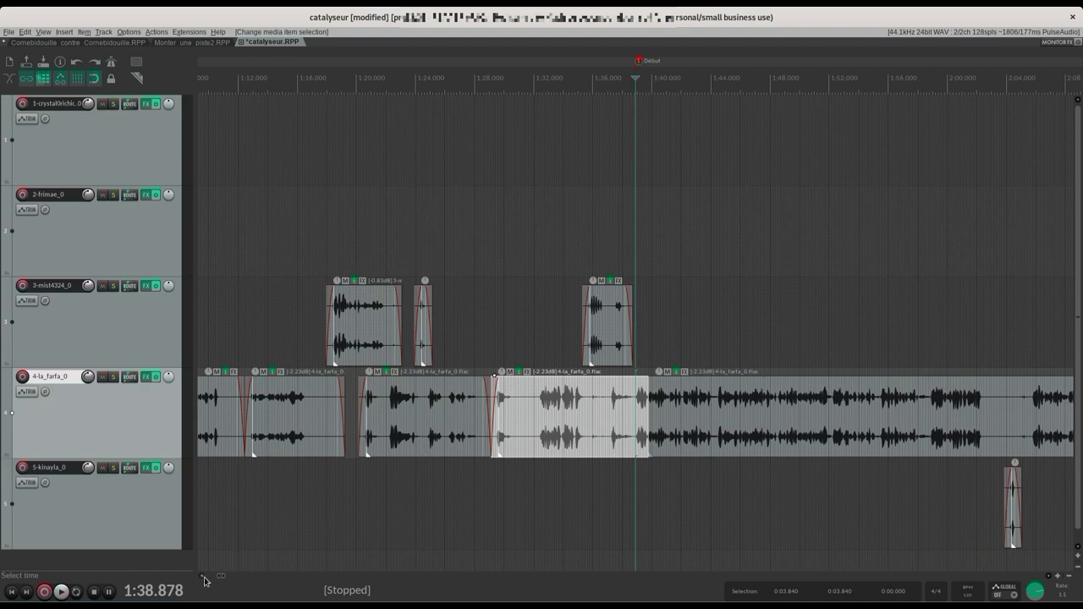
Step: Listen to the track 4 speech that precedes the "Début" marker, starting from the item junction at 0:58.726
scroll(203, 580, "left", 3)
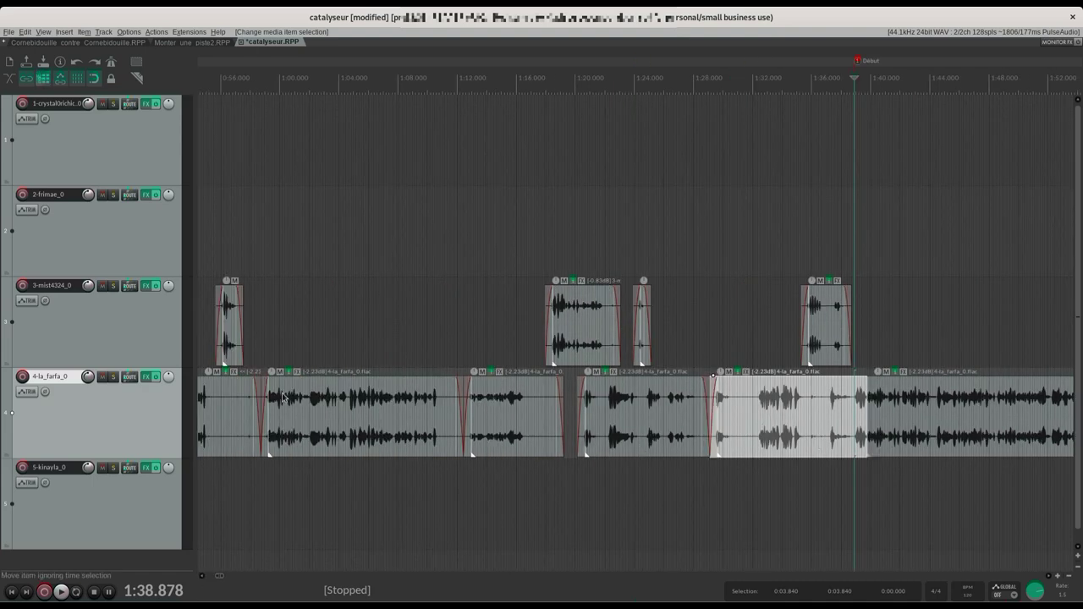
left_click(259, 379)
key("space")
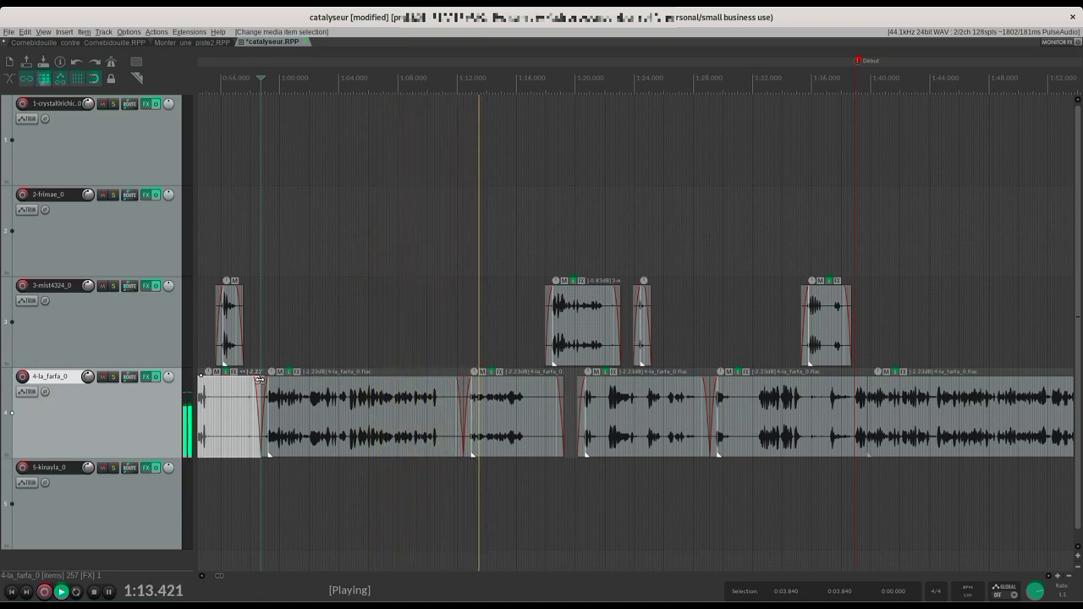
key("space")
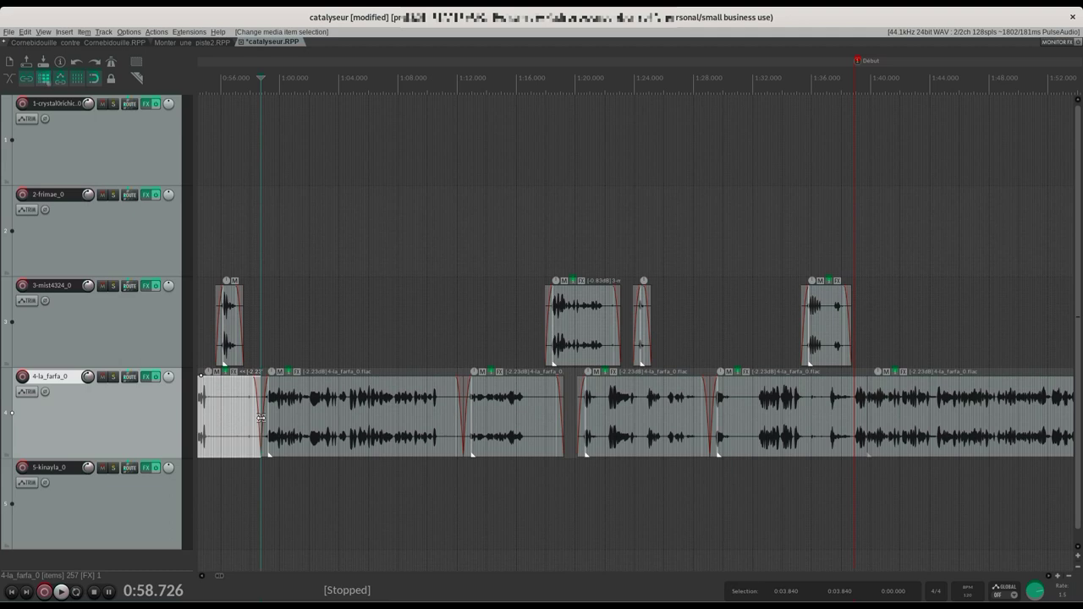
key("space")
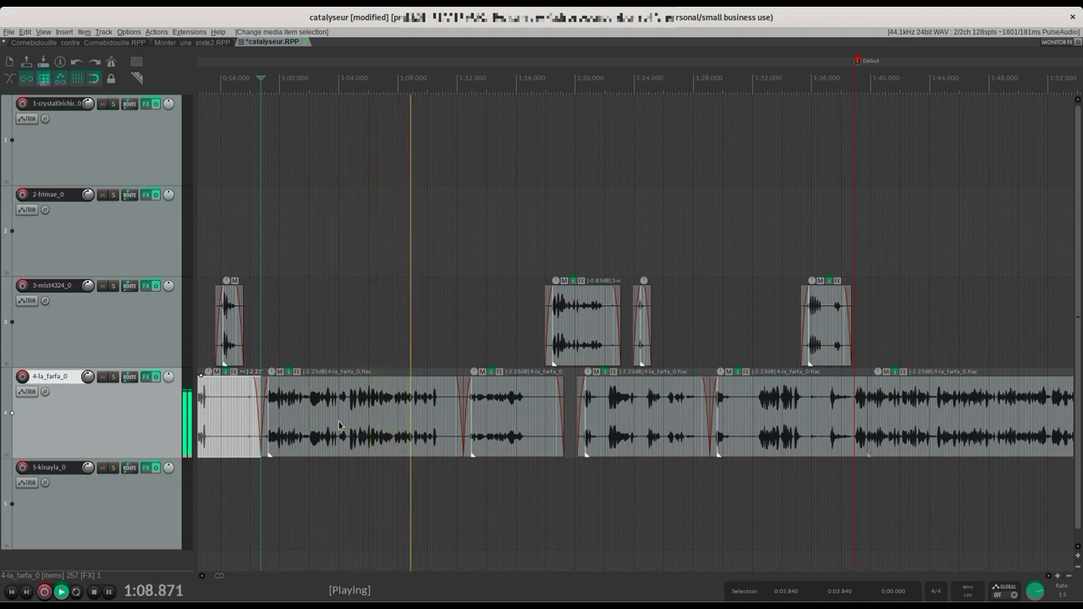
key("space")
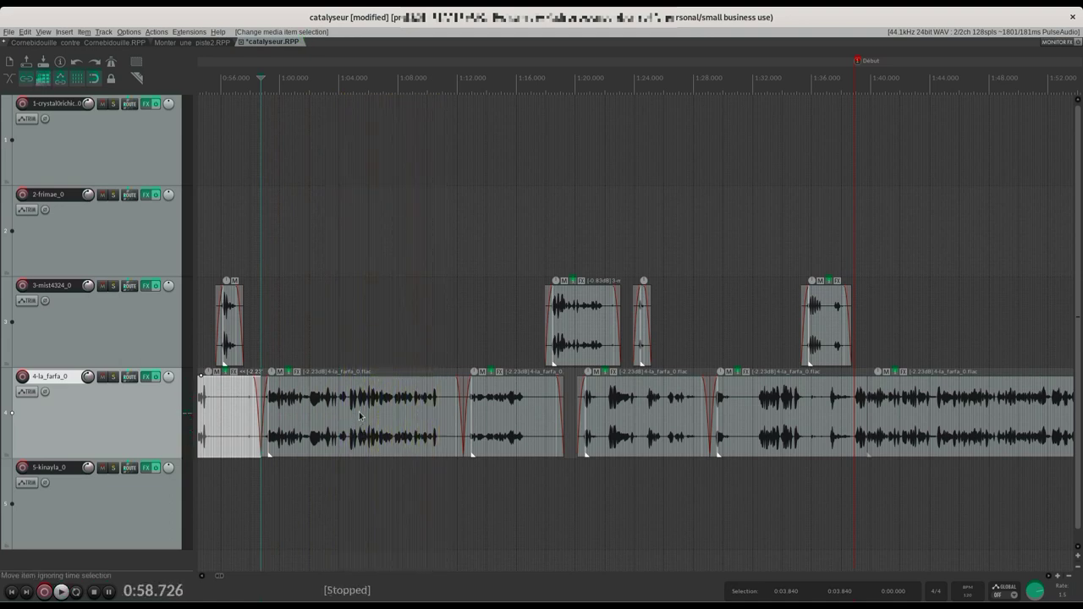
Step: Locate the phrase break by ear in the track 4 item and split the item at 1:06.187
left_click(366, 405)
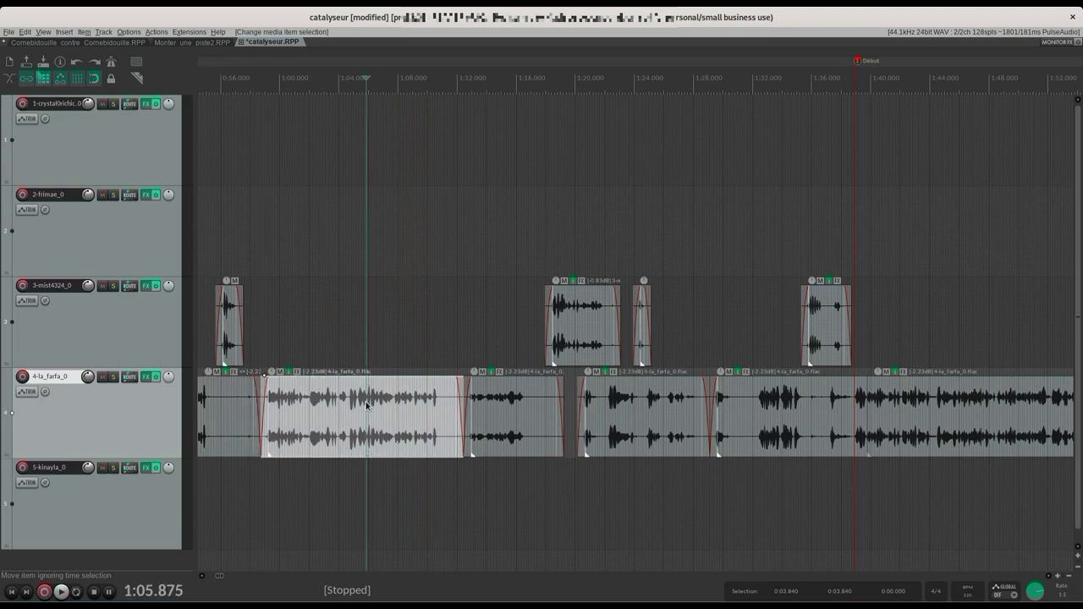
scroll(366, 406, "up", 5)
key("space")
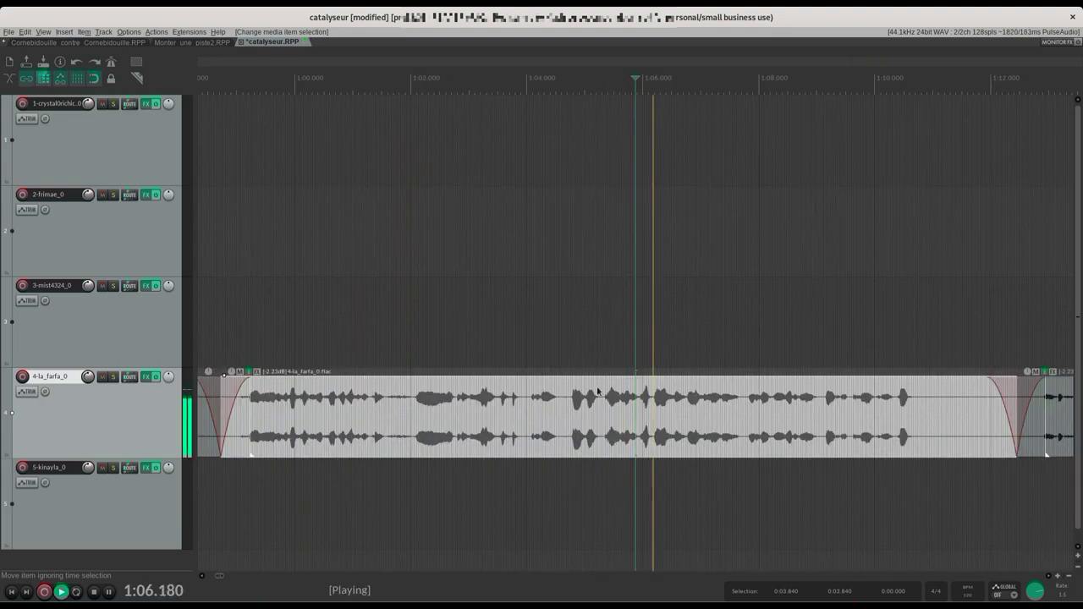
key("space")
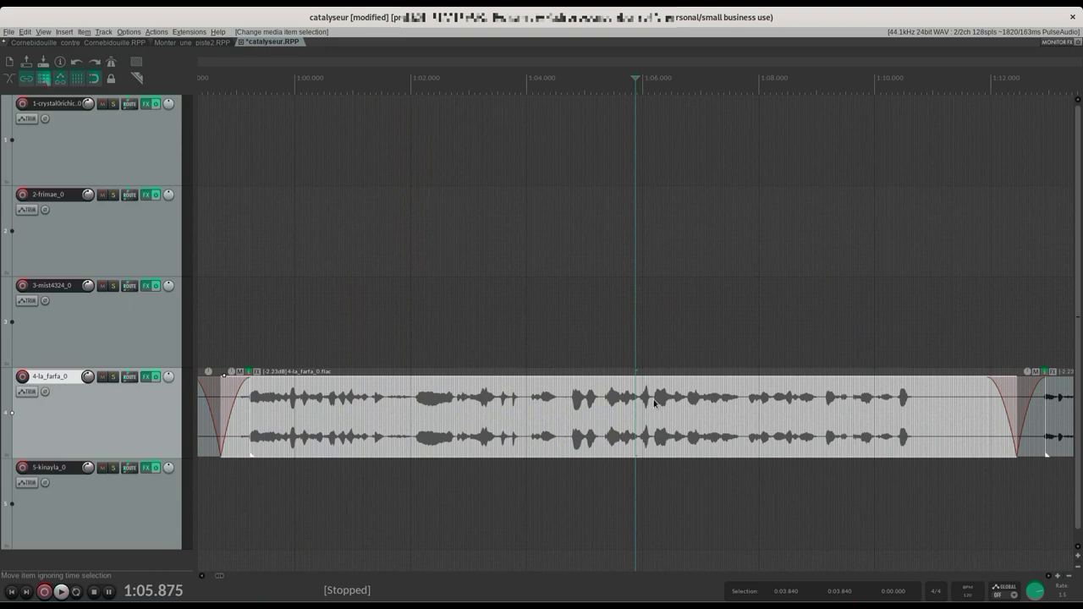
left_click(653, 404)
key("space")
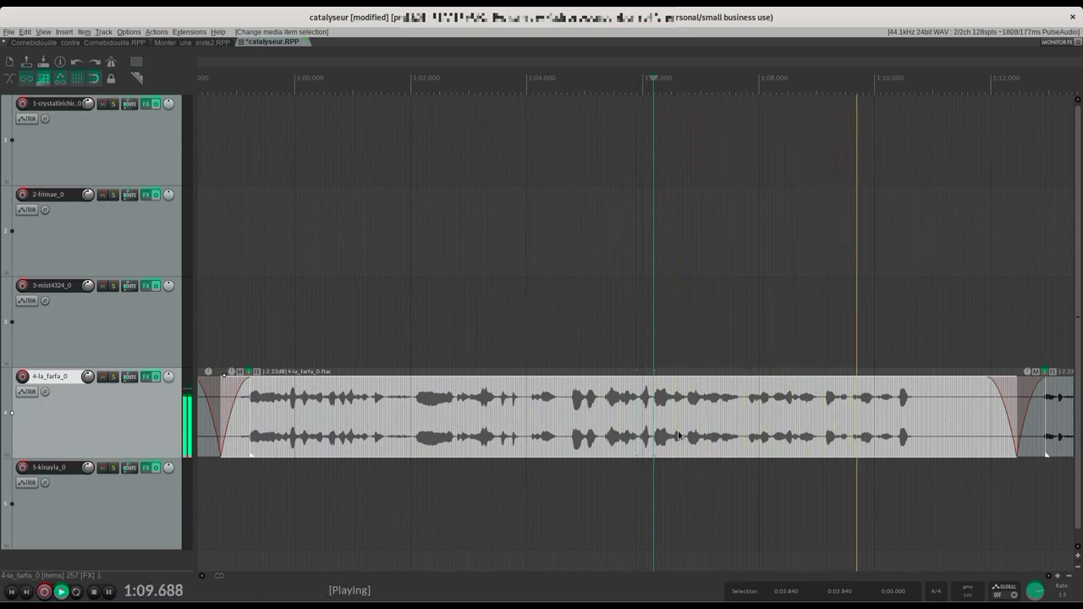
key("space")
key("s")
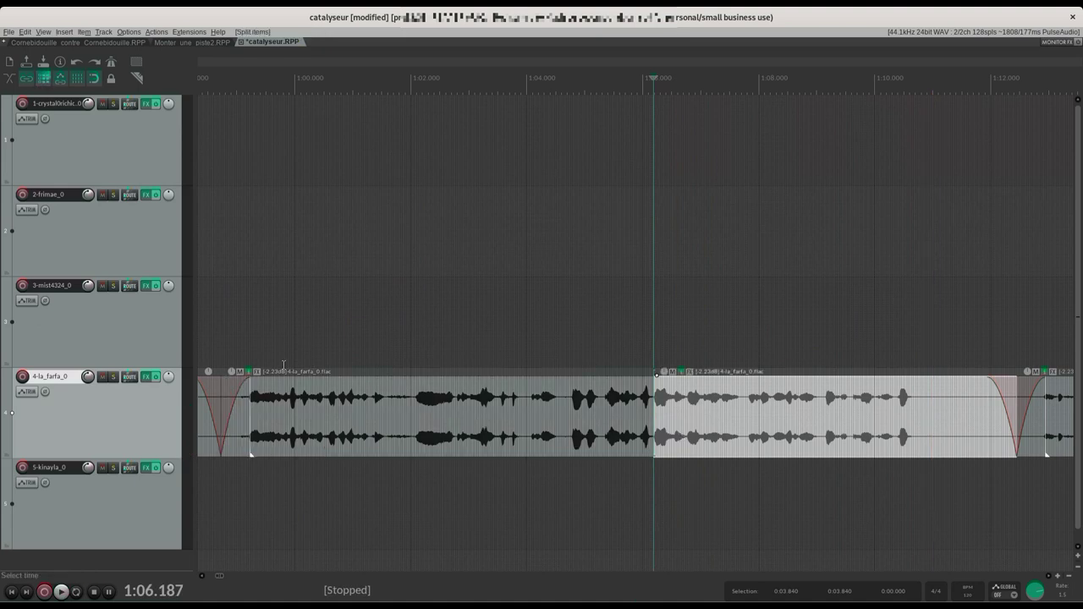
Step: Select the first part of the split track 4 item and listen from its start at 0:58.726
left_click(413, 402)
left_click(220, 414)
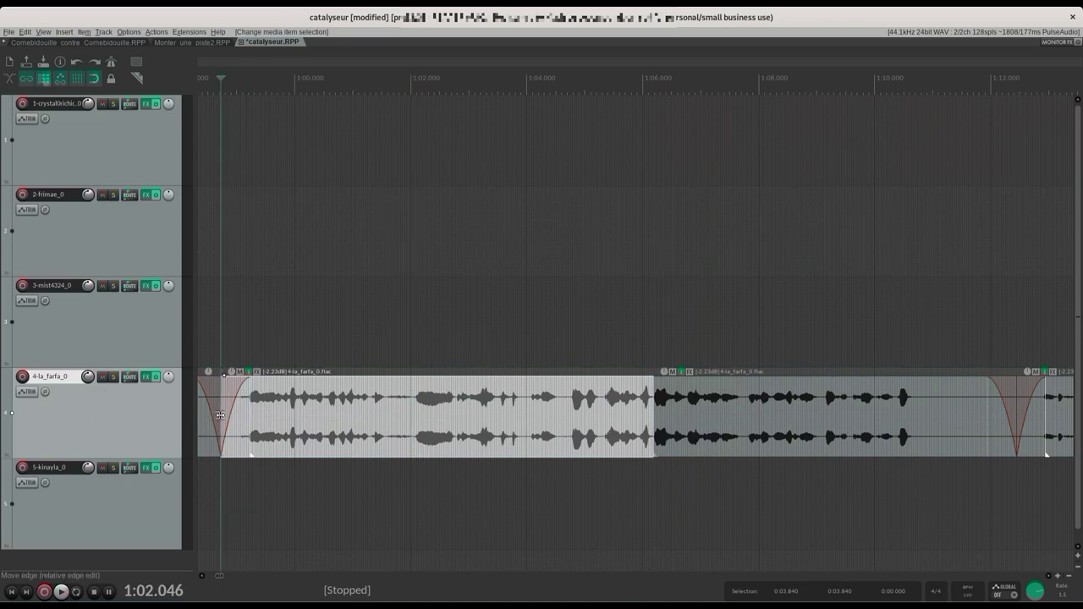
key("space")
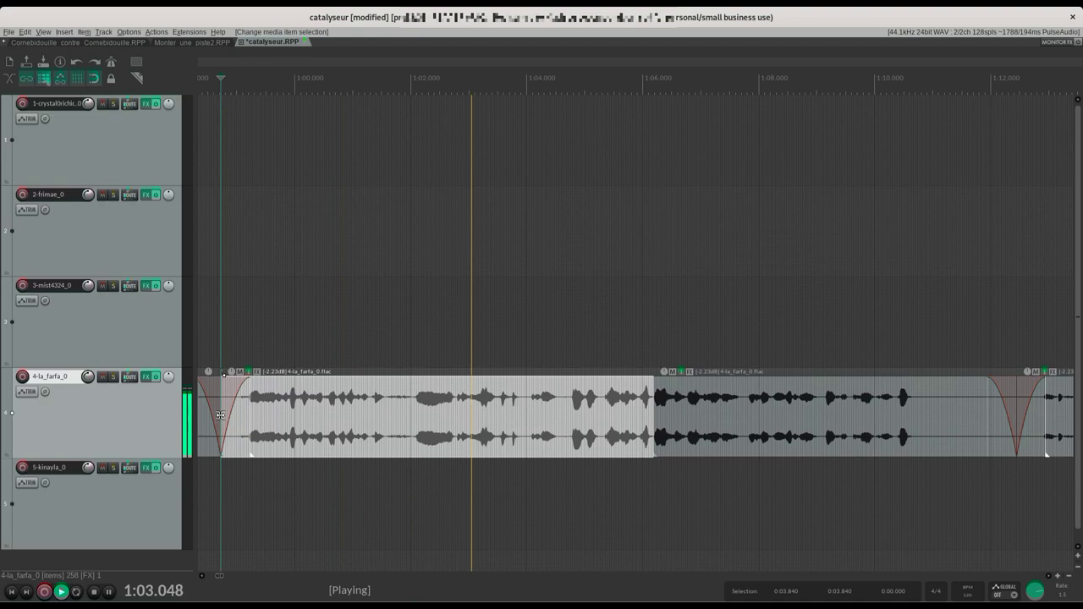
key("space")
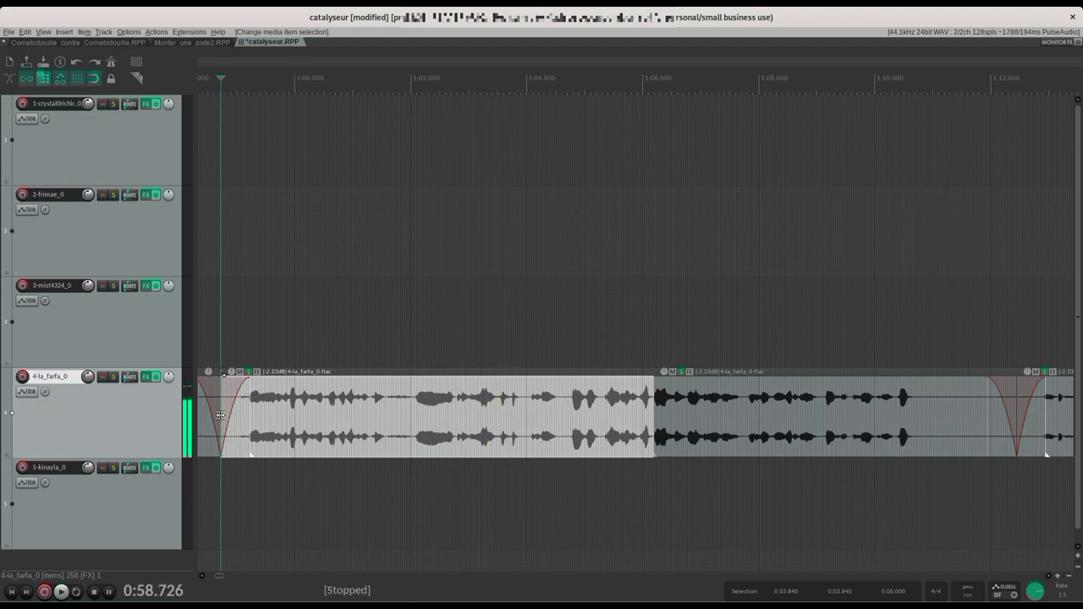
Step: Split the first track 4 excerpt item at 1:02.046 and 1:02.765 and delete the short piece between the cuts
left_click(413, 404)
key("s")
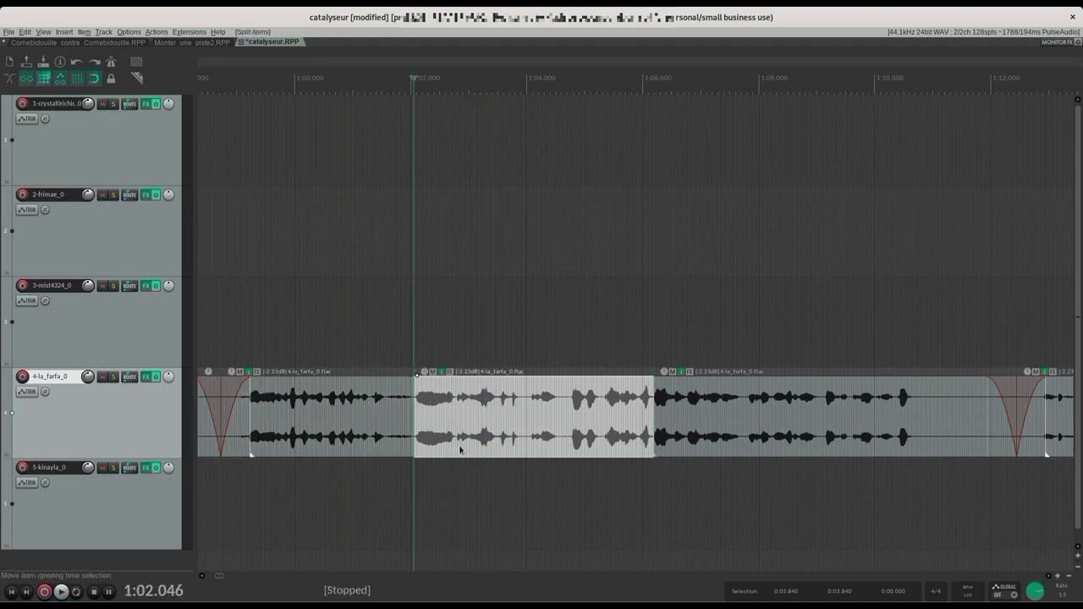
left_click(455, 402)
key("s")
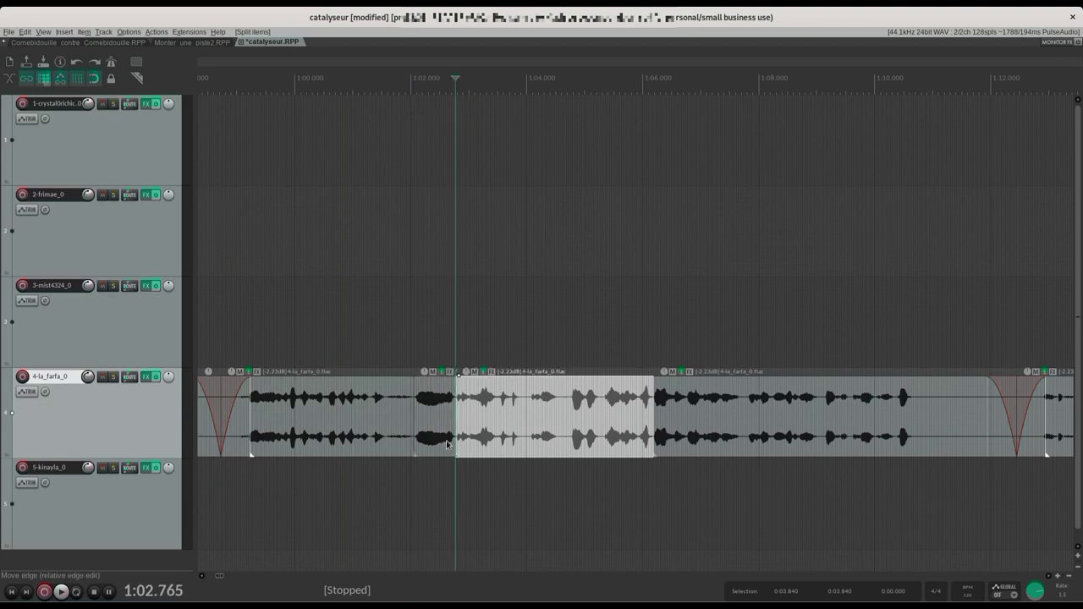
left_click(439, 435)
key("Delete")
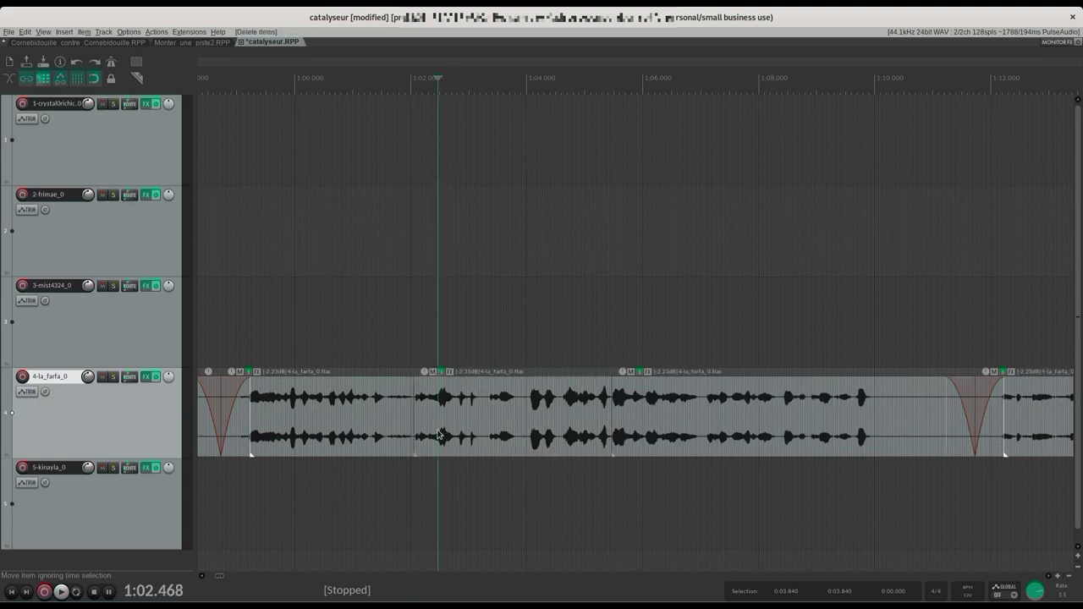
Step: Replay the excerpt from 0:58.726, split its middle track 4 item at 1:03.312 and delete the second part
left_click(220, 404)
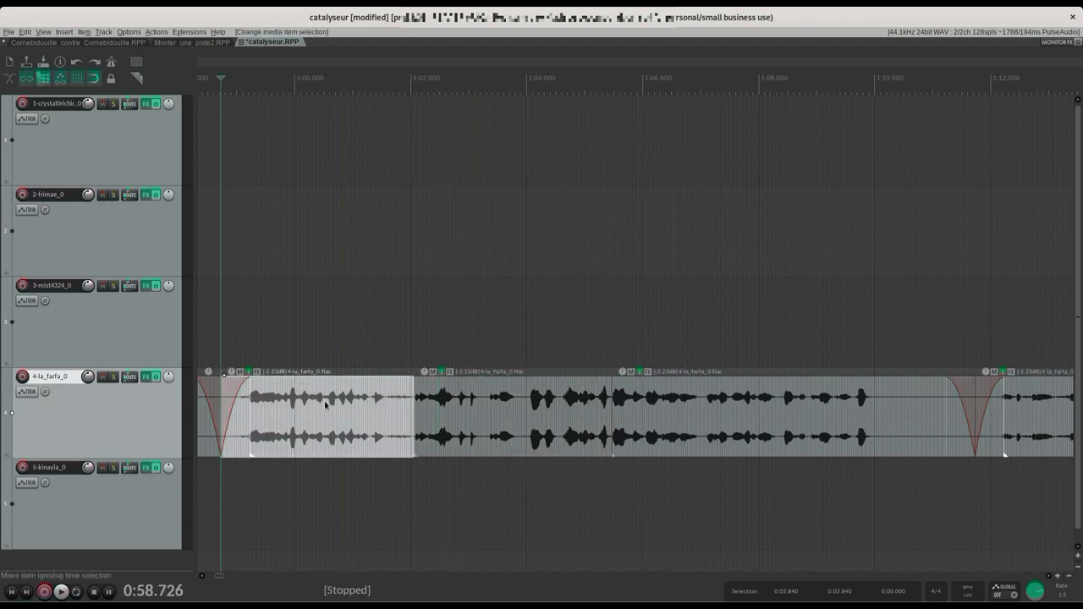
key("space")
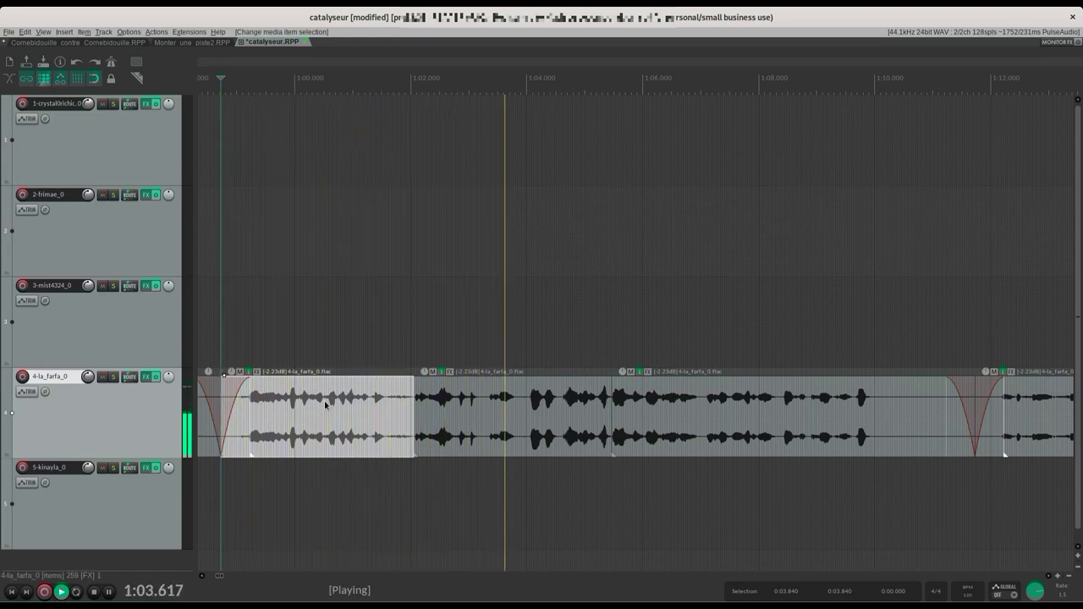
key("space")
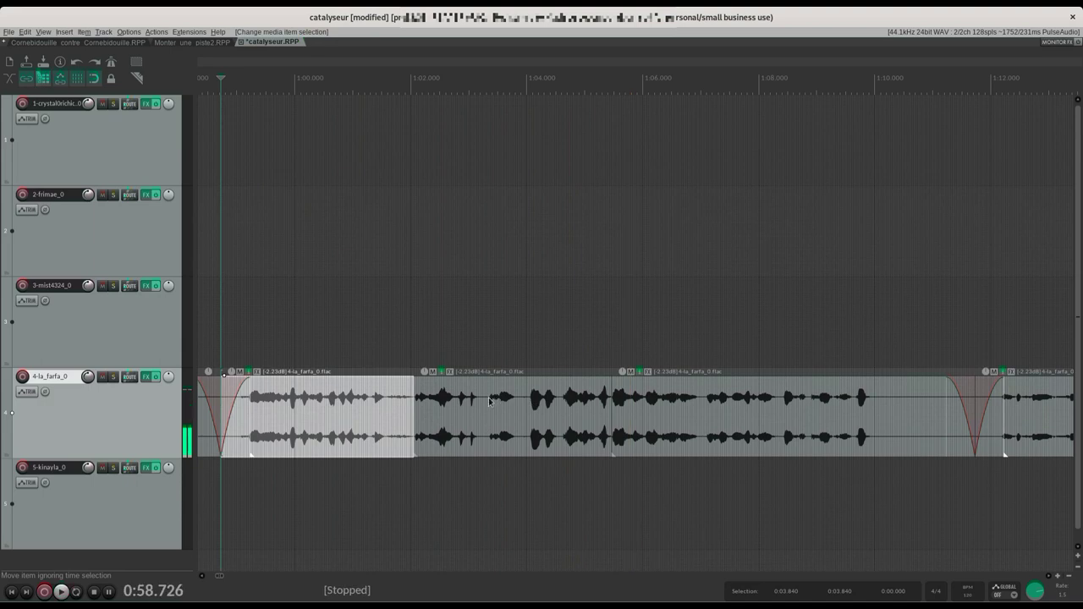
left_click(487, 402)
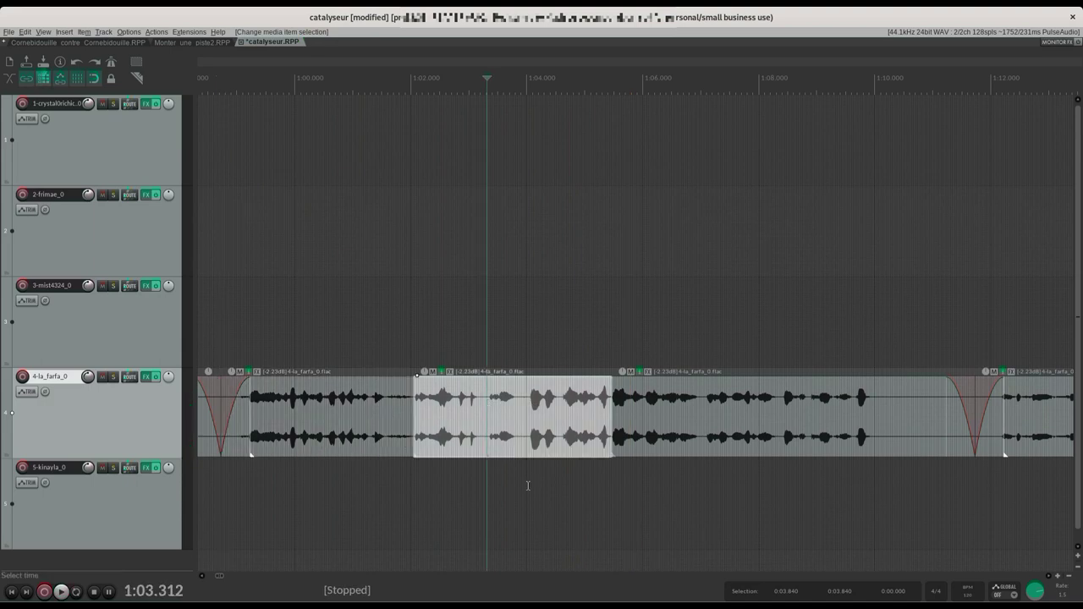
key("s")
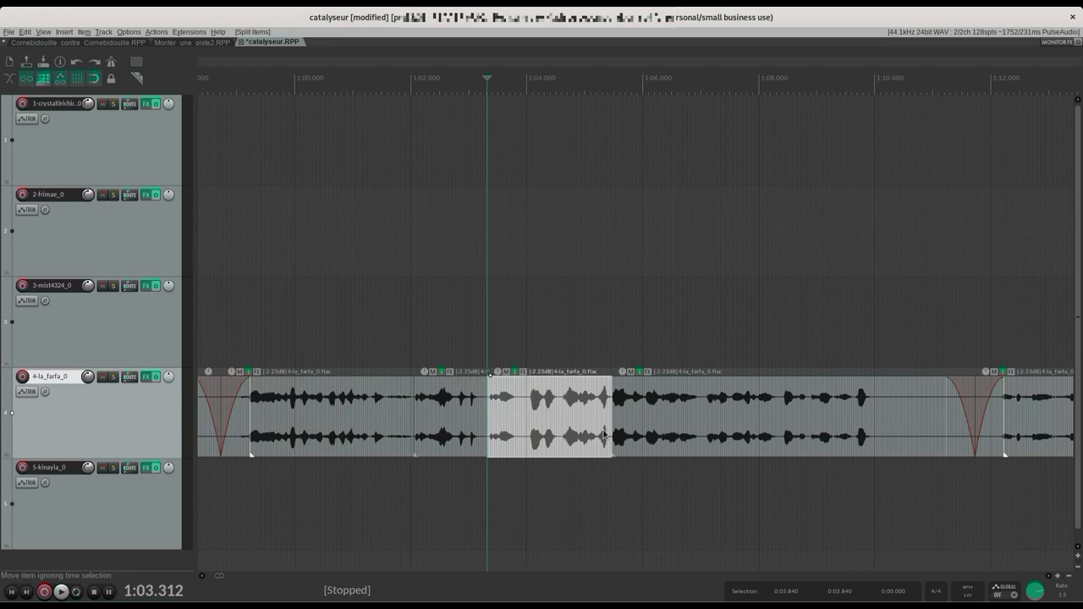
key("Delete")
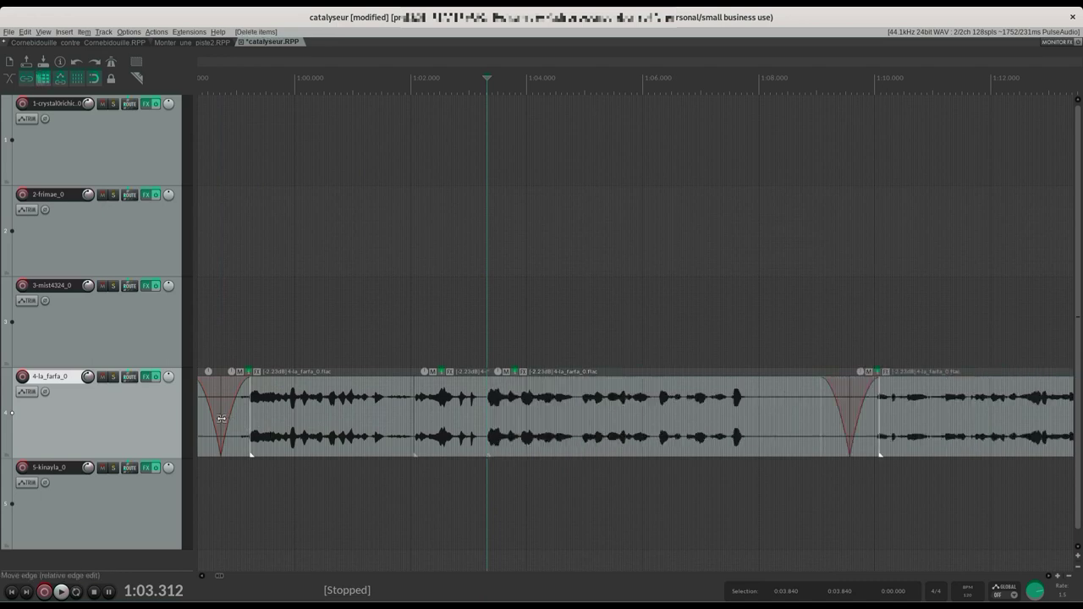
Step: Replay the excerpt from 0:58.726 and shorten the end of its last track 4 item to just after the speech
left_click(220, 418)
key("space")
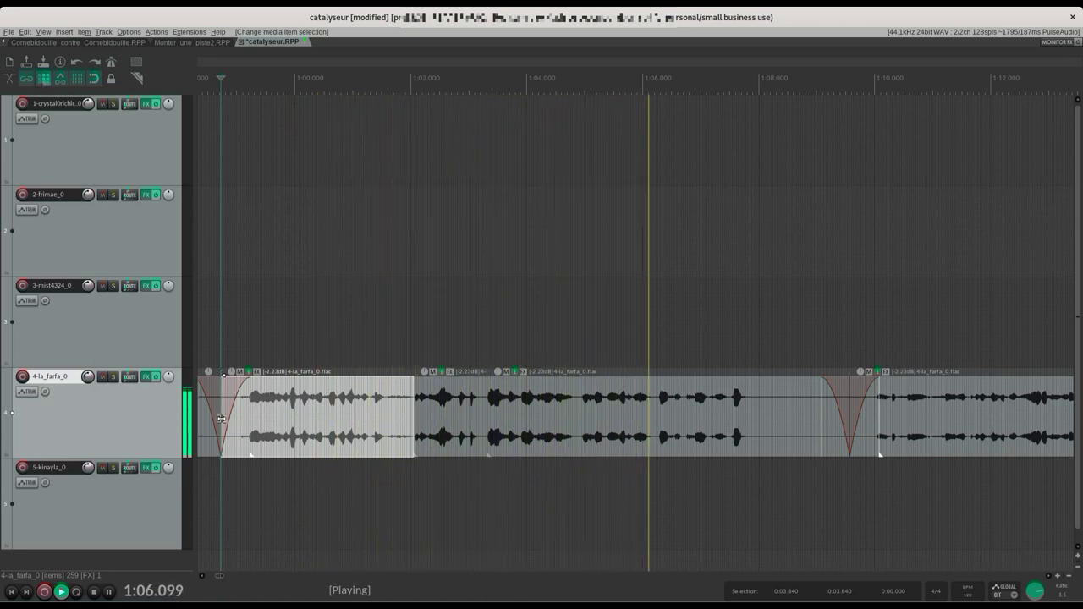
key("space")
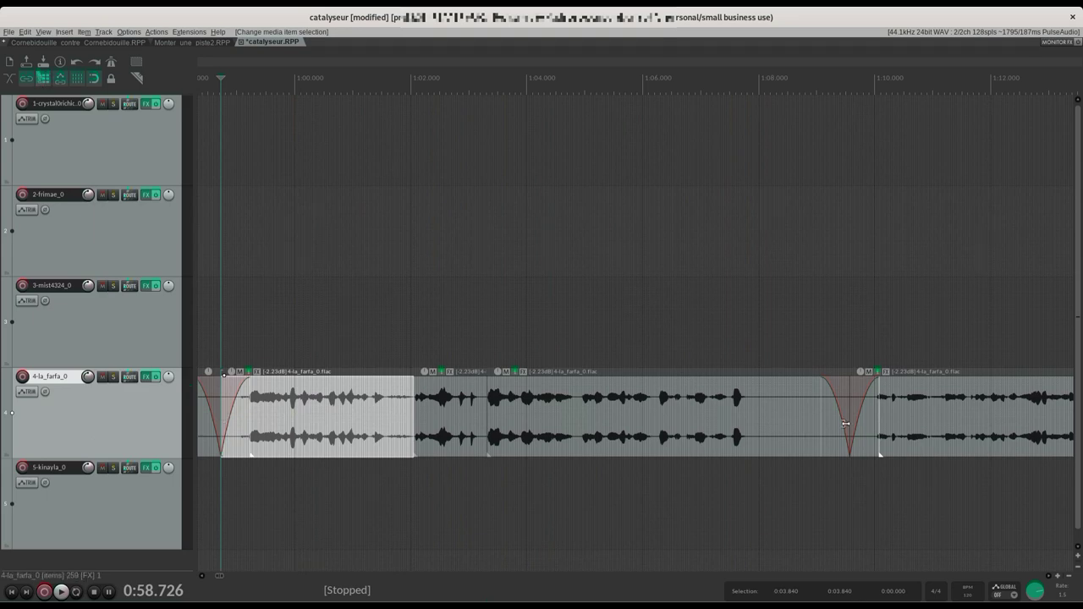
left_click_drag(844, 422, 773, 424)
left_click_drag(769, 424, 770, 424)
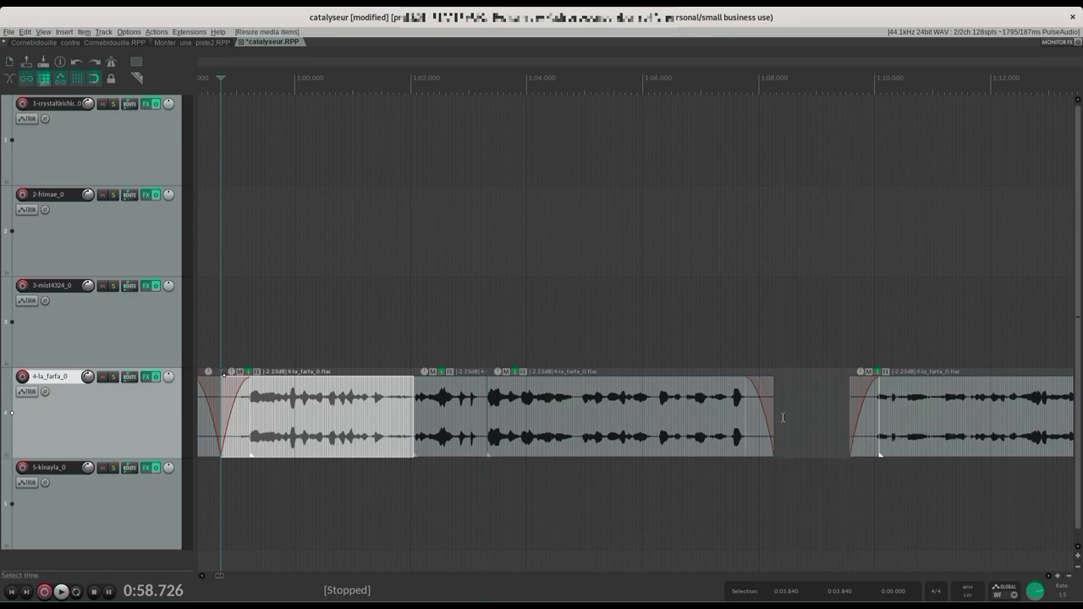
Step: Insert RADIOROLISTE.wav from the radio-roliste folder on a new track below the voices, starting at 1:08.515
scroll(877, 449, "down", 1)
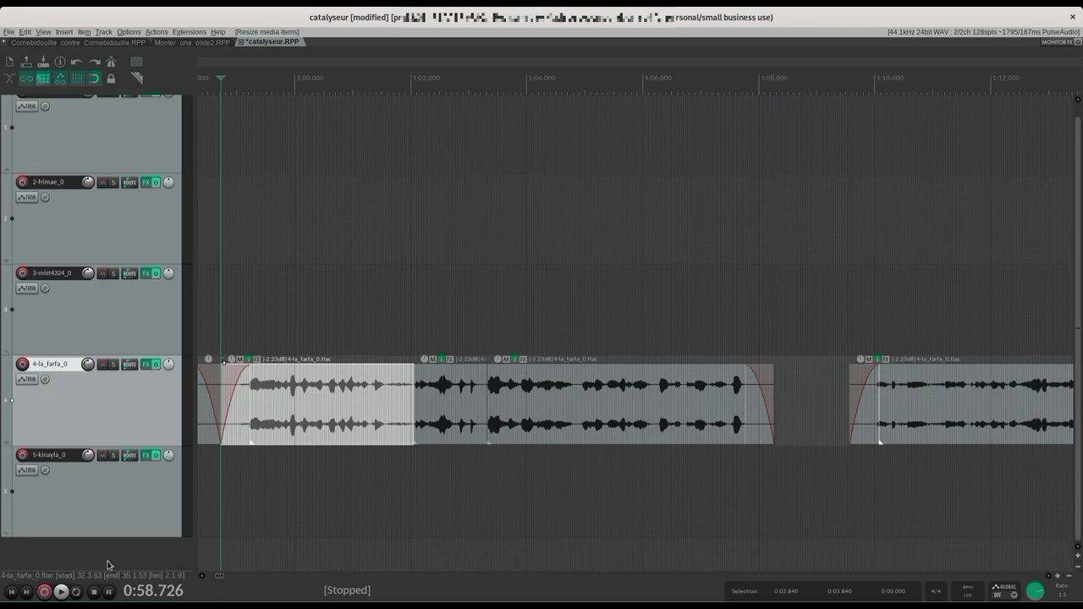
left_click(788, 555)
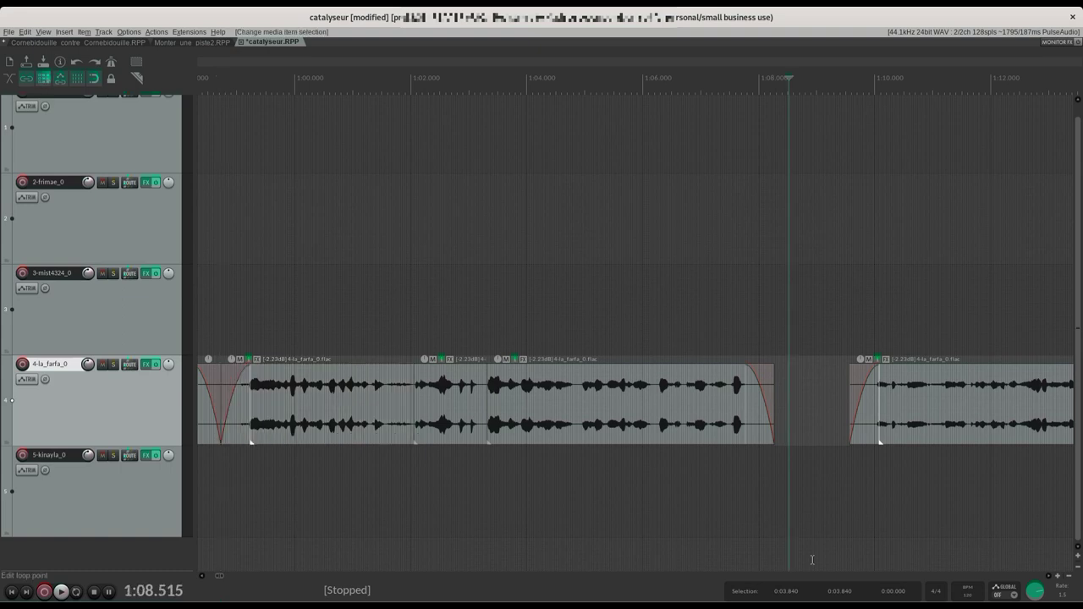
key("ctrl+alt+x")
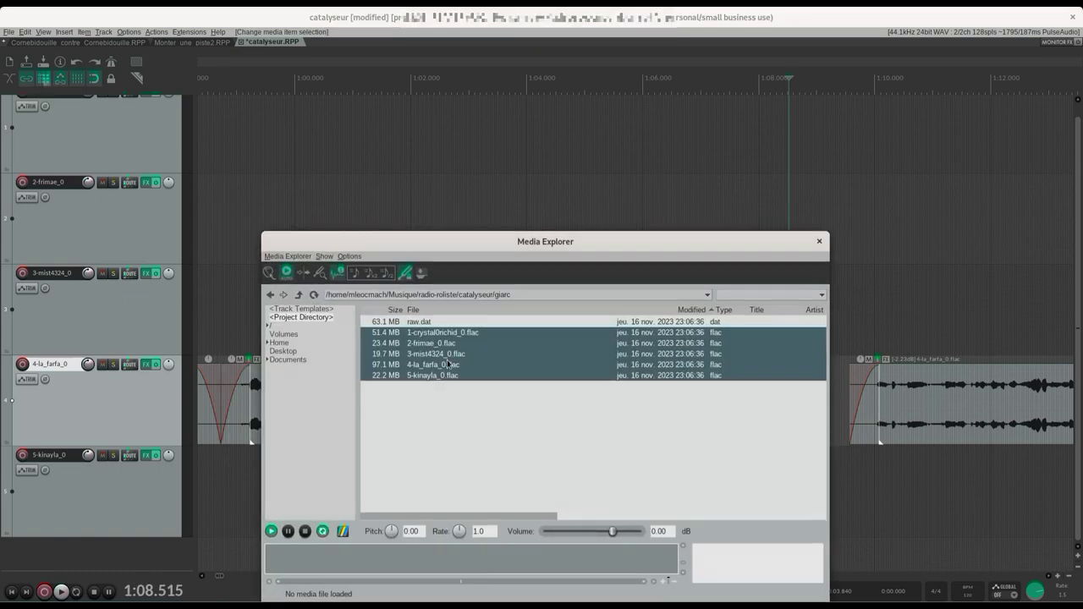
left_click(298, 295)
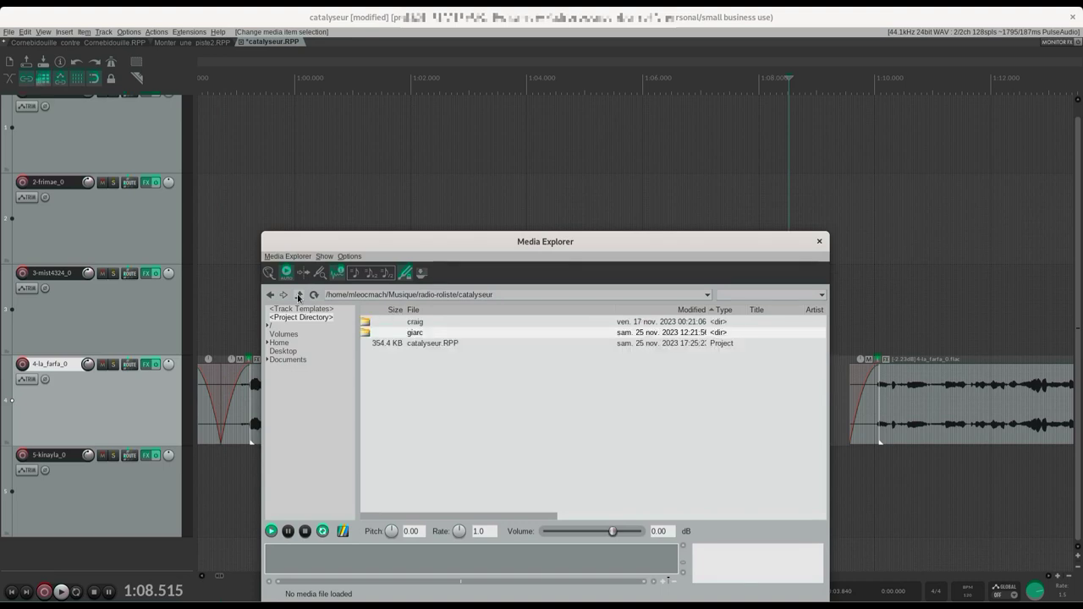
left_click(297, 295)
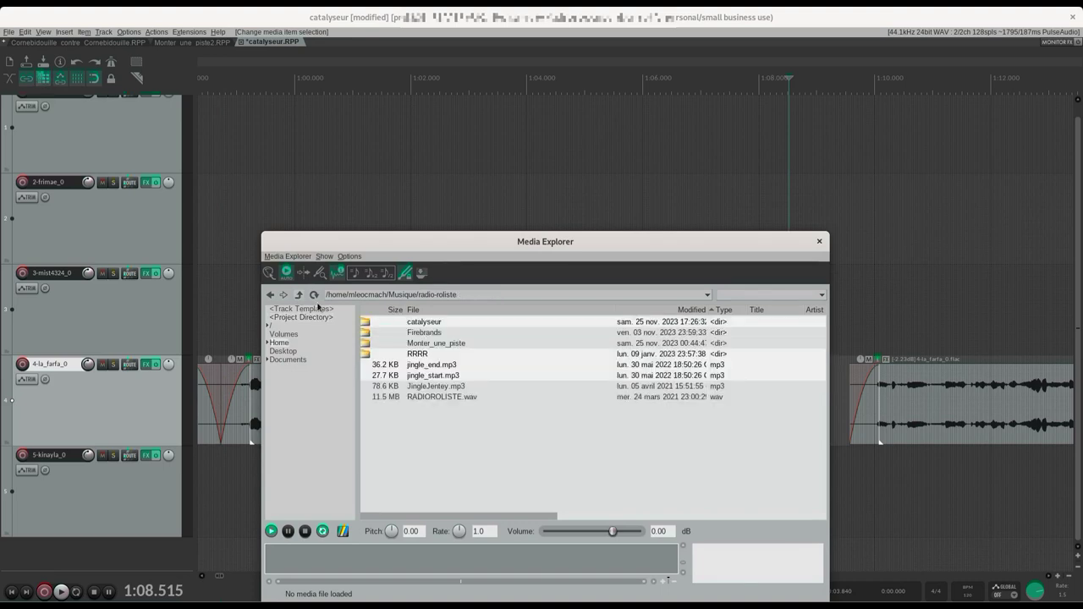
left_click(471, 399)
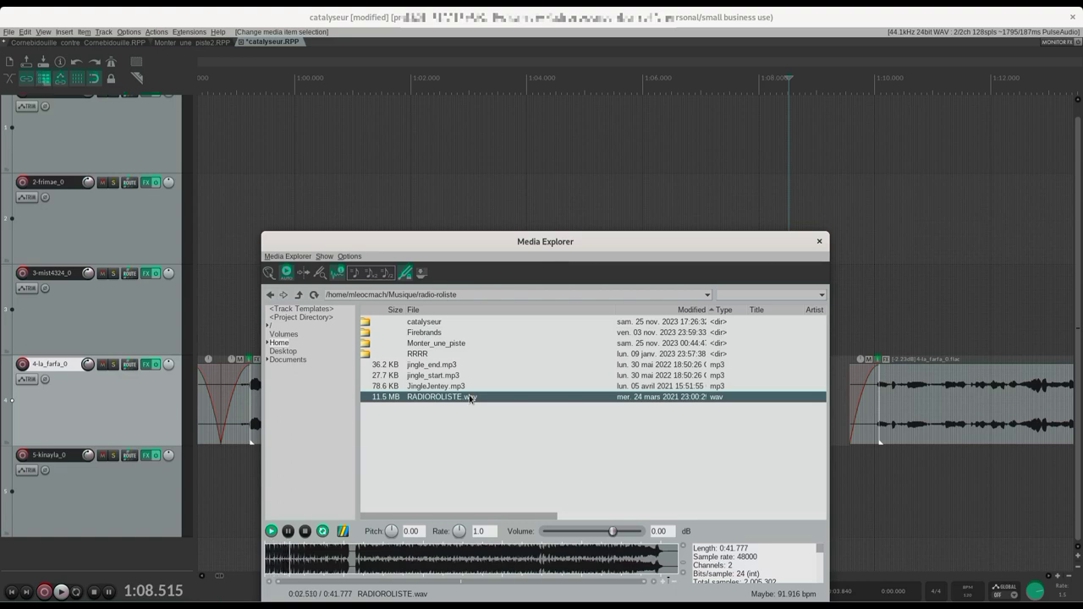
double_click(470, 399)
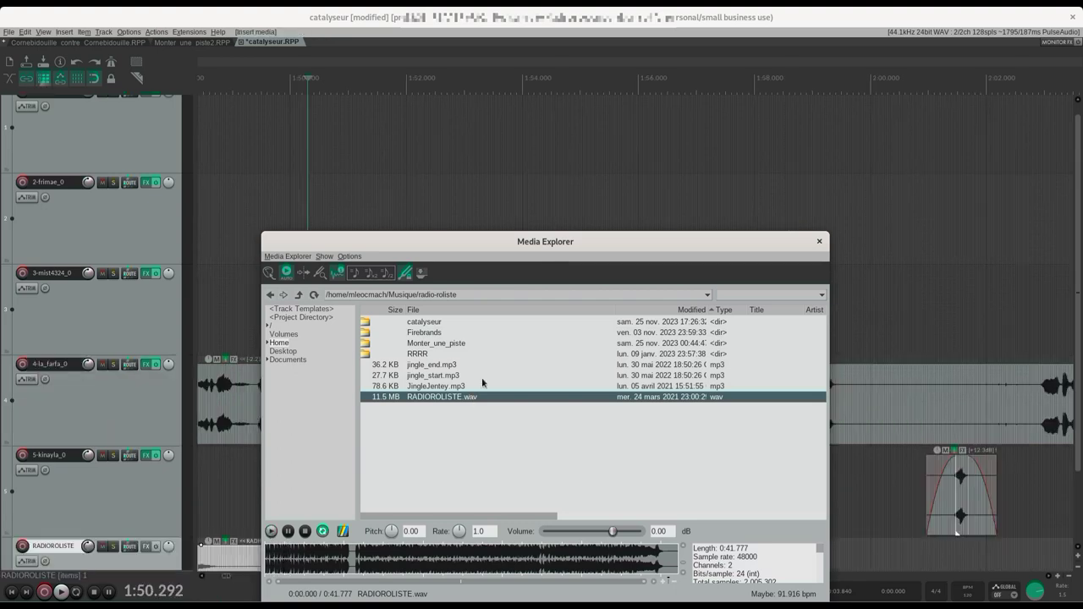
left_click(819, 241)
Step: Move the track 4 item after the gap, along with everything following it, to just past the end of RADIOROLISTE.wav
scroll(408, 427, "down", 12)
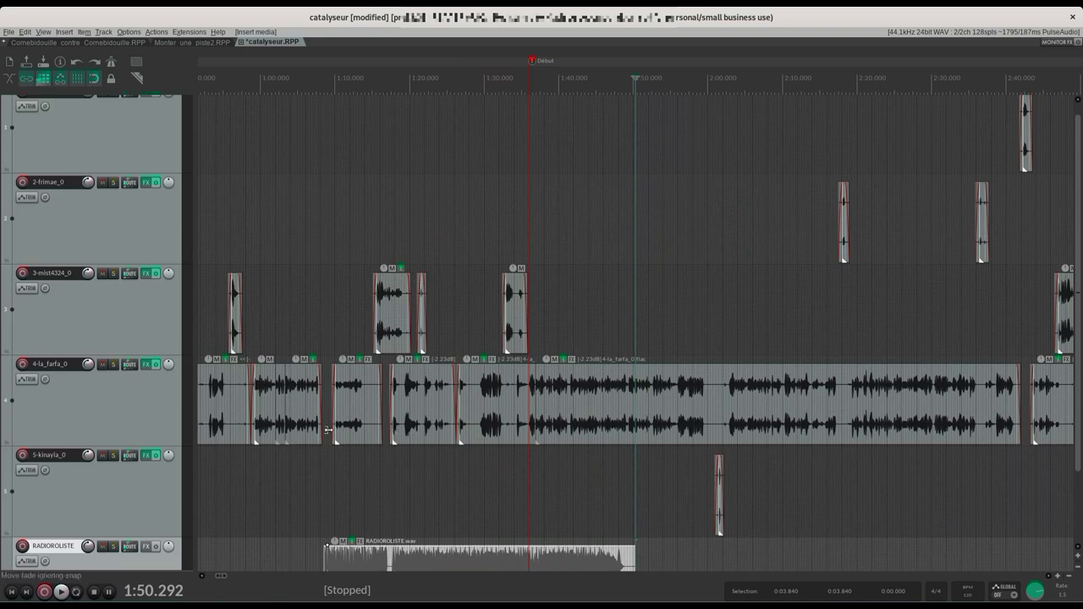
left_click(361, 399)
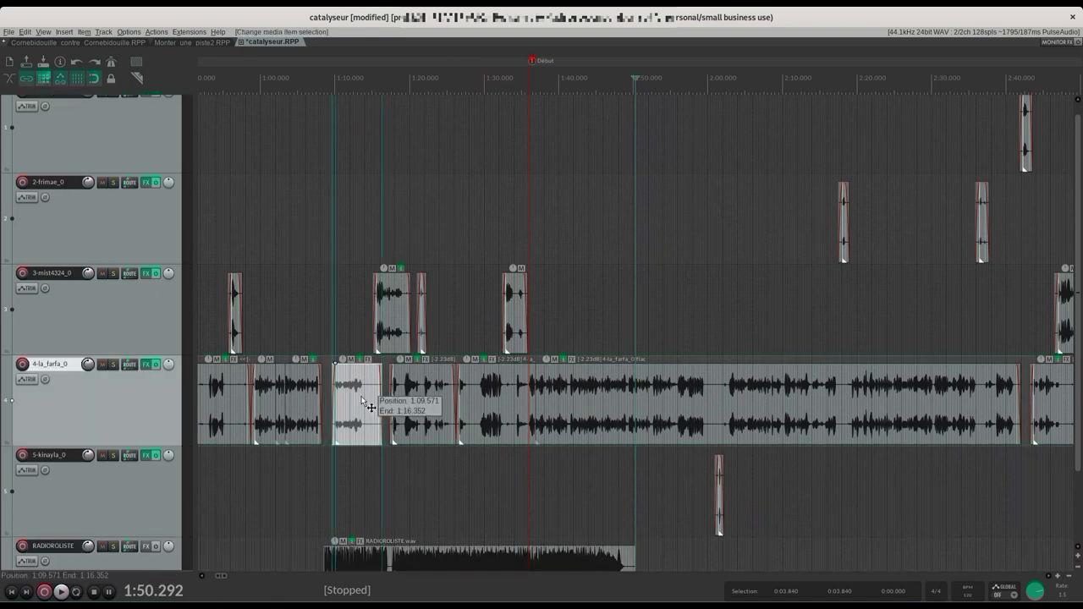
left_click_drag(362, 399, 688, 404)
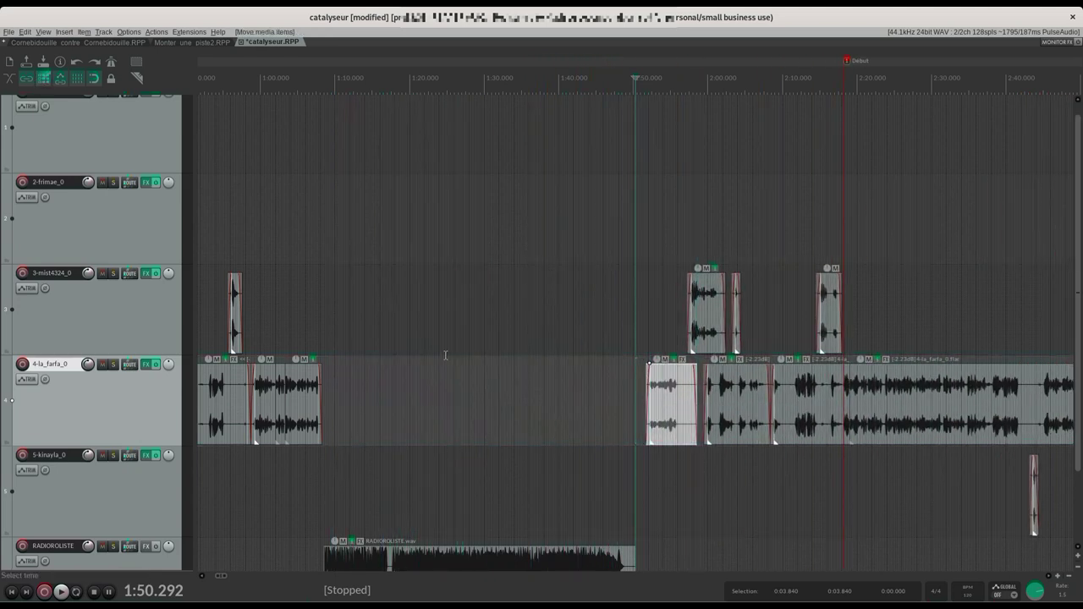
Step: Add a marker named "Prégénérique" at 0:58.726, where the excerpt starts
left_click(251, 410)
key("shift+m")
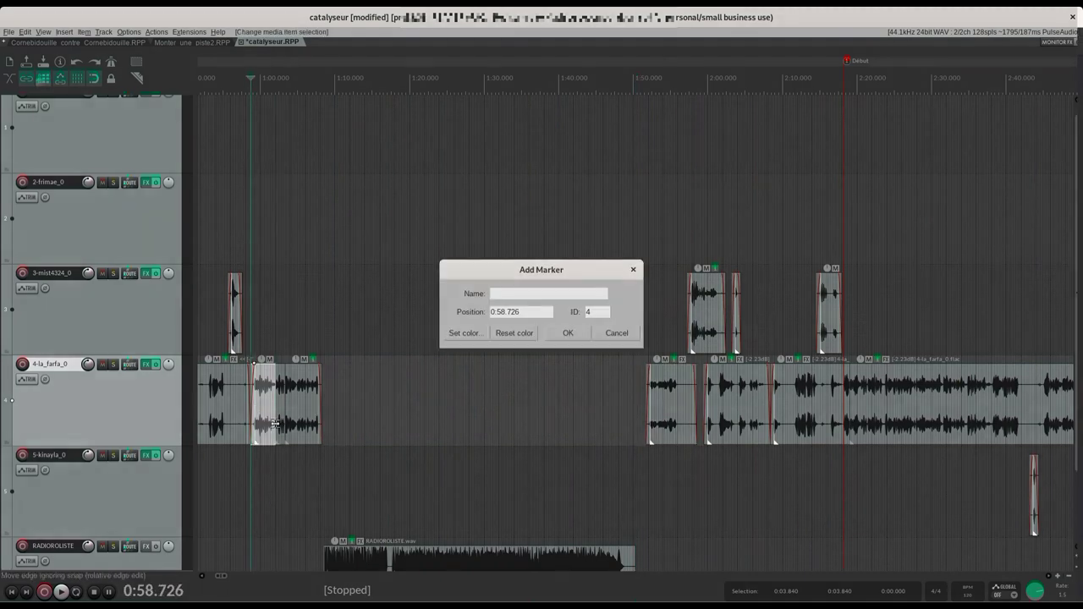
type("Prégénérique")
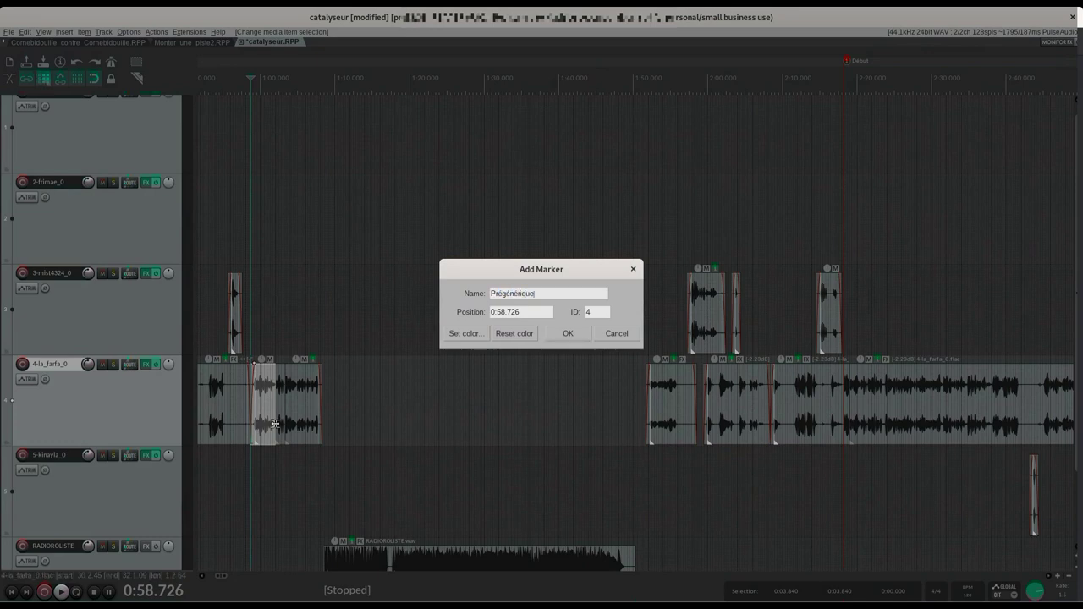
key("Return")
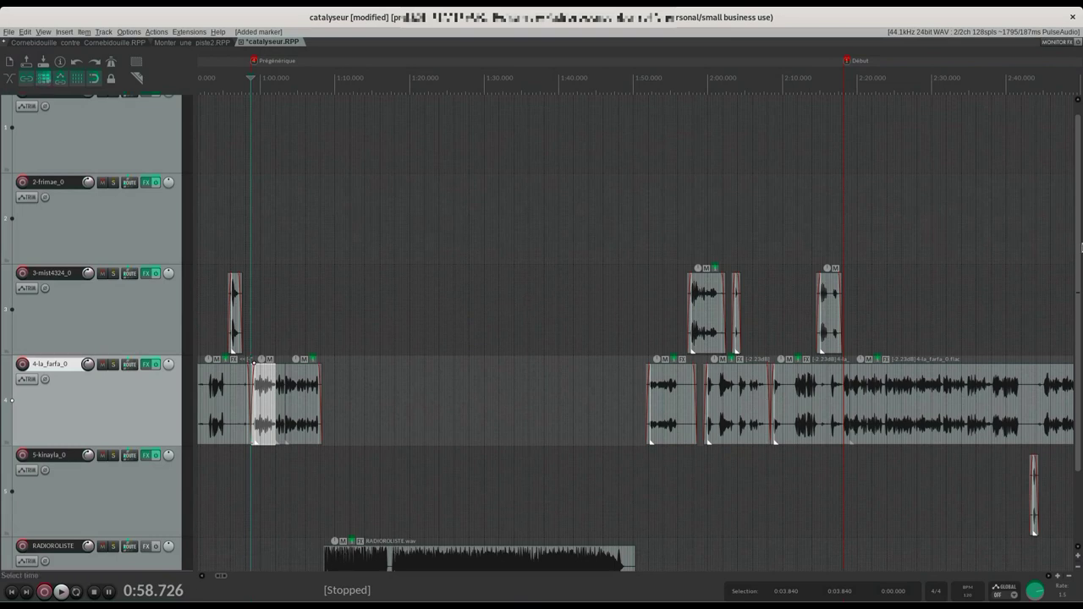
Step: Listen from the "Prégénérique" marker through the transition into the RADIOROLISTE.wav music
scroll(507, 462, "down", 2)
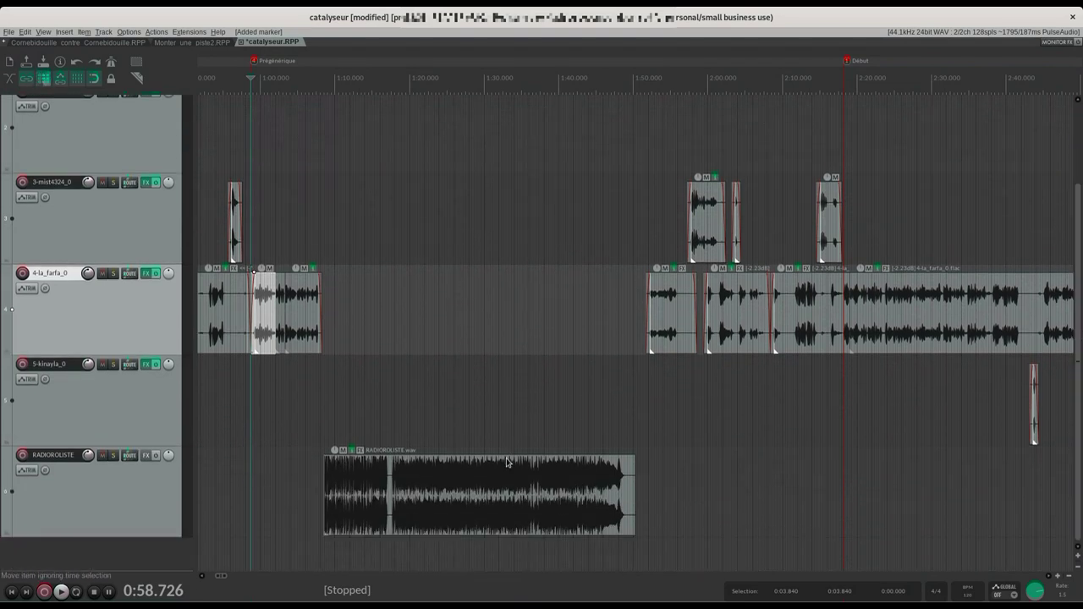
left_click(390, 496)
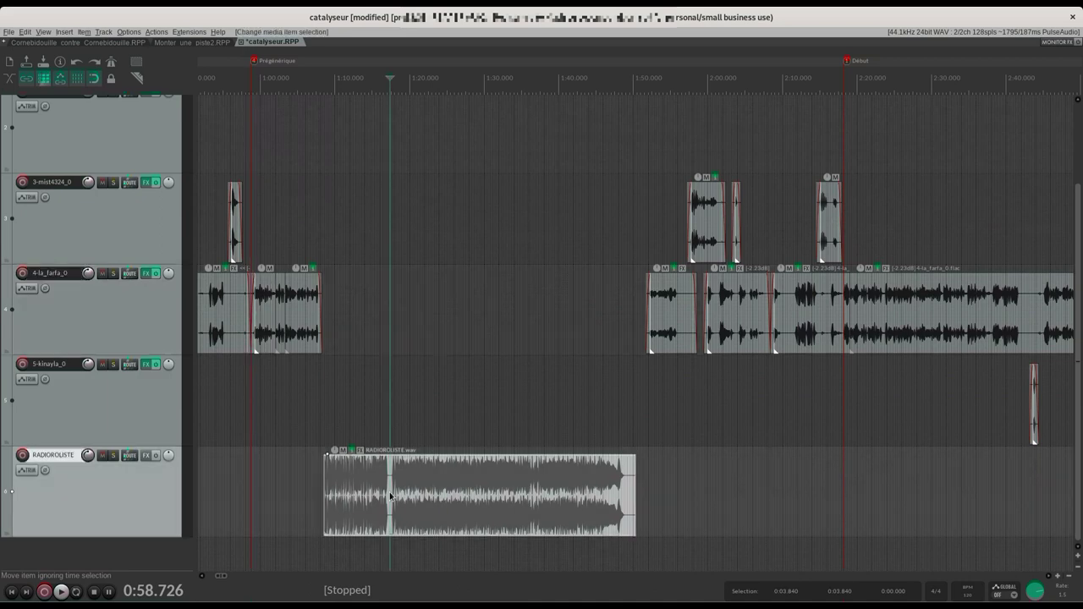
left_click(249, 369)
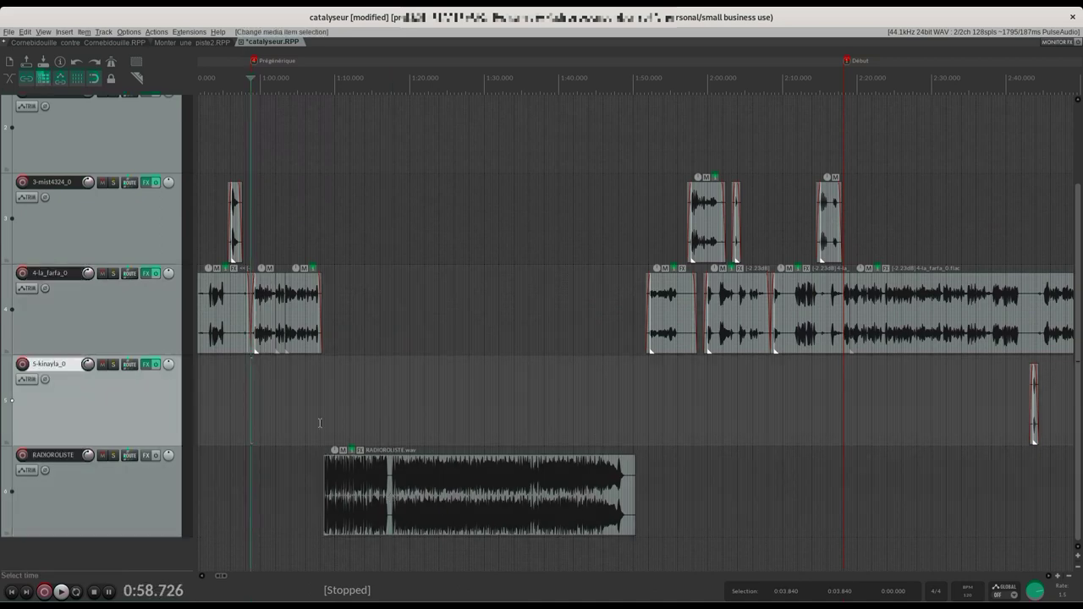
key("space")
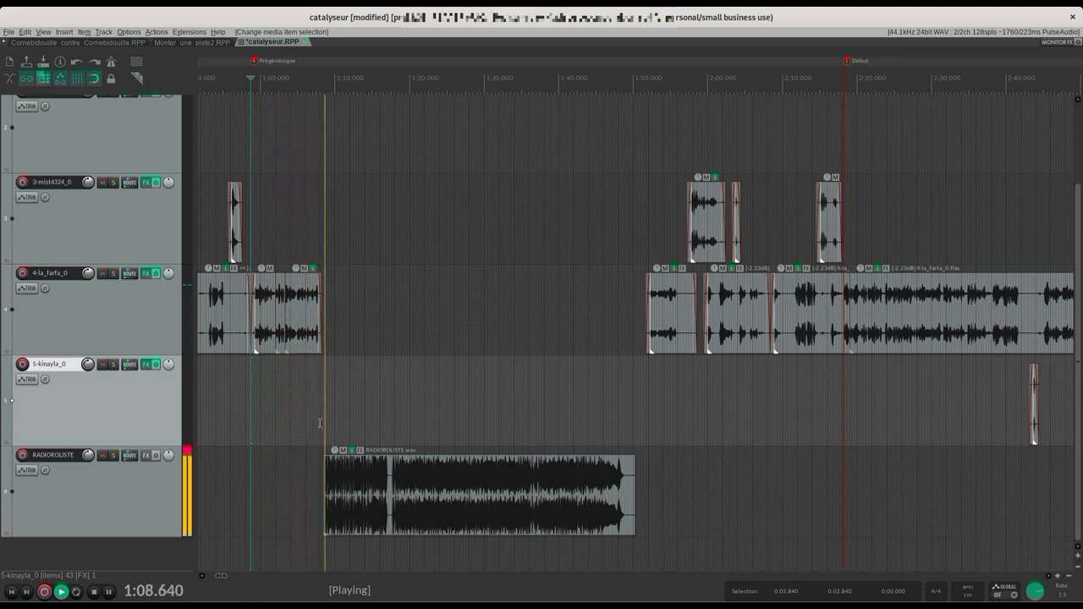
key("space")
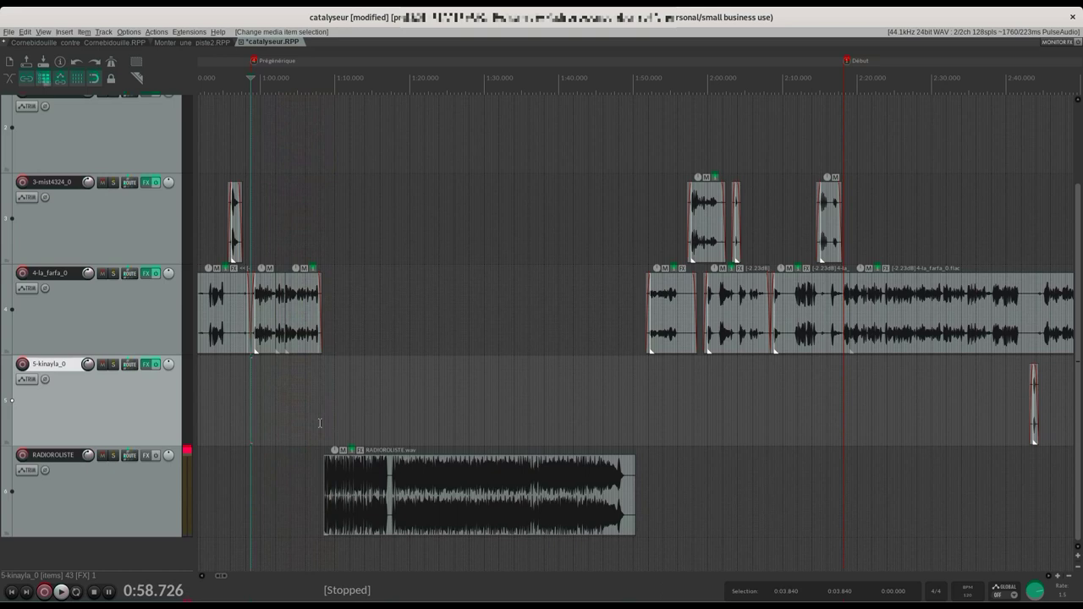
Step: Normalize the RADIOROLISTE.wav item to -18.00 LUFS-I and return the edit cursor to 0:58.726
left_click(357, 489)
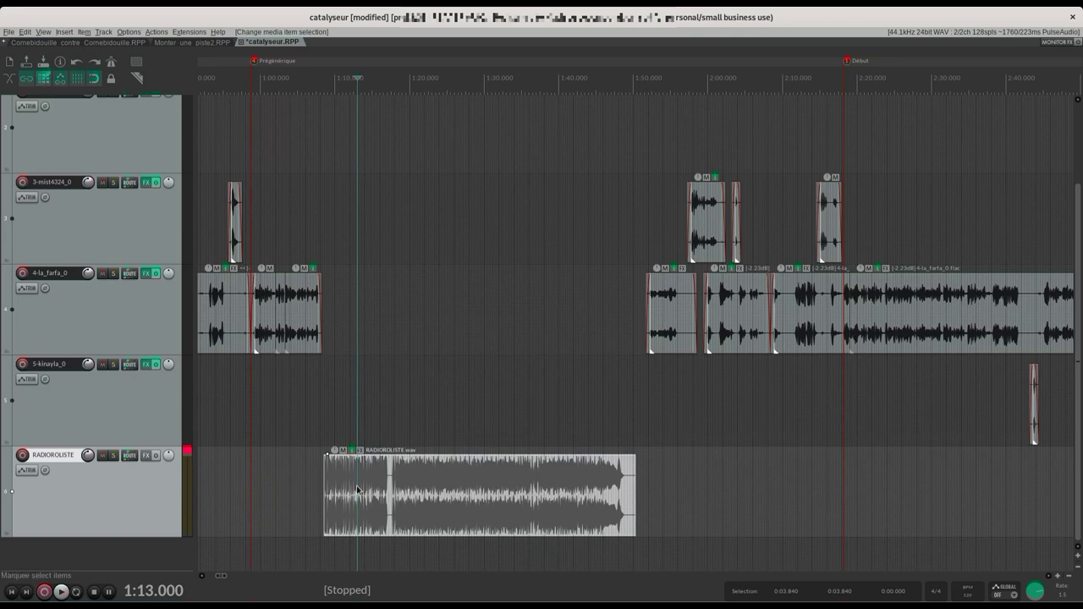
right_click(357, 489)
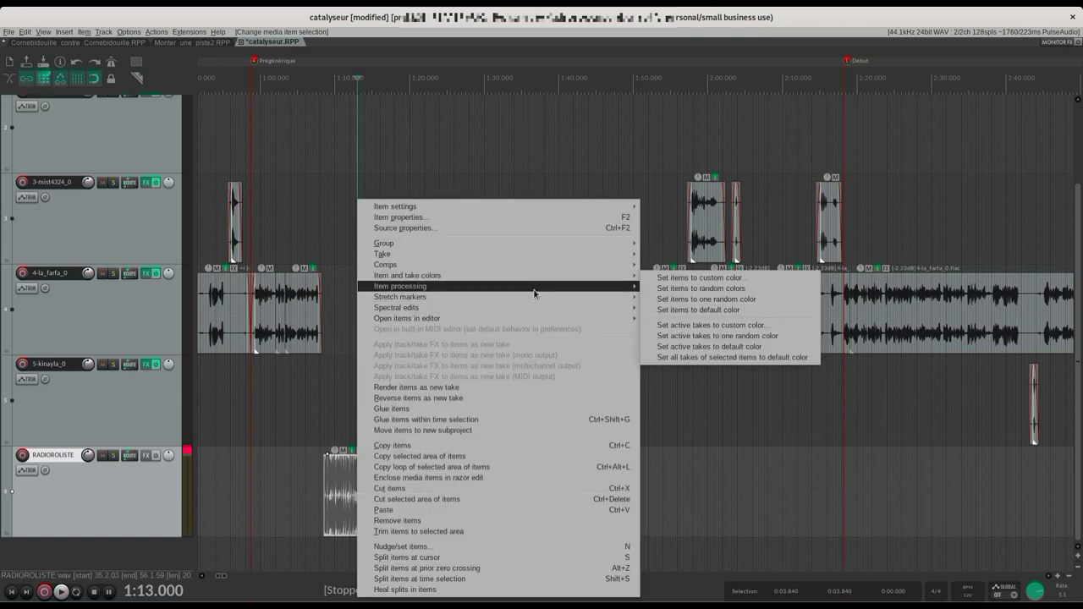
mouse_move(535, 287)
left_click(711, 295)
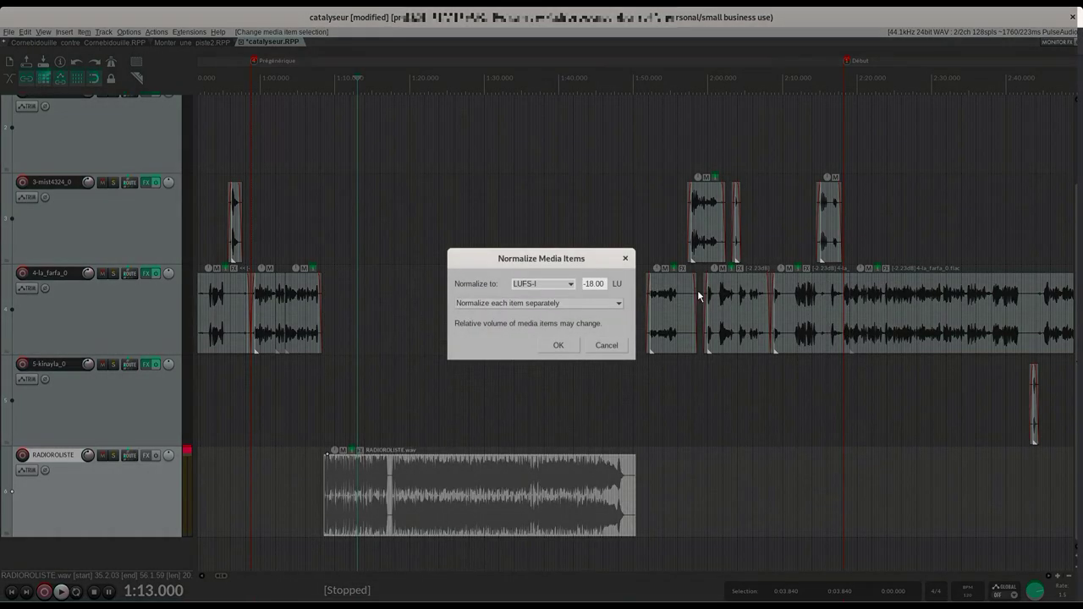
left_click(560, 345)
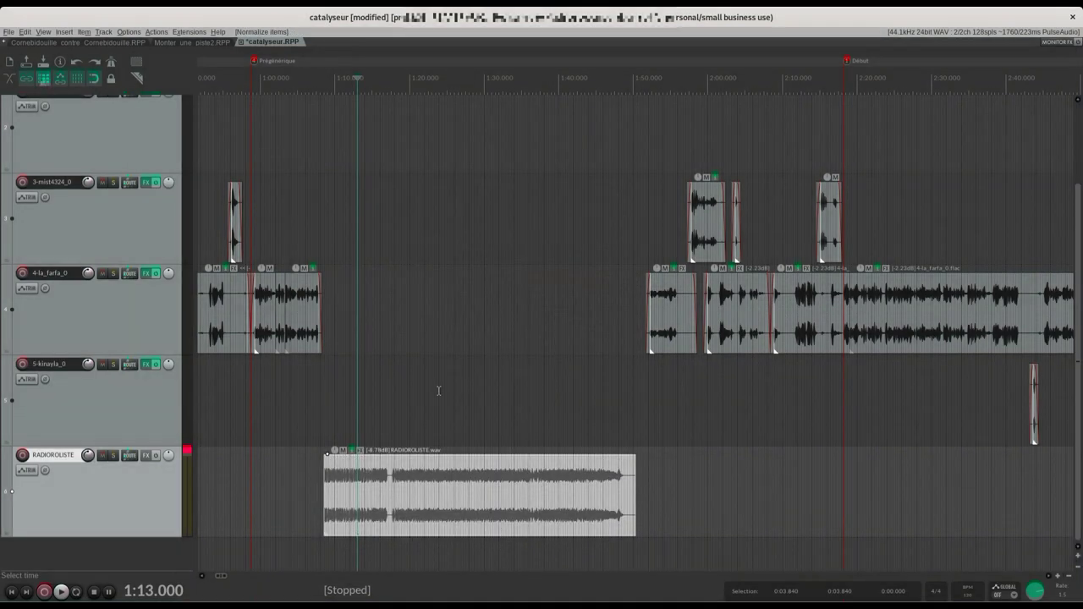
left_click(249, 406)
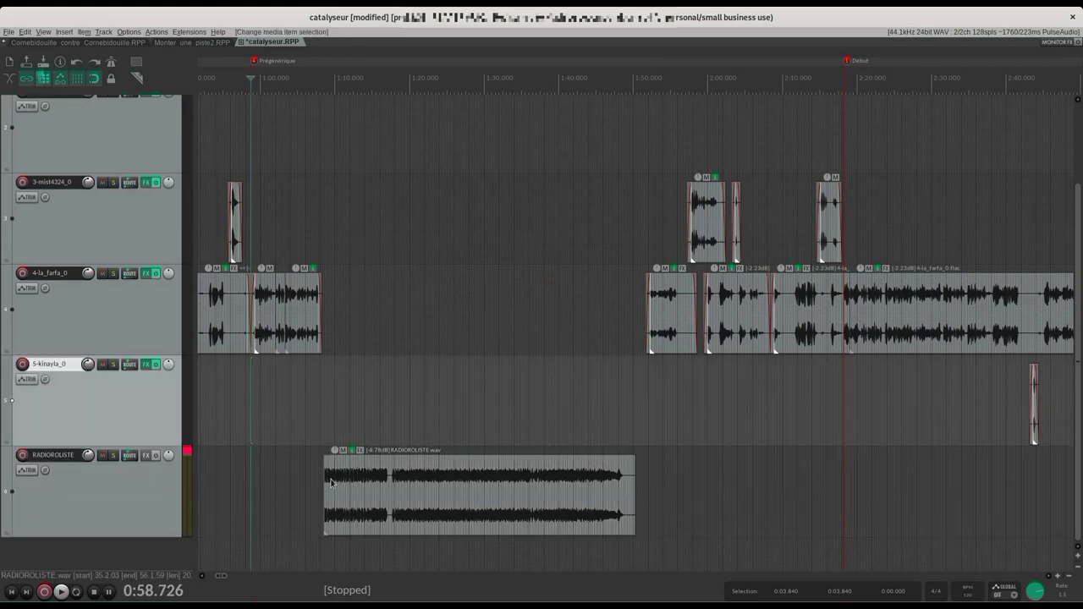
Step: Listen from the "Prégénérique" marker into the opening of the normalized RADIOROLISTE.wav music
key("space")
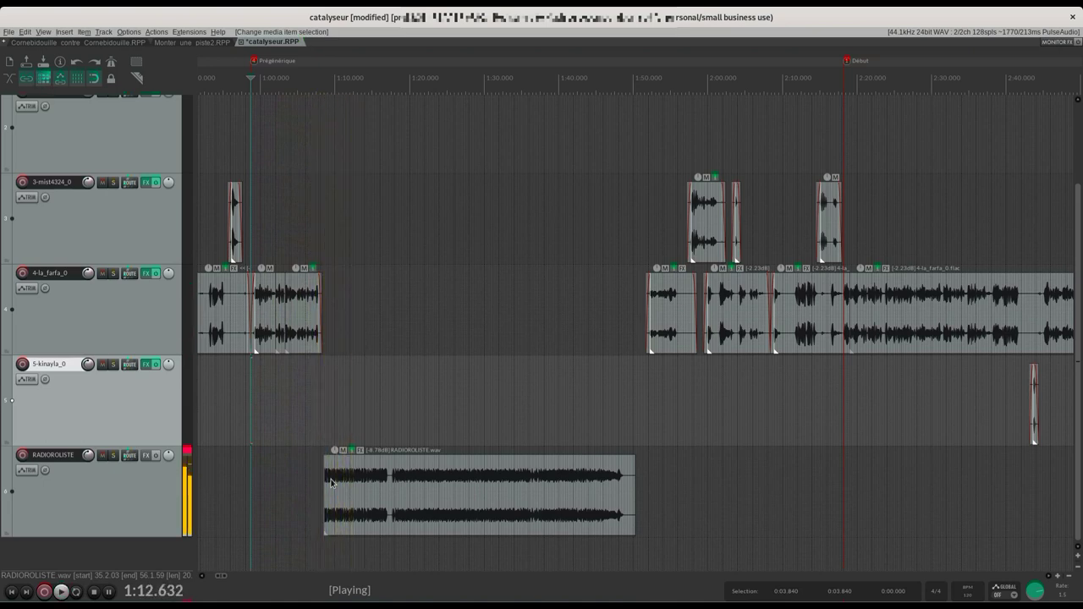
key("space")
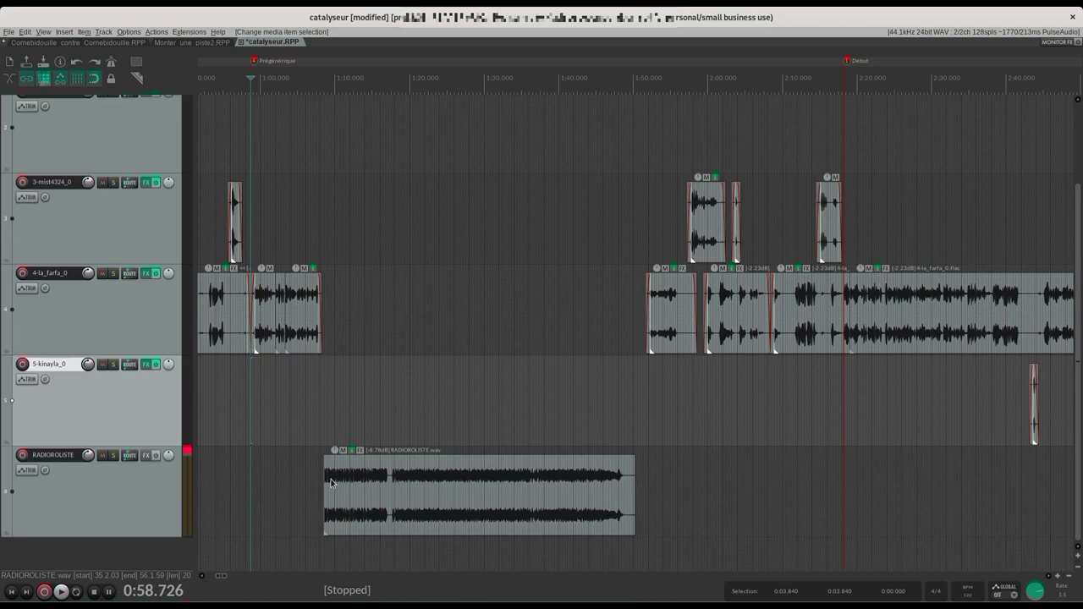
Step: Split the track 4 item at 2:18.161, at the "Début" marker just before the speech starts
left_click(843, 298)
scroll(843, 298, "up", 10)
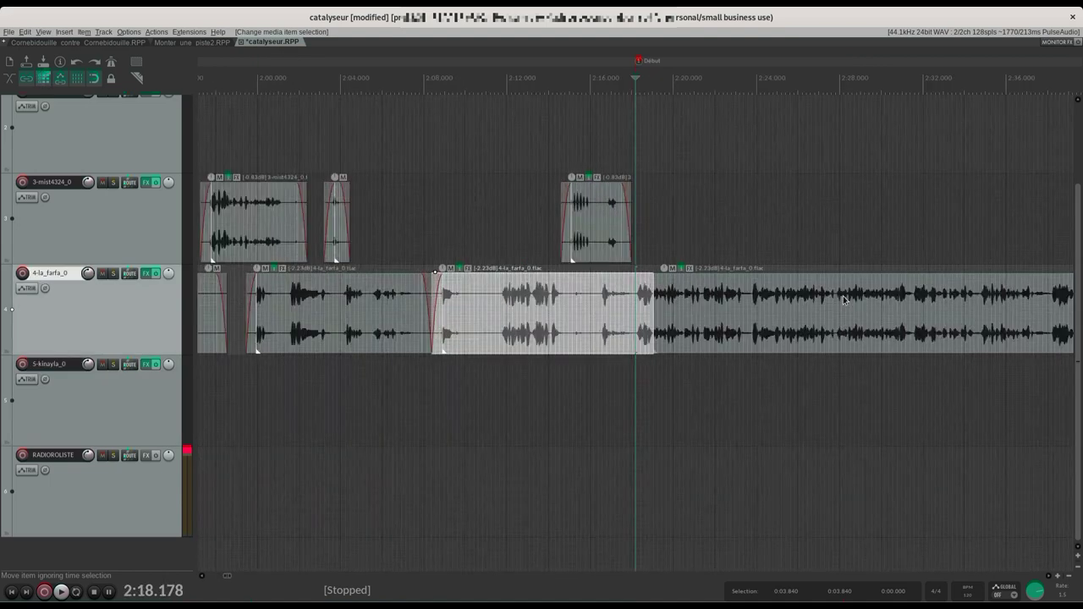
left_click(631, 296)
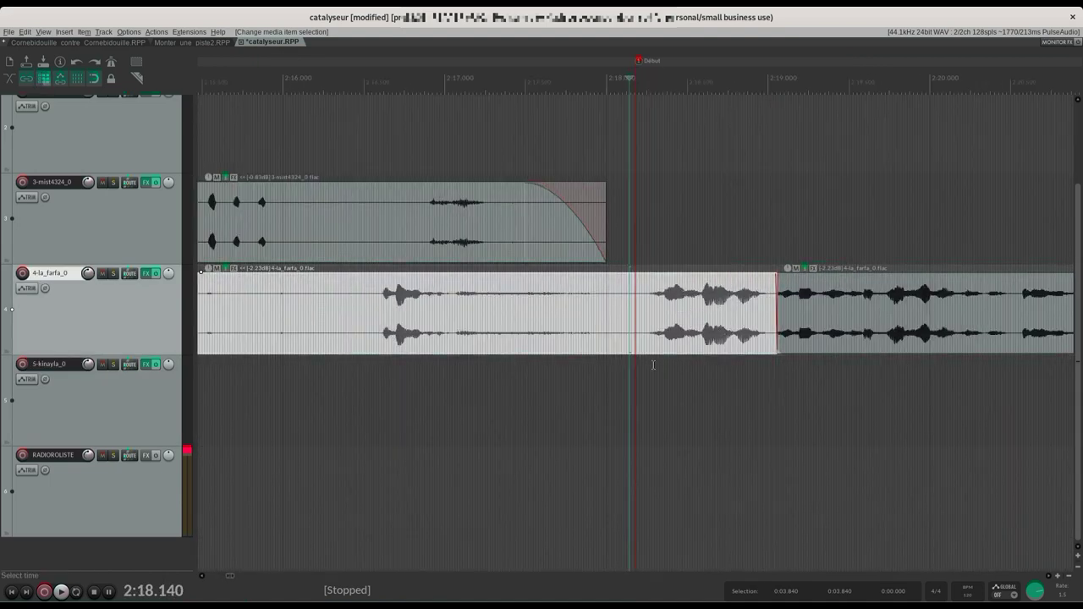
key("Right")
key("Right")
key("s")
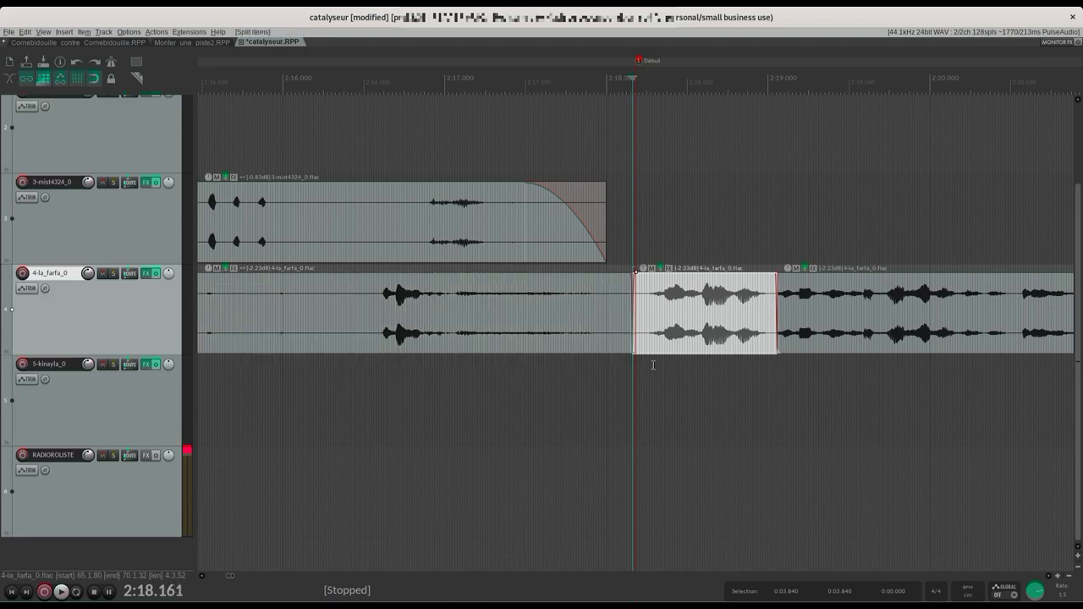
Step: Listen to the passage from 1:51.750, between the RADIOROLISTE.wav music and the "Début" marker
scroll(545, 338, "down", 8)
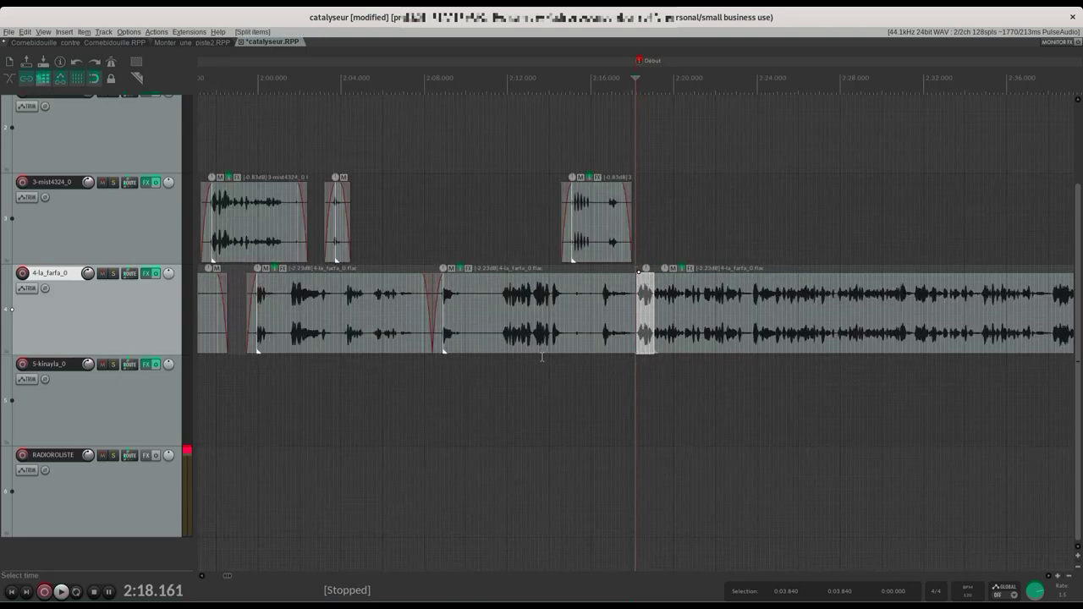
left_click(296, 318)
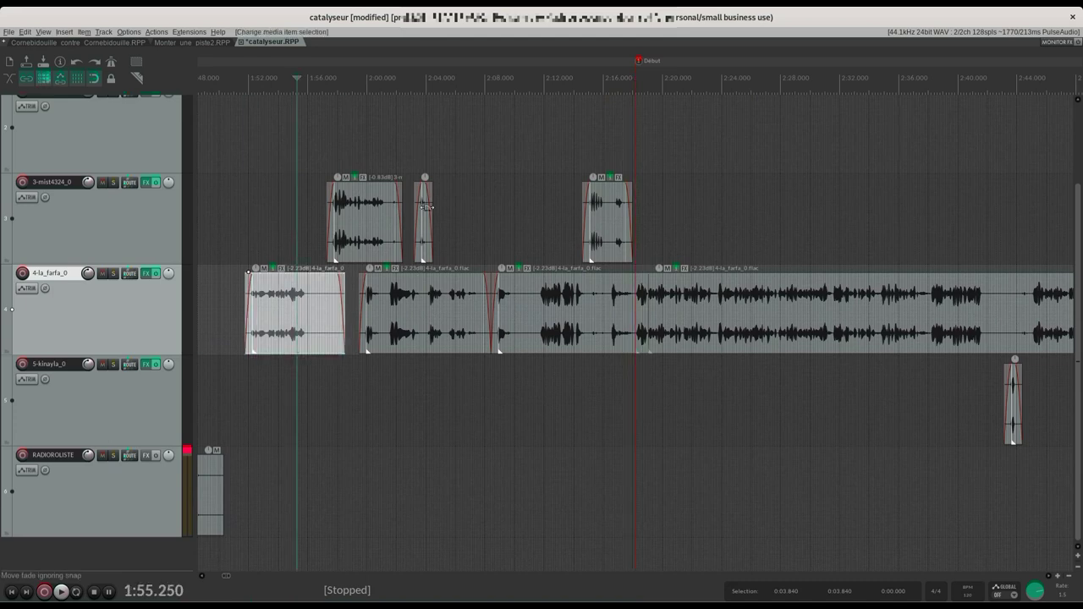
left_click(245, 311)
key("space")
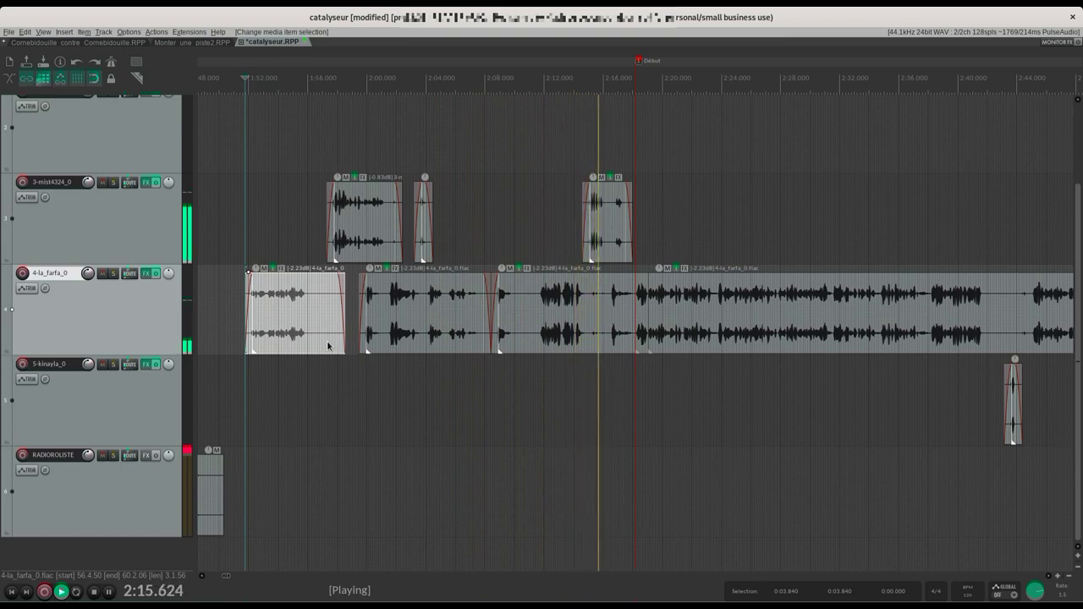
key("space")
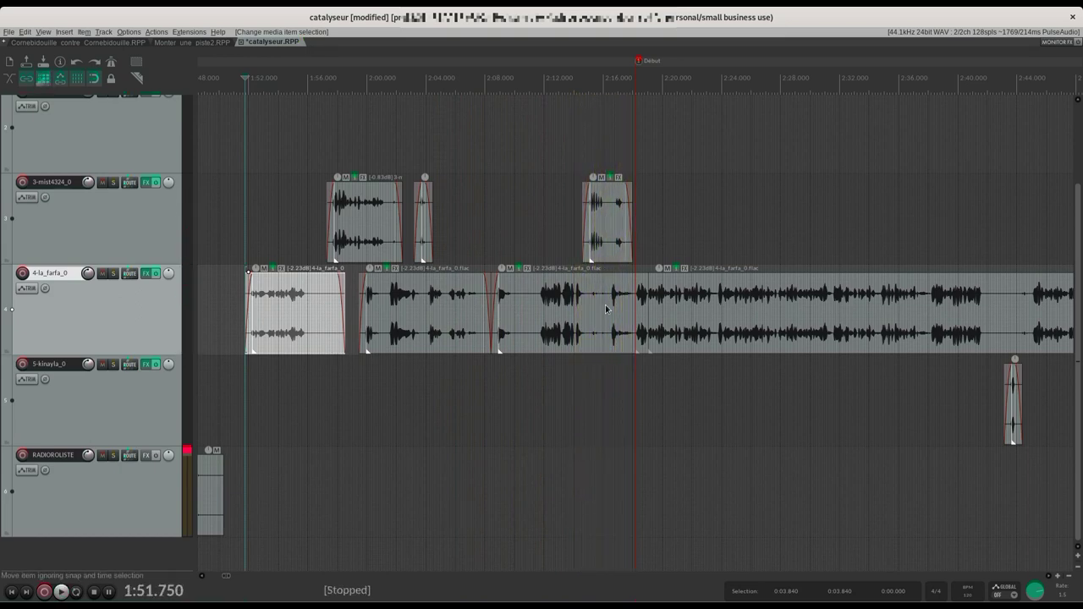
Step: Cut all track 3 and track 4 items lying between the RADIOROLISTE.wav music and the "Début" marker
left_click(604, 308, "shift")
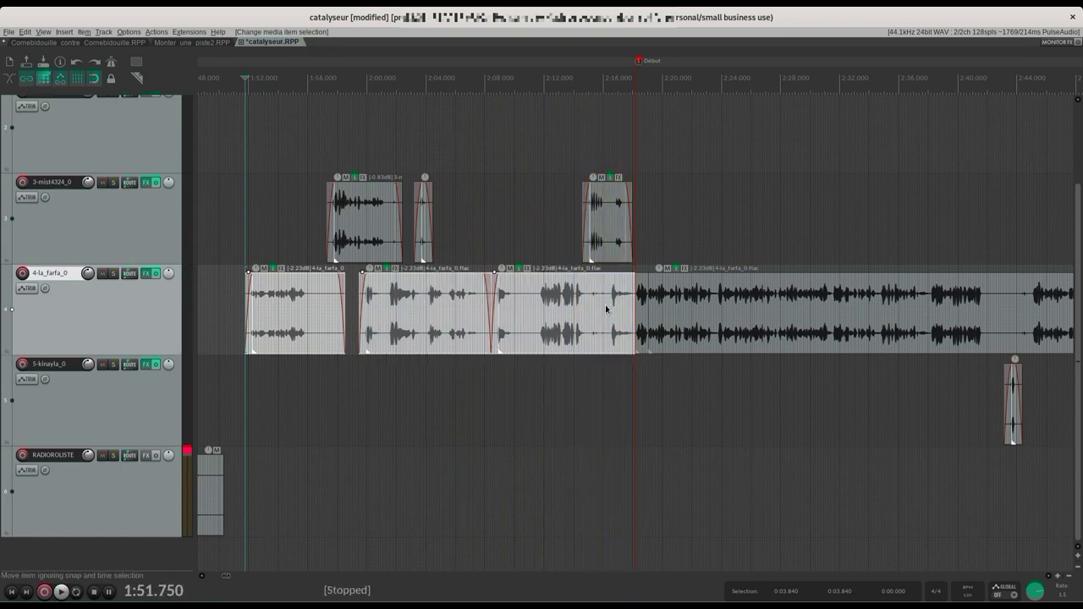
key("ctrl")
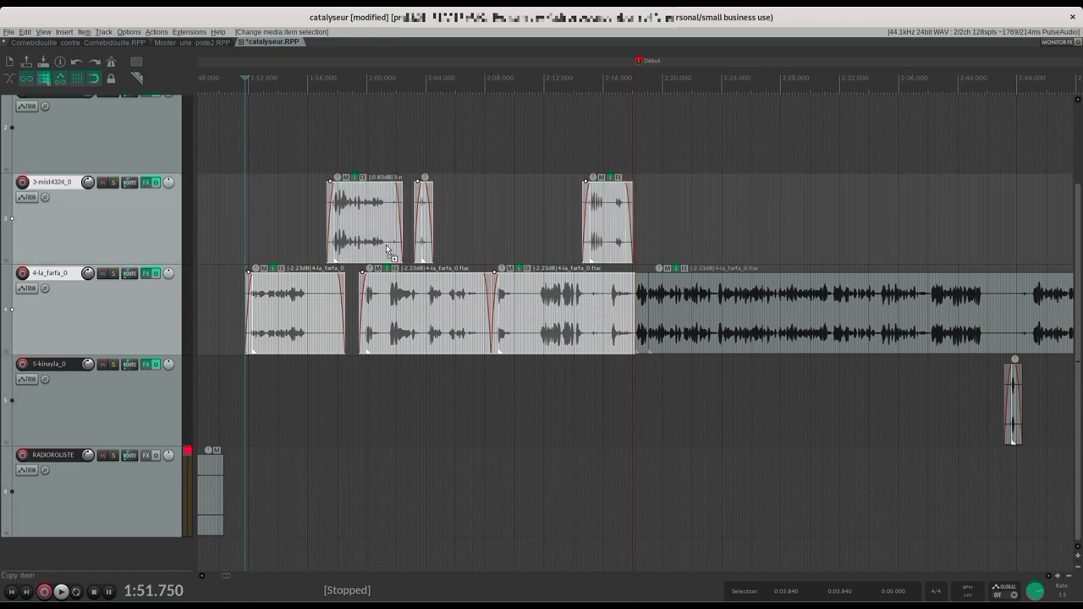
key("ctrl+x")
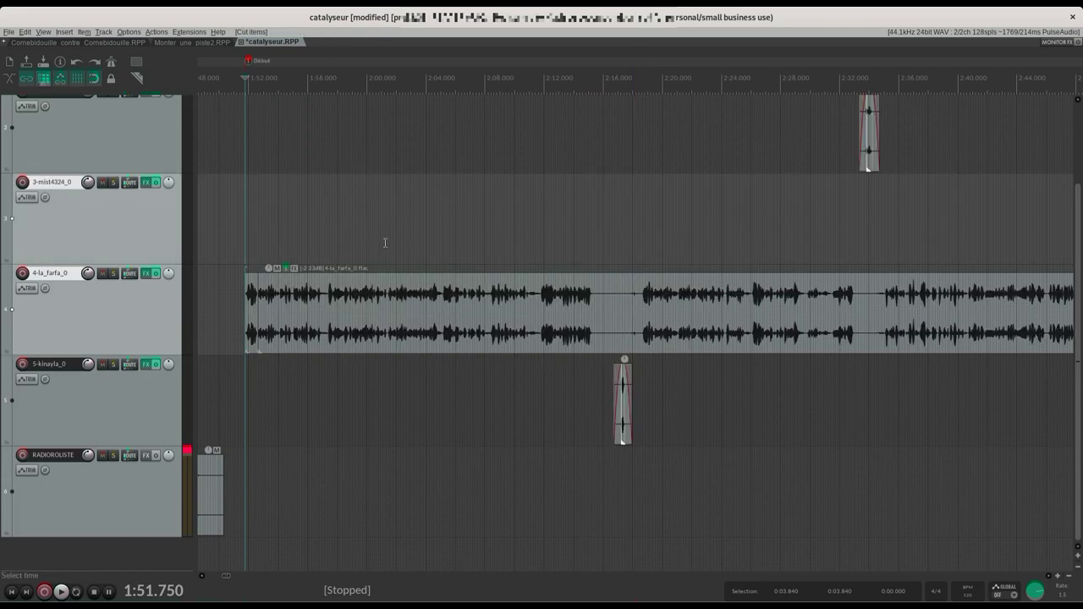
Step: Paste the cut items on tracks 3 and 4 at about 1:42:15, after the last outtakes at the project's end
scroll(248, 367, "down", 10)
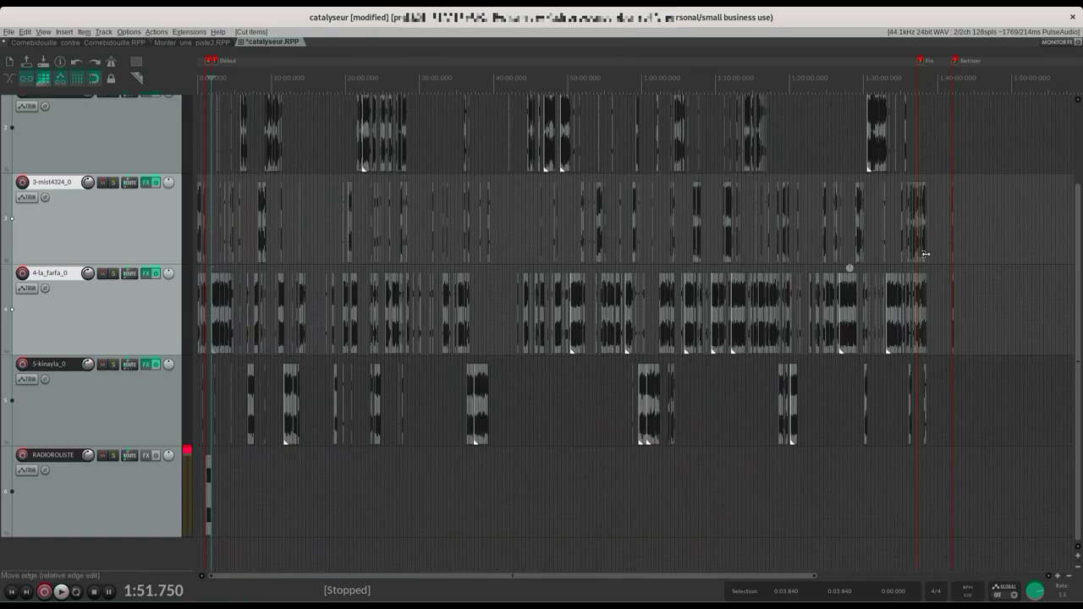
left_click(959, 208)
scroll(871, 214, "up", 10)
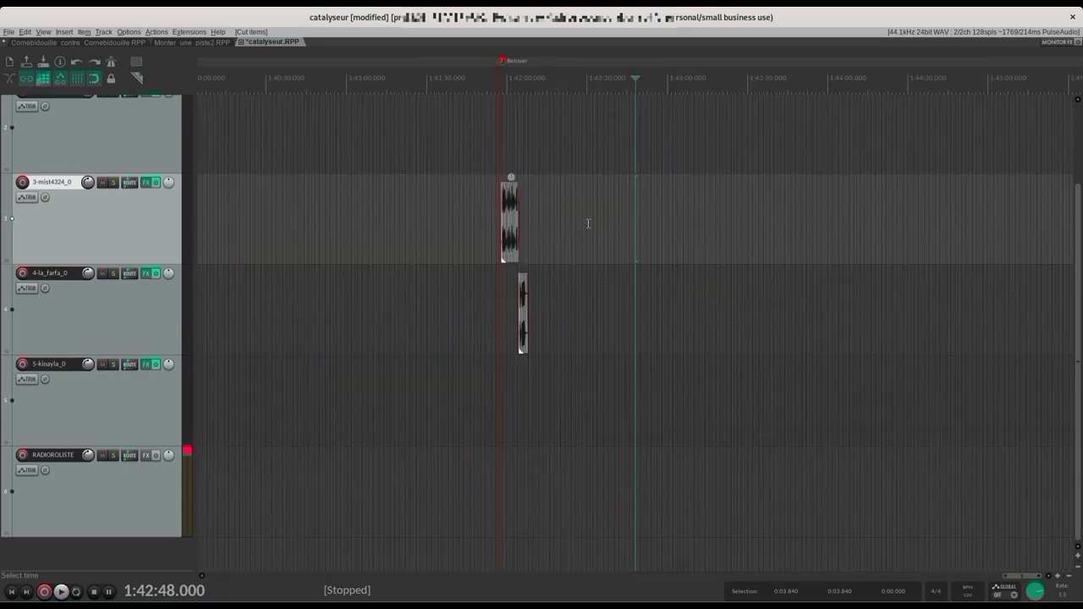
left_click(548, 222)
key("ctrl+v")
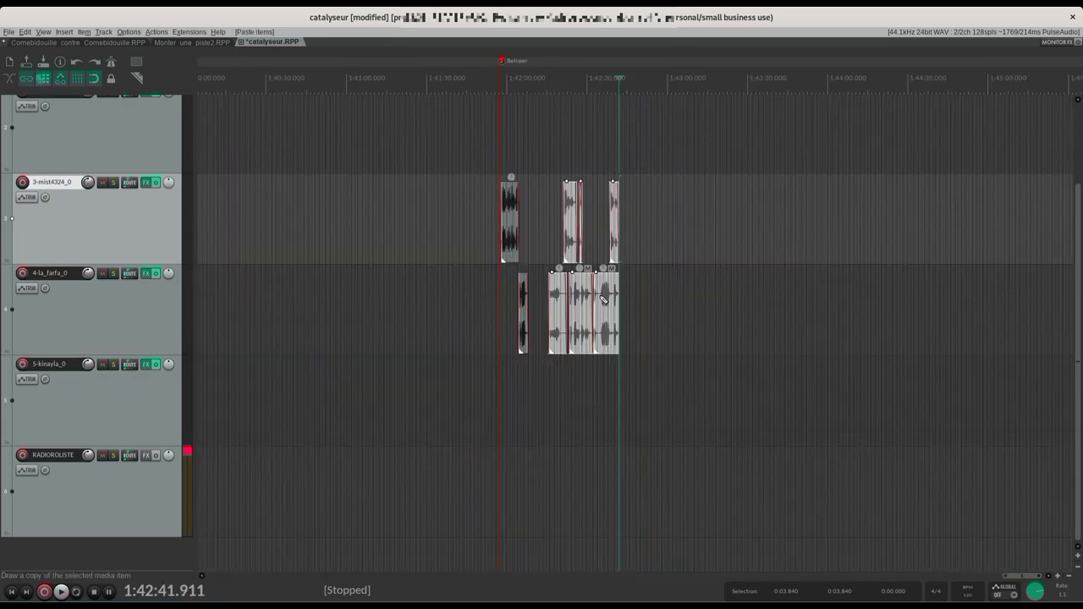
Step: Move the track 4 item at the "Début" marker, along with everything following it, to the end of RADIOROLISTE.wav
scroll(438, 377, "down", 10)
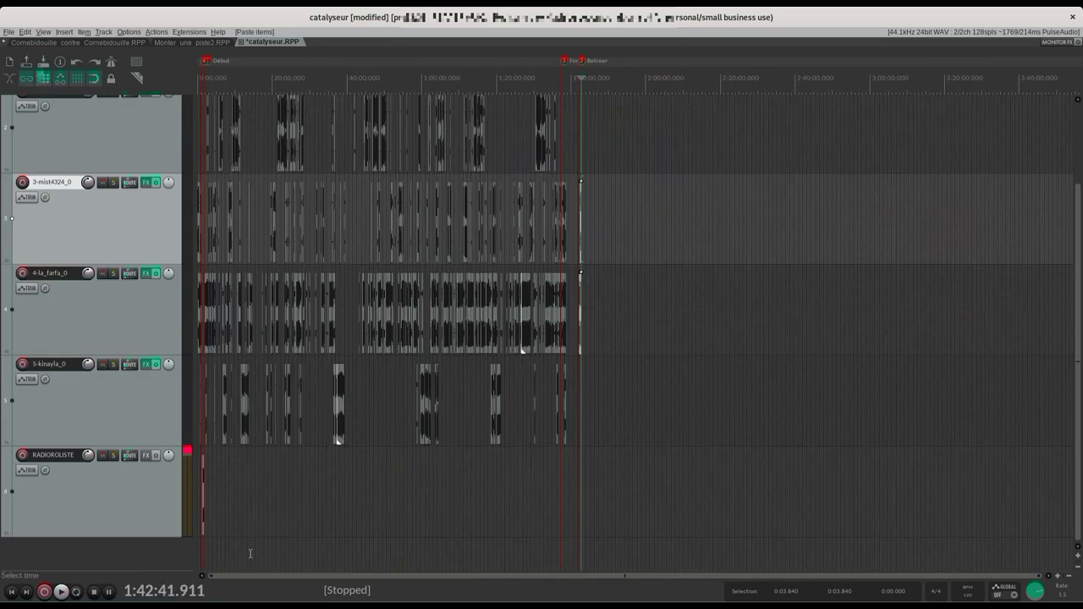
left_click(201, 302)
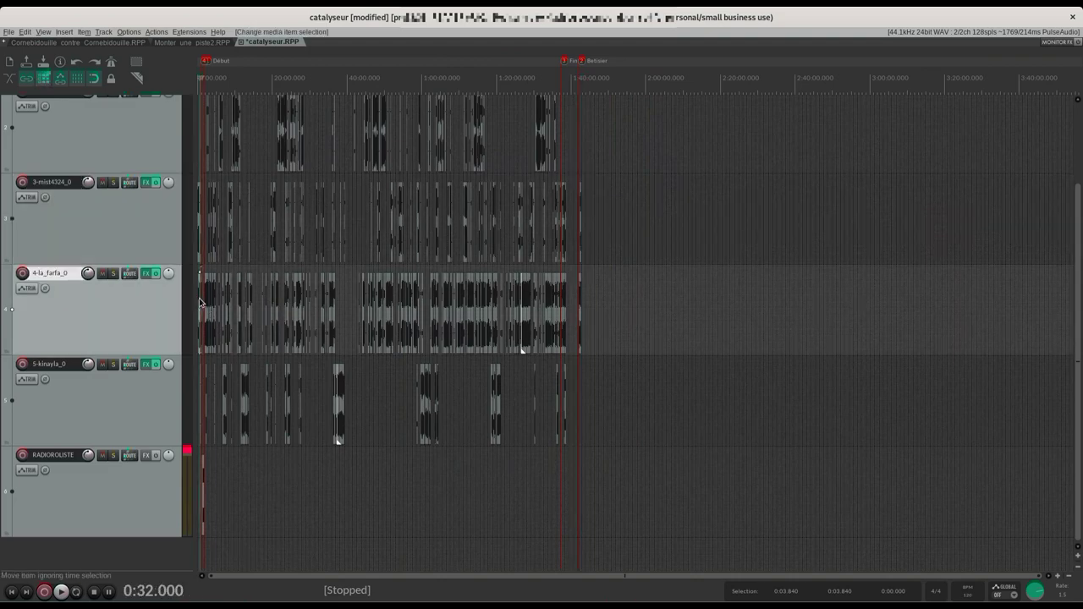
scroll(200, 302, "up", 3)
scroll(201, 302, "up", 8)
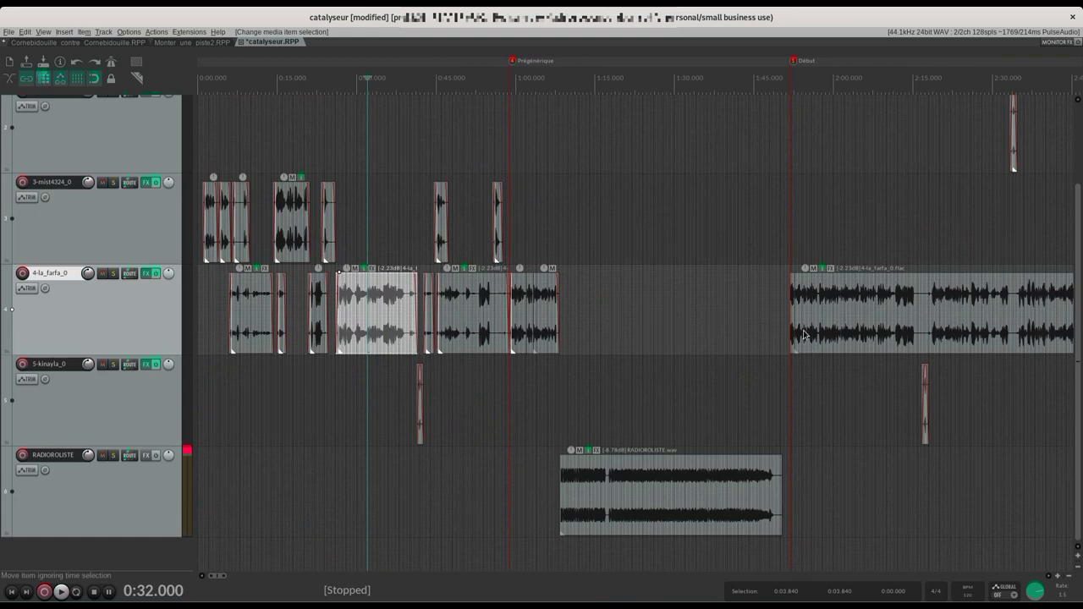
scroll(793, 323, "up", 2)
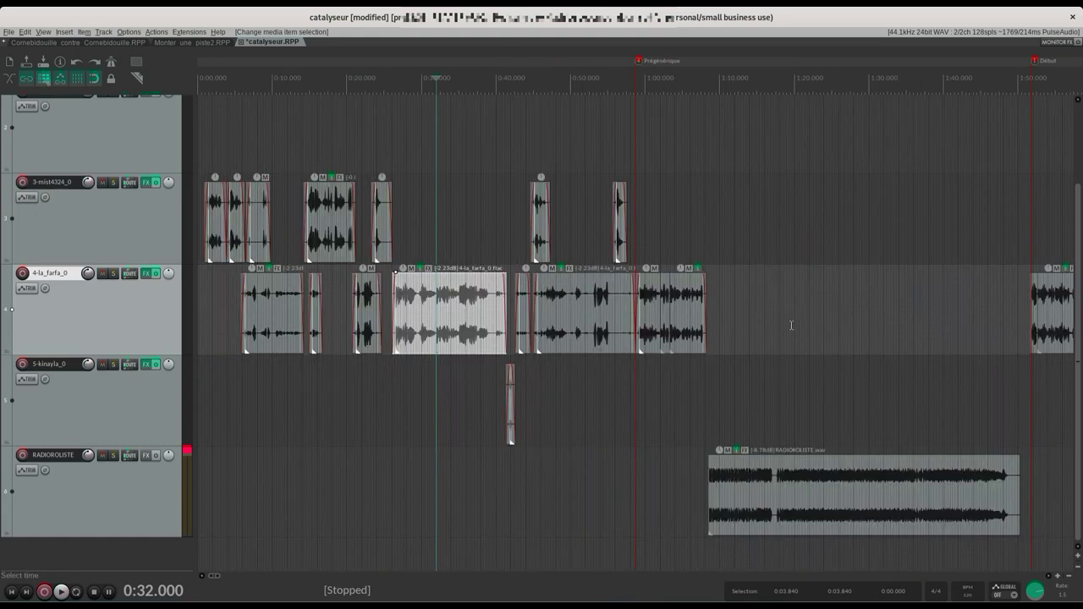
left_click(1024, 320)
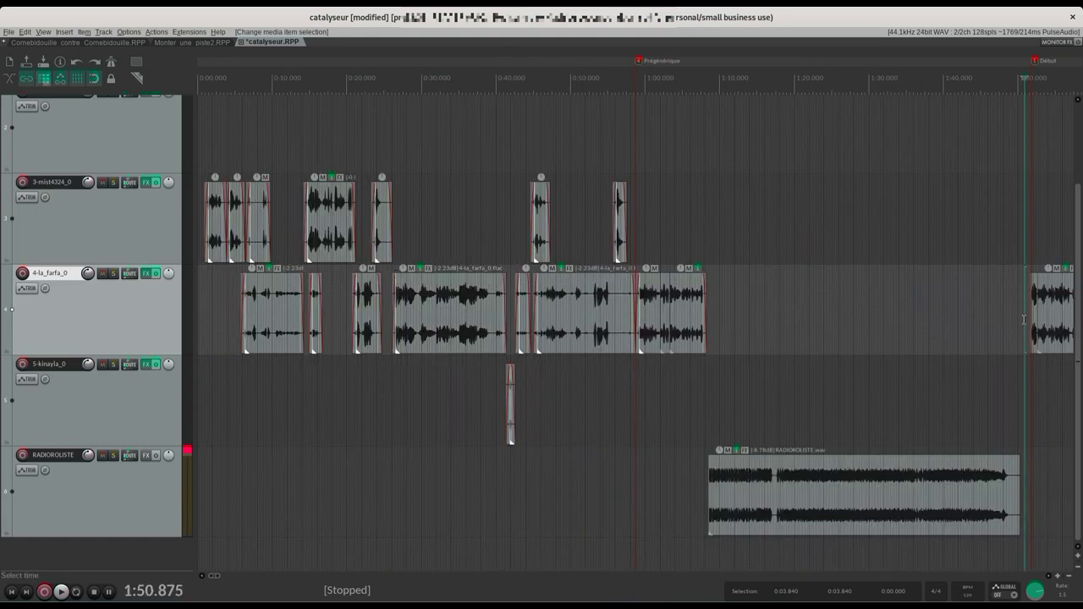
scroll(1024, 319, "up", 5)
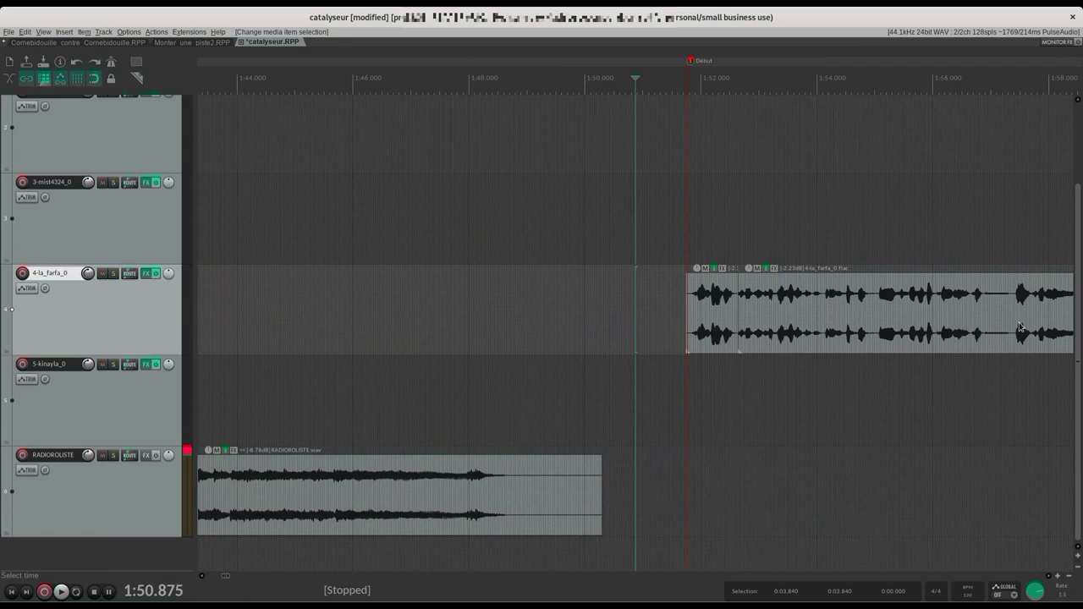
left_click(707, 312)
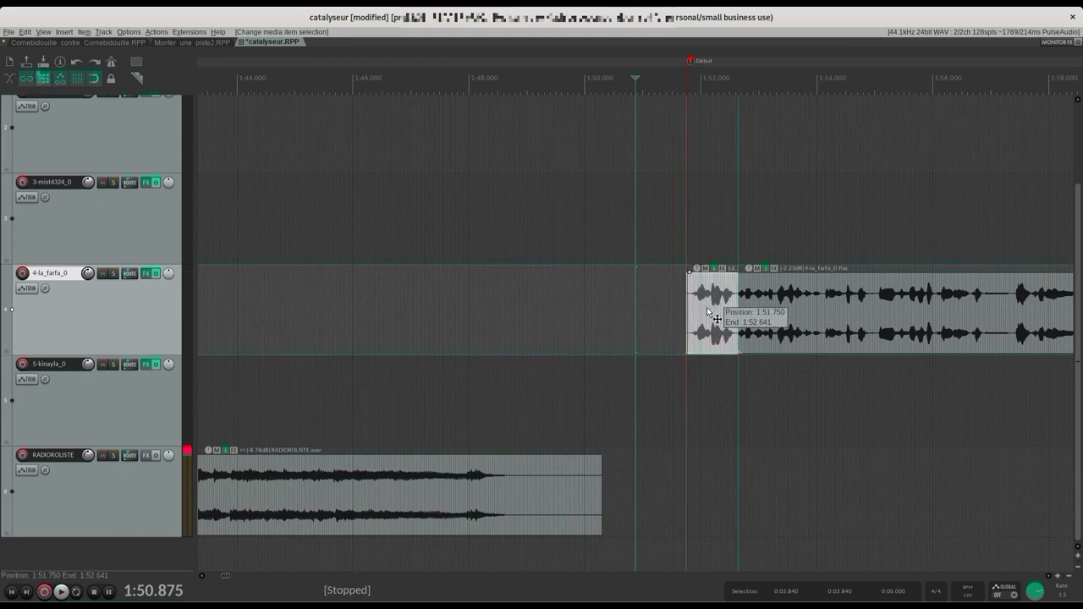
left_click_drag(707, 313, 617, 317)
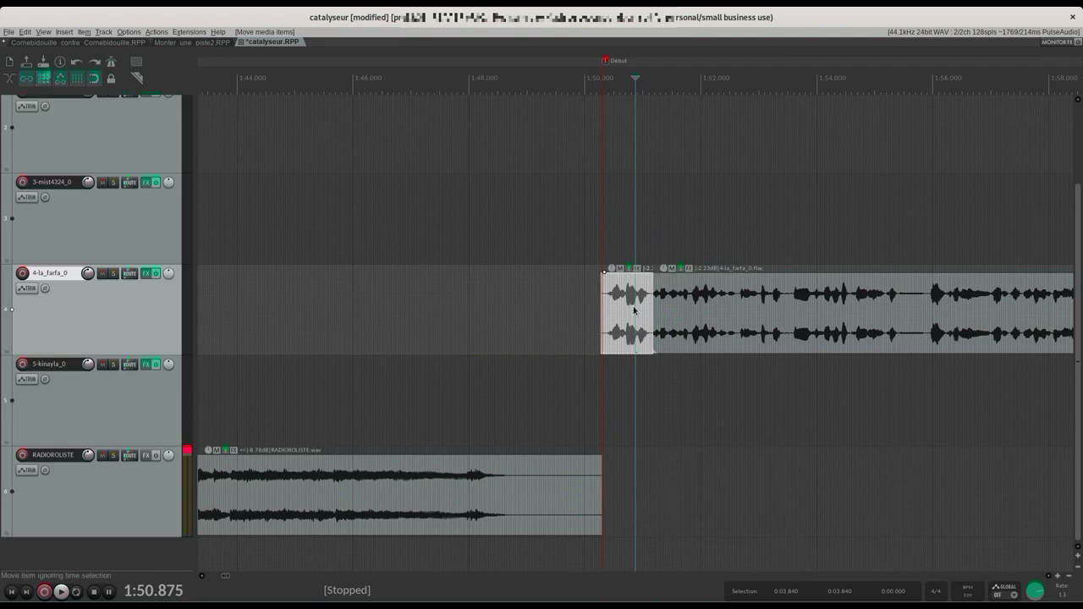
Step: Listen from 1:43.000 through the transition from the end of the music into the "Début" section
scroll(554, 373, "down", 10)
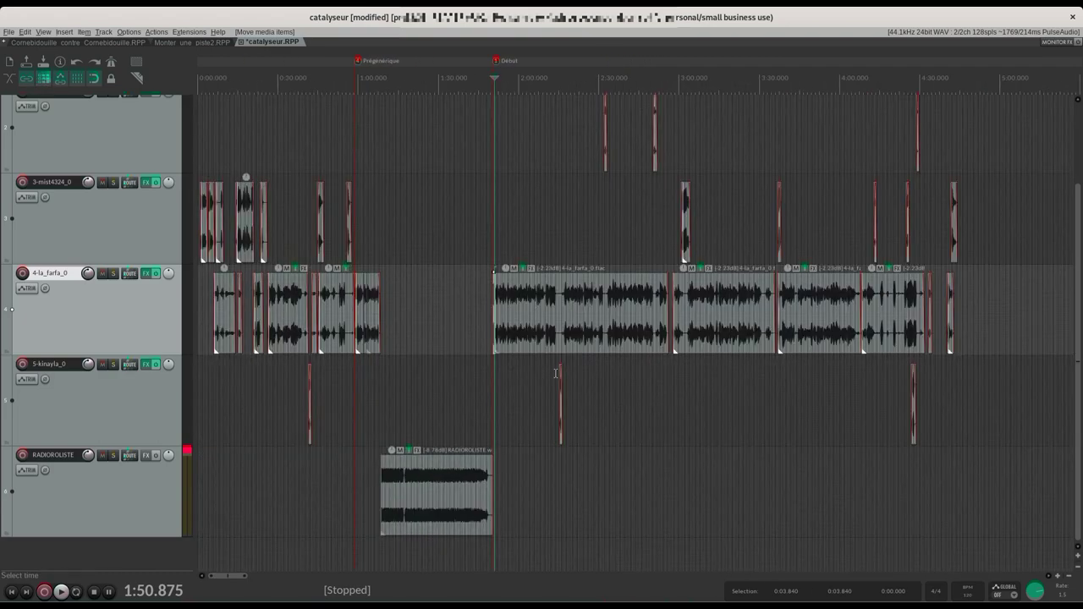
left_click(472, 412)
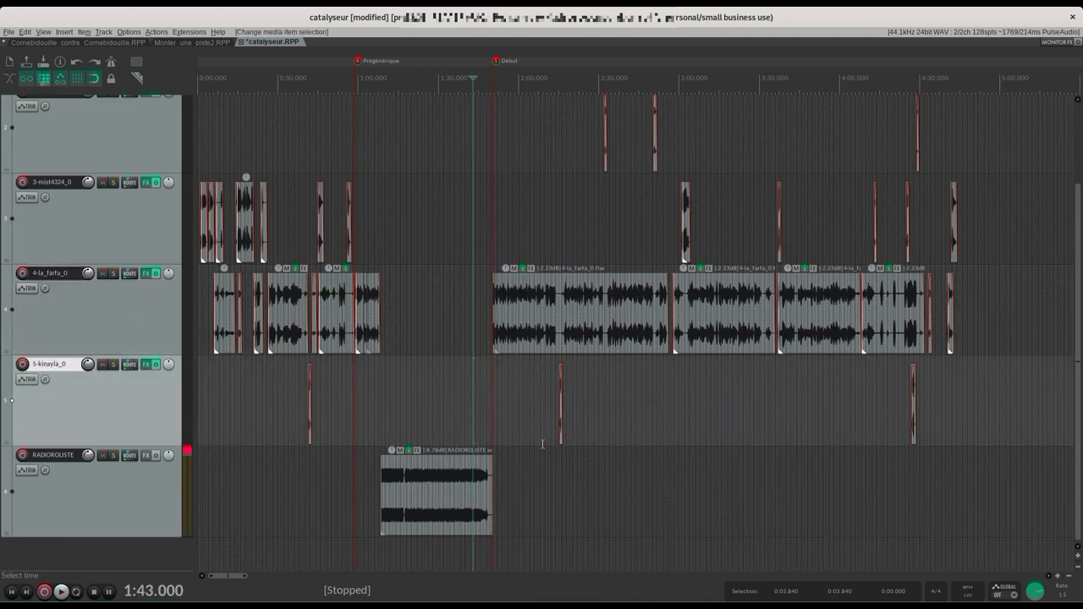
key("space")
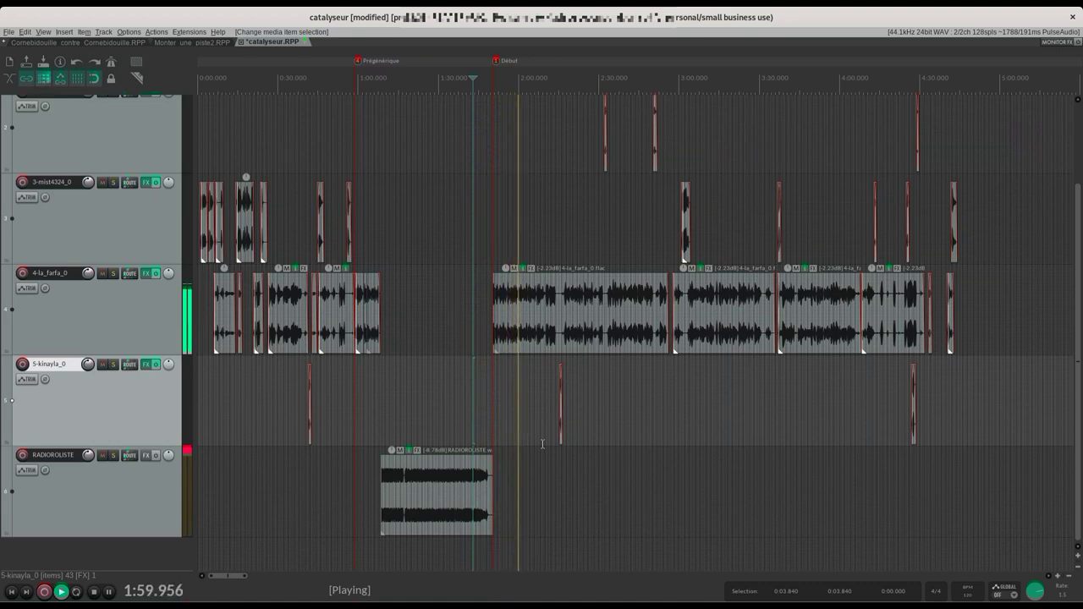
key("space")
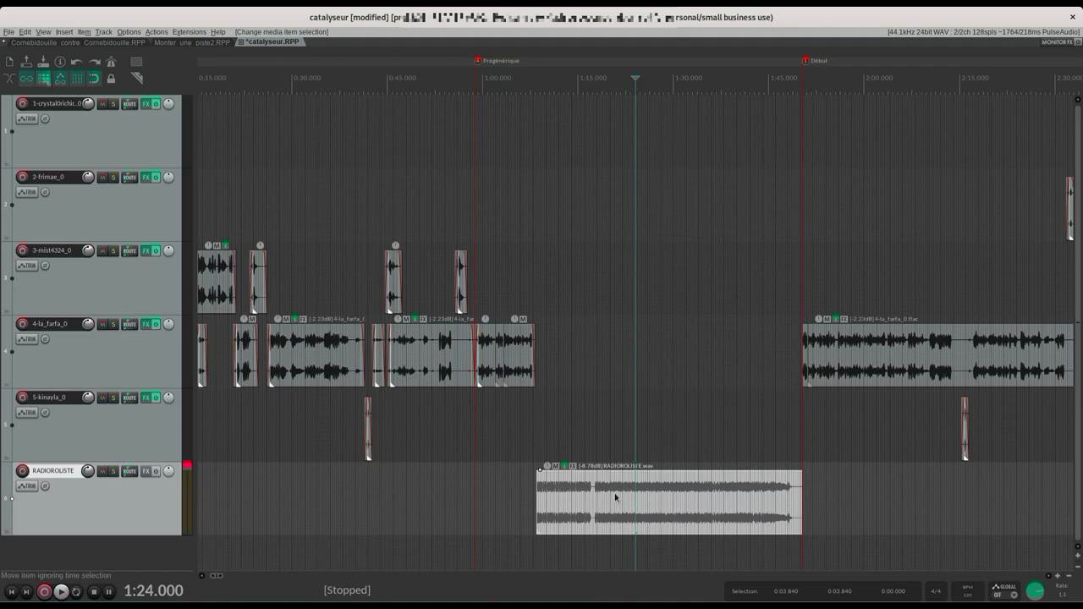
Step: Insert a copy of the RADIOROLISTE.wav item on its track at 1:37:11.228, at the "Fin" marker, shifting the following items
scroll(616, 499, "down", 10)
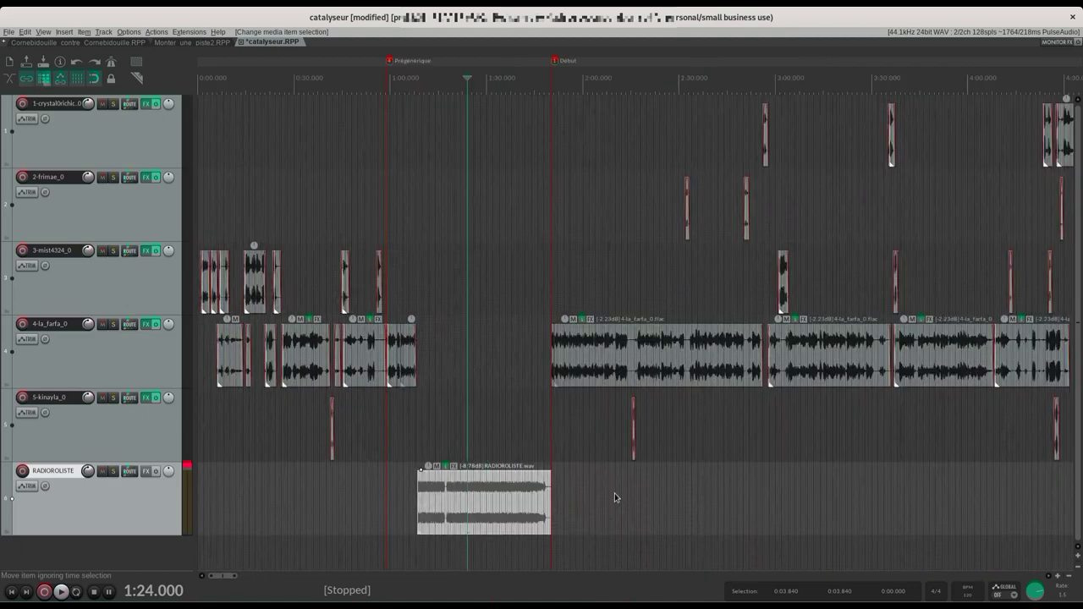
scroll(615, 498, "down", 4)
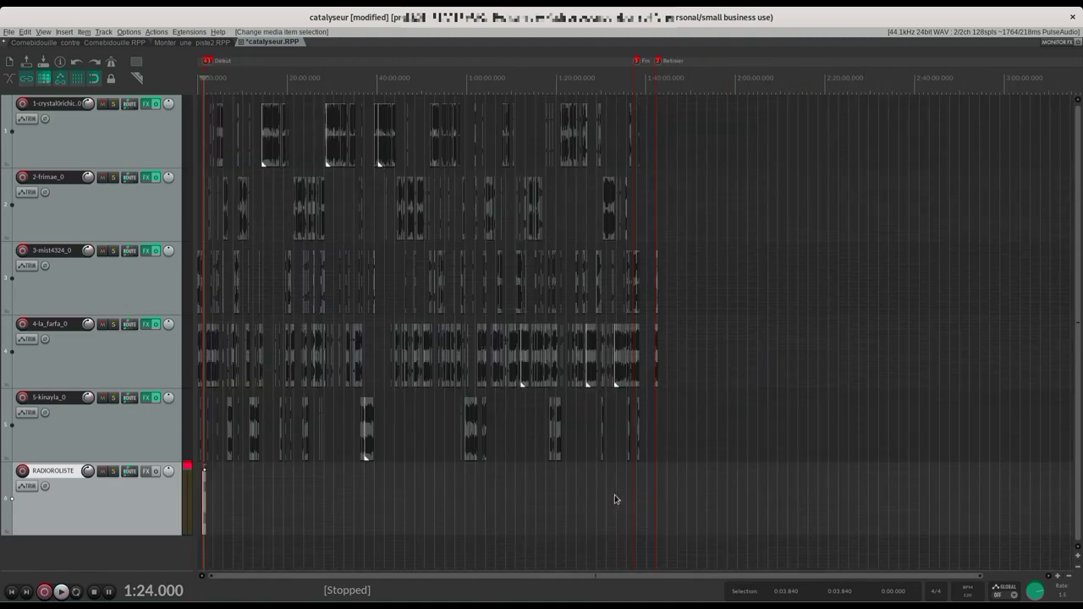
left_click(631, 487)
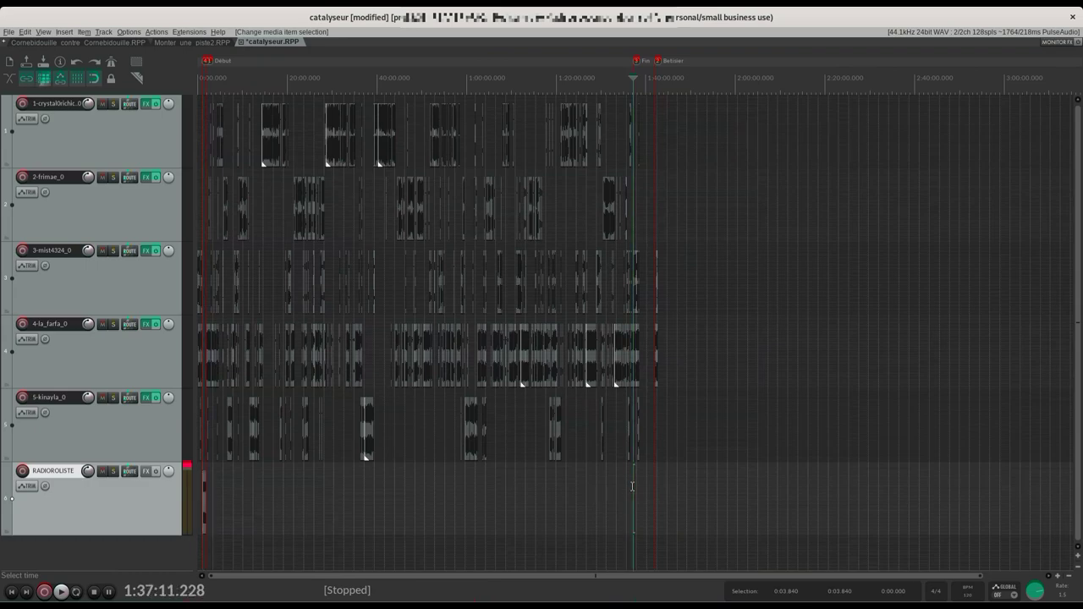
scroll(631, 487, "up", 10)
scroll(632, 487, "up", 4)
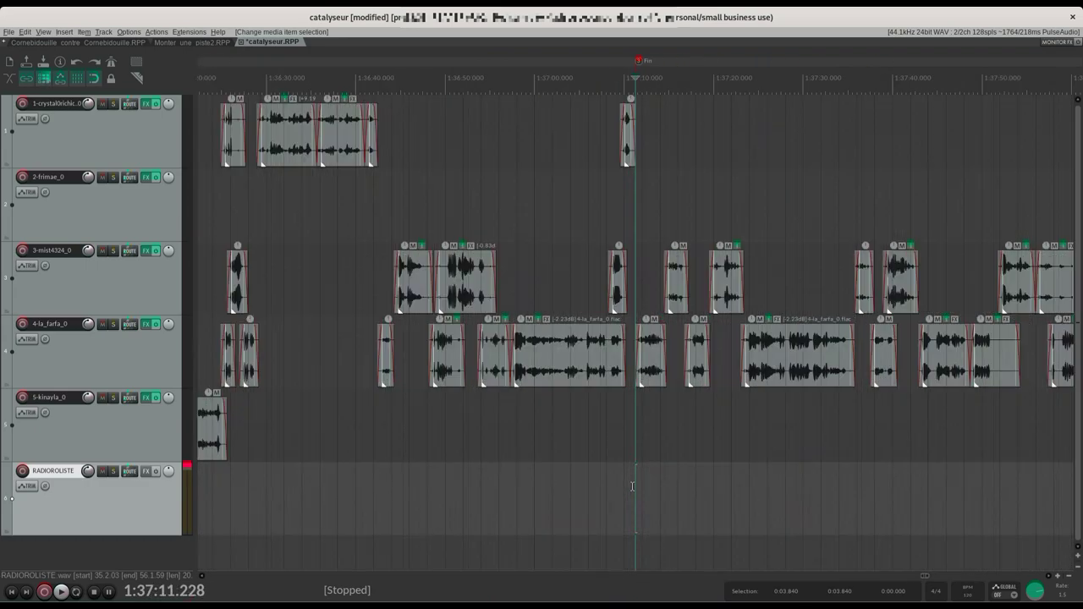
scroll(632, 486, "up", 3)
scroll(632, 487, "up", 1)
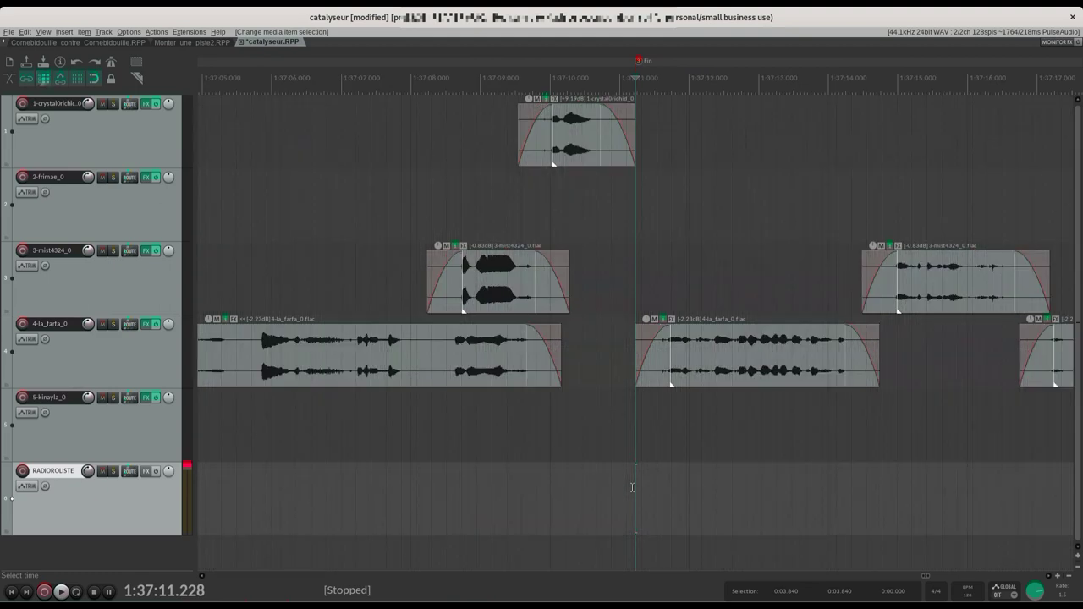
scroll(631, 488, "right", 2)
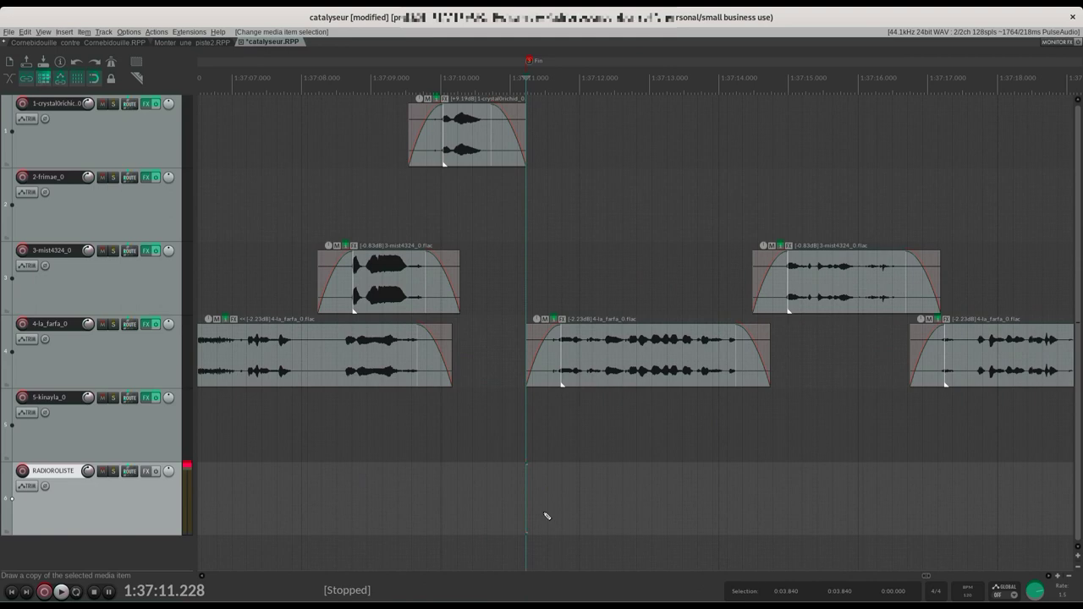
key("ctrl+v")
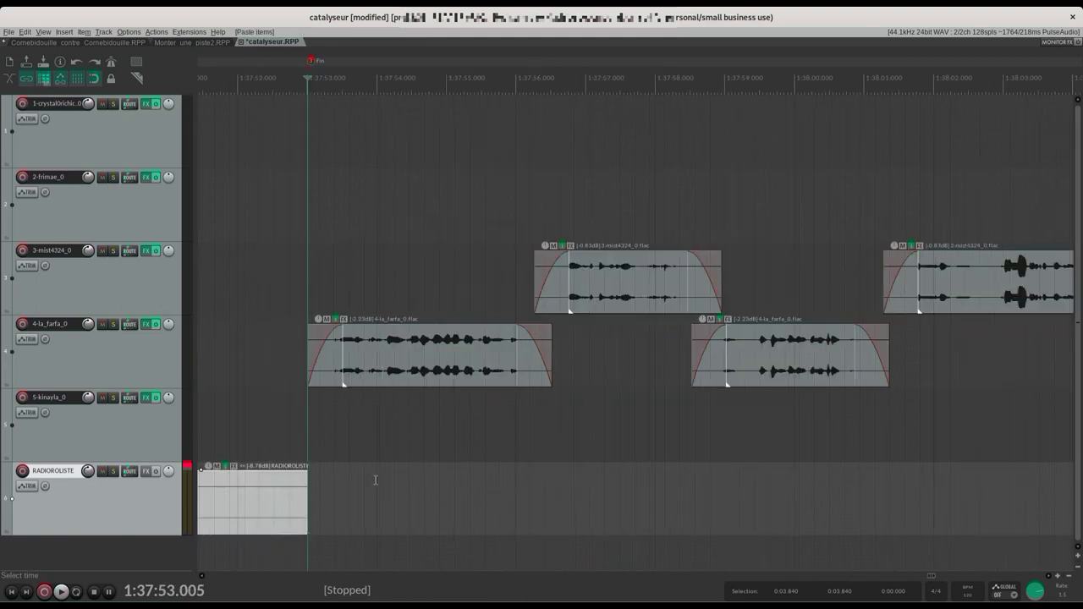
scroll(375, 480, "down", 10)
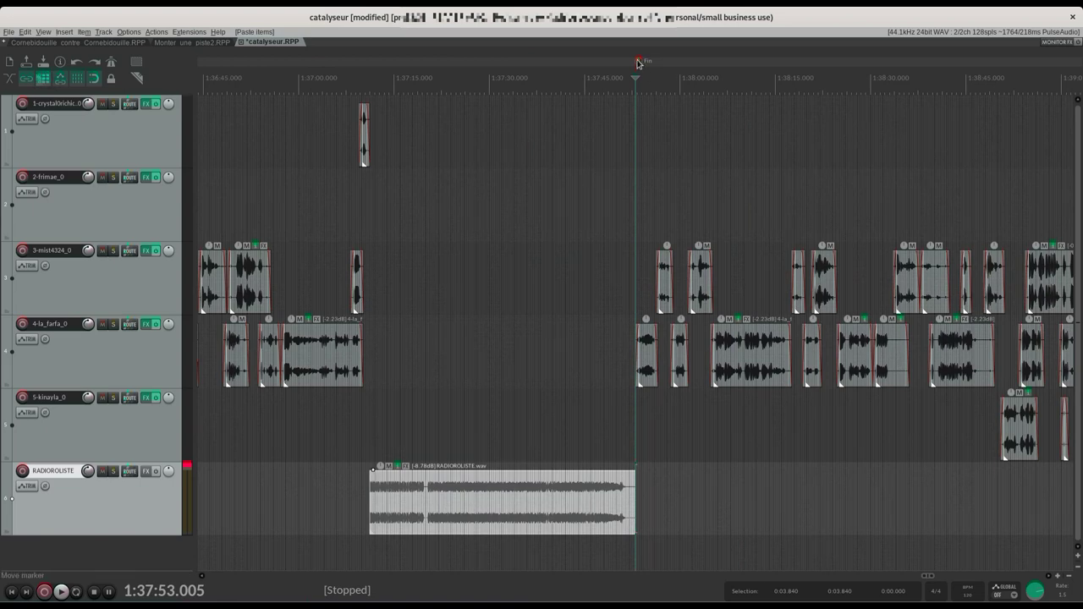
Step: Move the "Fin" marker to the start of the closing RADIOROLISTE.wav item, right after the last spoken items
left_click_drag(638, 62, 371, 67)
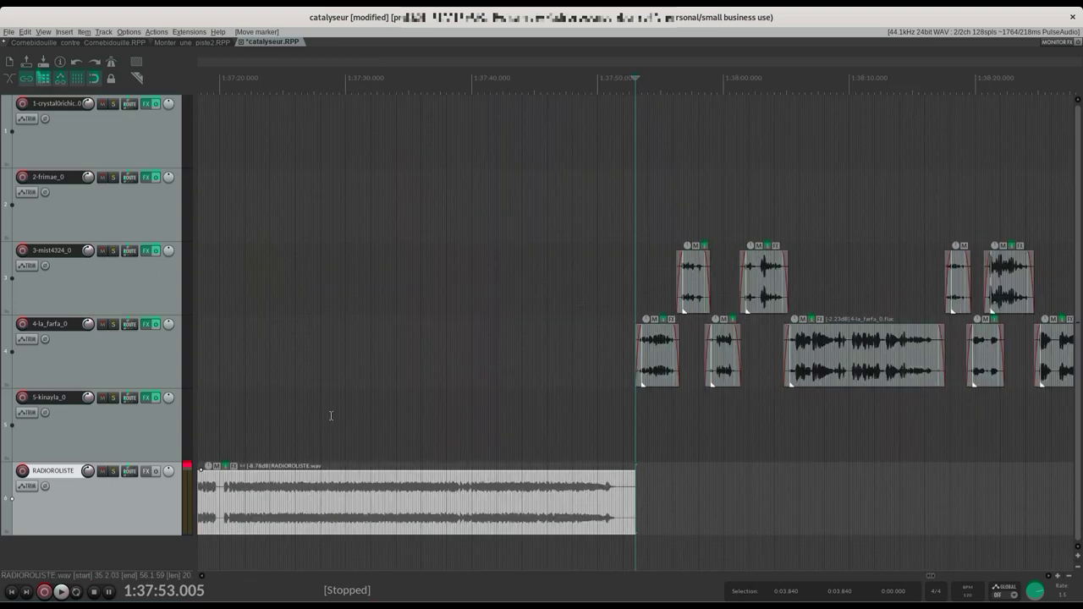
left_click(361, 421)
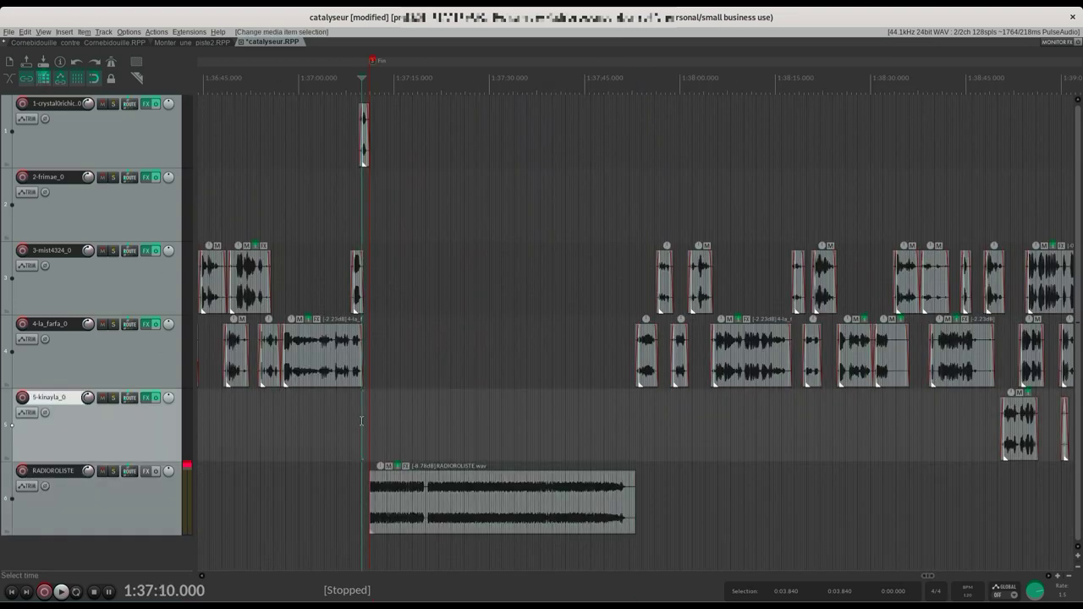
scroll(361, 421, "up", 8)
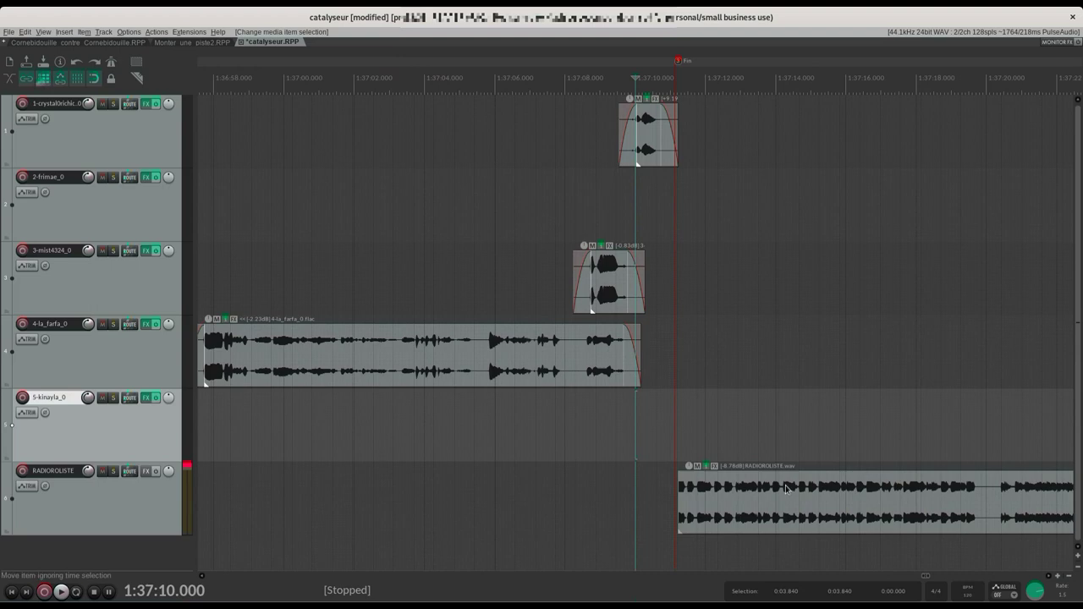
Step: Listen to the last track 4 item before the "Fin" marker, from its start at 1:36:57.238
key("Left")
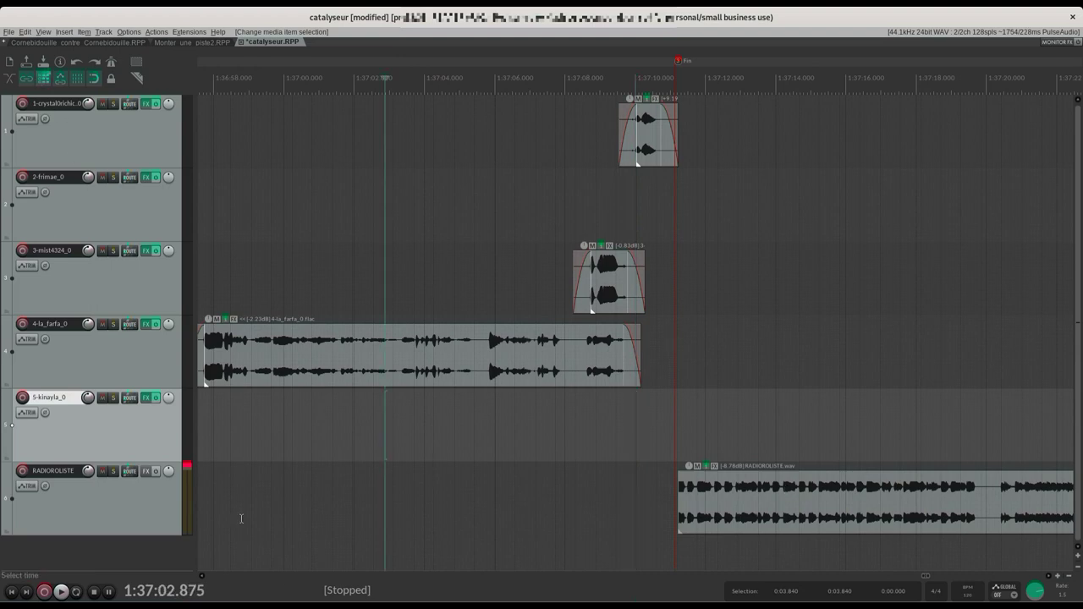
scroll(282, 484, "left", 3)
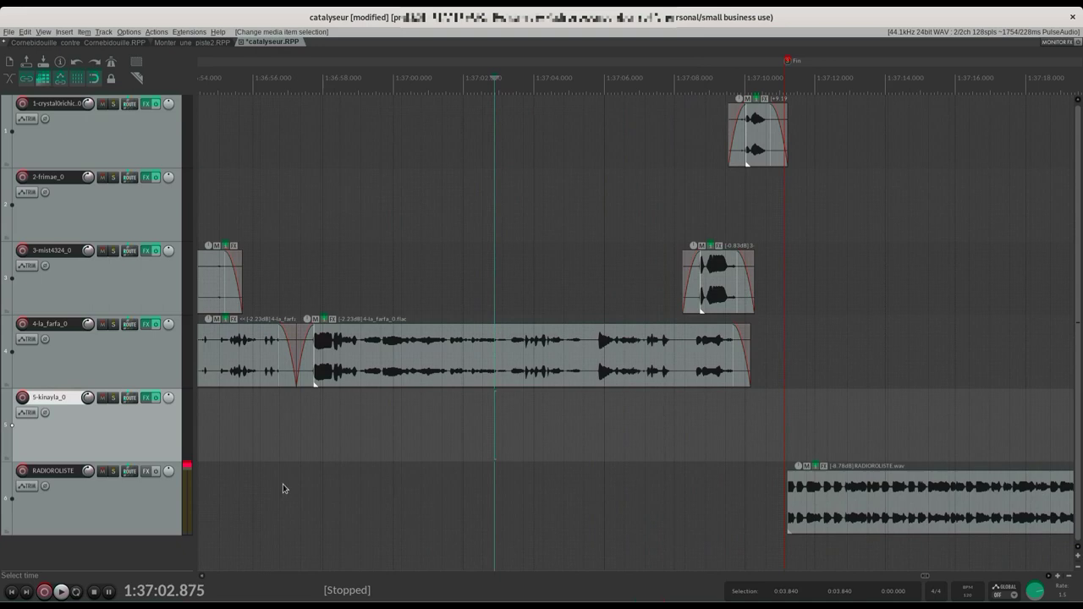
left_click(298, 339)
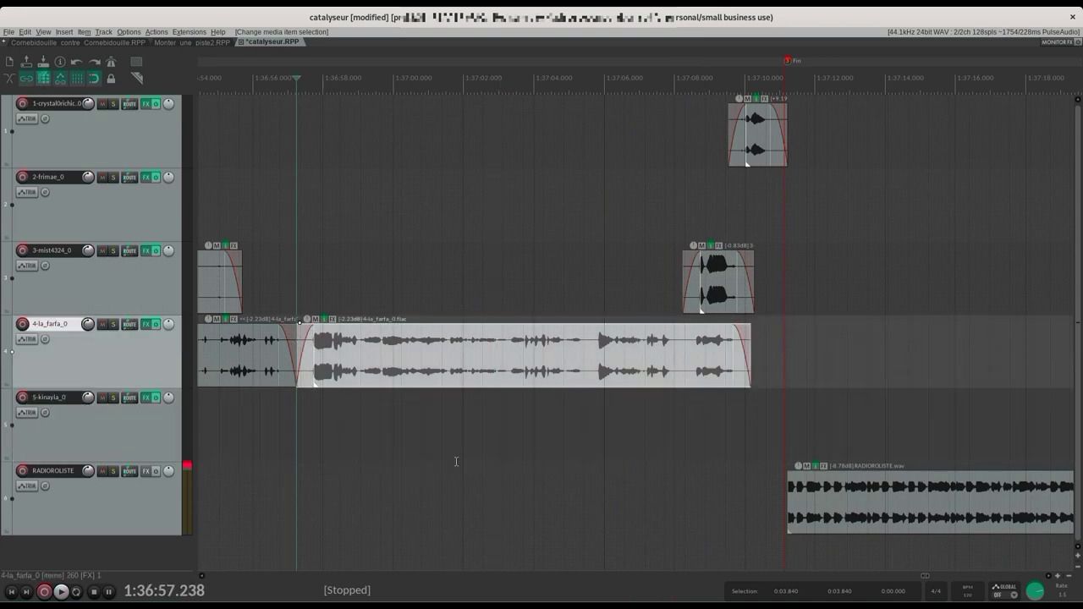
key("space")
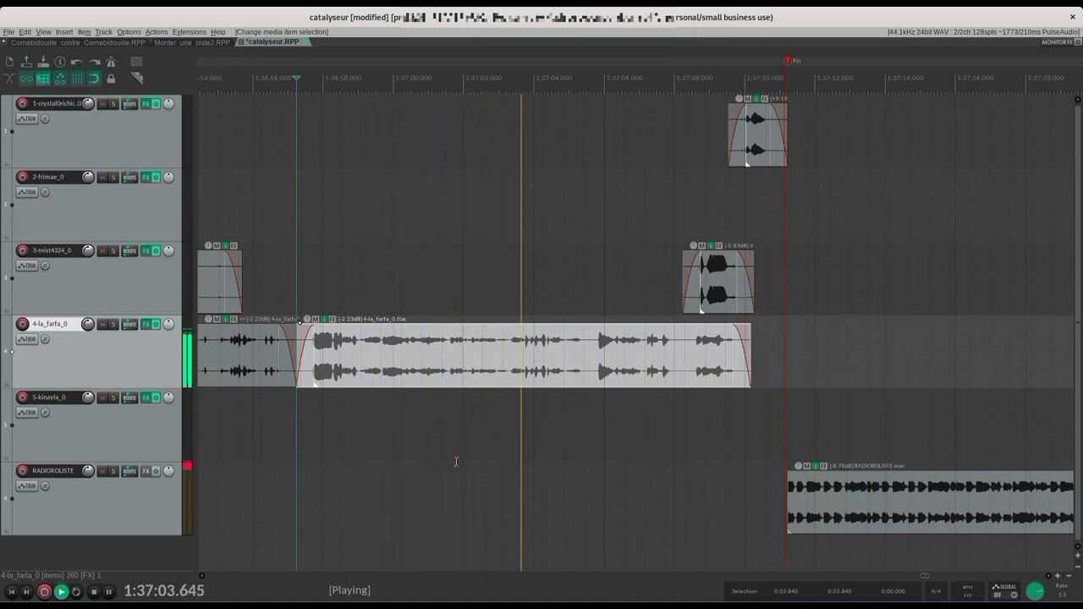
key("space")
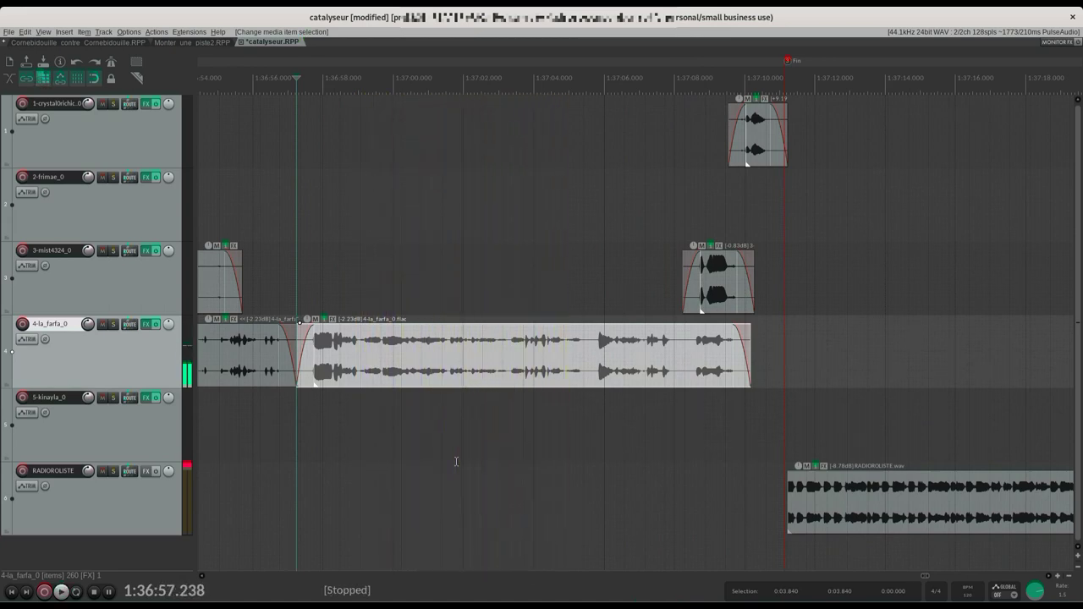
Step: Split the last track 4 item at 1:36:58.281 and delete the part before the split, closing the gap
left_click(332, 347)
key("space")
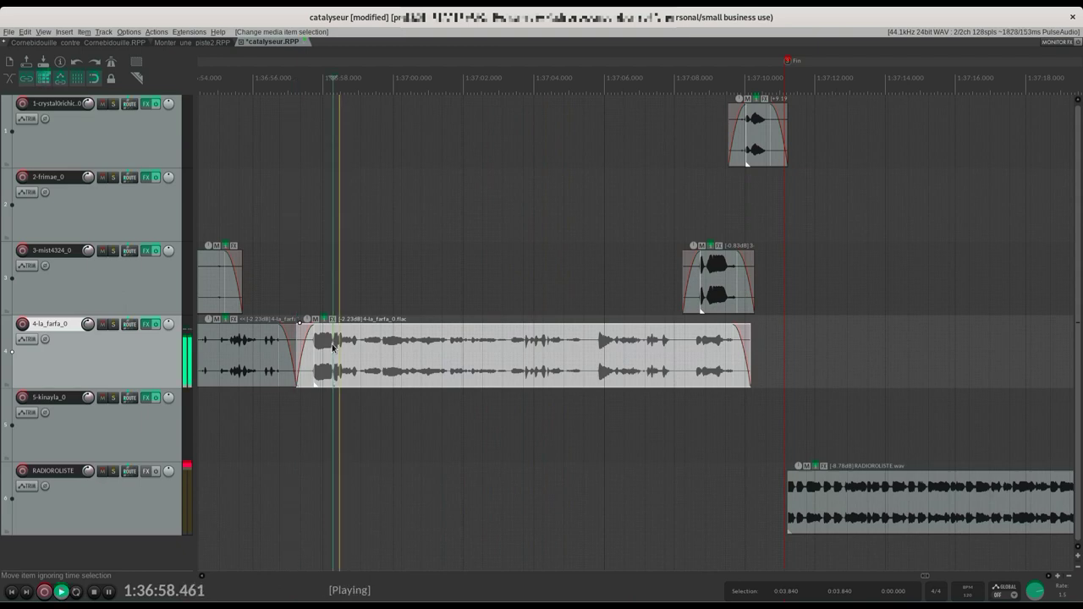
key("space")
scroll(332, 347, "up", 5)
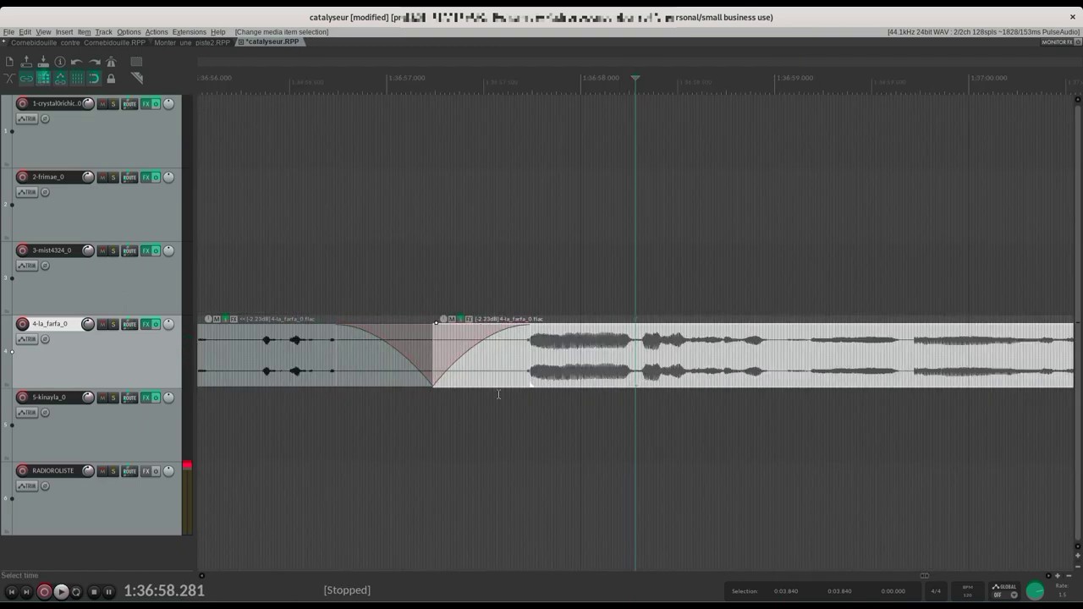
key("s")
left_click(534, 360)
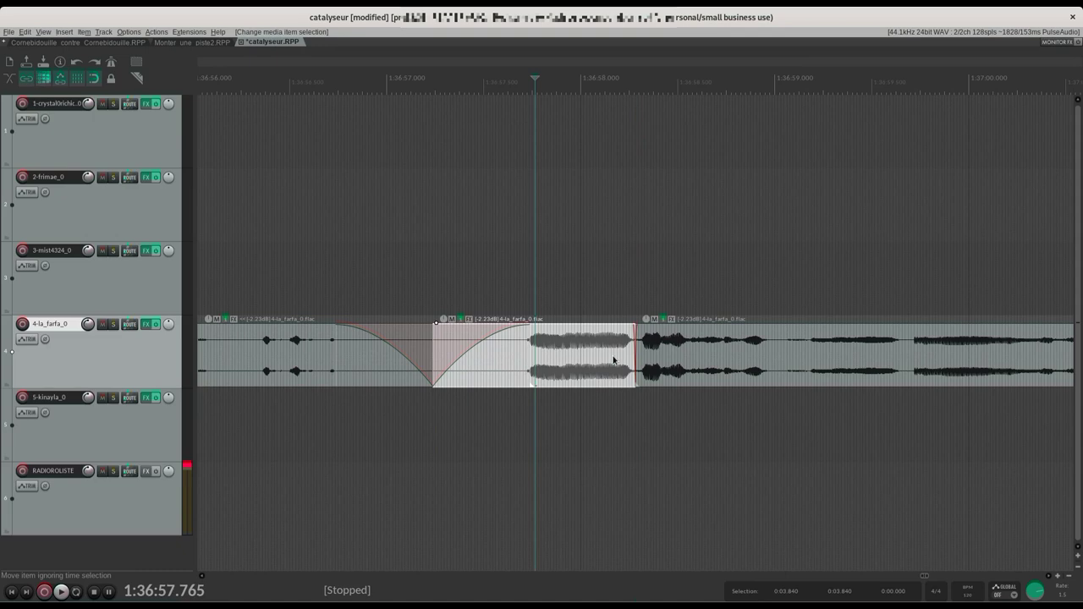
key("Delete")
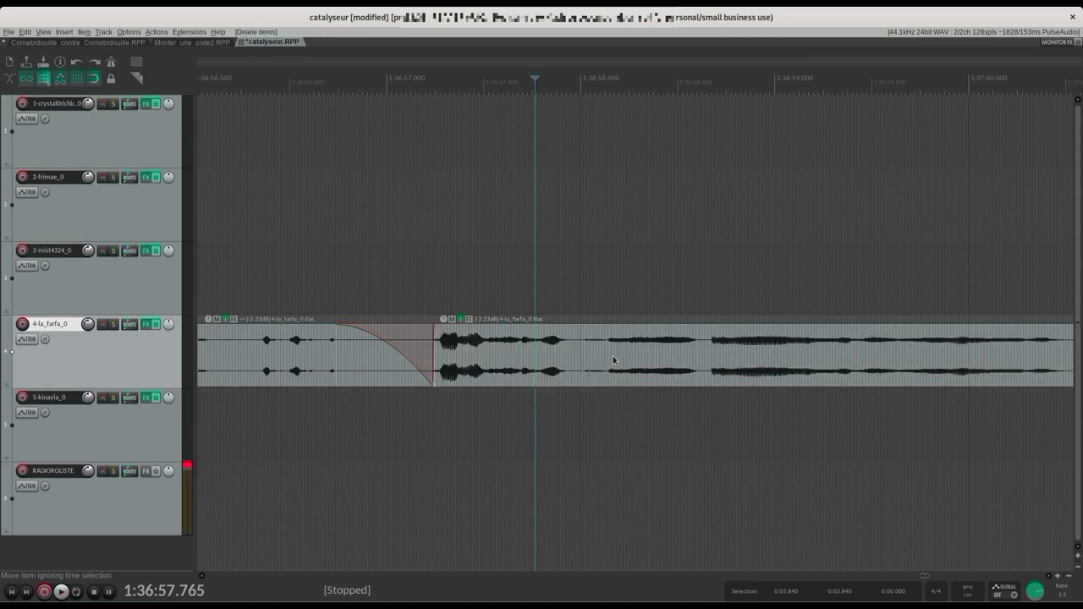
Step: Cut out the track 4 passage between 1:36:58.656 and 1:36:59.312, closing the gap
left_click(435, 365)
key("space")
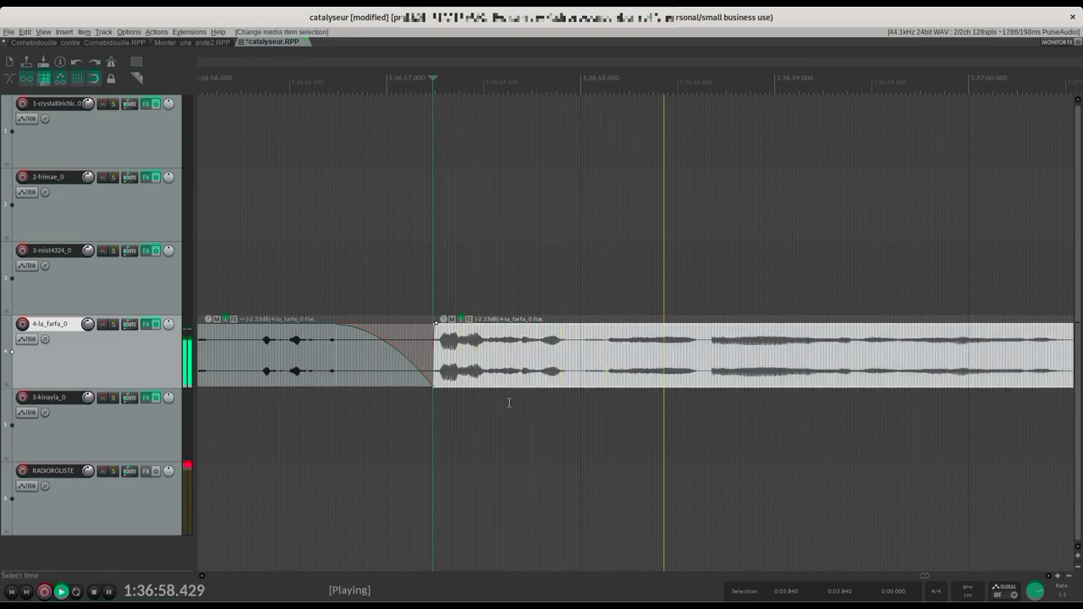
key("space")
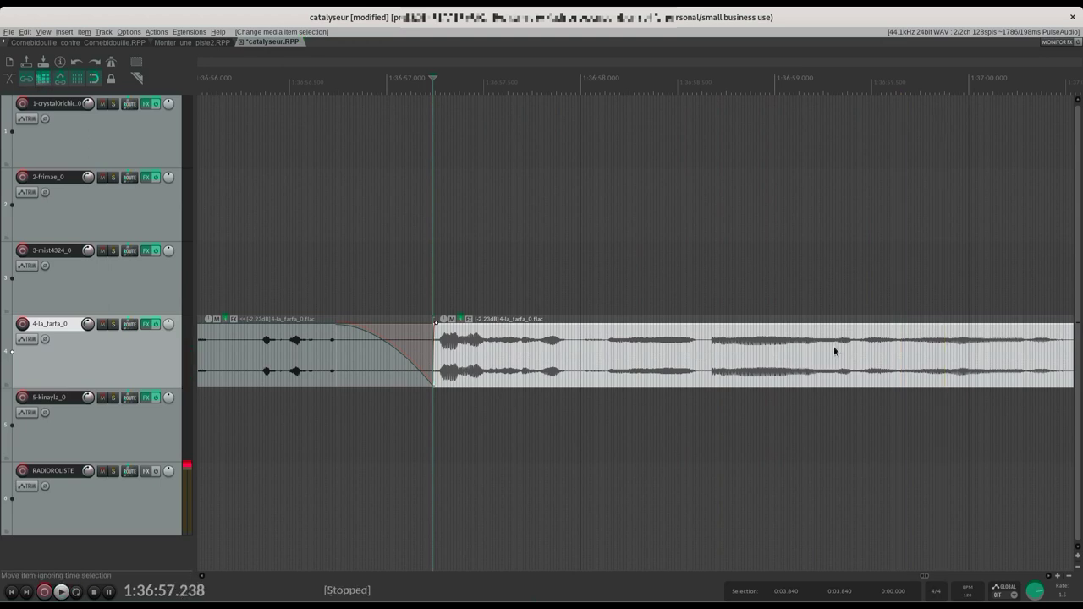
left_click(835, 342)
key("space")
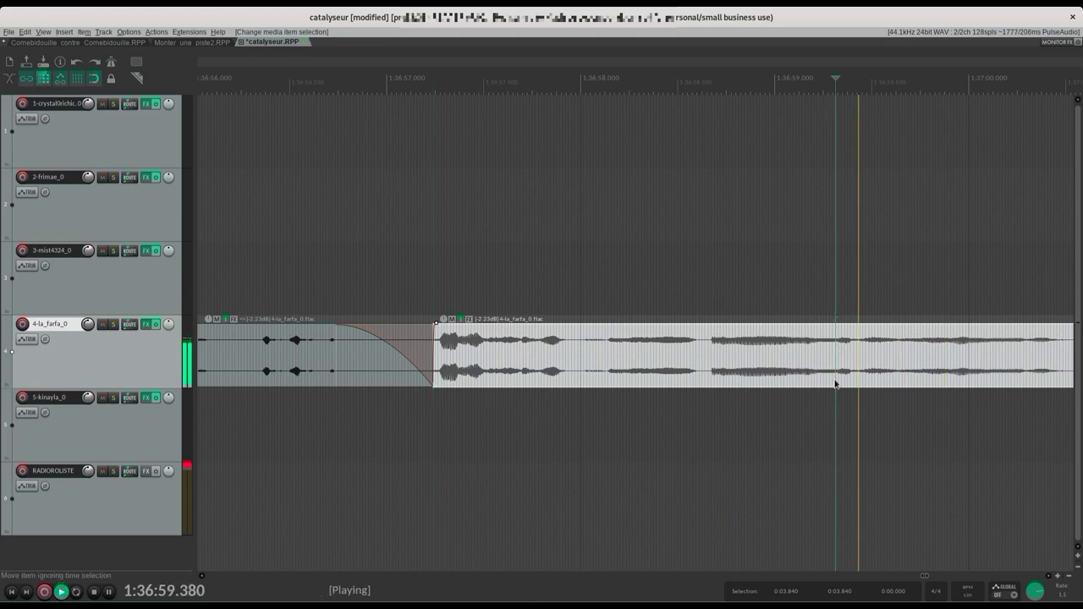
key("space")
key("s")
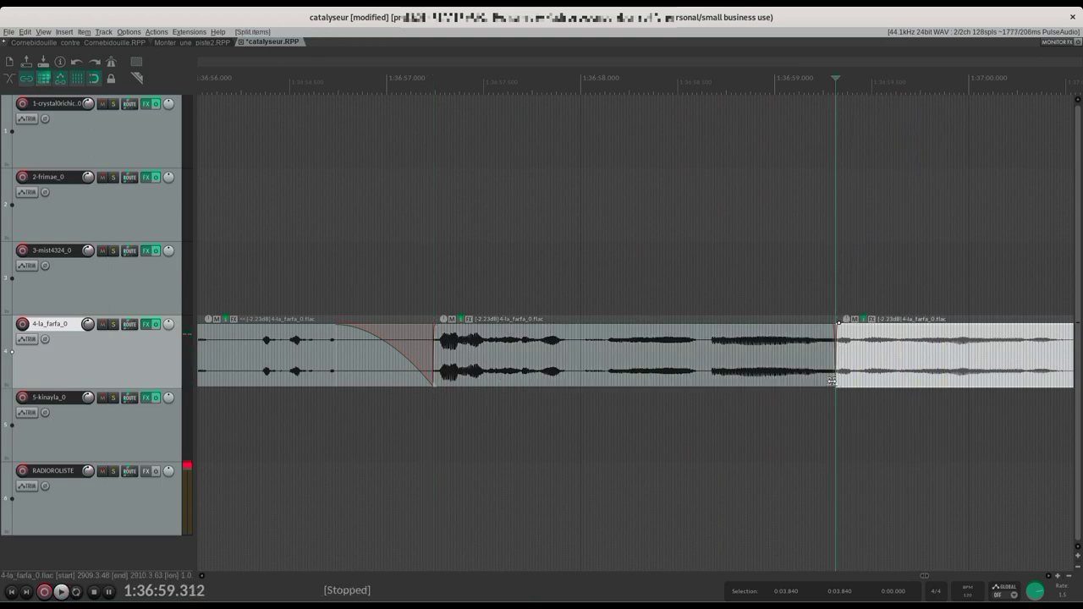
left_click(708, 343)
key("s")
key("Delete")
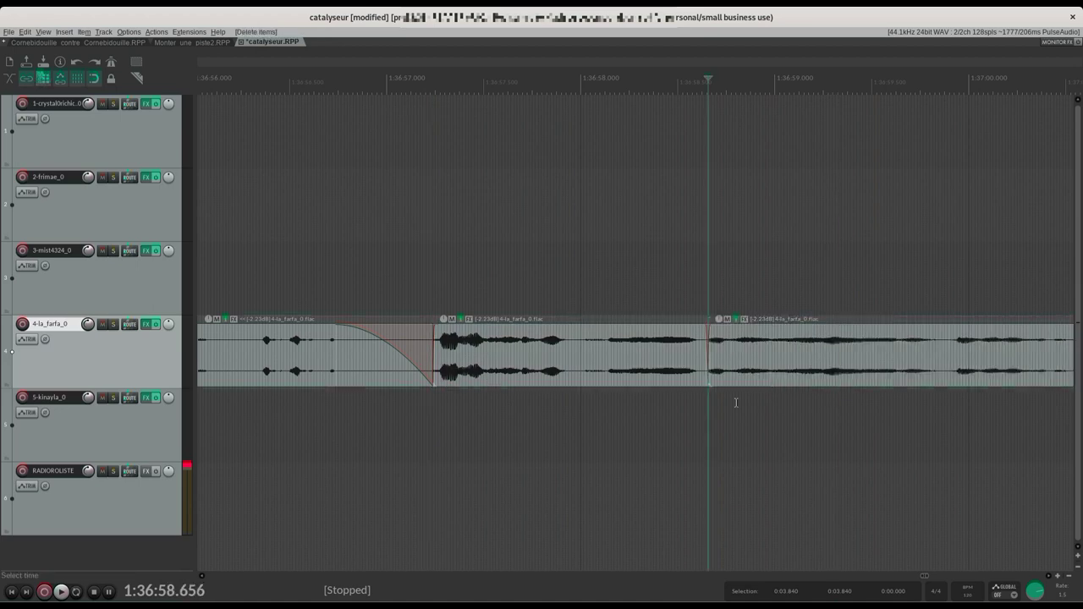
Step: Listen to the track 4 join at 1:36:58.656 and add a short fade-in to the item following it
left_click(440, 353)
key("space")
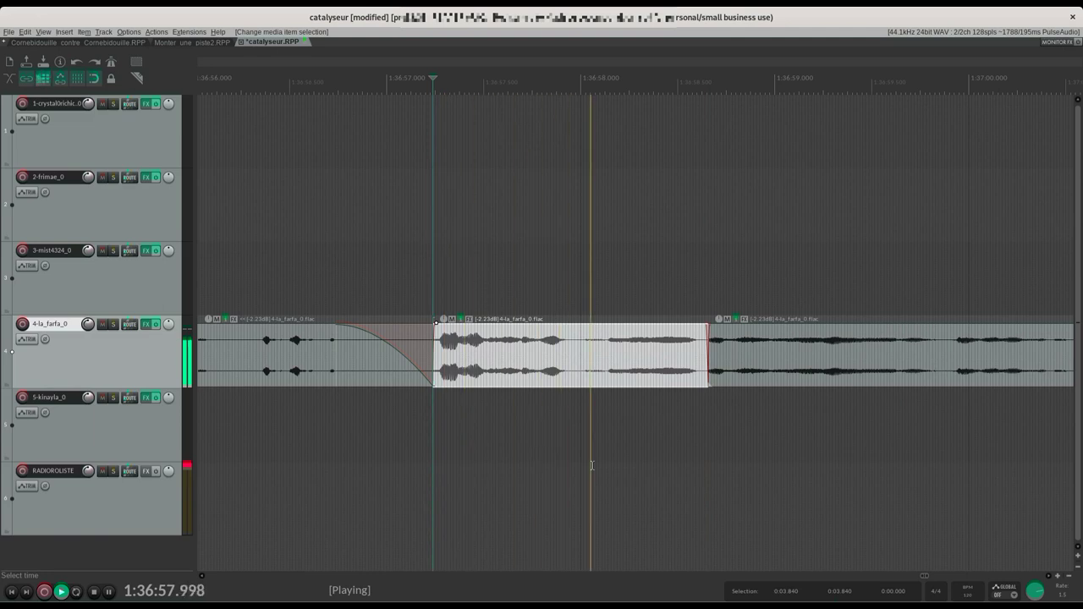
key("space")
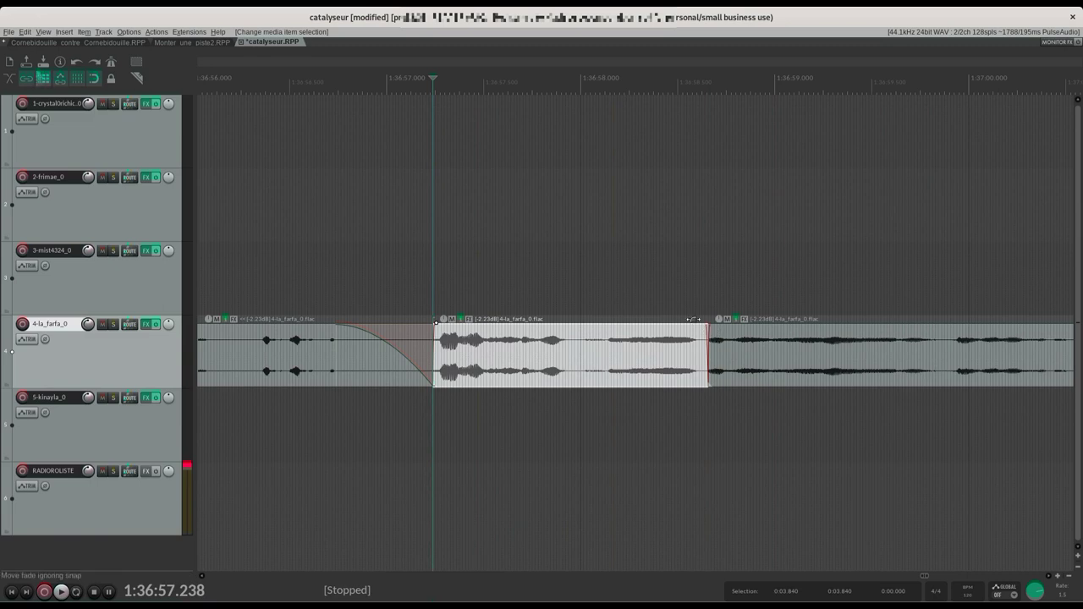
left_click(676, 291)
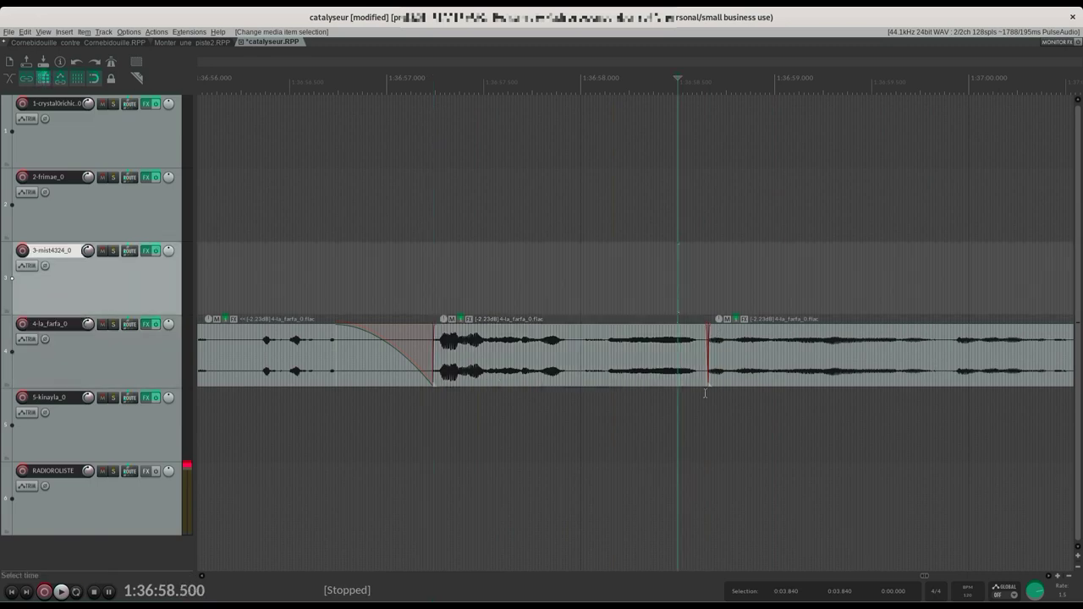
key("space")
key("space")
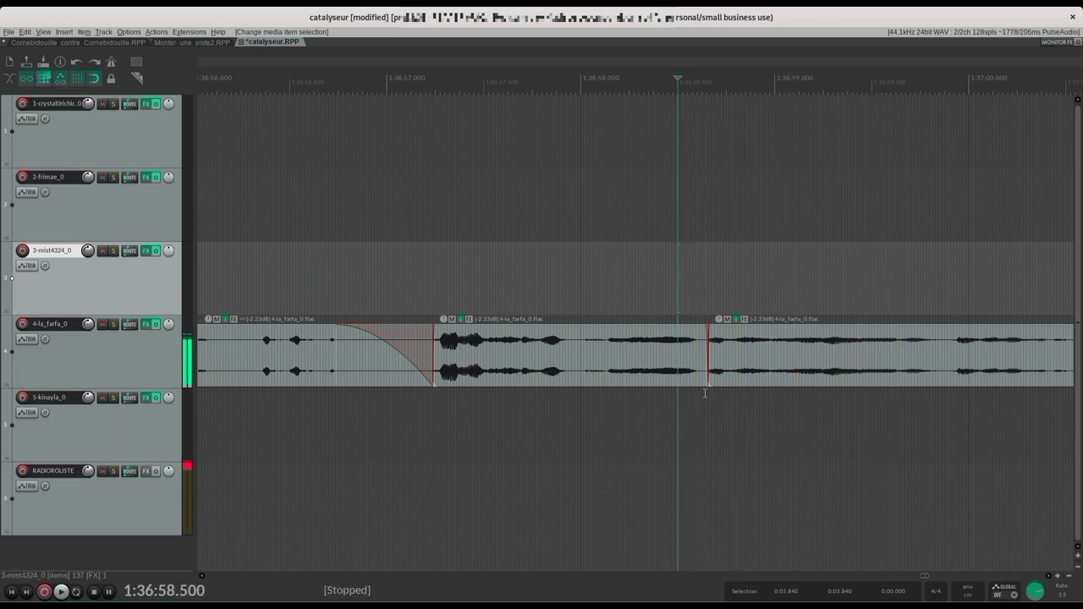
left_click_drag(709, 332, 720, 332)
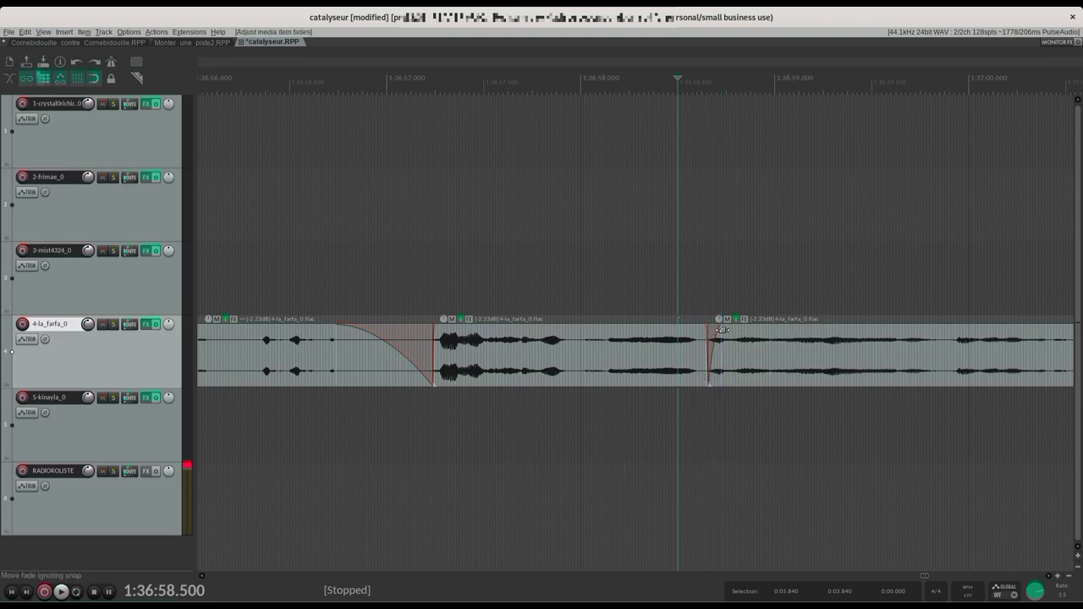
Step: Listen across the faded track 4 join from 1:36:57.937, and replay the speech from 1:37:00.531 and 1:37:00.750
left_click(567, 290)
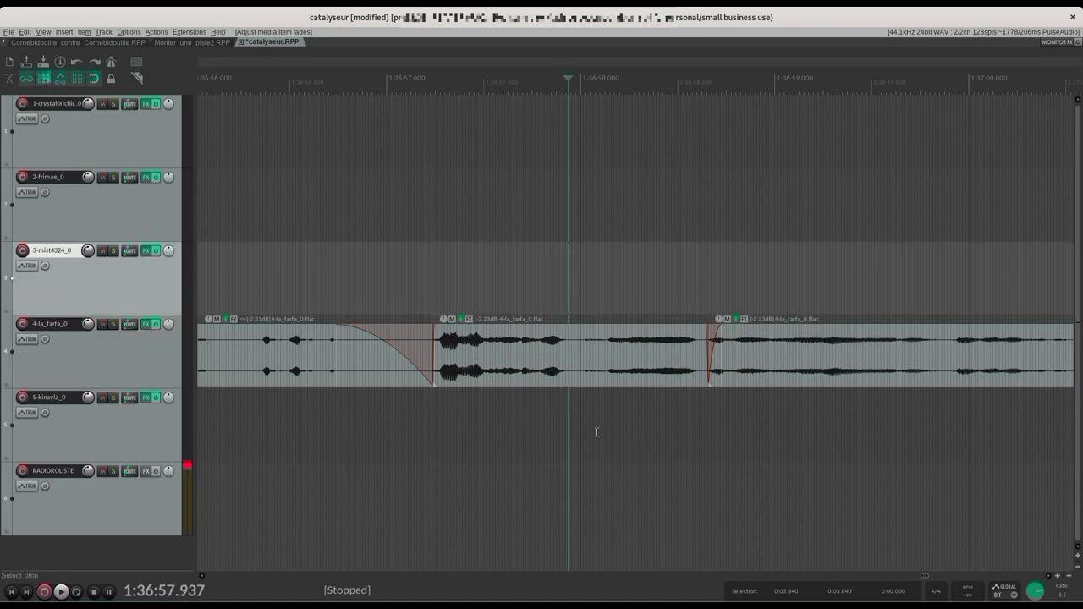
key("space")
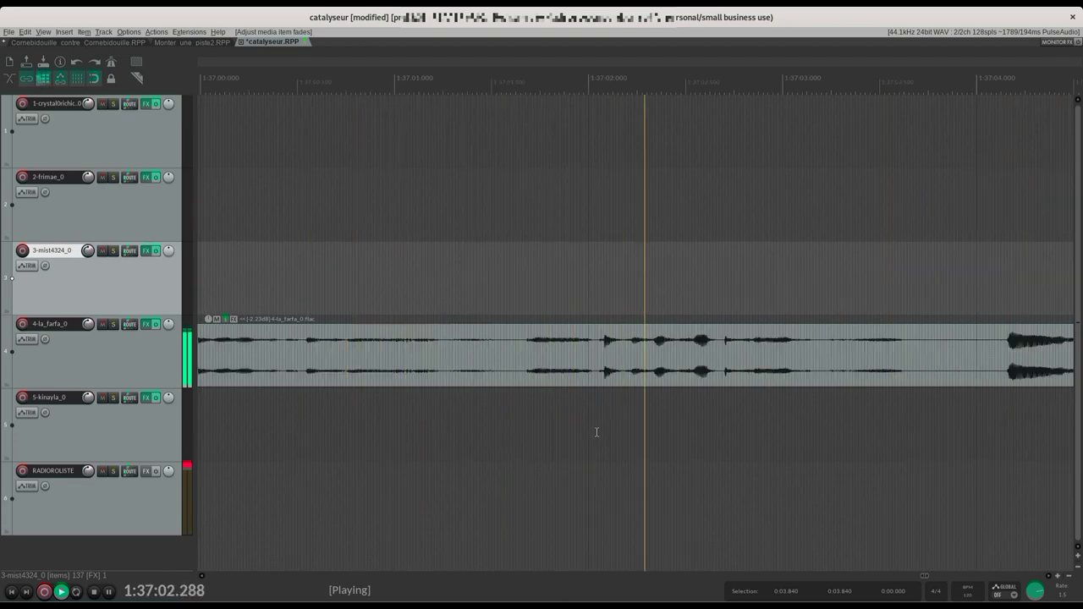
key("space")
left_click(304, 344)
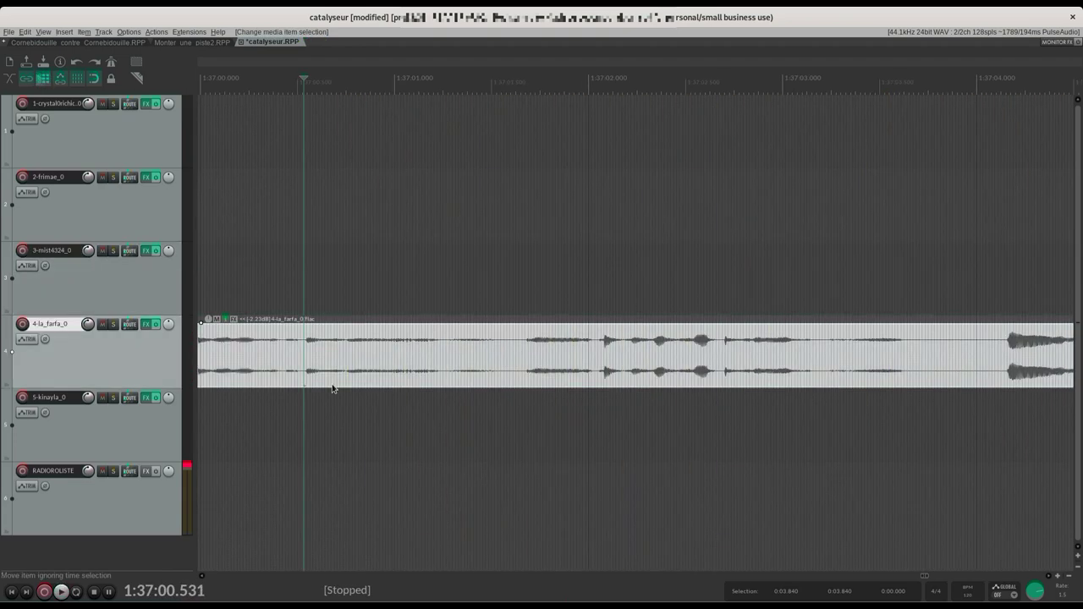
key("space")
key("space")
left_click(346, 364)
key("space")
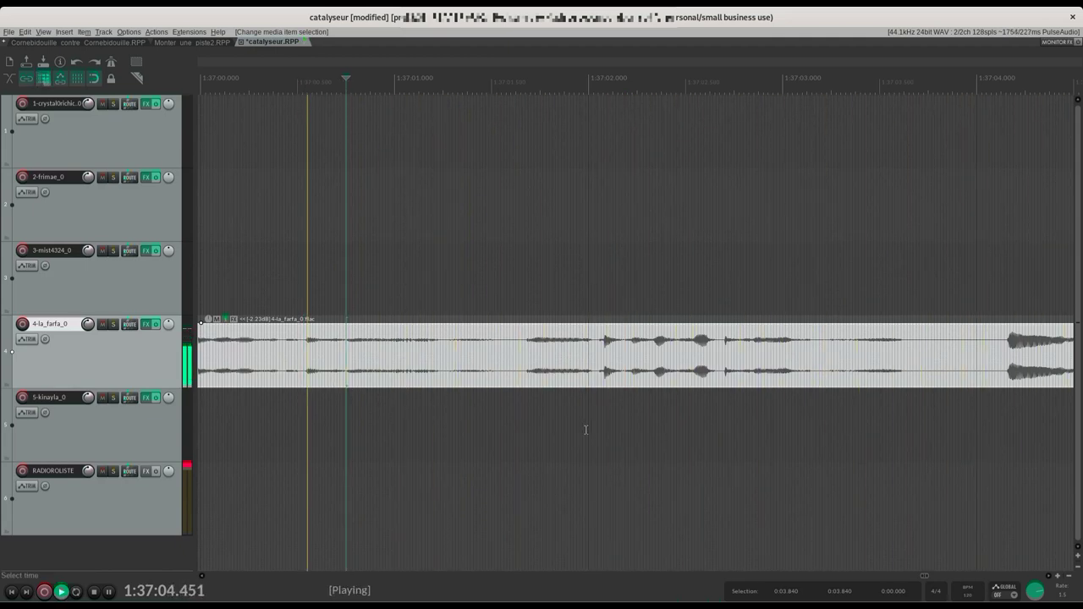
key("space")
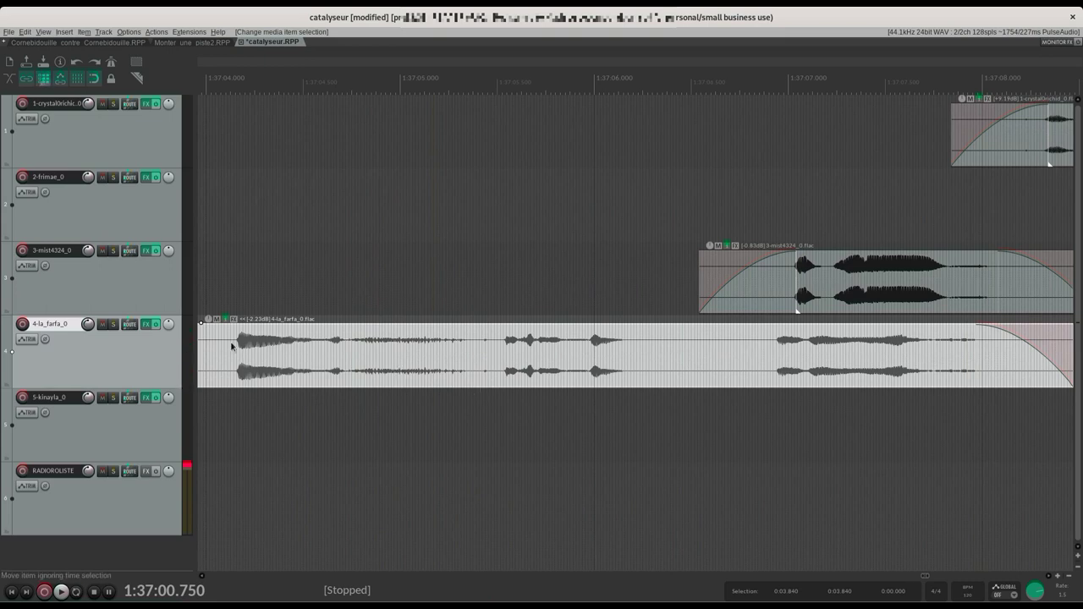
Step: Listen to the shortened closing speech on track 4 from 1:36:57.265
scroll(695, 388, "down", 3)
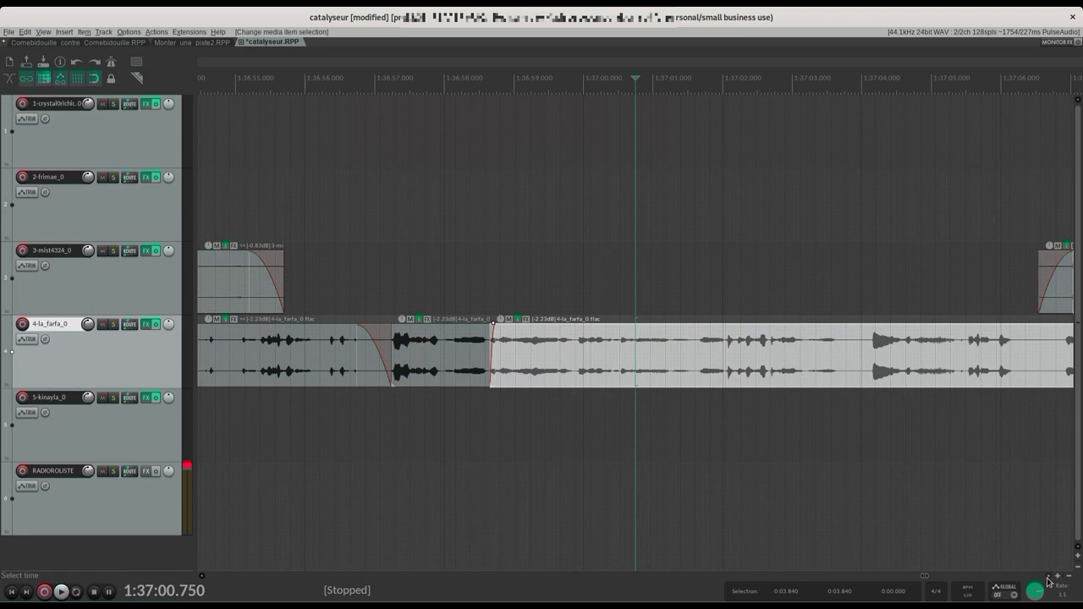
scroll(1049, 580, "right", 3)
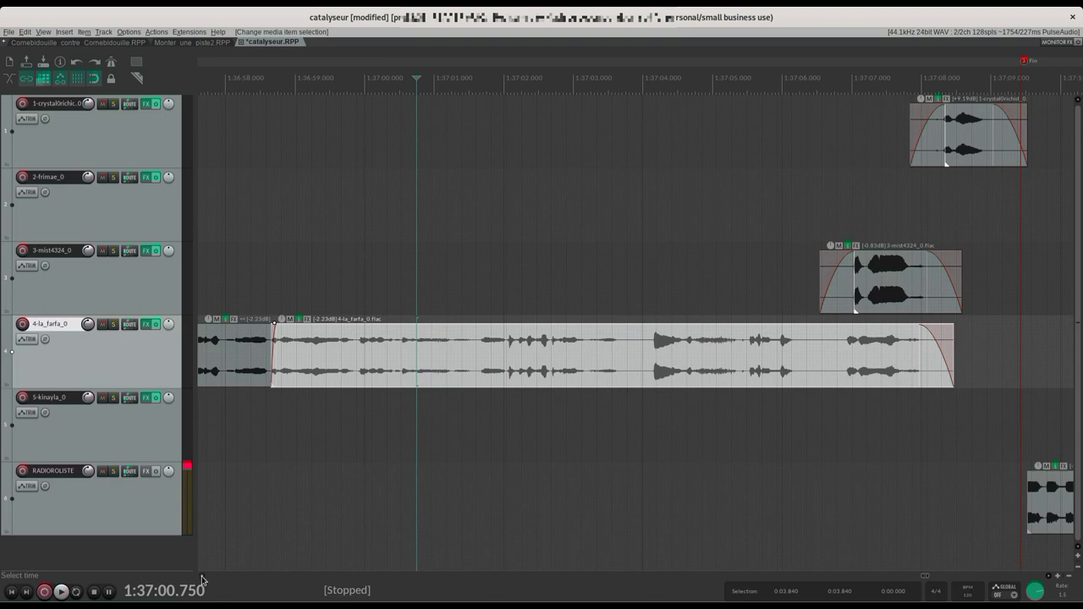
scroll(201, 579, "left", 2)
left_click(282, 275)
key("space")
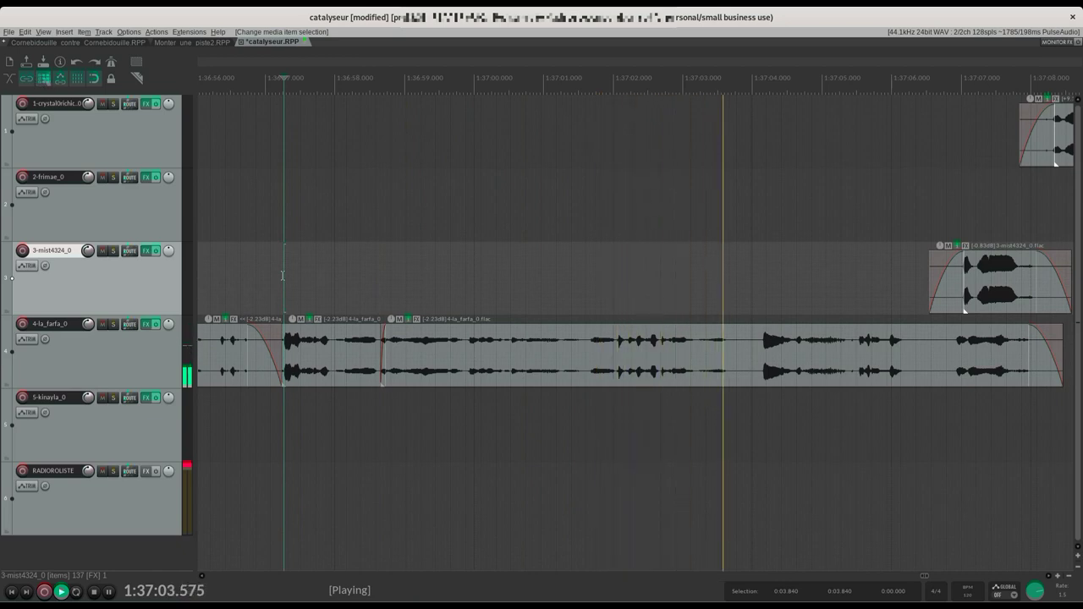
key("space")
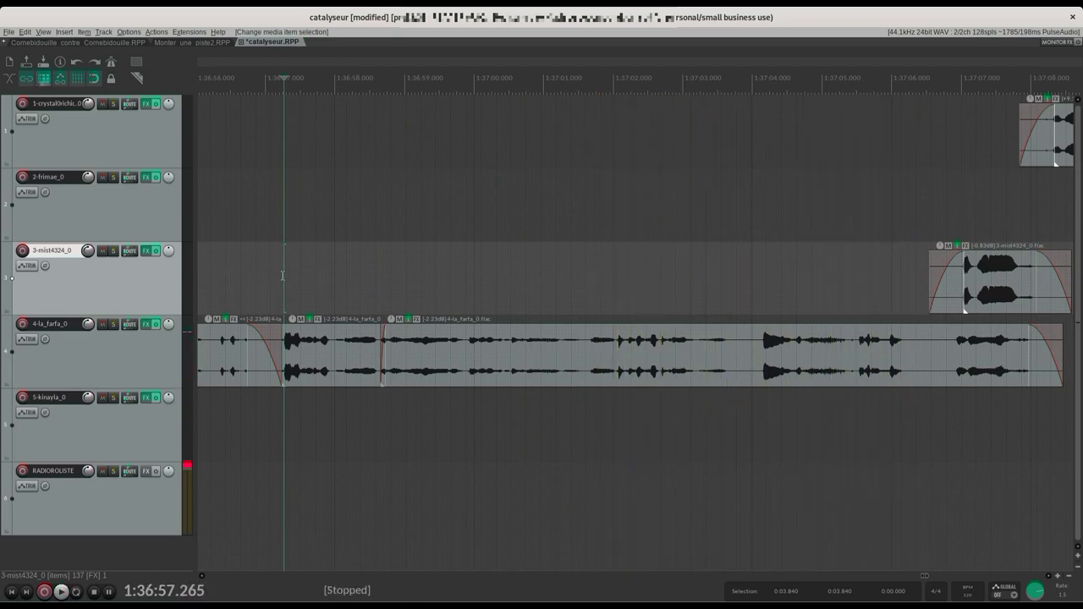
Step: With ripple editing off, move the closing RADIOROLISTE.wav item to start at 1:37:03.234, overlapping the last spoken items
left_click(698, 409)
scroll(753, 470, "down", 3)
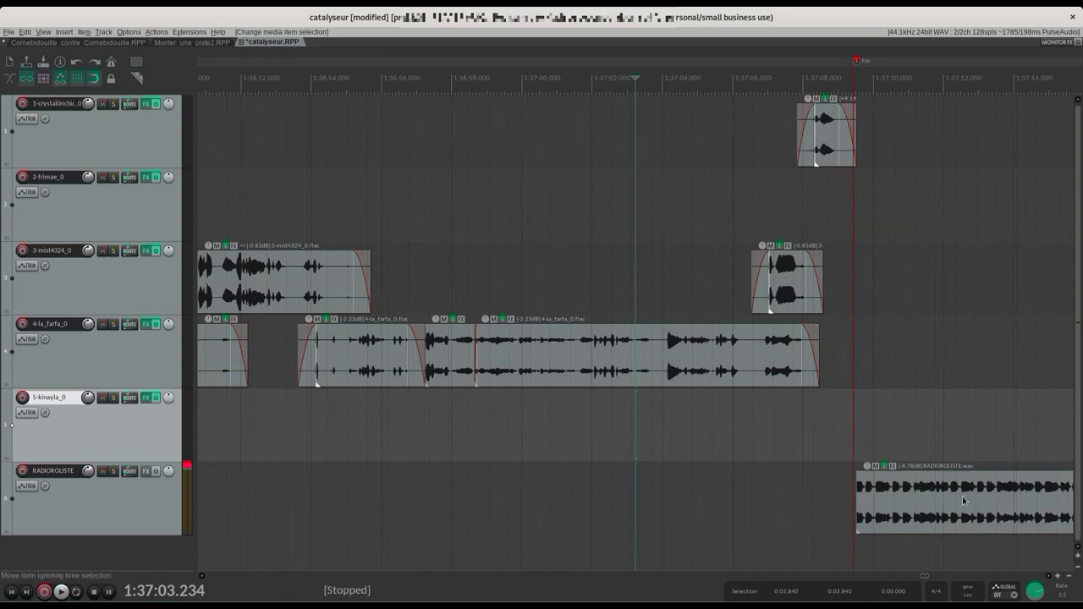
left_click_drag(962, 496, 739, 510)
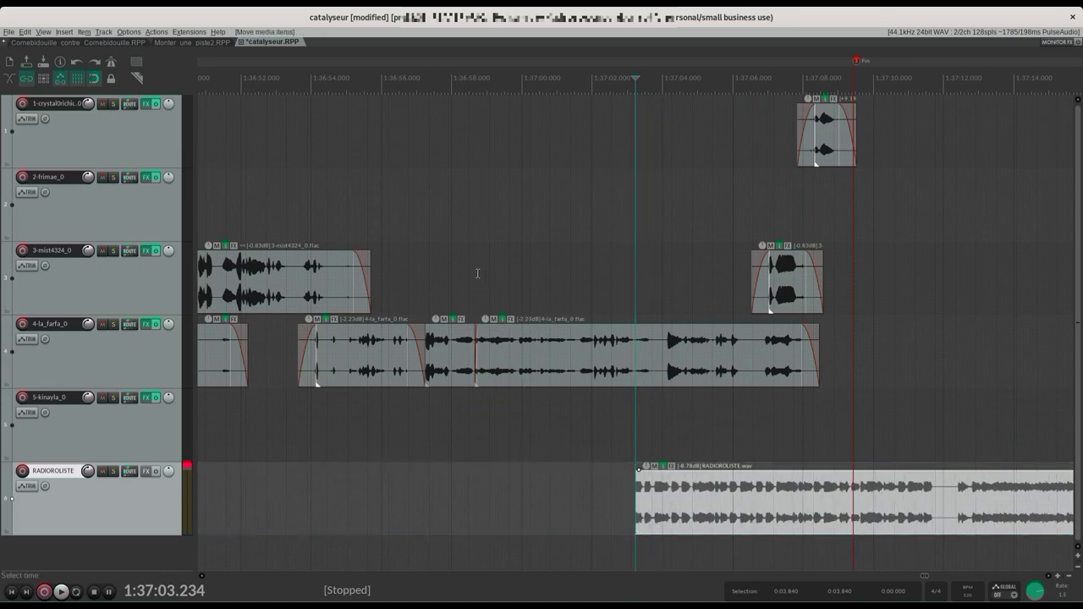
Step: Listen from 1:36:58.750 through the overlap of the closing speech and the theme music
left_click(477, 277)
key("space")
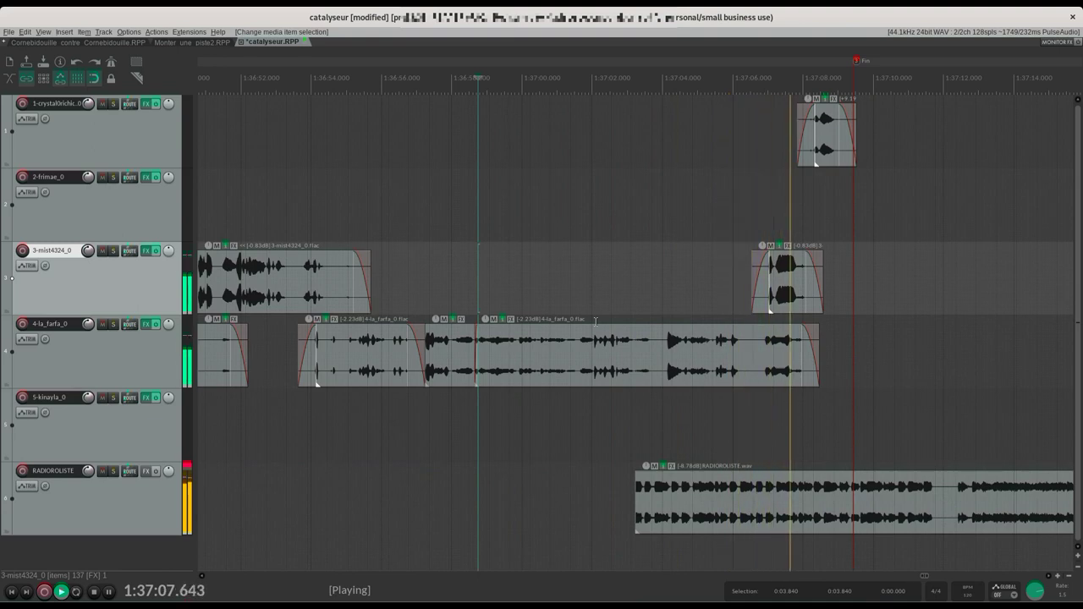
key("space")
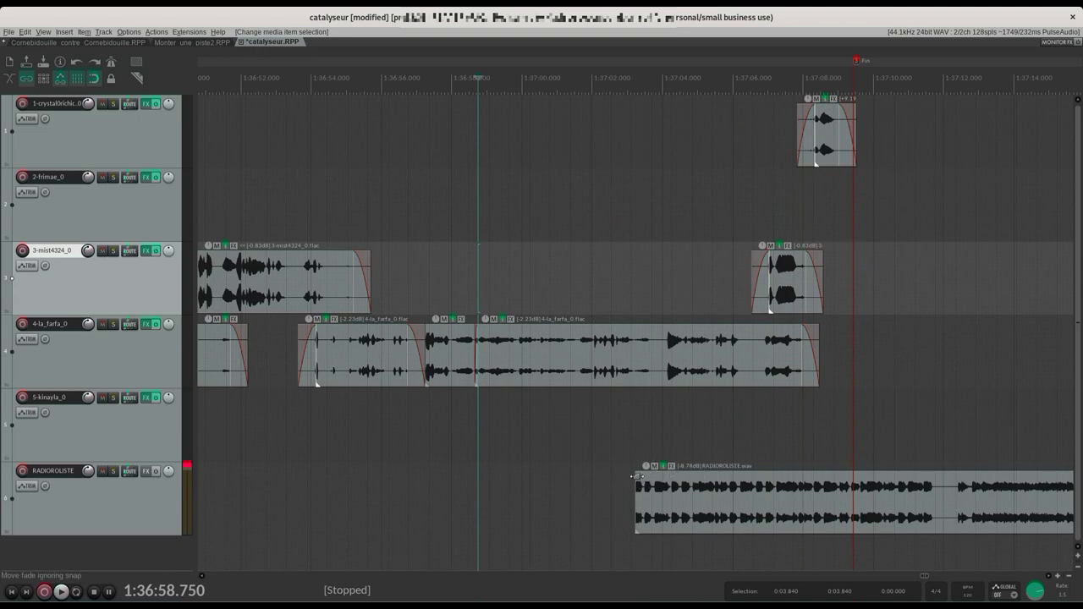
Step: Fade in the closing RADIOROLISTE.wav item up to the Fin marker with a linear shape, and listen to the transition from 1:36:58.750
left_click_drag(632, 476, 854, 471)
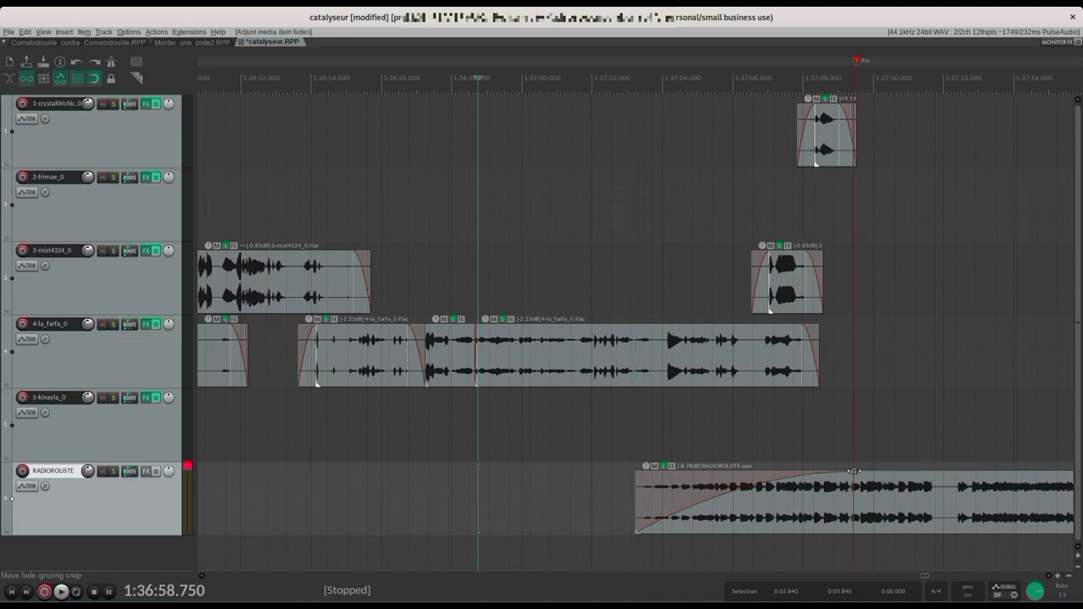
right_click(784, 478)
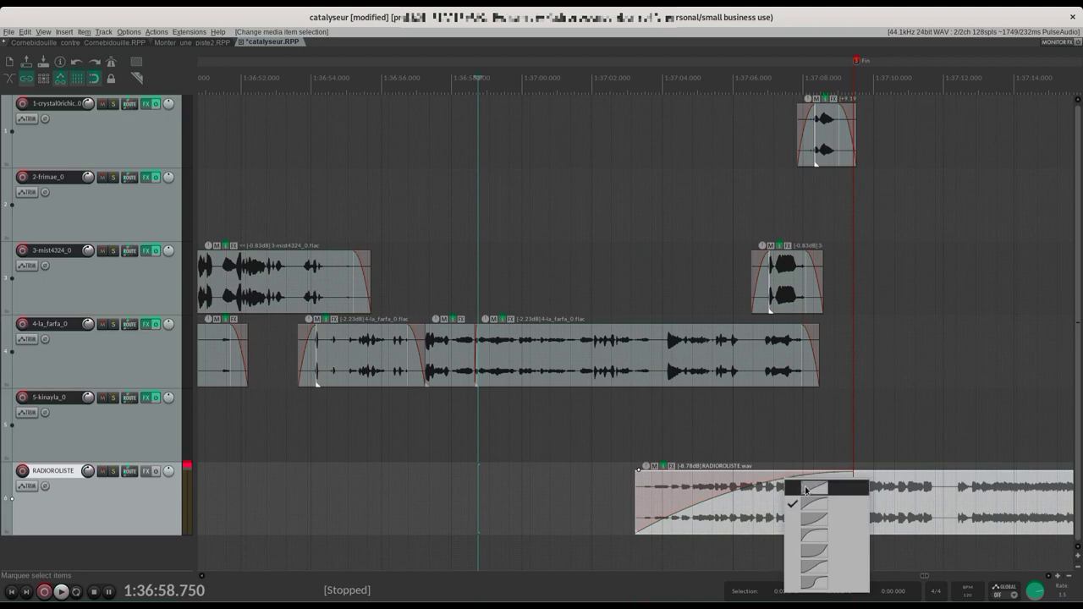
left_click(805, 489)
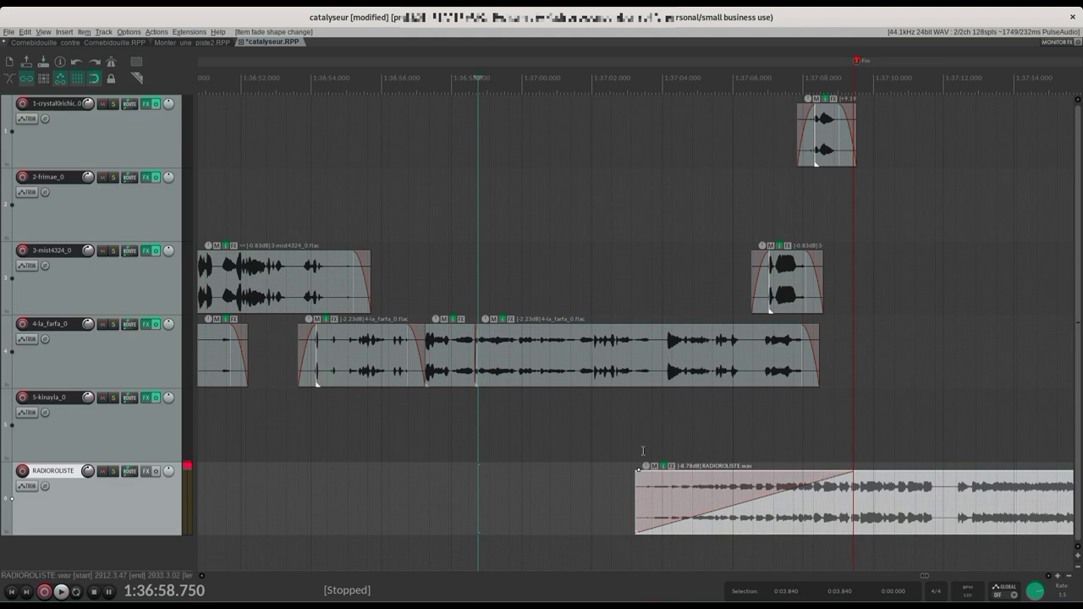
key("space")
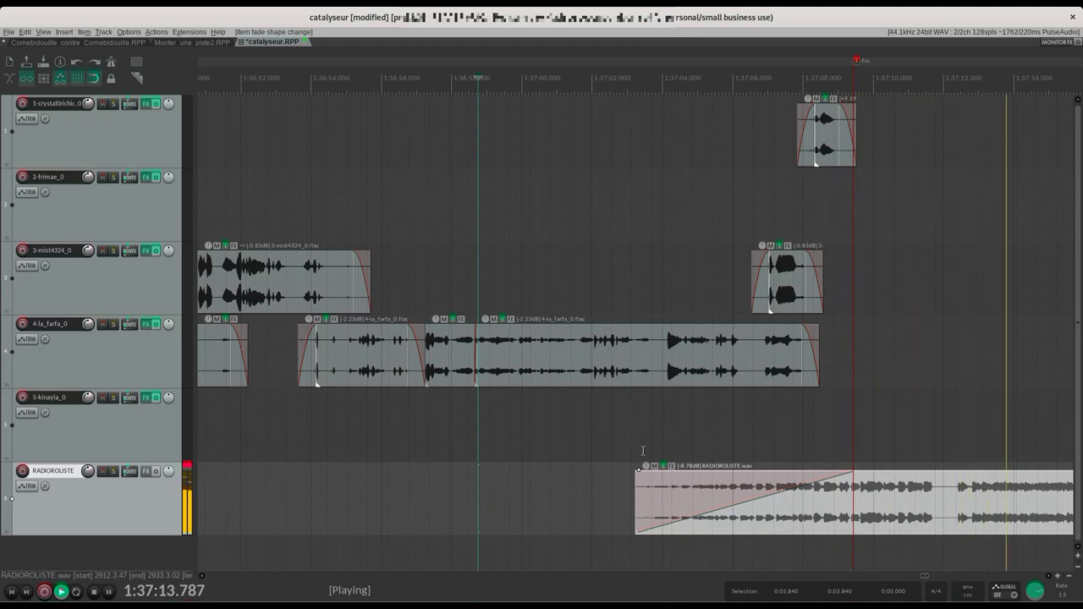
key("space")
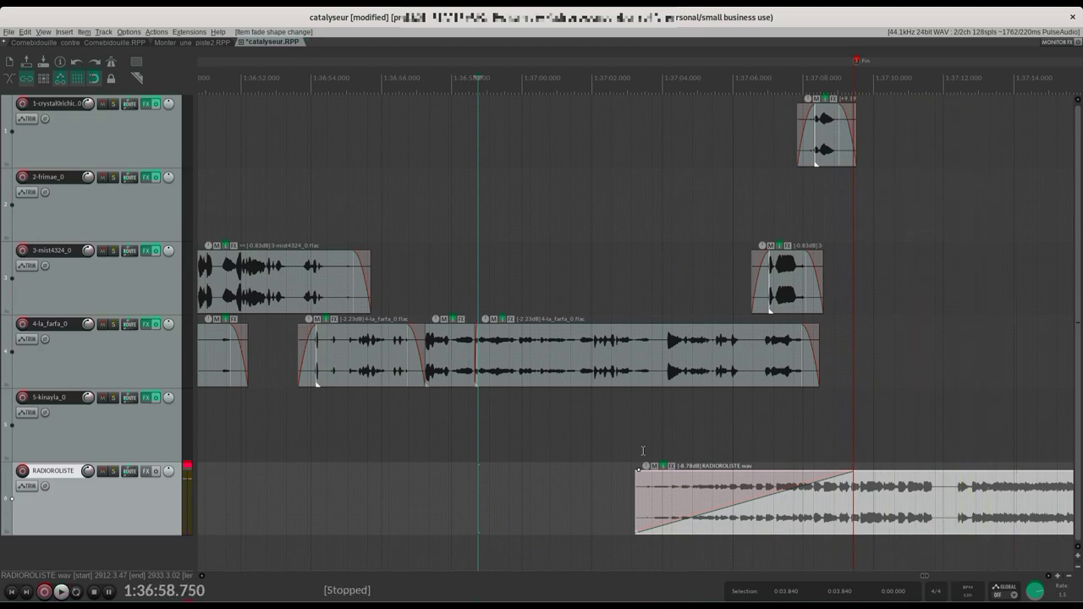
Step: Show the master track and add the ReaLimit (Cockos) limiter to its effects
scroll(643, 450, "down", 6)
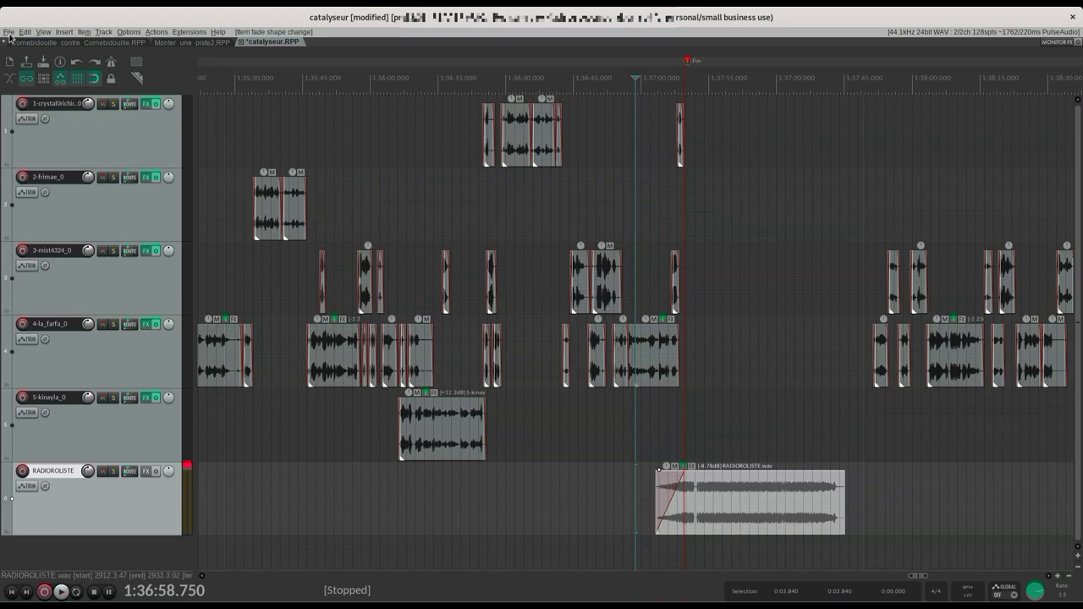
key("ctrl+alt+m")
left_click(44, 32)
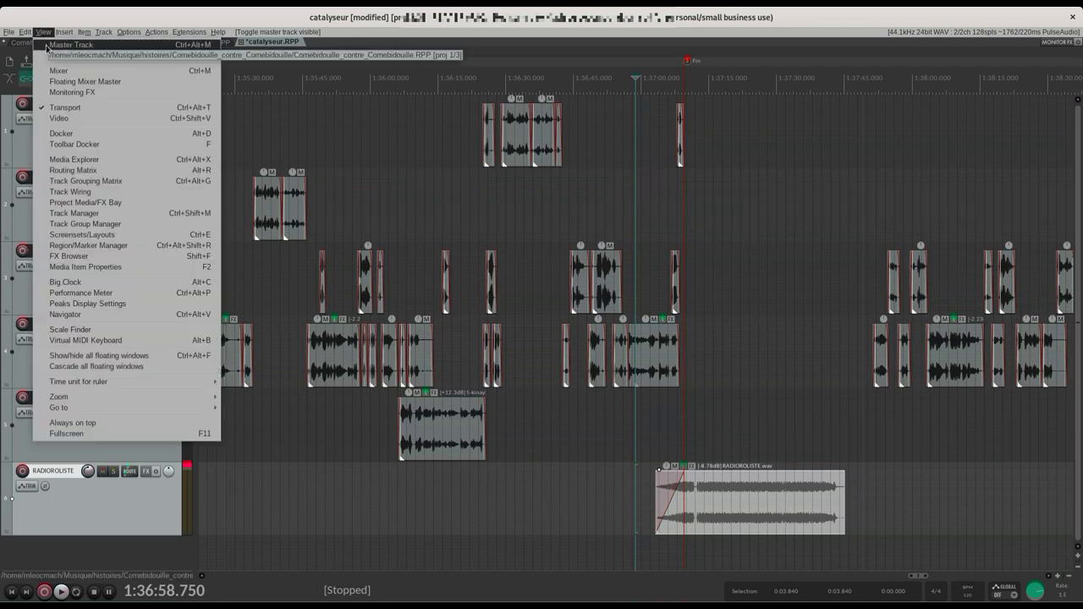
left_click(47, 46)
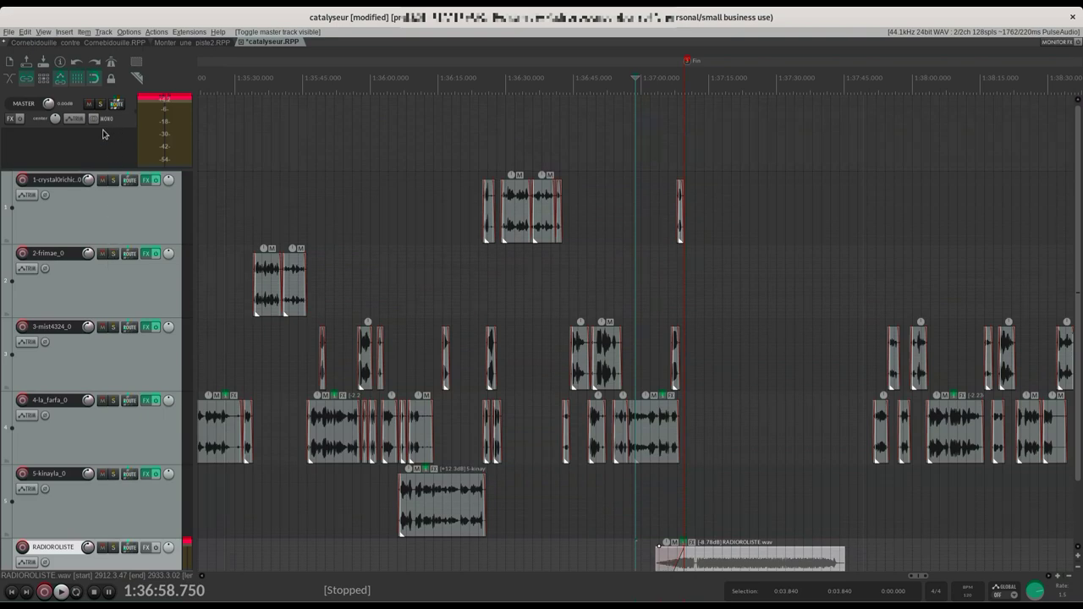
left_click(11, 119)
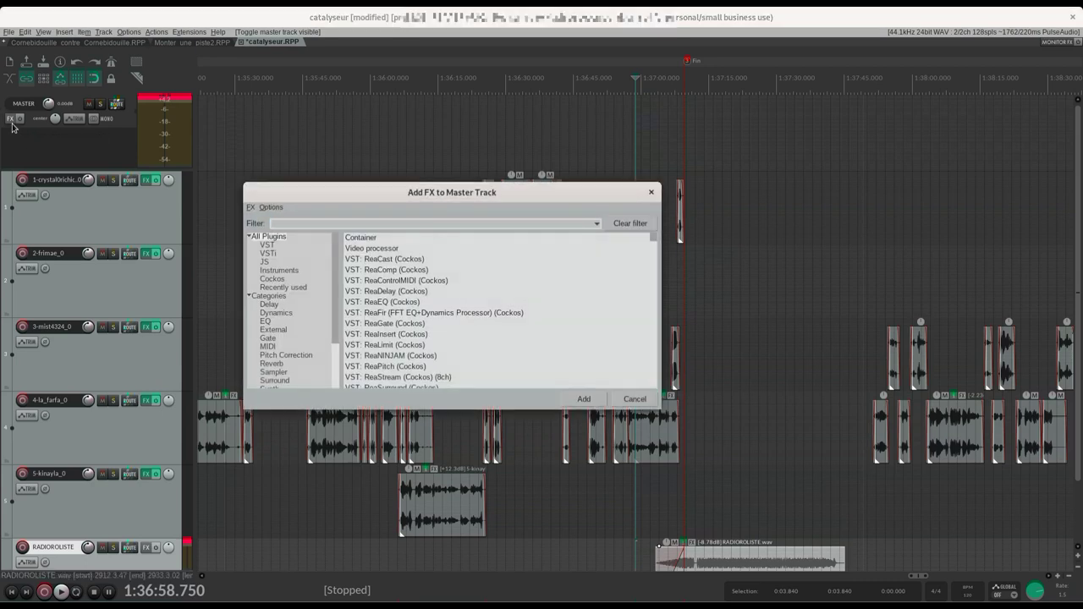
type("limi")
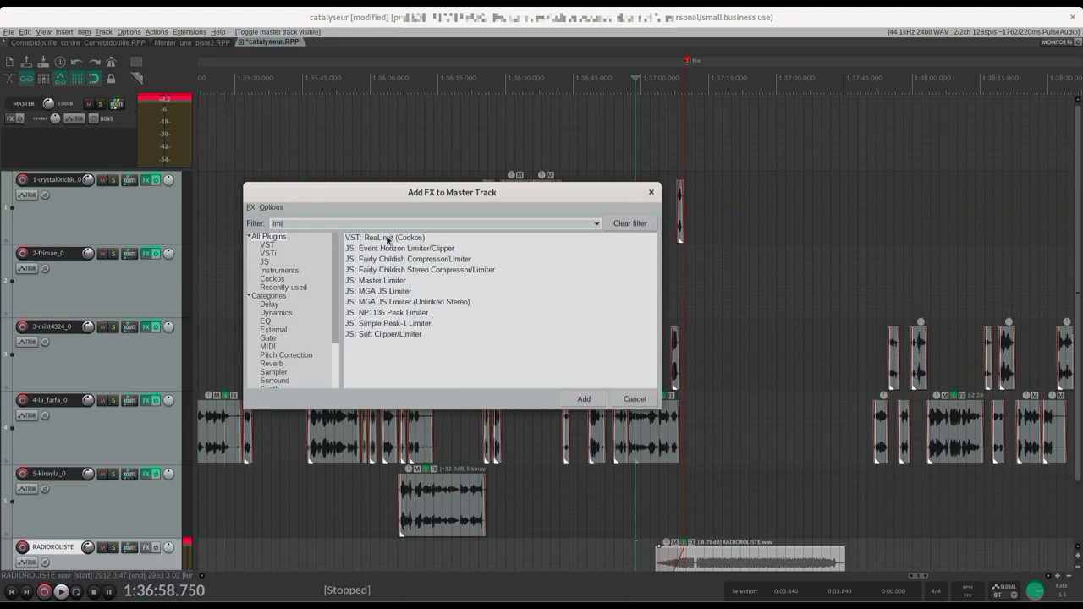
left_click(387, 238)
double_click(388, 239)
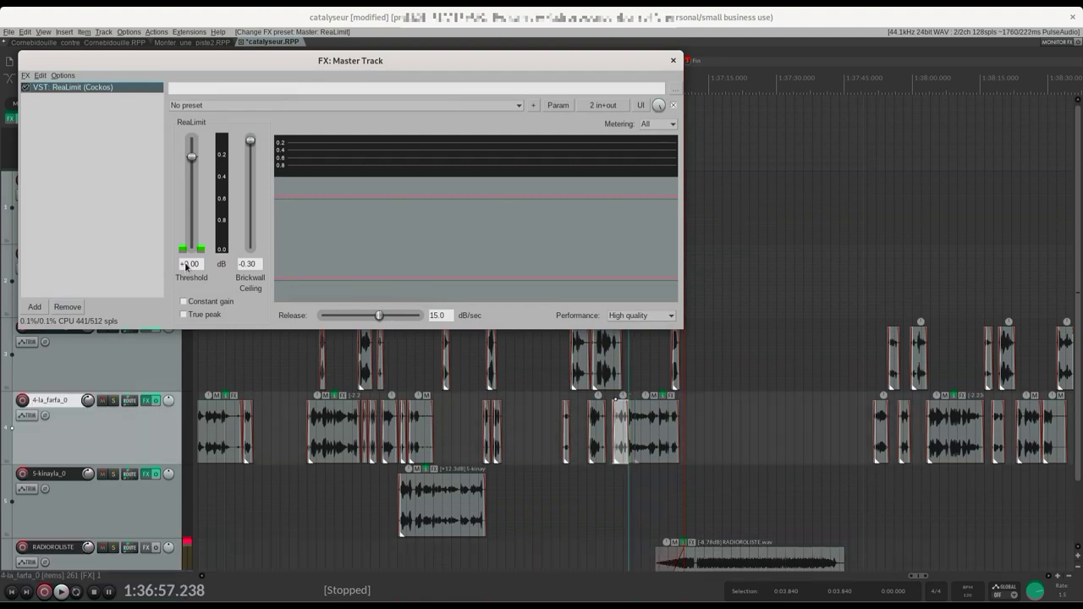
Step: Set the threshold of ReaLimit on the master track to -5 dB
left_click(190, 265)
key("shift+Home")
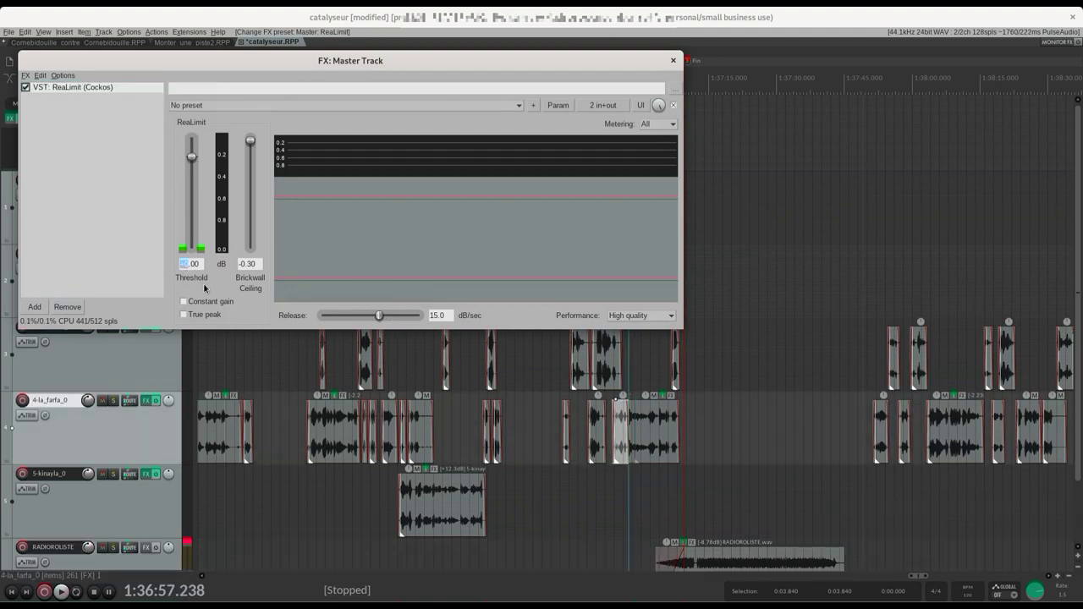
type("-5")
key("Return")
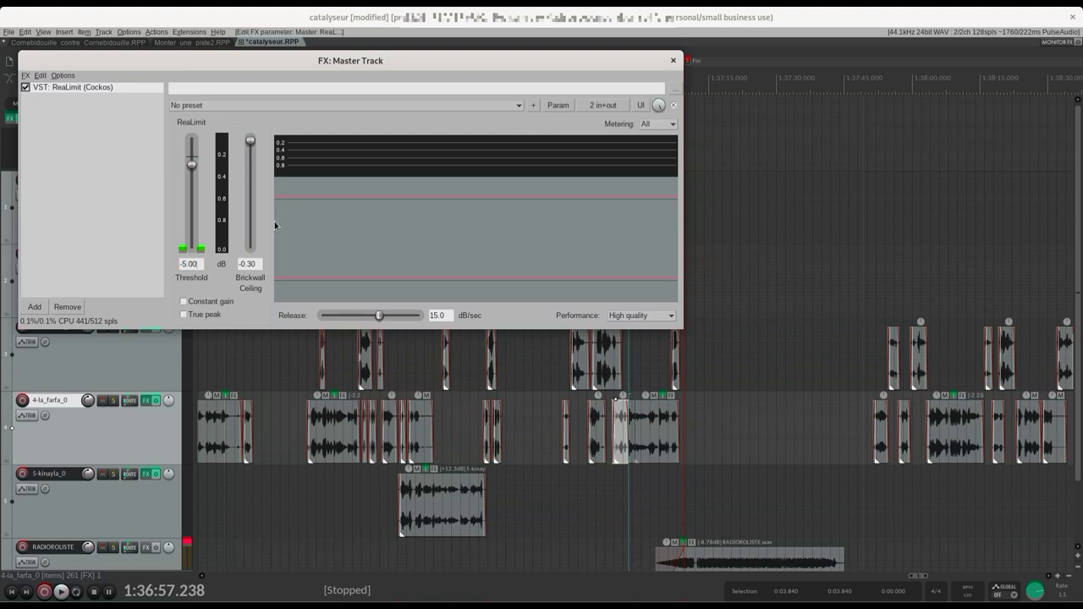
Step: Listen to the closing speech and theme music through the limiter from 1:36:57.625, and close the master effects window
left_click(630, 520)
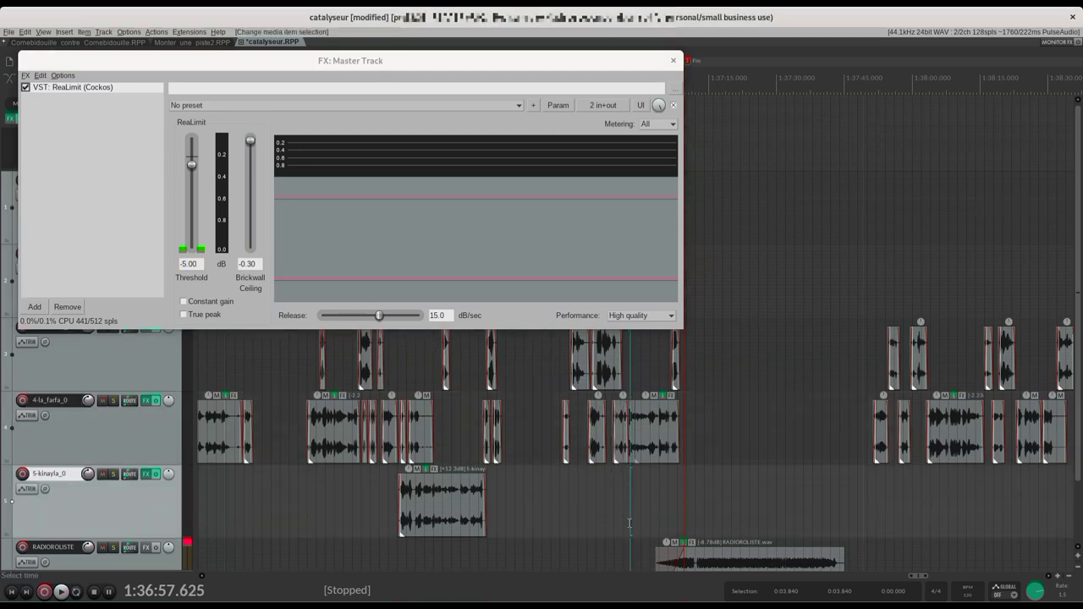
key("space")
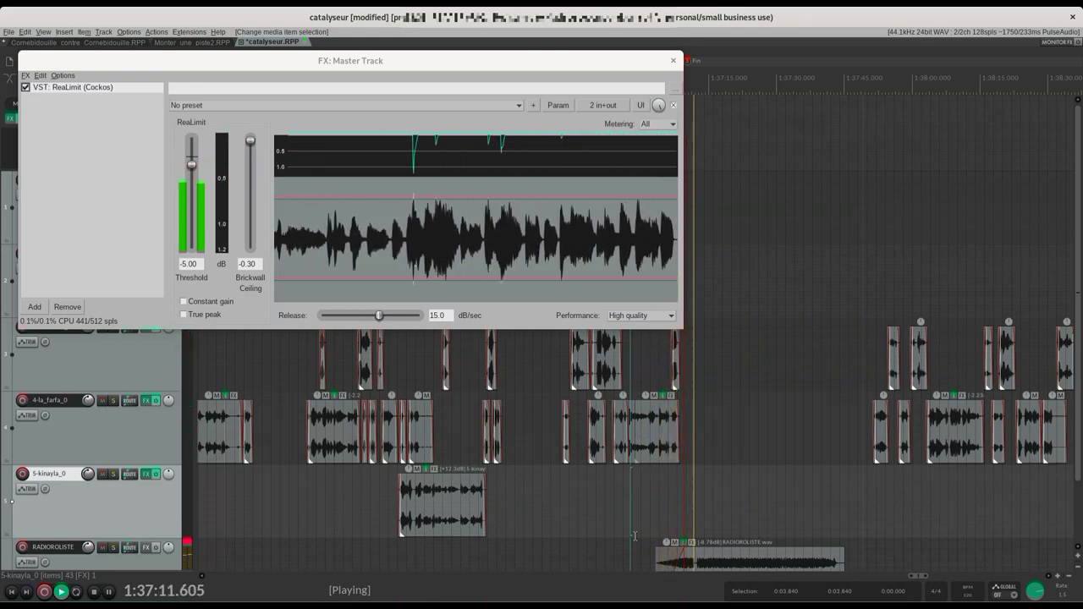
key("space")
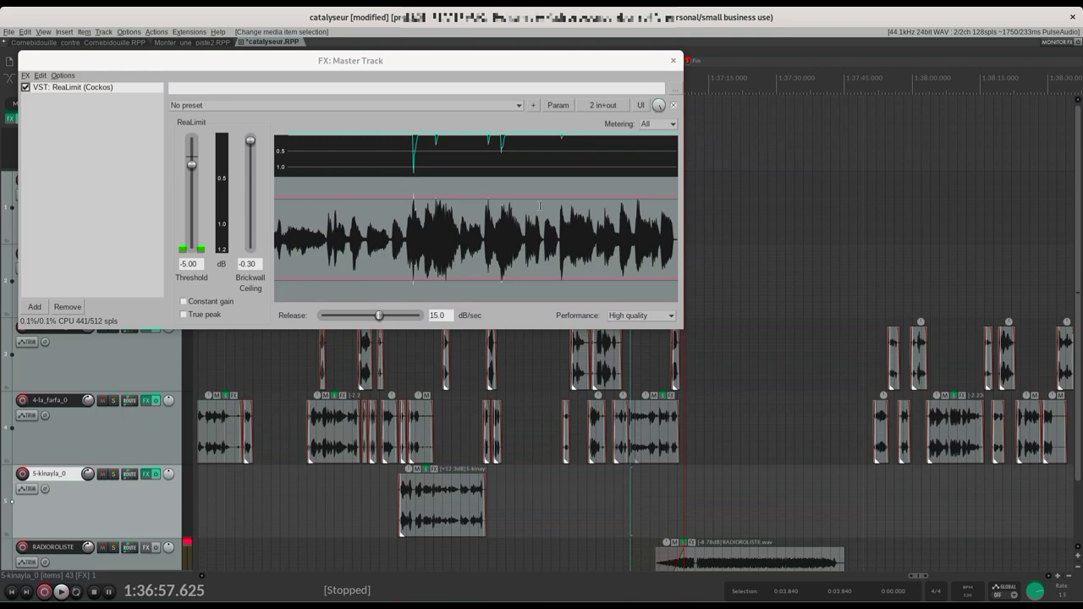
key("Escape")
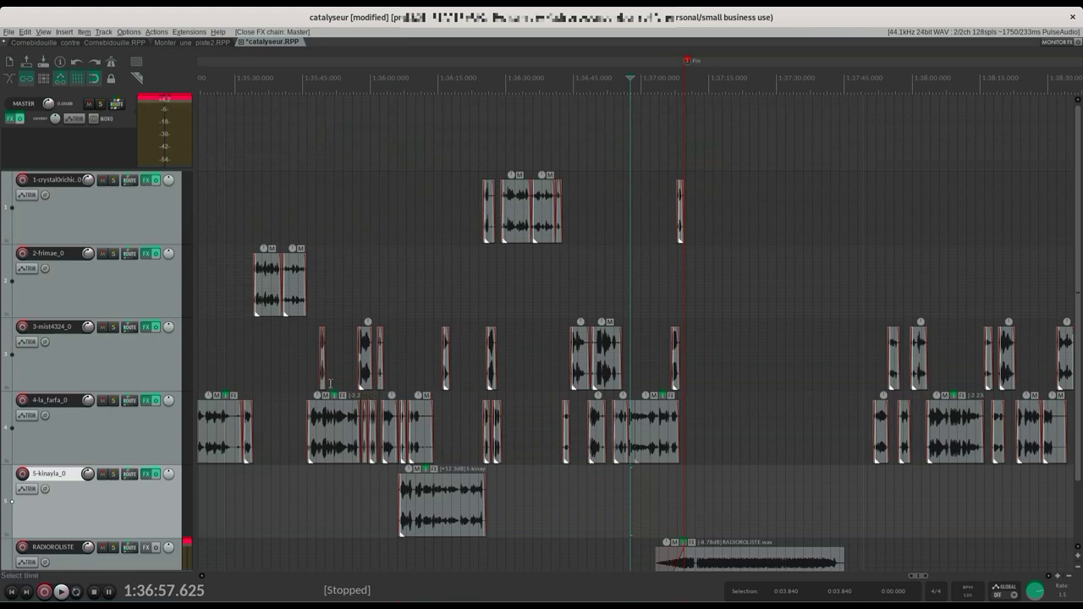
Step: Open the render settings and choose Master mix as the render source
left_click(9, 33)
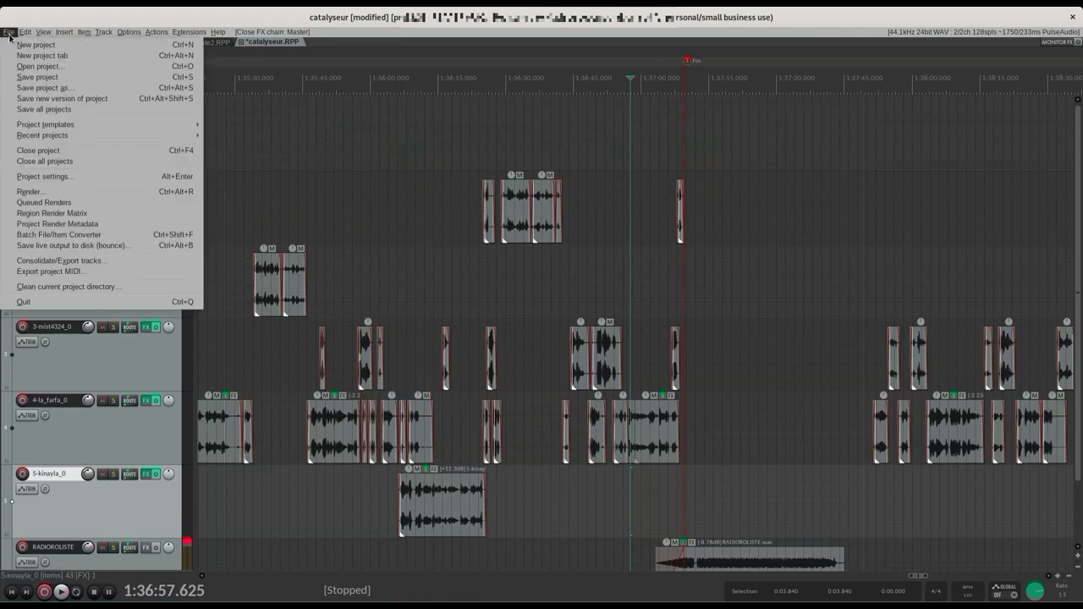
left_click(28, 192)
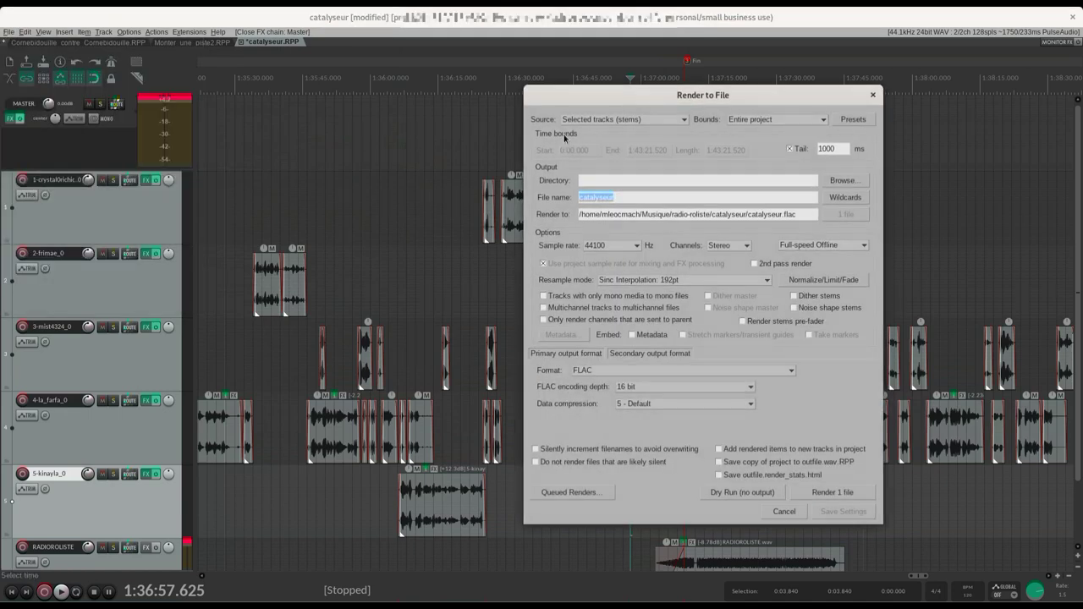
left_click(645, 126)
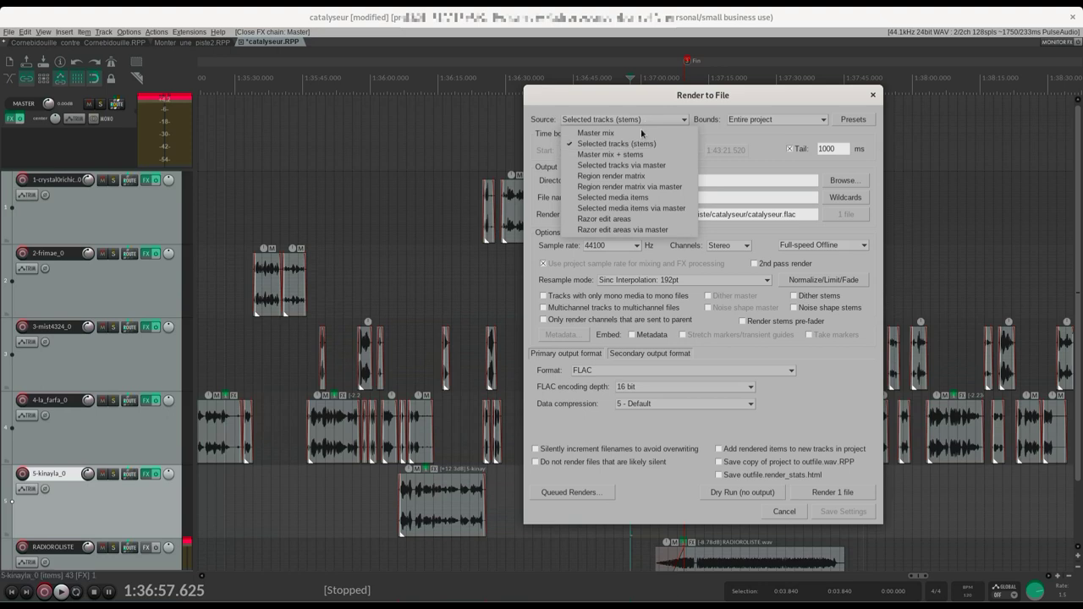
left_click(628, 135)
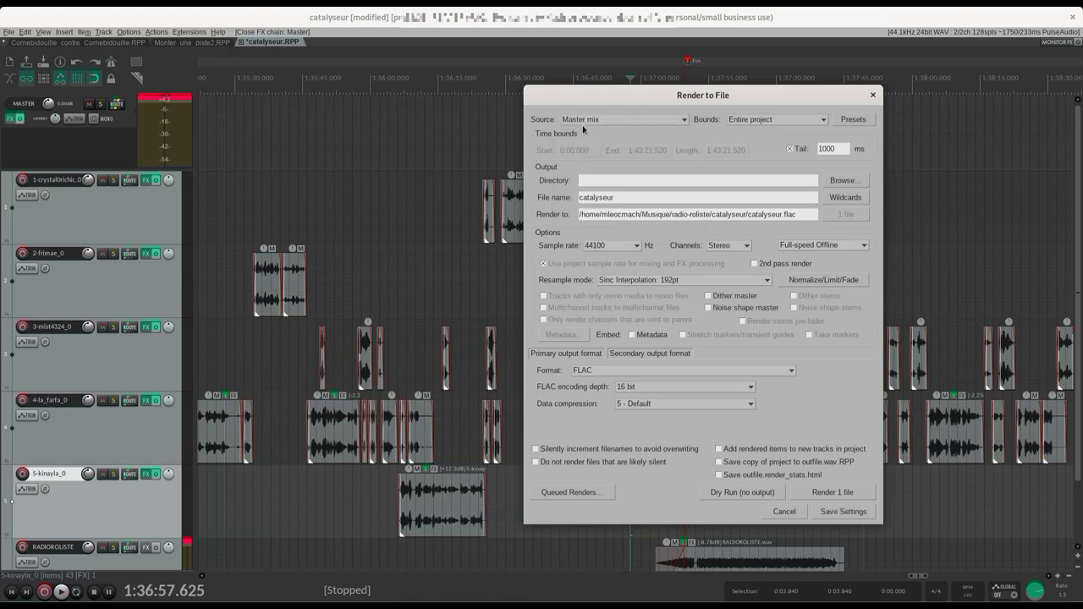
Step: Try Time selection and Custom time range as the render bounds, and return to Entire project
left_click(784, 123)
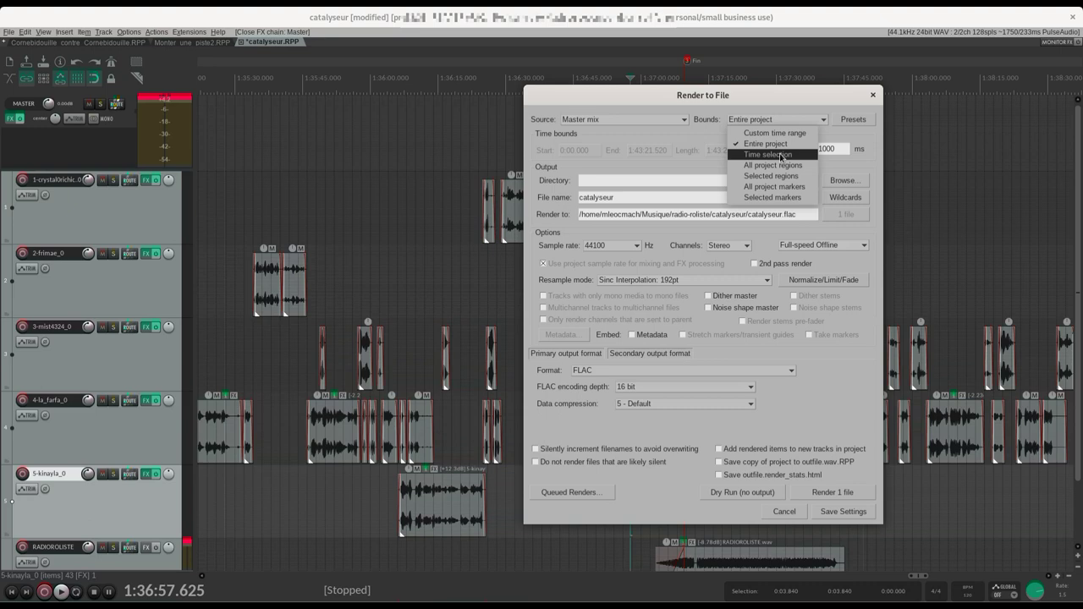
left_click(781, 155)
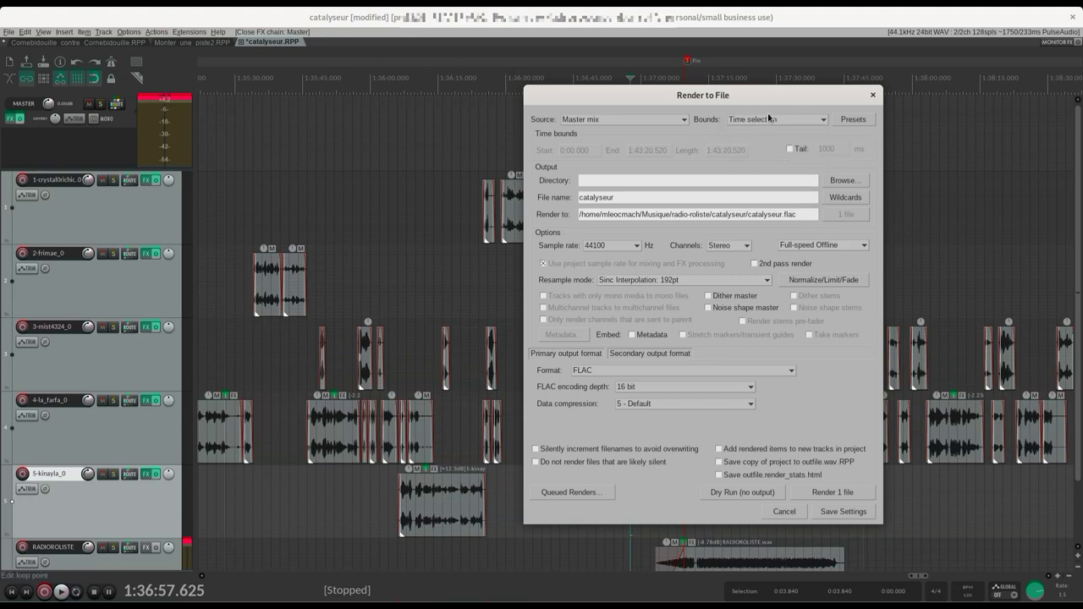
left_click(768, 118)
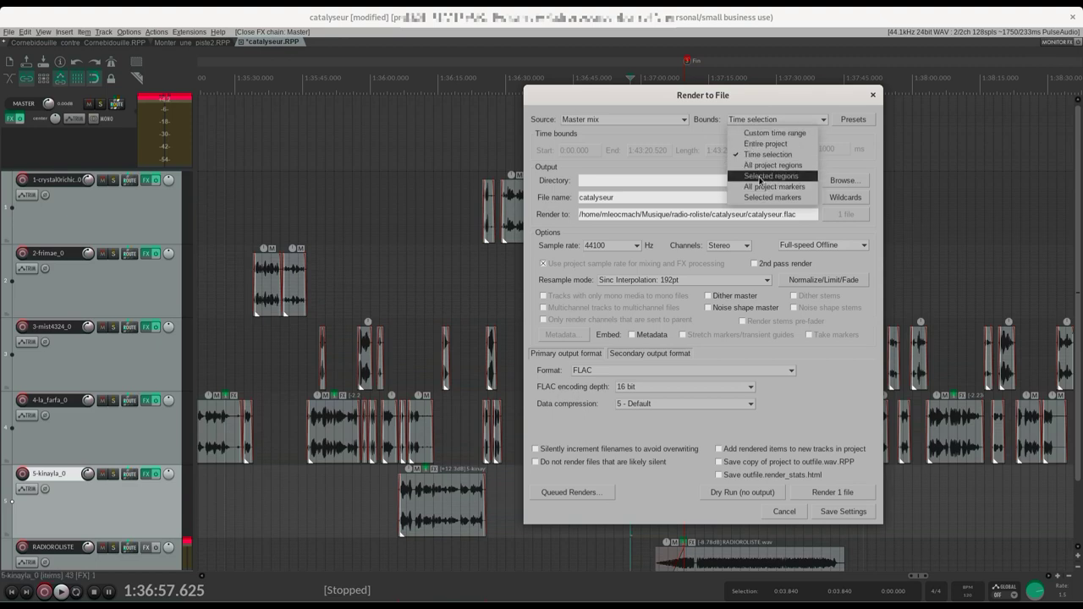
left_click(774, 134)
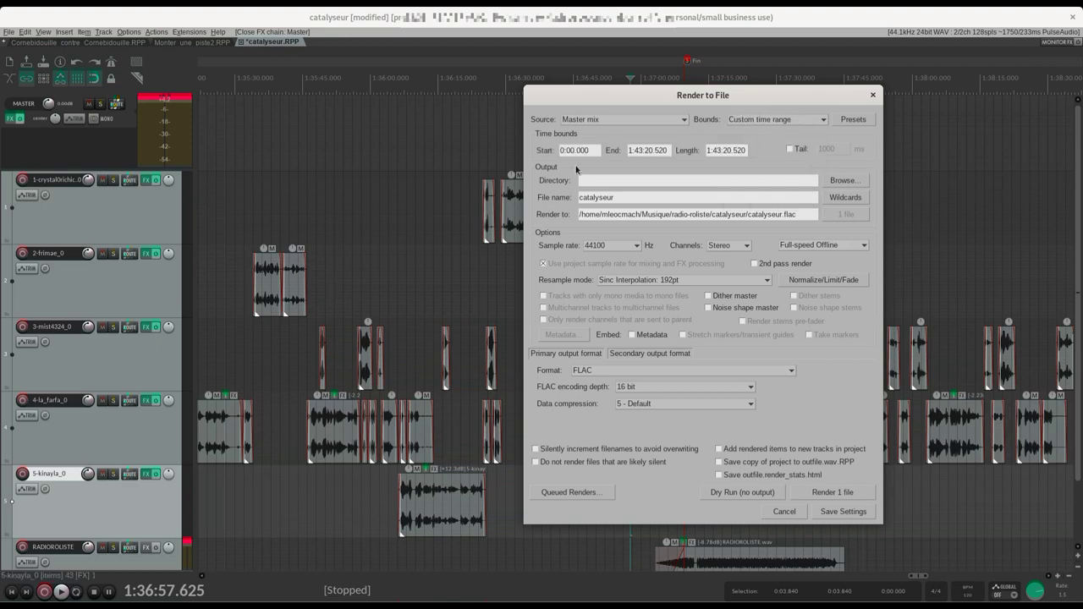
left_click(750, 122)
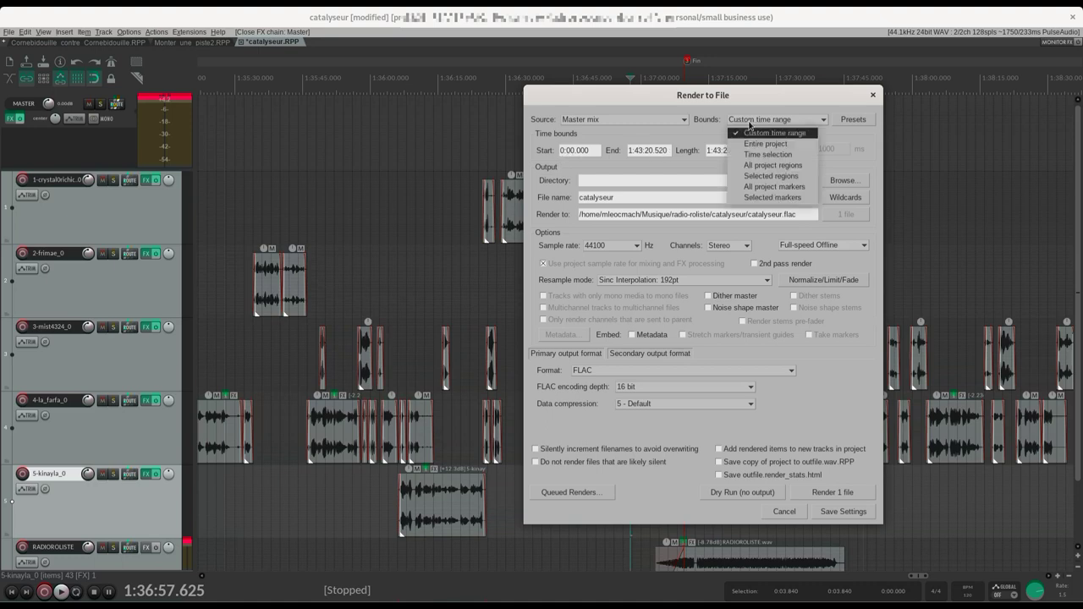
left_click(755, 144)
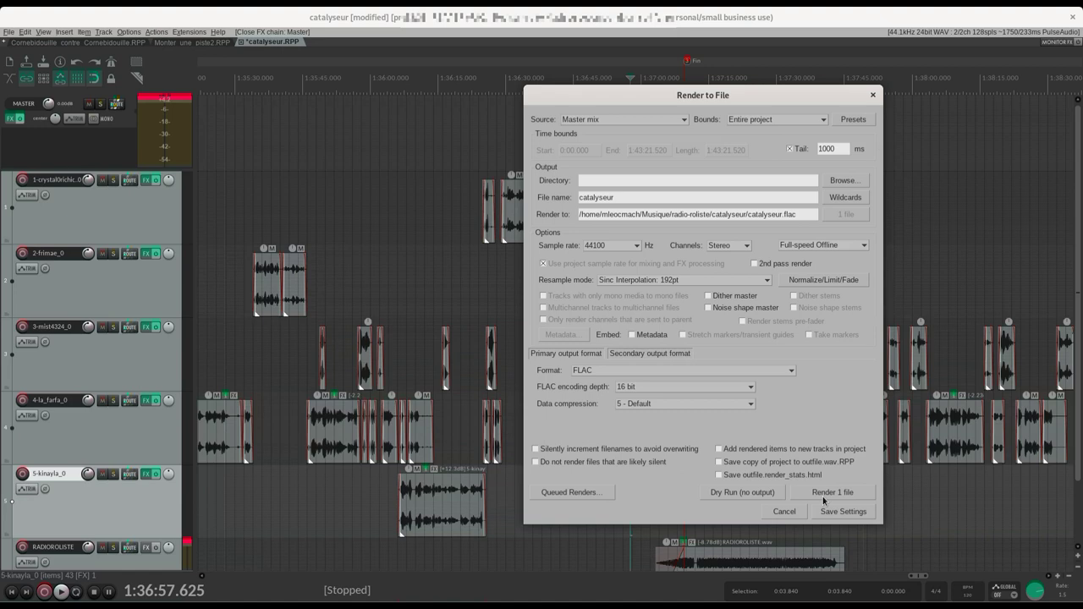
Step: Choose MP3 (encoder by LAME project) as the primary output format and set the project's playback rate to 1
left_click(685, 373)
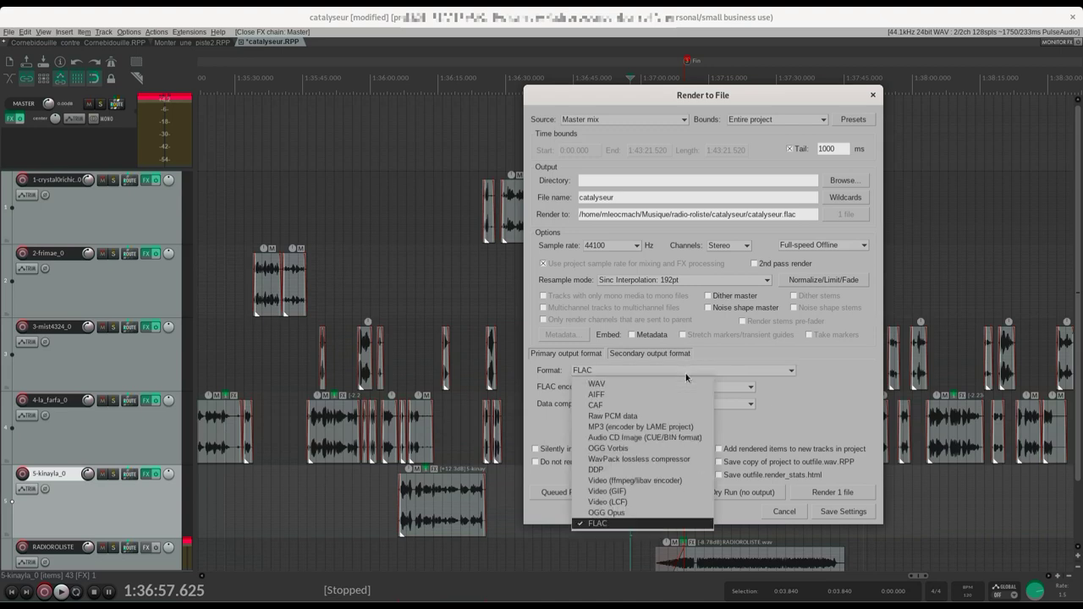
left_click(651, 426)
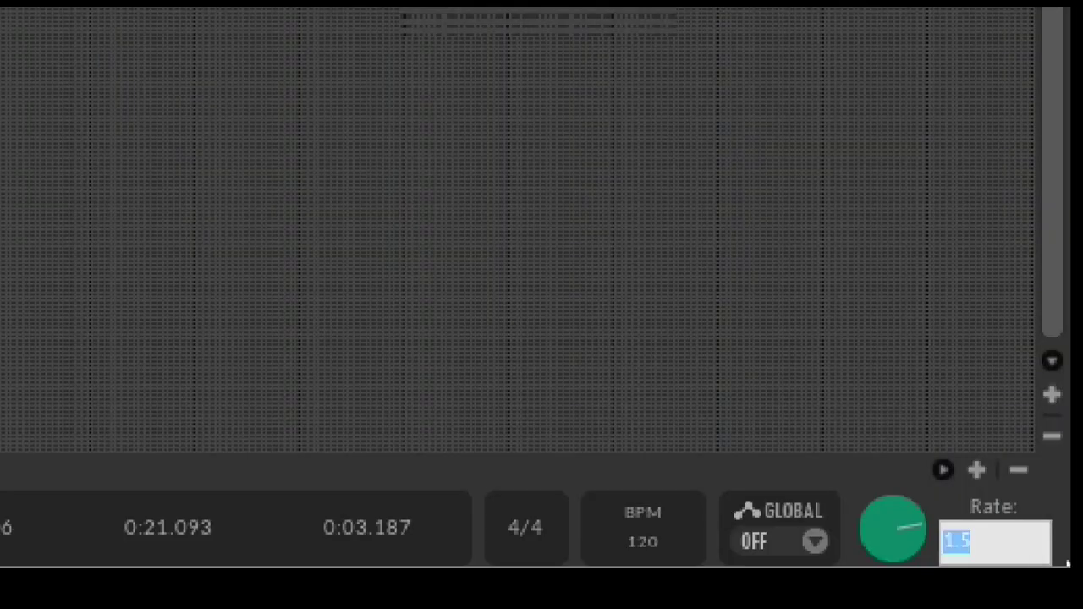
type(".")
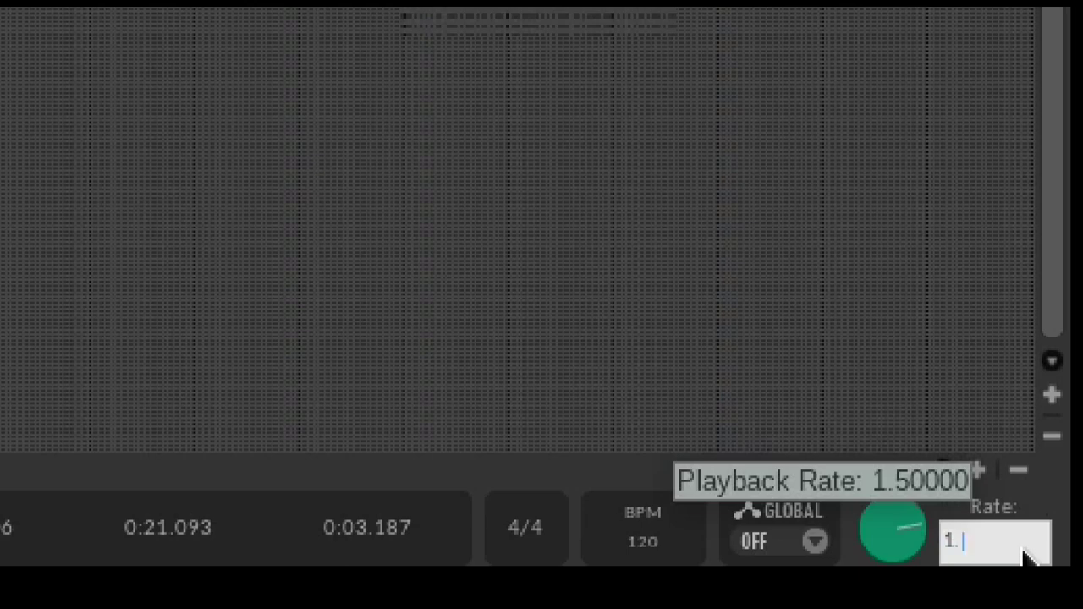
key("Return")
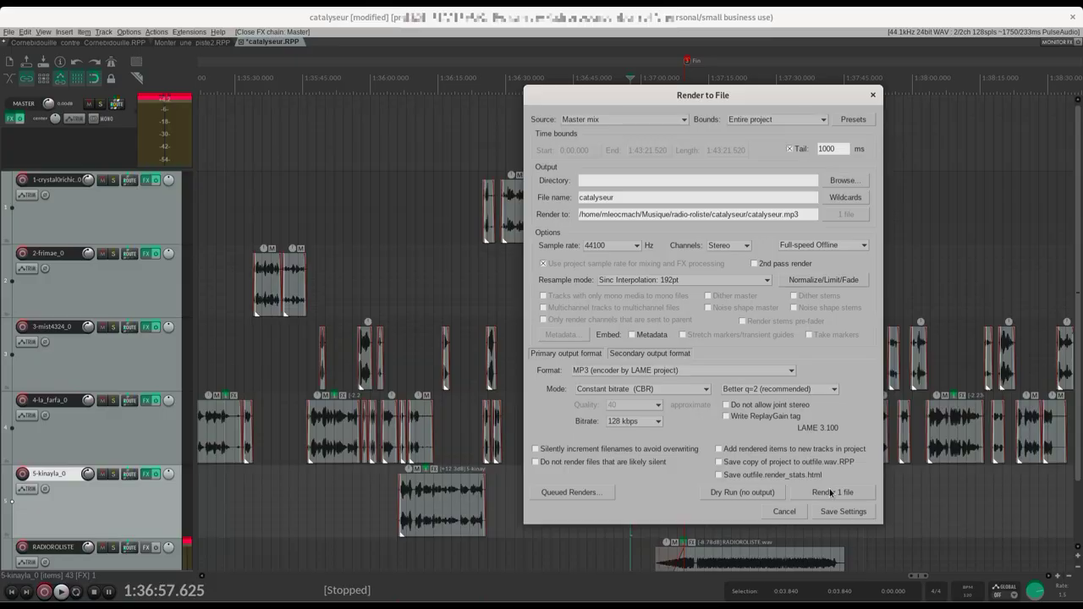
Step: Start rendering the master mix to catalyseur.mp3 and cancel the render
left_click(831, 493)
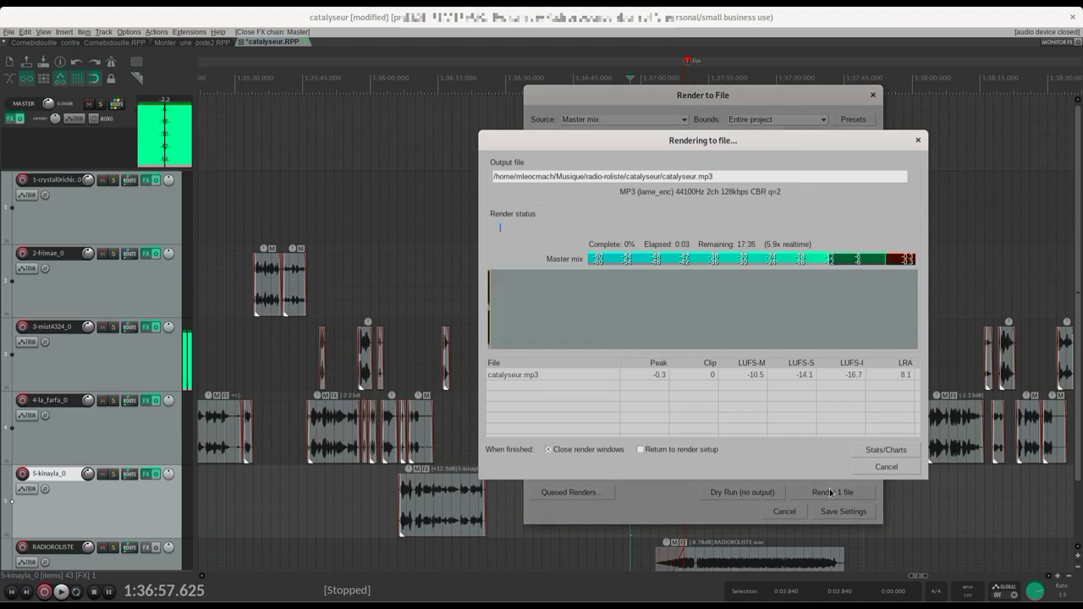
left_click(885, 467)
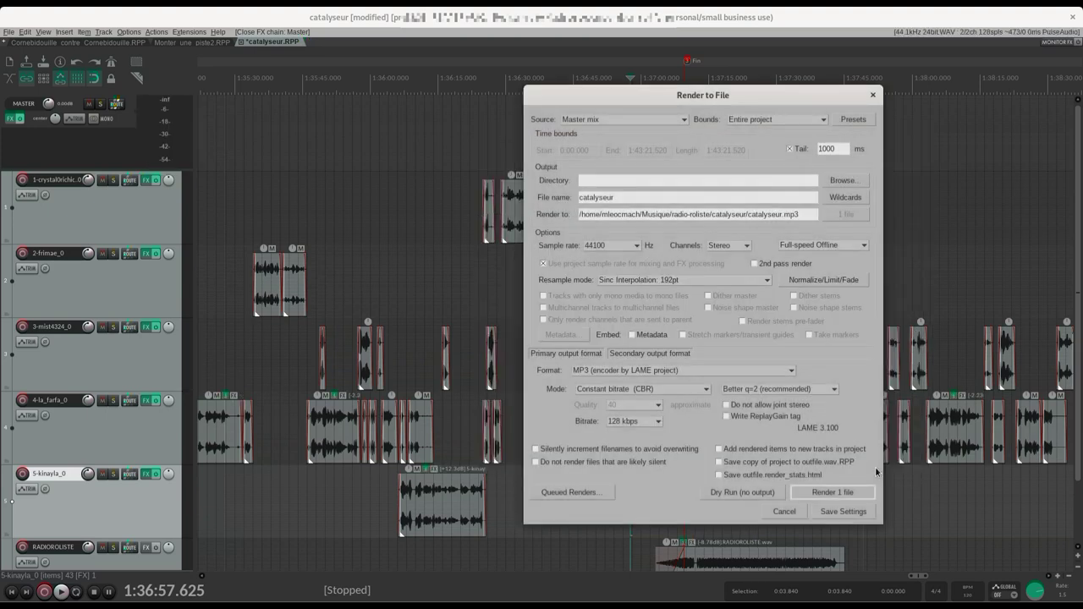